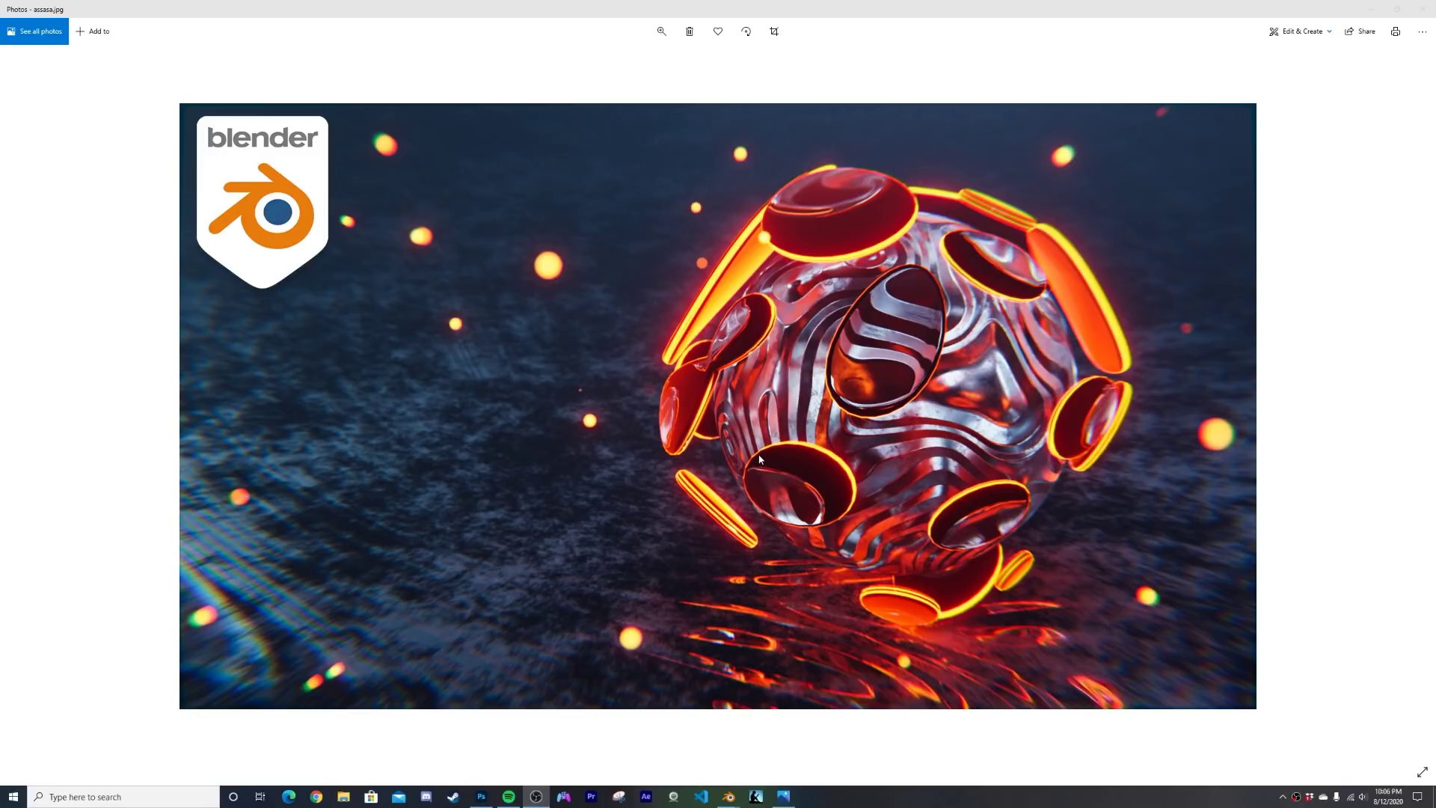
Step: Switch to the Blender window with the finished disc-covered sphere scene and examine it through the camera
mouse_move(729, 795)
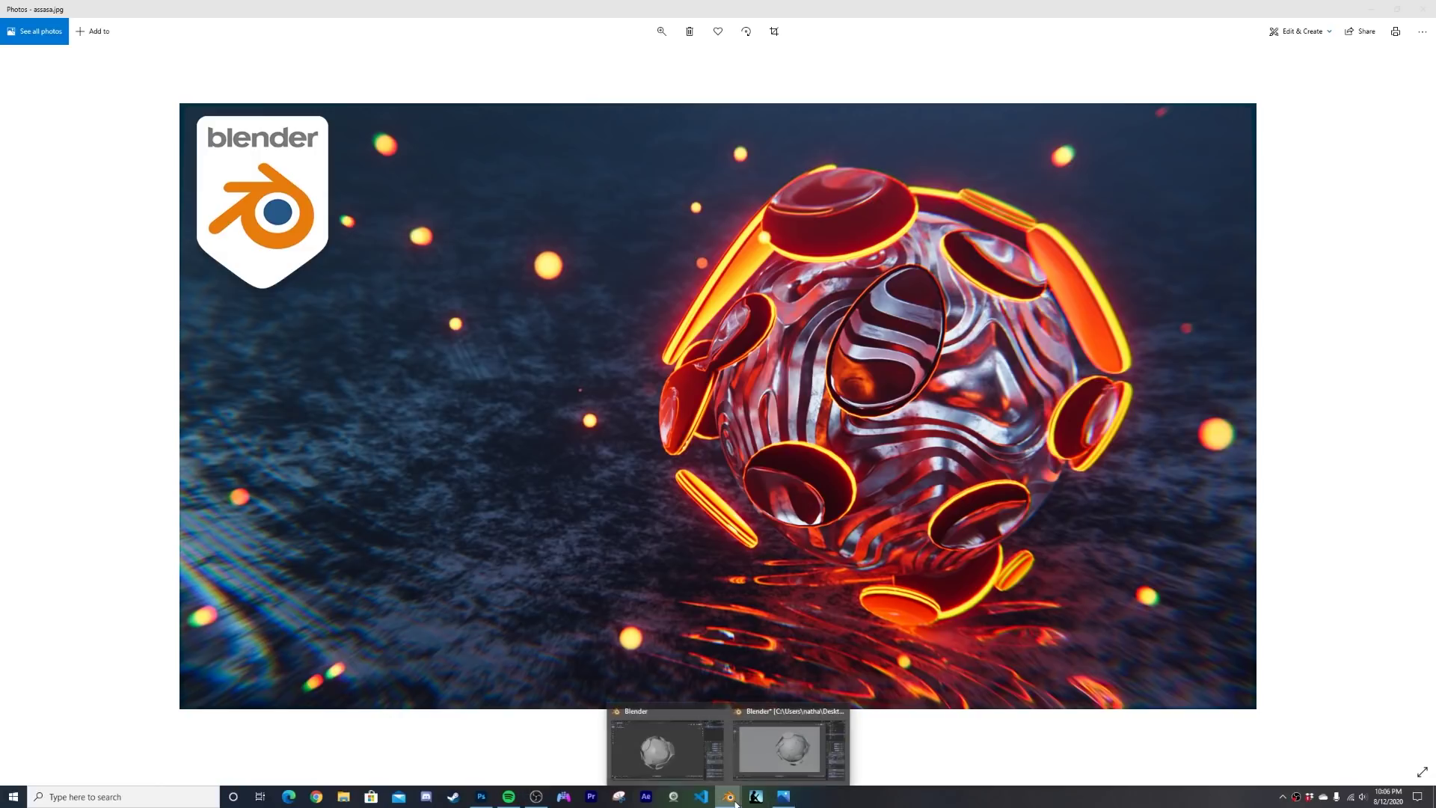
left_click(773, 755)
mouse_move(662, 479)
middle_mouse_down()
mouse_move(658, 518)
mouse_move(663, 483)
middle_mouse_up()
scroll(662, 483, "down", 4)
key("KP_0")
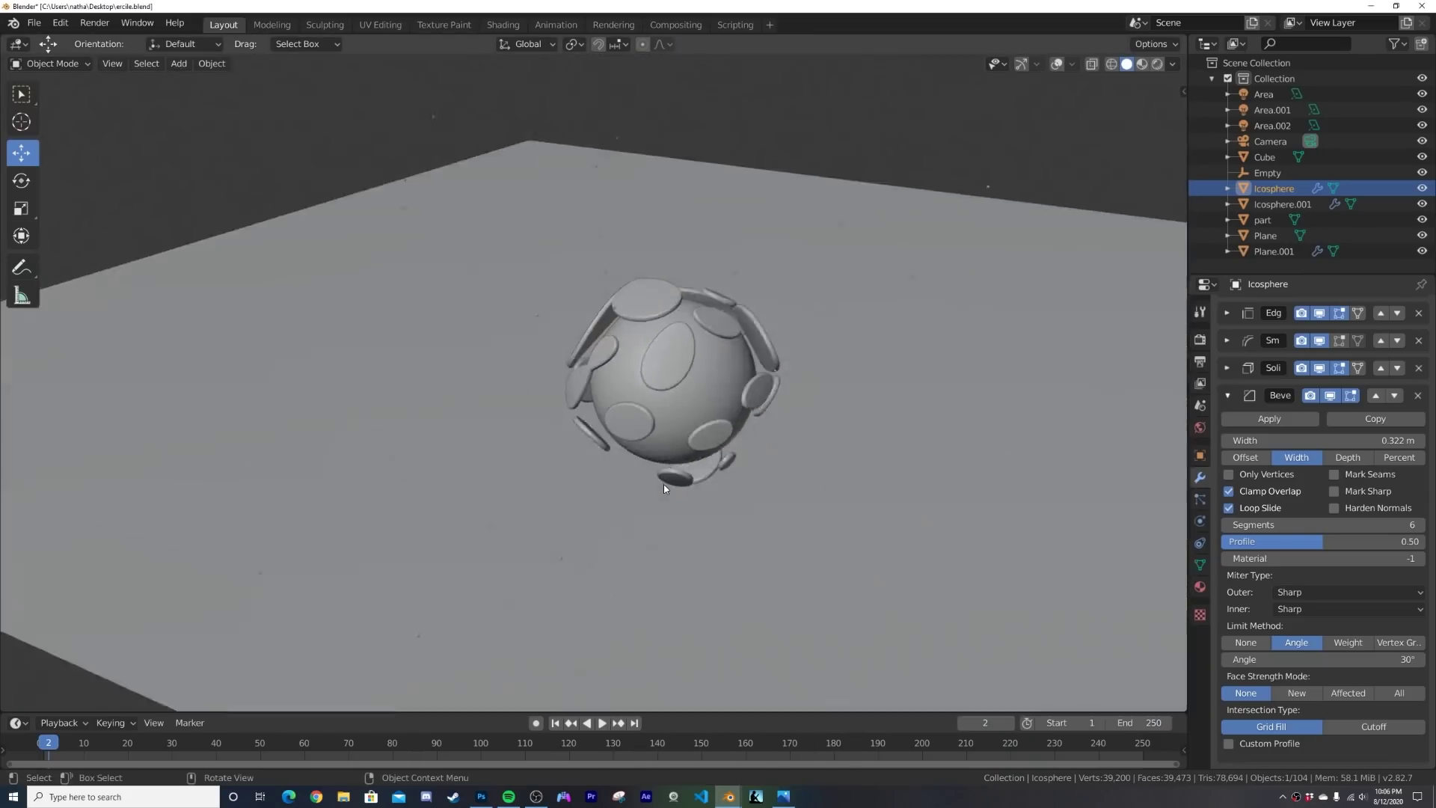
scroll(671, 484, "up", 1)
scroll(671, 484, "down", 1)
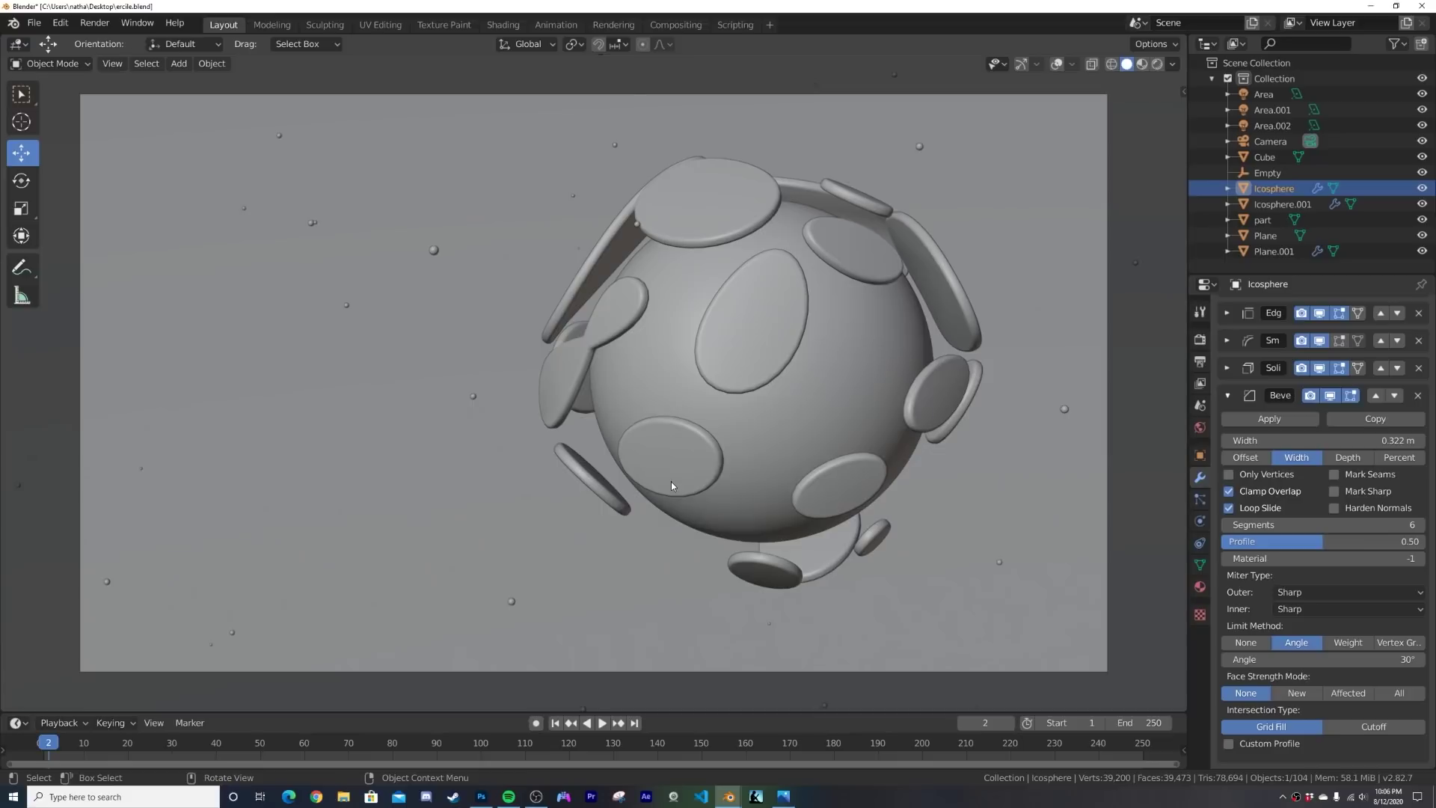
scroll(671, 485, "up", 1)
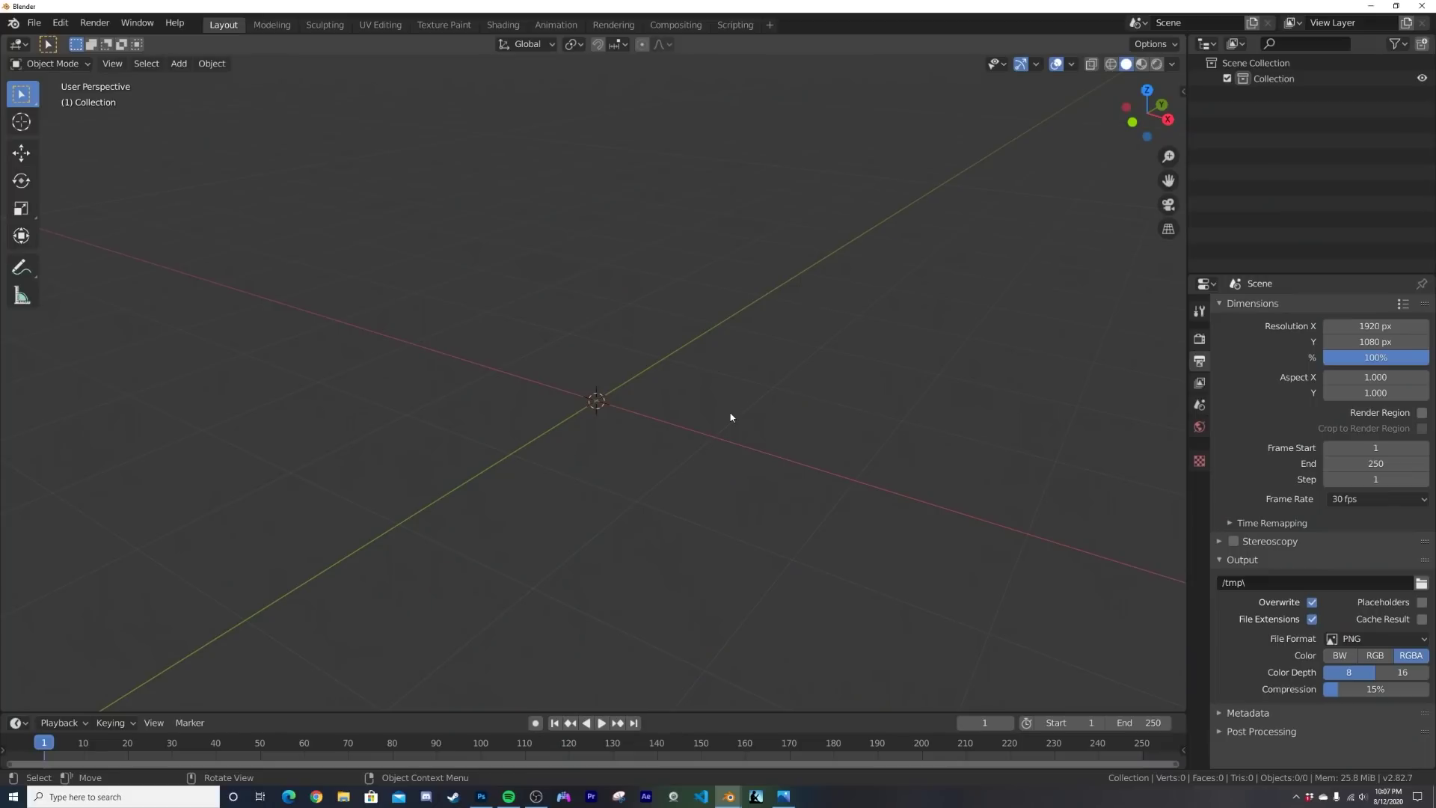
Step: Add an ico sphere mesh at the centre of the empty scene
middle_click_drag(731, 417, 668, 409)
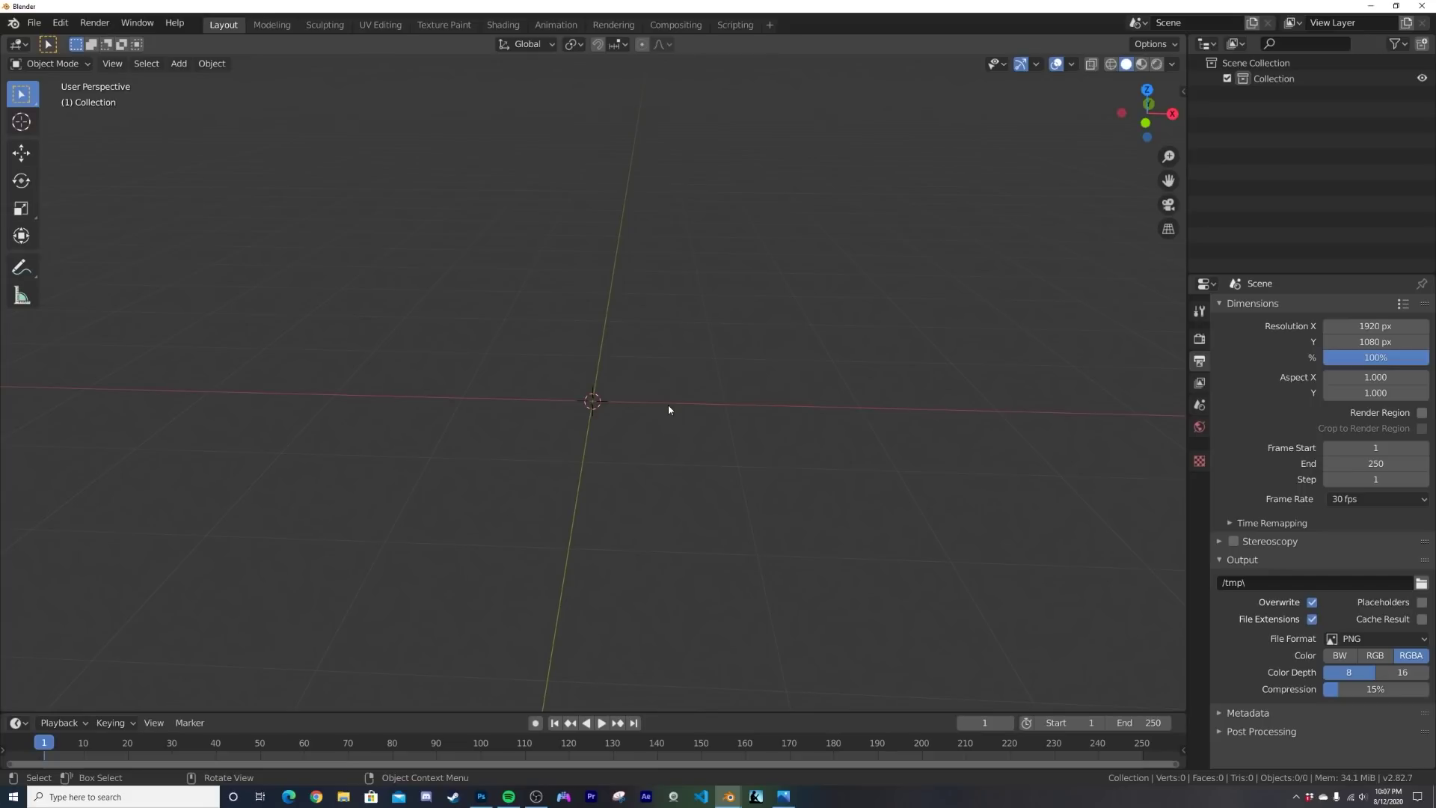
middle_click_drag(668, 409, 676, 445)
key("shift+a")
mouse_move(658, 334)
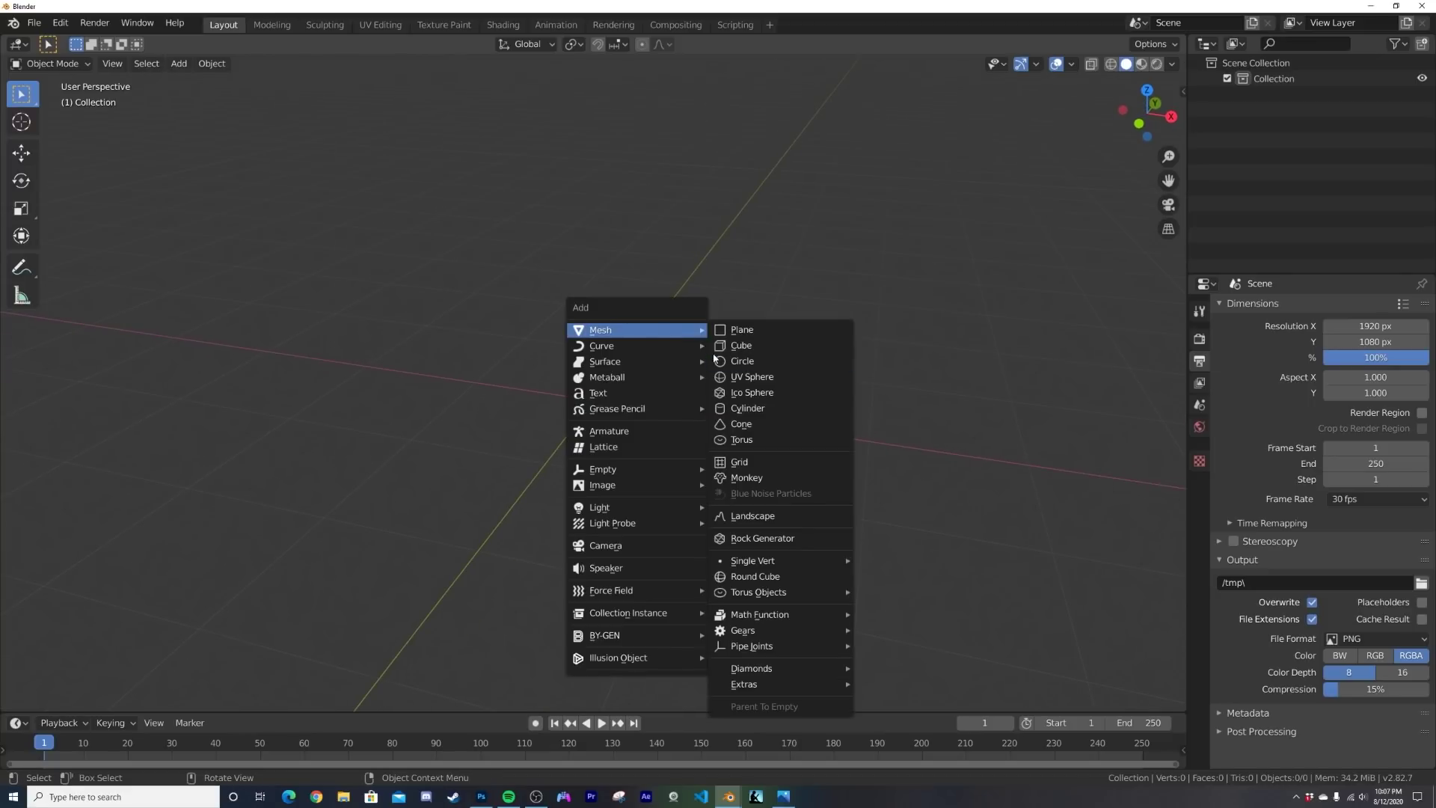
left_click(787, 394)
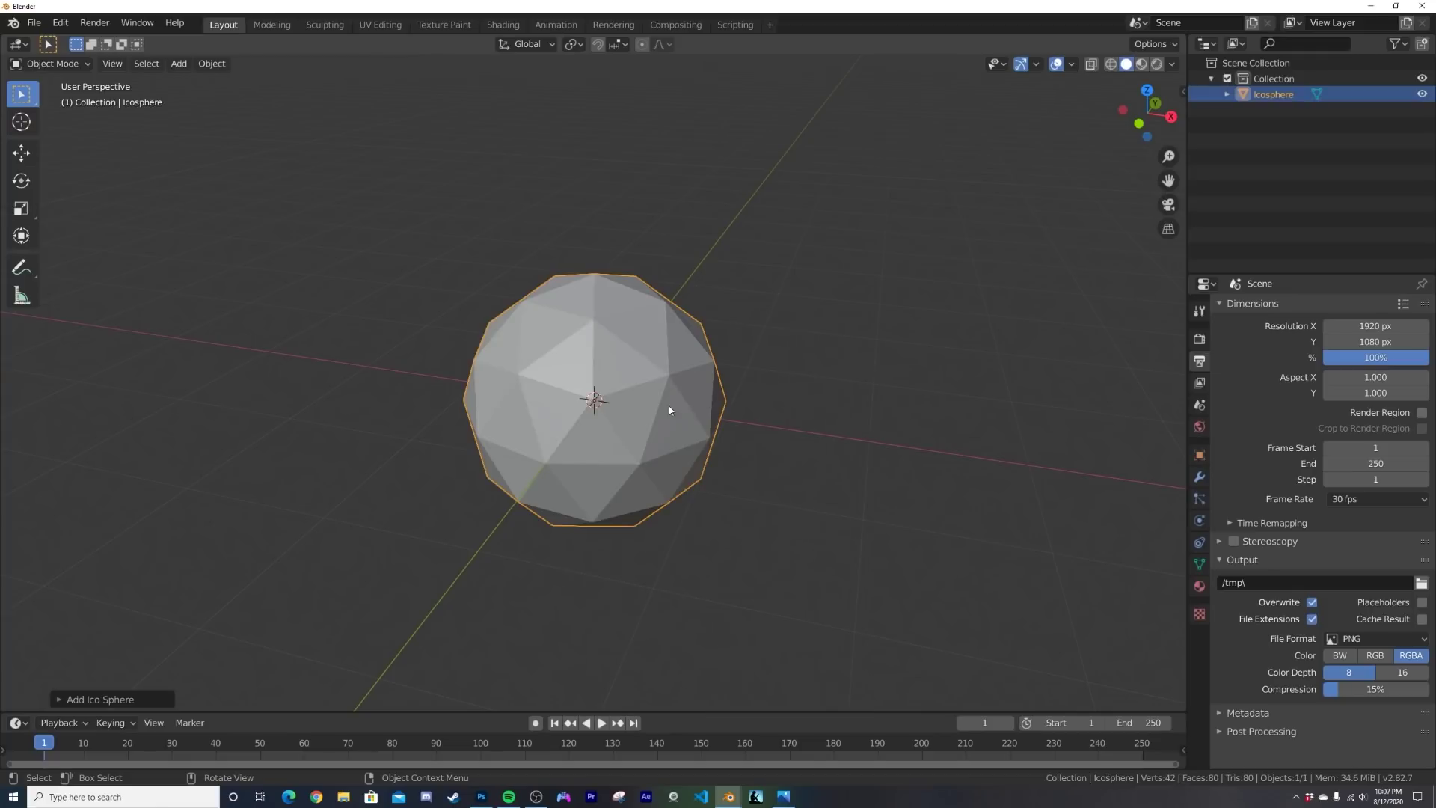
Step: Subdivide the whole ico sphere mesh with smoothness 1 and an increased number of cuts
key("Tab")
right_click(645, 396)
left_click(645, 404)
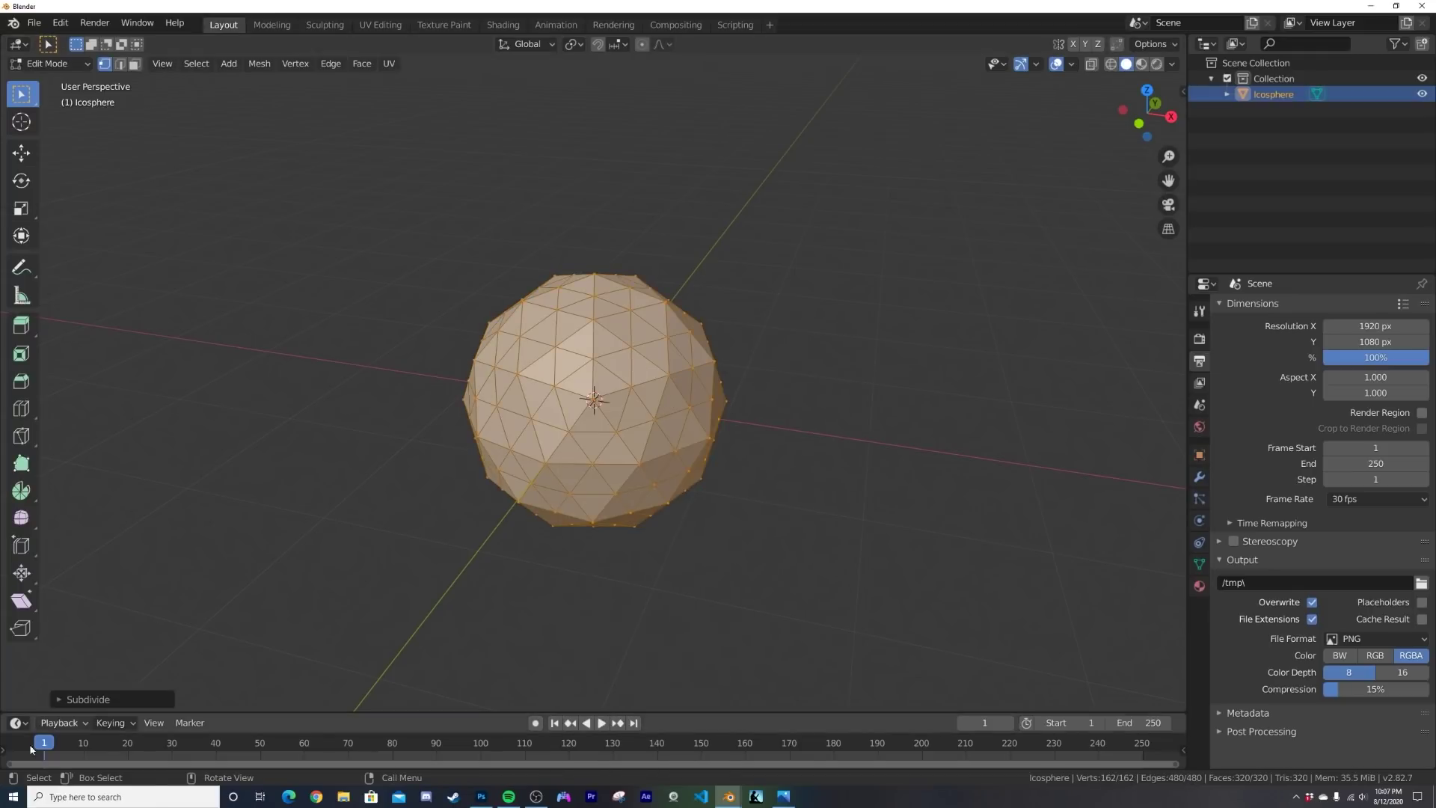
left_click(84, 701)
left_click(192, 608)
type("1")
key("Return")
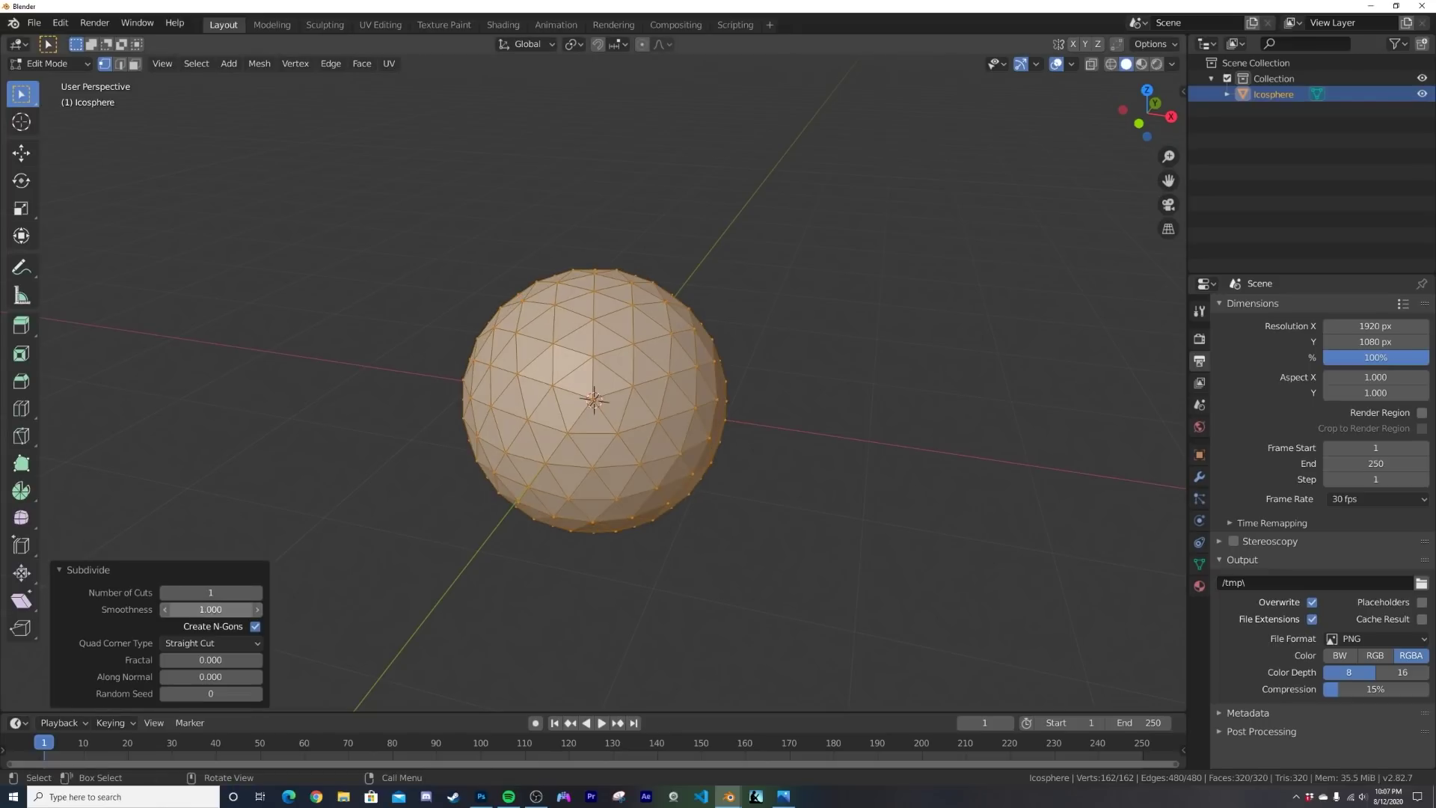
left_click_drag(209, 592, 239, 592)
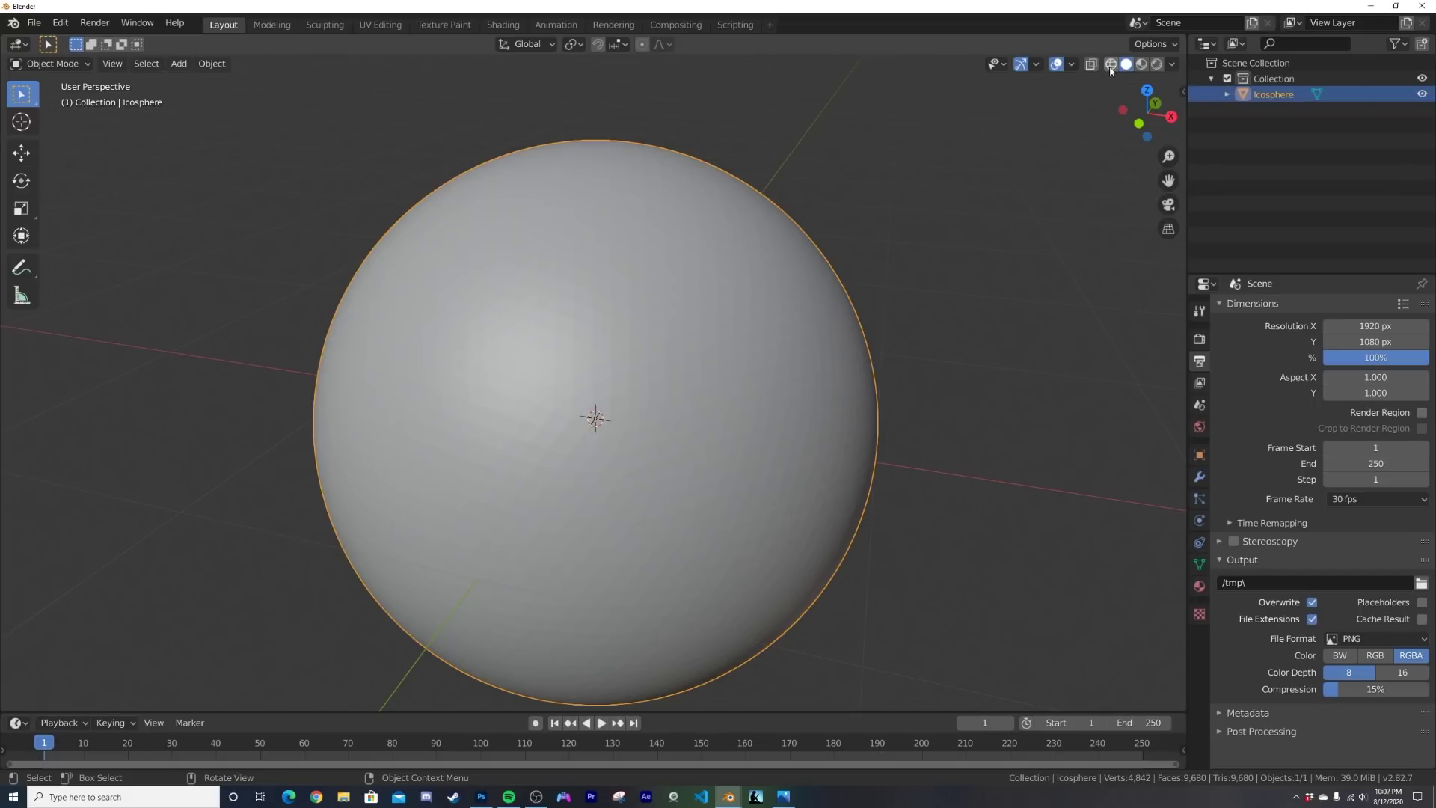
Step: Add a Decimate modifier to the sphere in Planar mode and raise its angle limit until large facets form
left_click(1111, 65)
left_click(1199, 476)
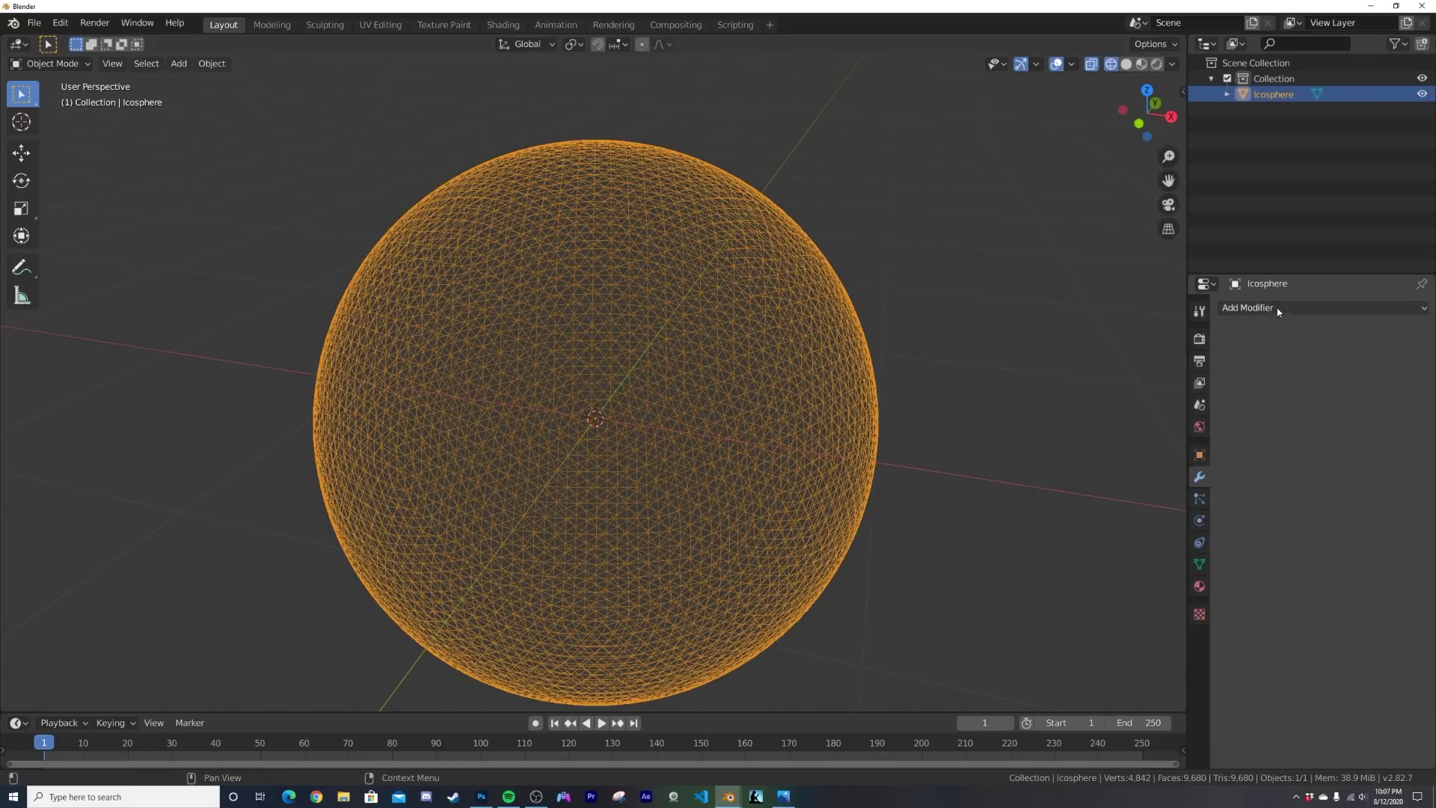
left_click(1279, 309)
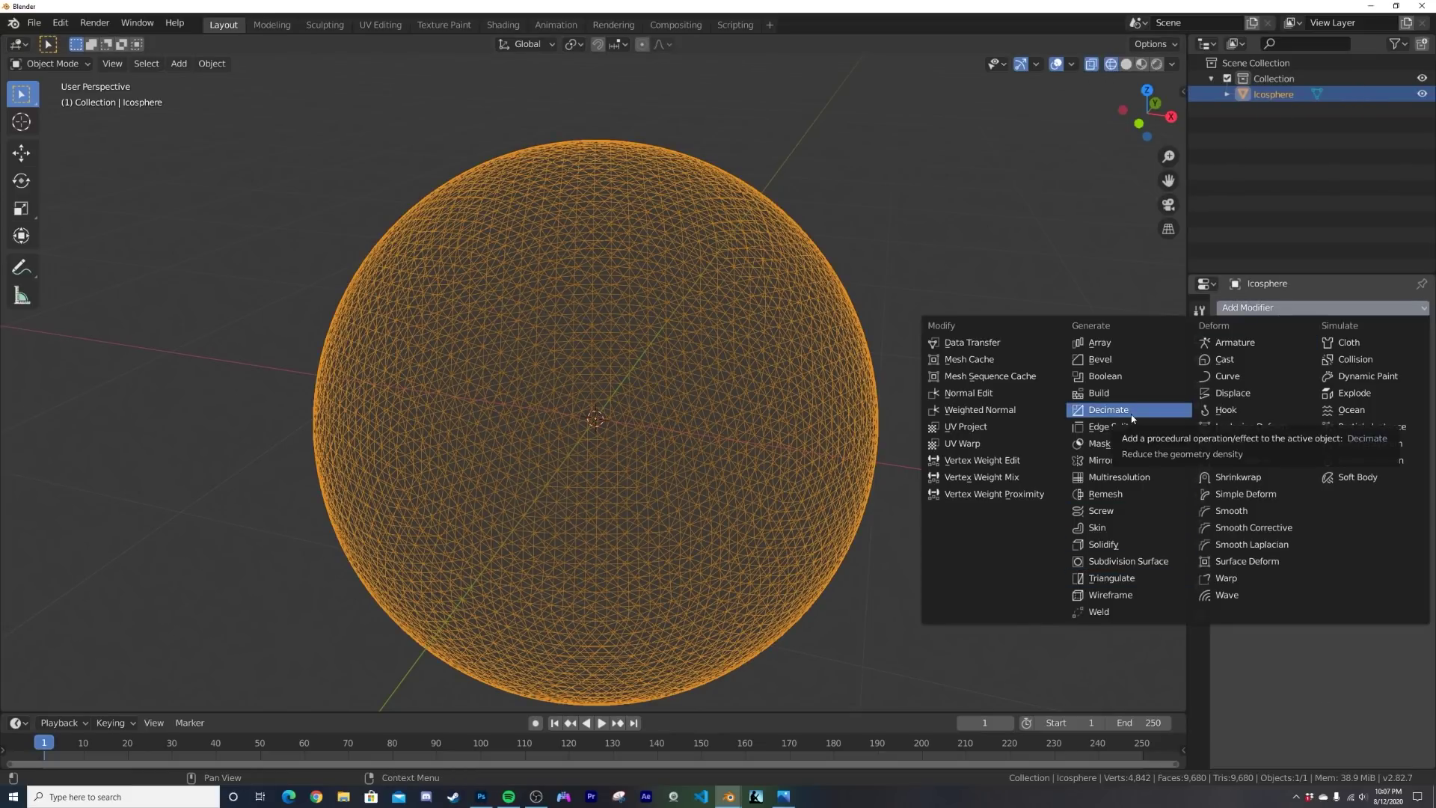
left_click(1133, 417)
left_click(1389, 377)
mouse_move(1292, 394)
left_mouse_down()
mouse_move(1361, 394)
mouse_move(1310, 394)
left_mouse_up()
left_click(1127, 64)
Step: Add a Smooth modifier with 23 repeats and set the Decimate modifier's angle limit to 25°
left_click(1282, 310)
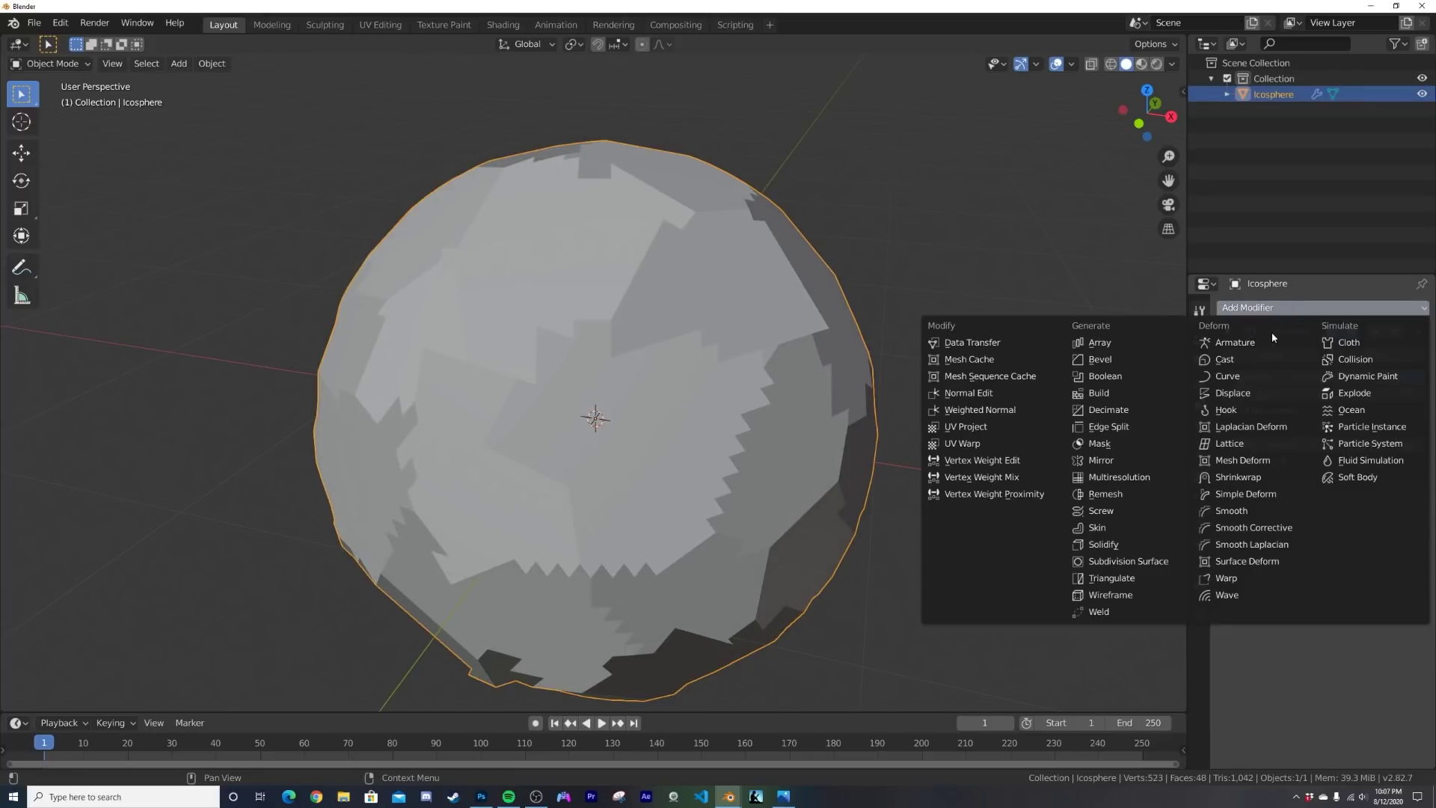
left_click(1253, 510)
left_click_drag(1346, 556, 1394, 556)
middle_click_drag(645, 384, 727, 389)
mouse_move(1336, 394)
left_mouse_down()
mouse_move(1367, 393)
mouse_move(1346, 393)
left_mouse_up()
middle_click_drag(711, 411, 834, 446)
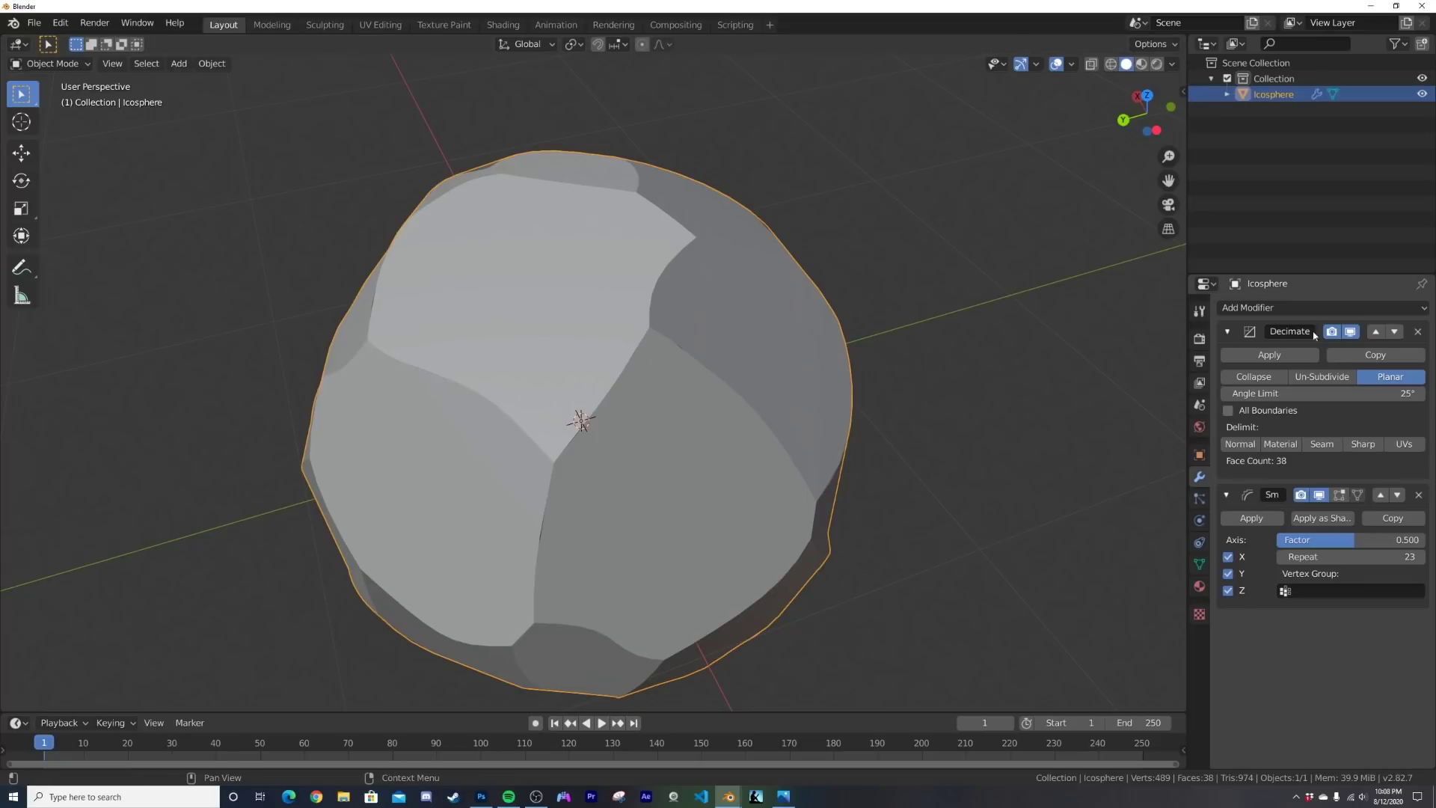
Step: Collapse the Decimate and Smooth modifier settings and add an Edge Split modifier with a 30° split angle
left_click(1228, 495)
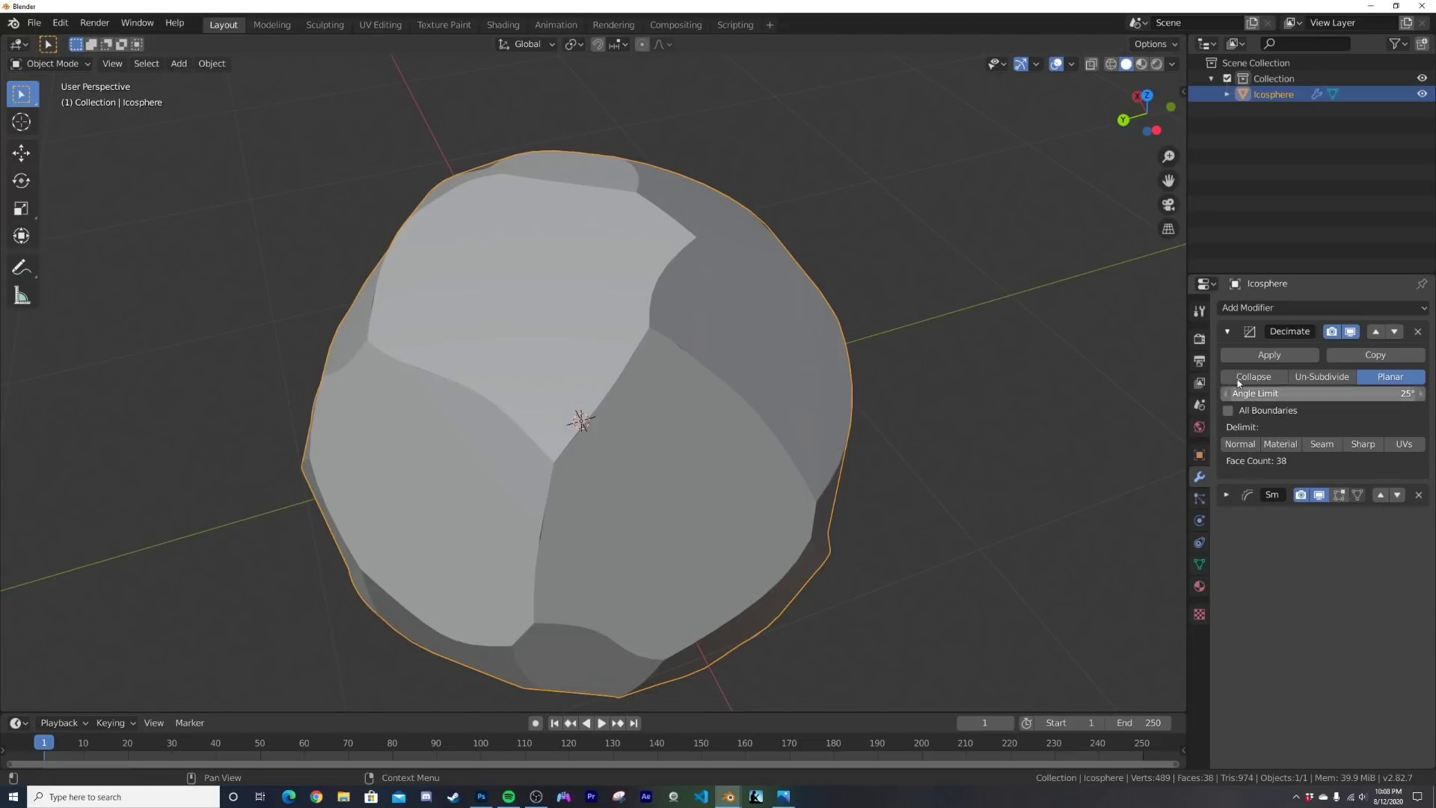
left_click(1228, 332)
left_click(1234, 308)
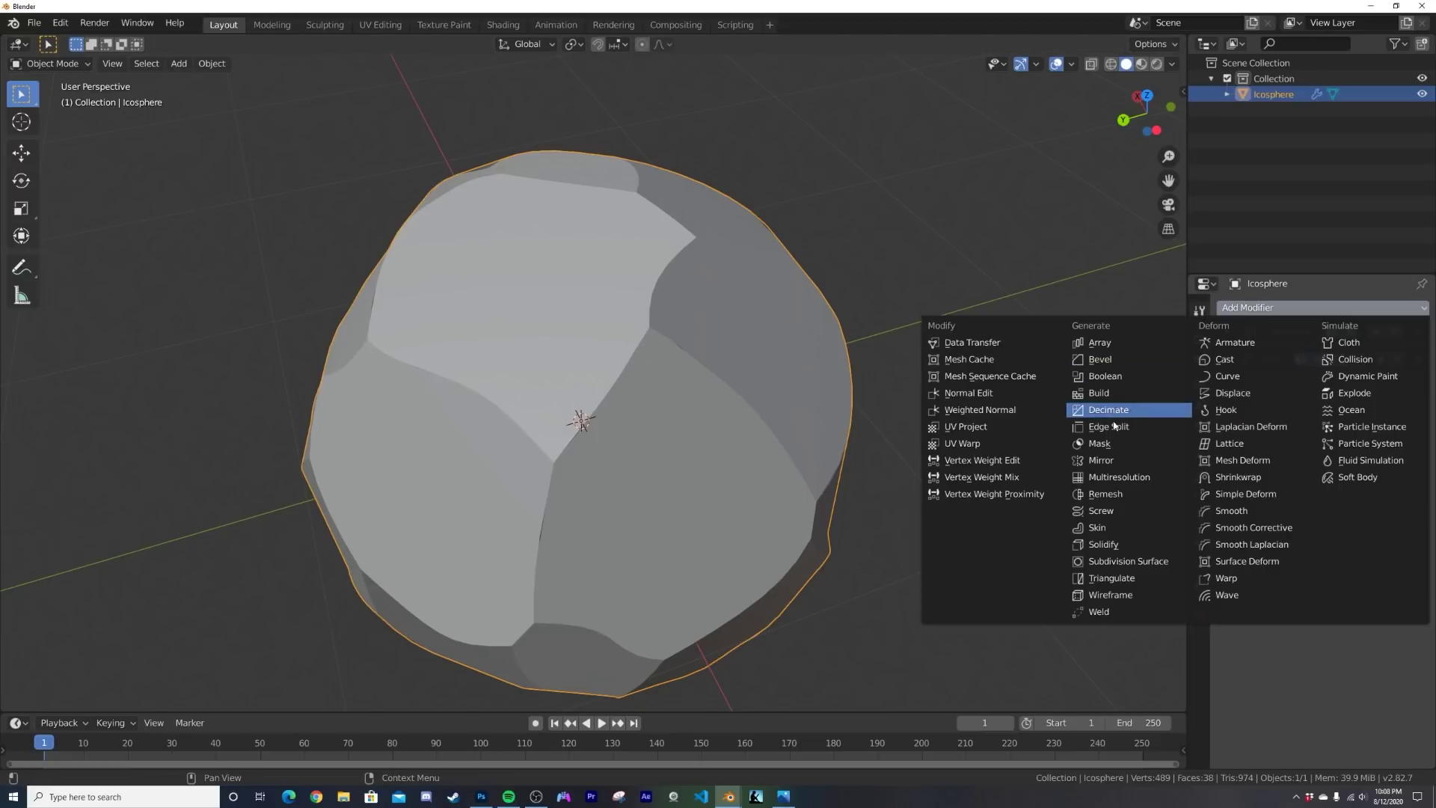
left_click(1109, 427)
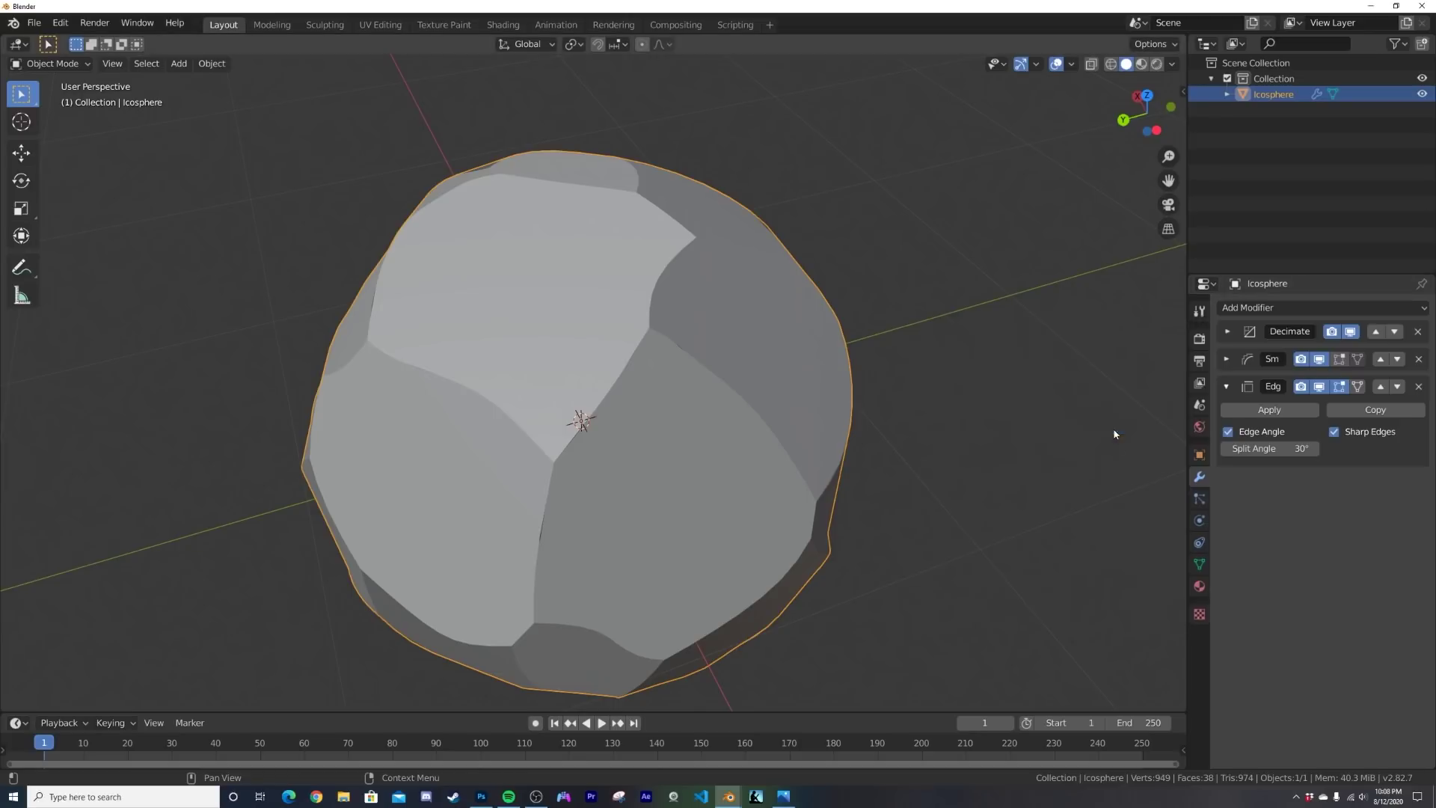
Step: Add a second Smooth modifier after Edge Split with 30 repeats to pull the facets apart into discs
left_click(1308, 310)
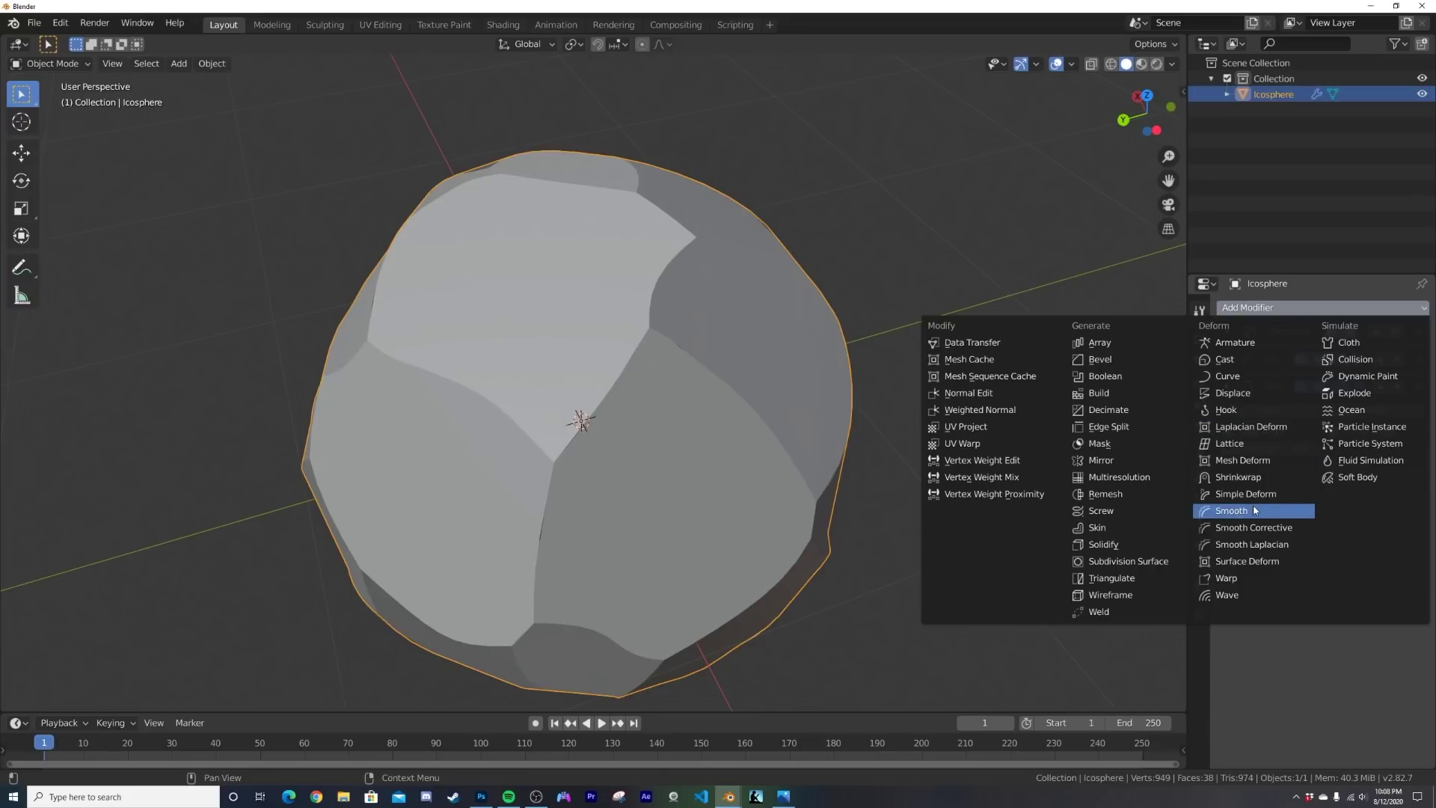
left_click(1231, 510)
left_click_drag(1339, 545, 1421, 545)
middle_click_drag(680, 488, 601, 421)
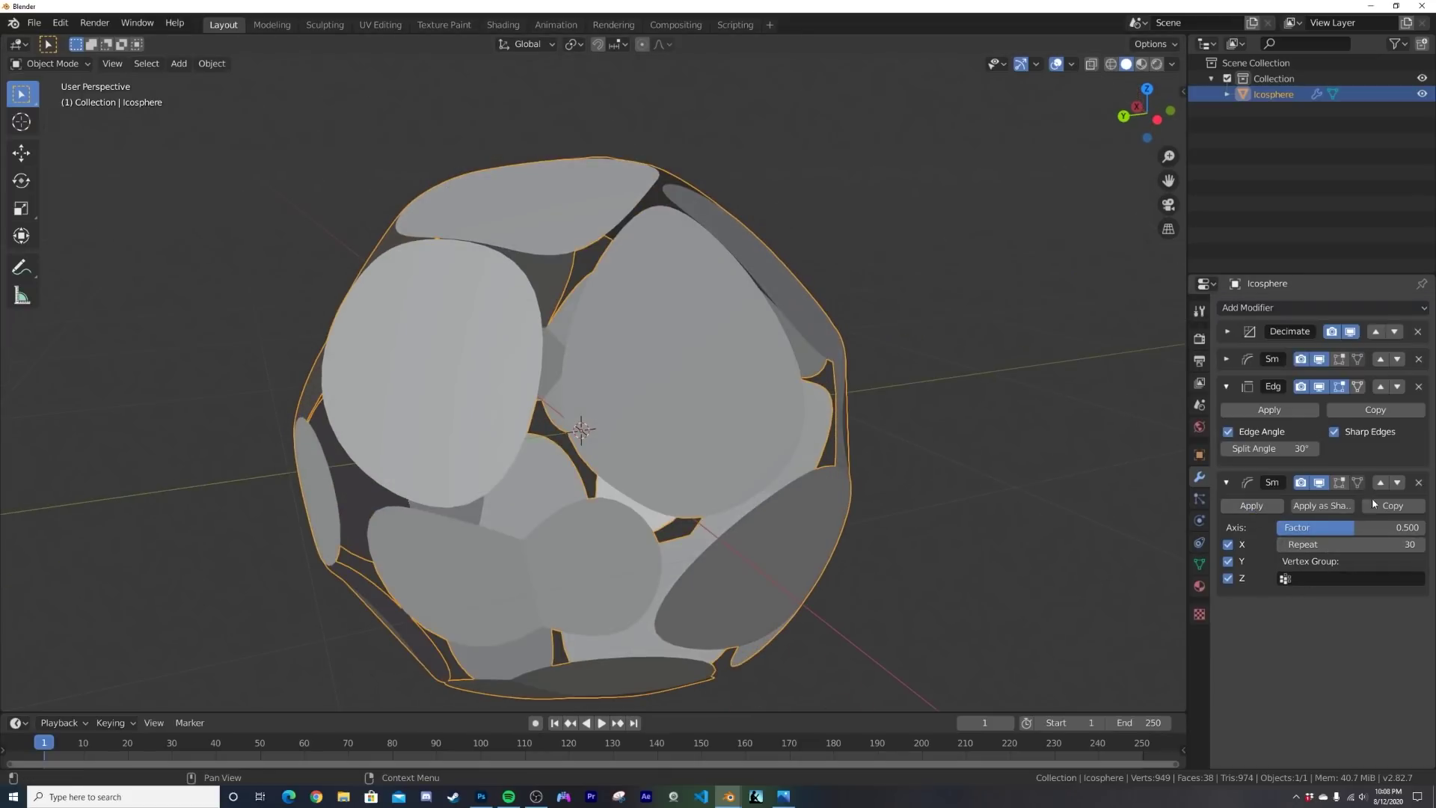
Step: Try 60 repeats on the second Smooth modifier and raise the value further to 70
left_click(1352, 542)
type("60")
key("Return")
middle_click_drag(711, 464, 769, 465)
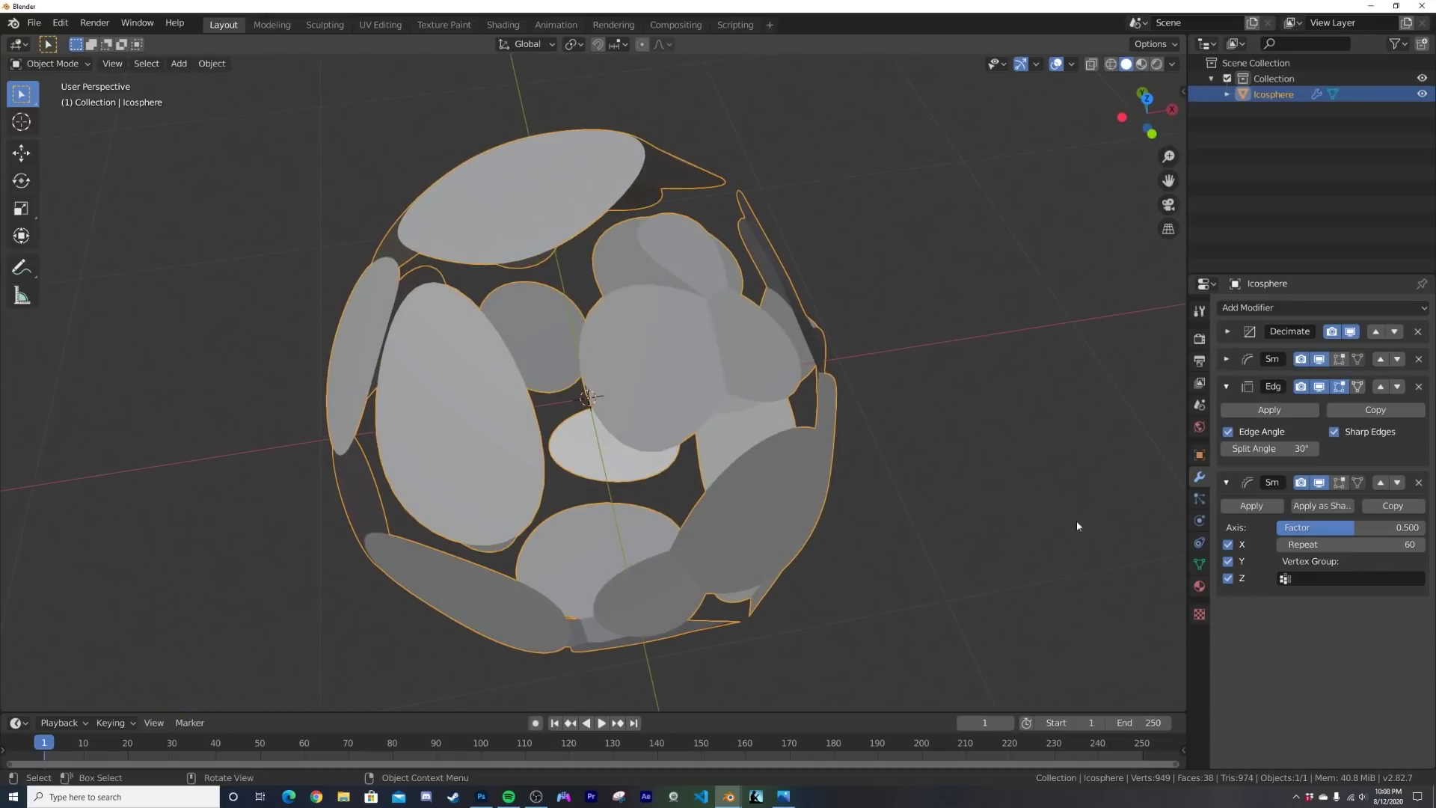
left_click(1378, 544)
type("70")
key("Return")
middle_click_drag(673, 449, 774, 323)
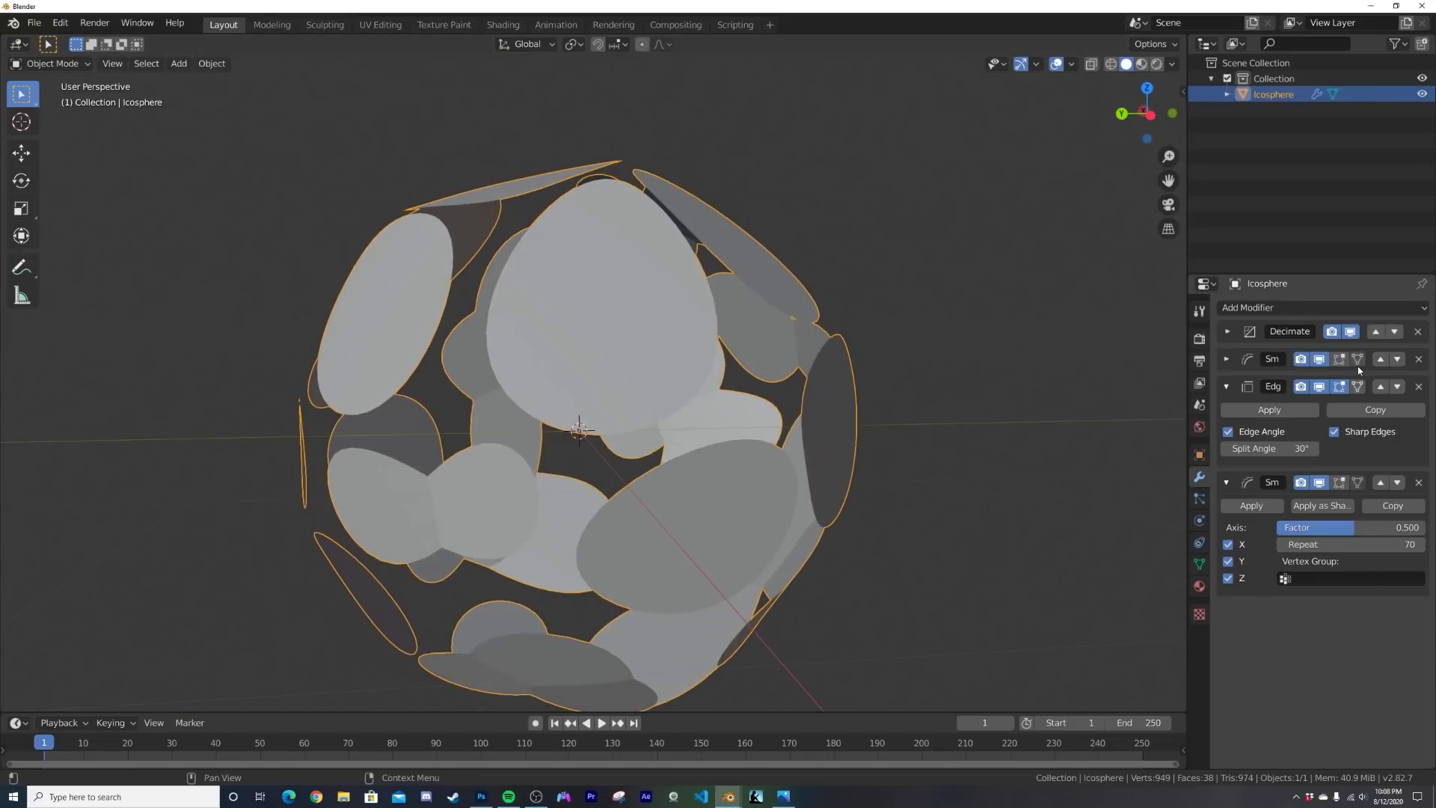
Step: Fine-tune the Decimate modifier's planar angle limit at about 25° and collapse the first two modifiers
left_click(1226, 359)
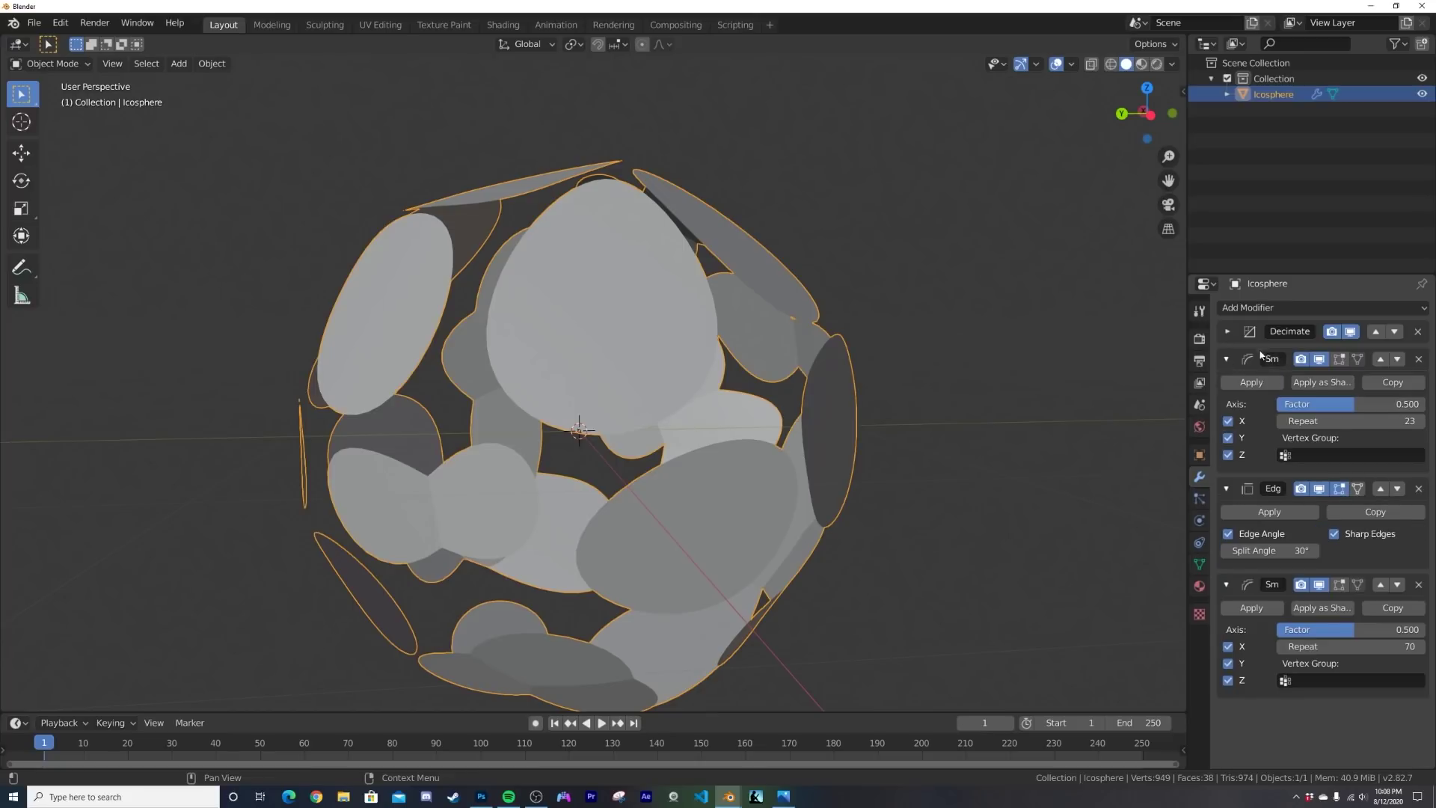
left_click(1228, 332)
mouse_move(1322, 394)
left_mouse_down()
mouse_move(1305, 394)
mouse_move(1323, 393)
left_mouse_up()
middle_click_drag(763, 362, 655, 378)
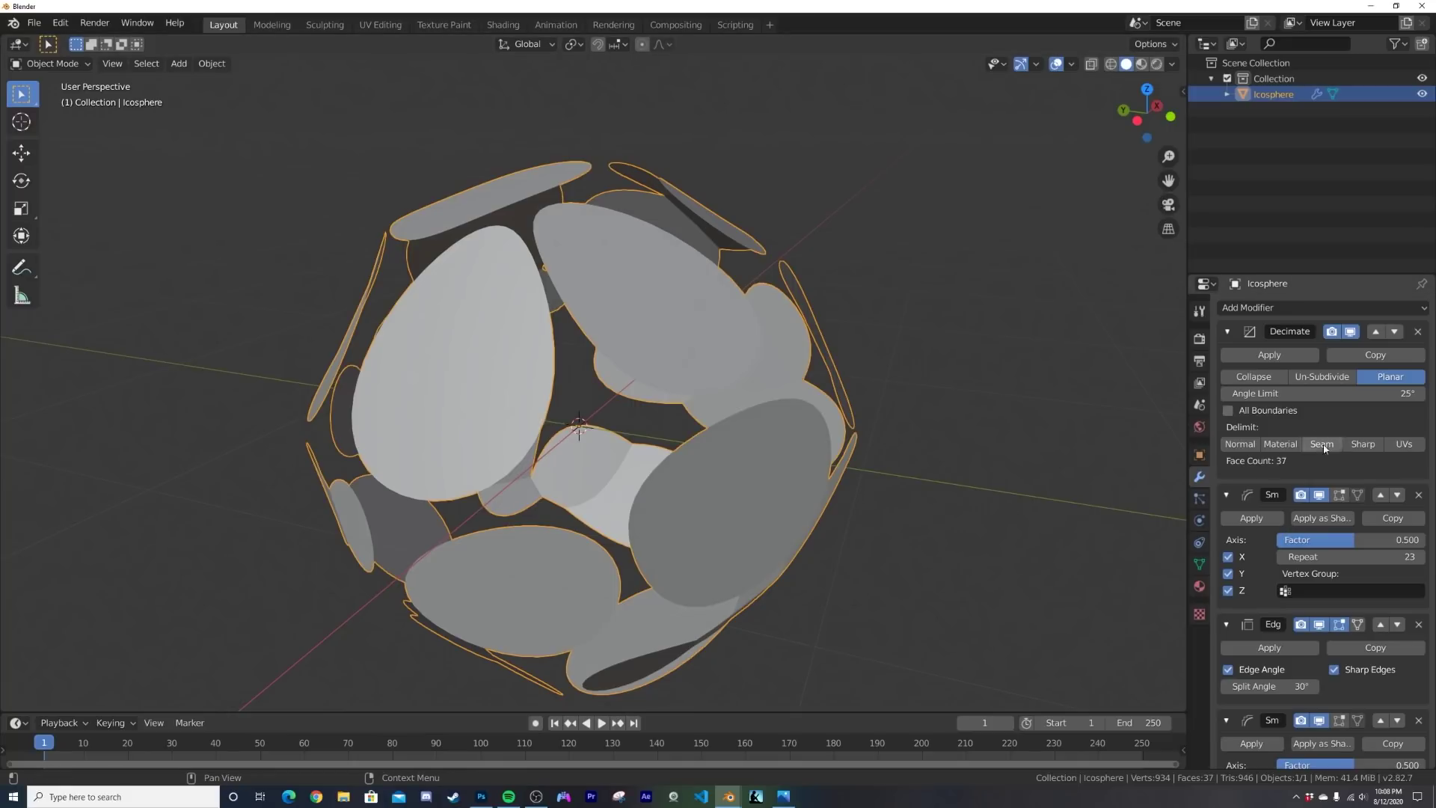
left_click(1227, 332)
left_click(1226, 360)
Step: Add a Solidify modifier to the discs and increase its thickness to about 0.026 m
left_click(1272, 305)
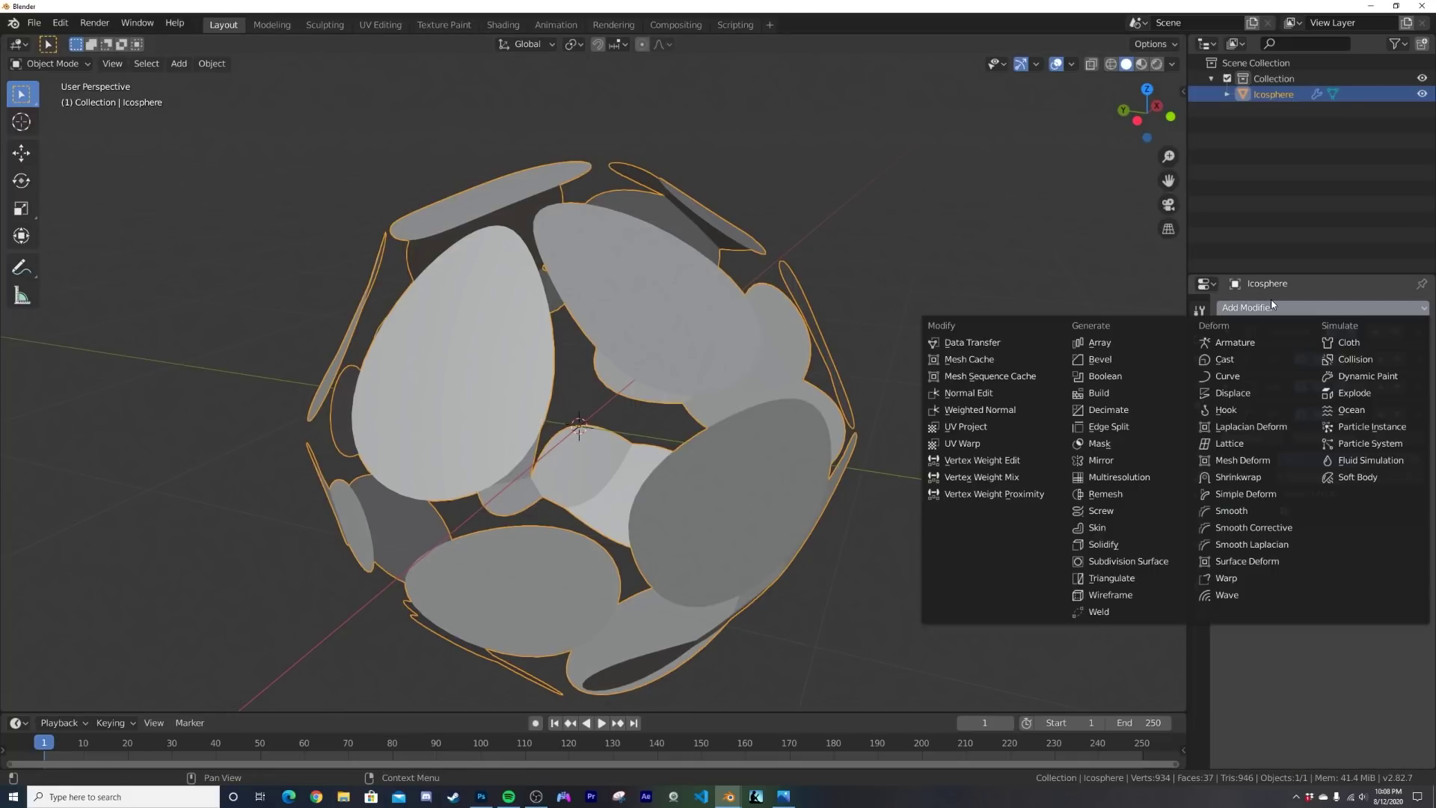
left_click(1129, 554)
middle_click_drag(962, 506, 1067, 546)
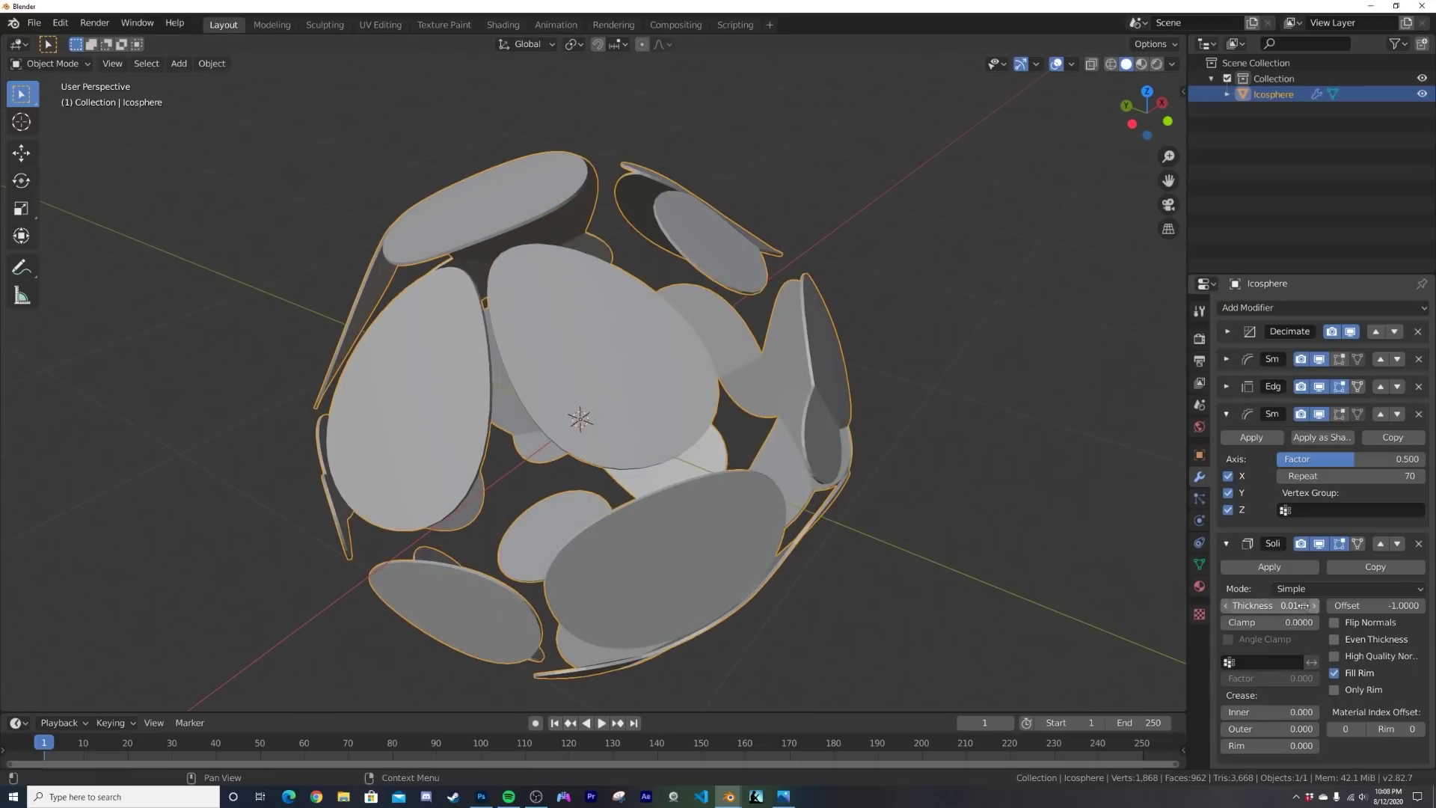
left_click_drag(1270, 605, 1302, 605)
middle_click_drag(658, 419, 726, 426)
Step: Add a Bevel modifier to the discs, limited by Angle and using the Width method
left_click(1278, 307)
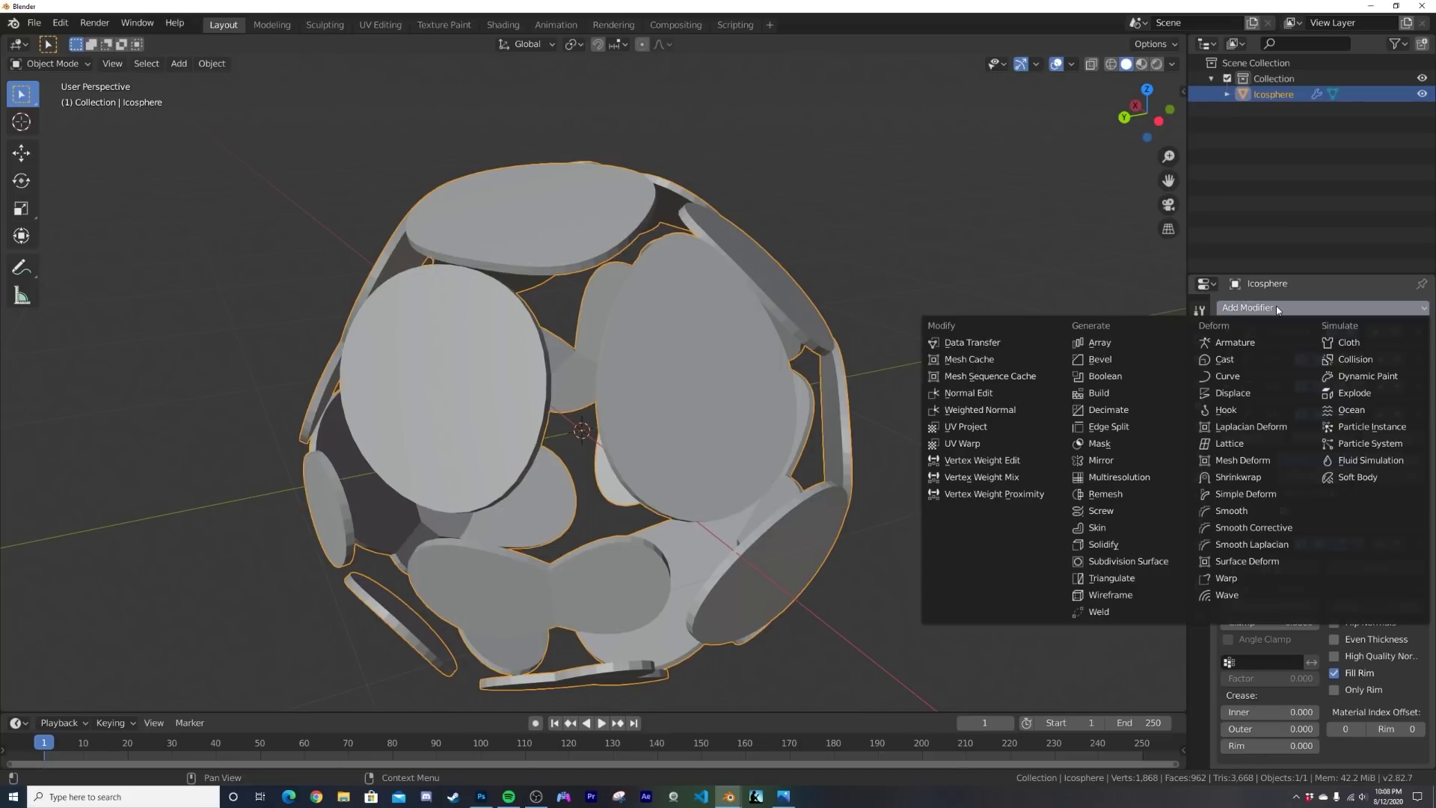
left_click(1100, 359)
scroll(1344, 598, "down", 5)
scroll(1344, 599, "down", 4)
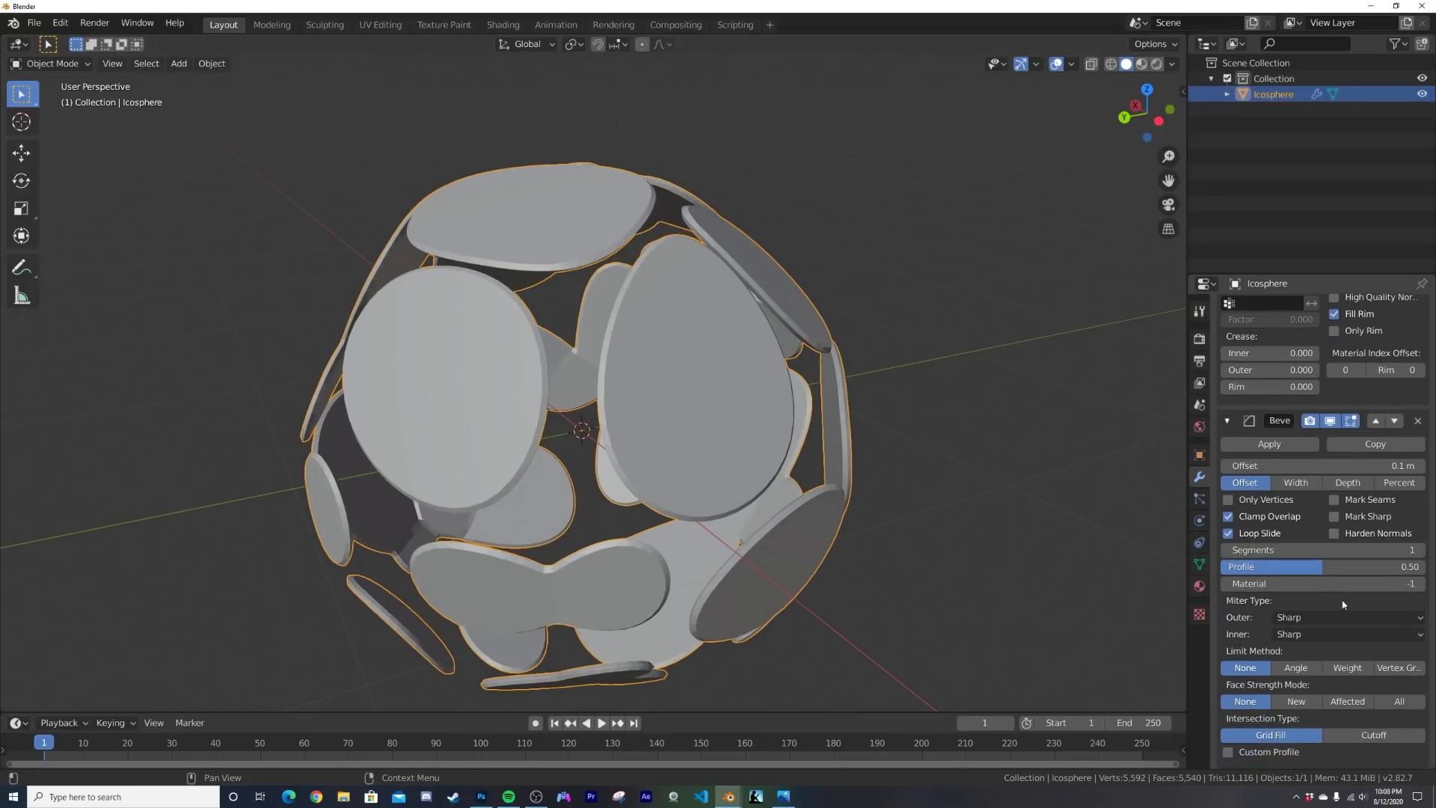
left_click(1298, 663)
left_click(1296, 474)
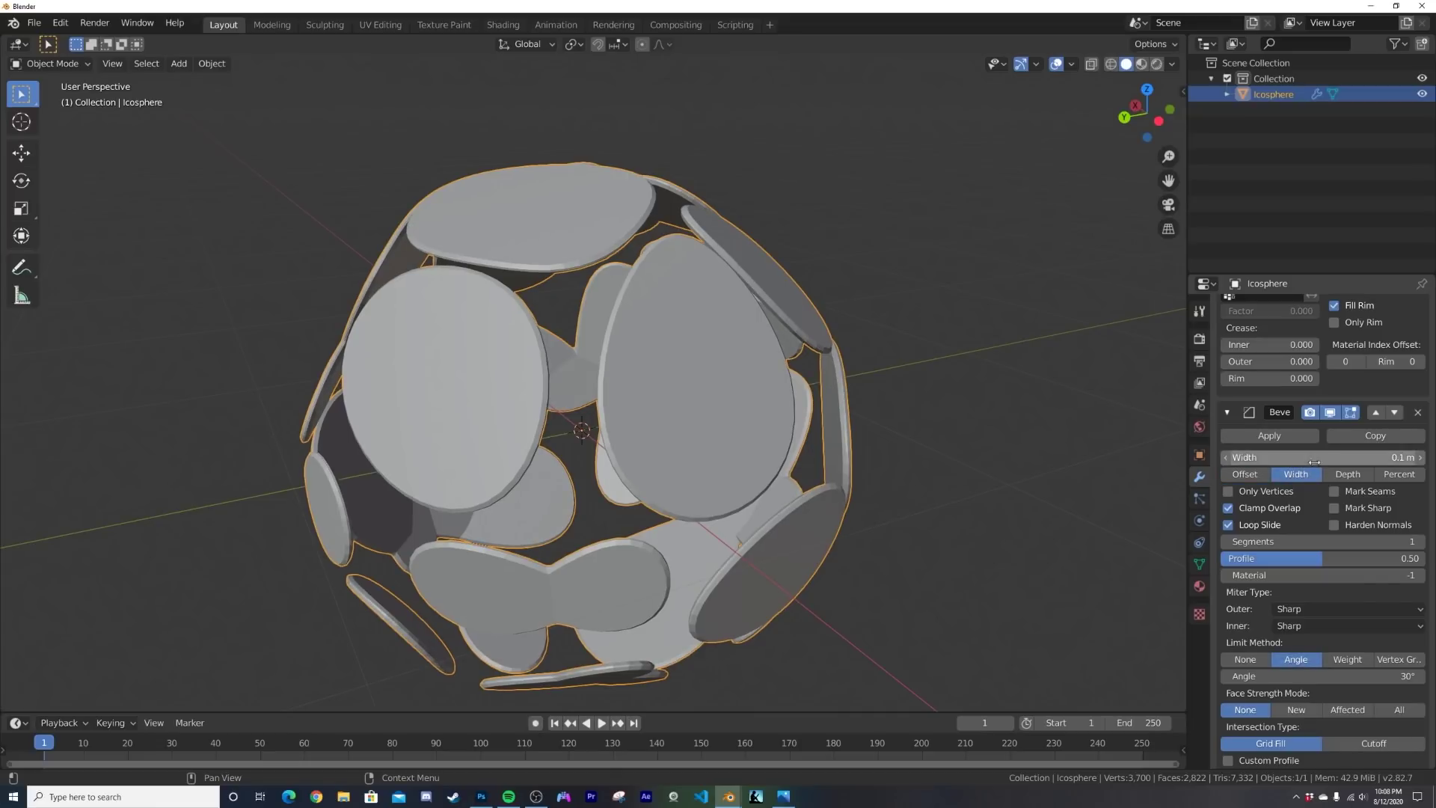
Step: Set the Bevel modifier to 5 segments and a width of about 0.211 m
left_click(1421, 544)
left_click(1421, 544)
left_click(1422, 544)
left_click(1422, 545)
left_click_drag(1339, 457, 1387, 457)
Step: Shade the discs smooth and set the second Smooth modifier to factor 0.837 with 80 repeats
right_click(725, 260)
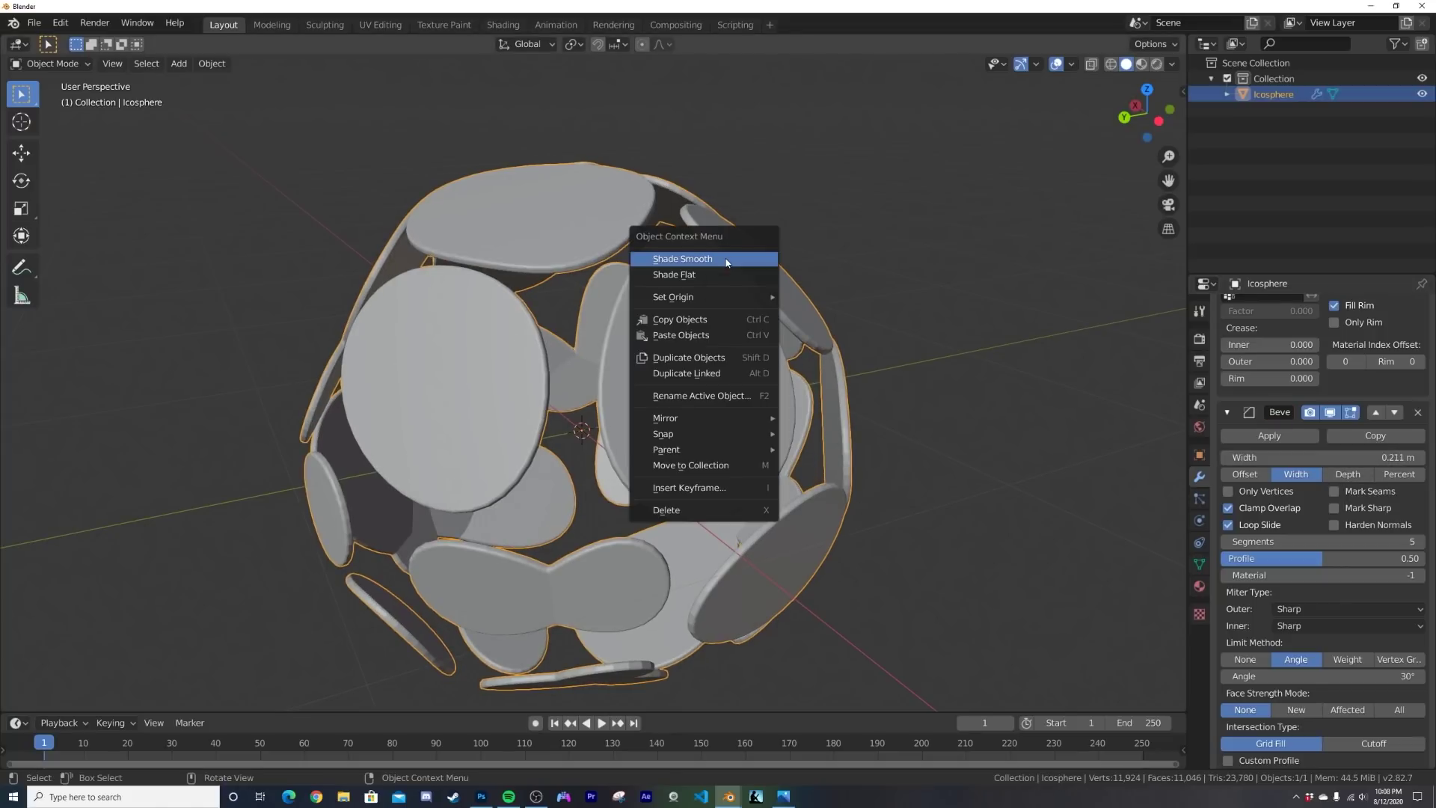
left_click(725, 260)
middle_click_drag(729, 263, 1230, 507)
middle_click_drag(831, 351, 898, 355)
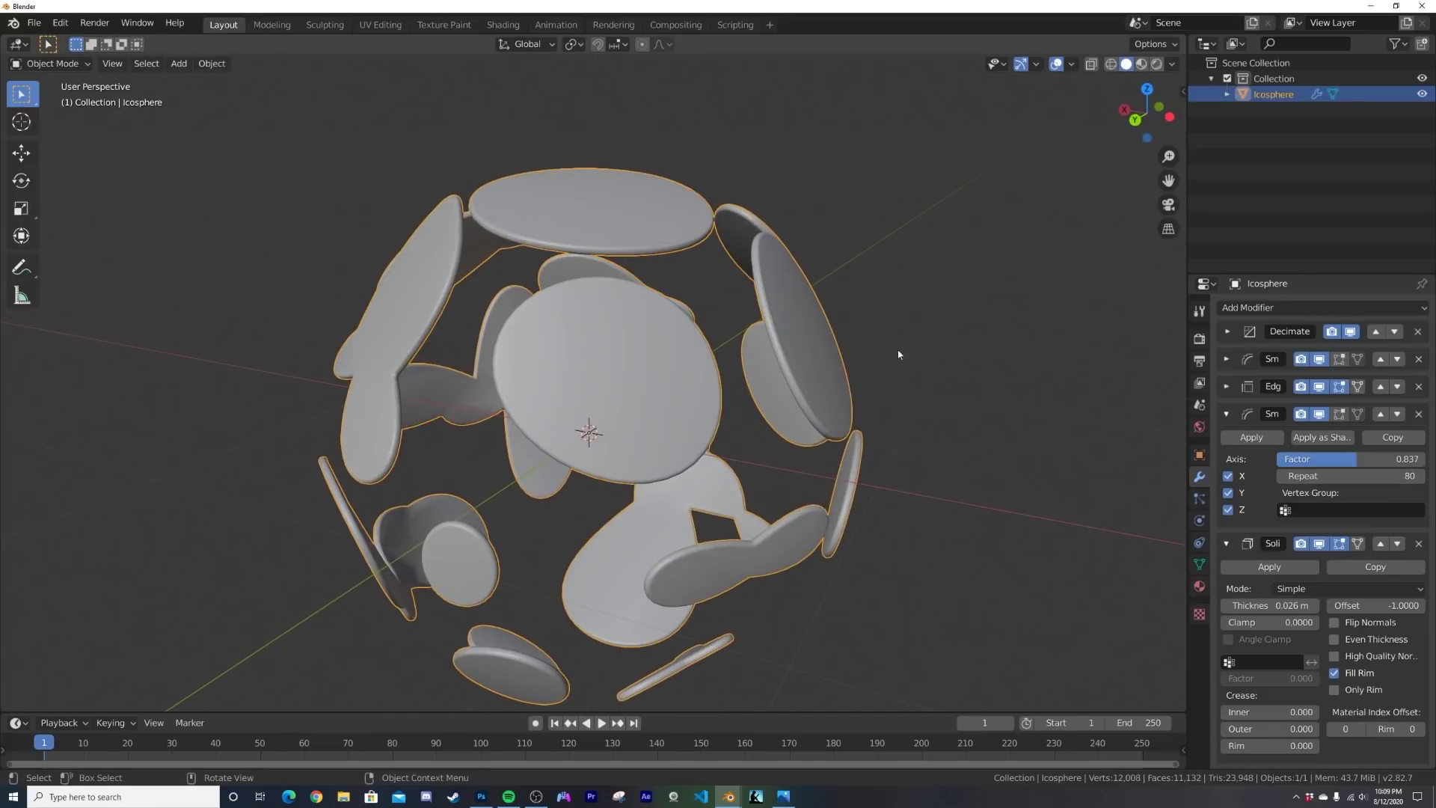
Step: Add a second ico sphere inside the discs and subdivide its mesh with smoothness 1 and an increased number of cuts
key("shift+a")
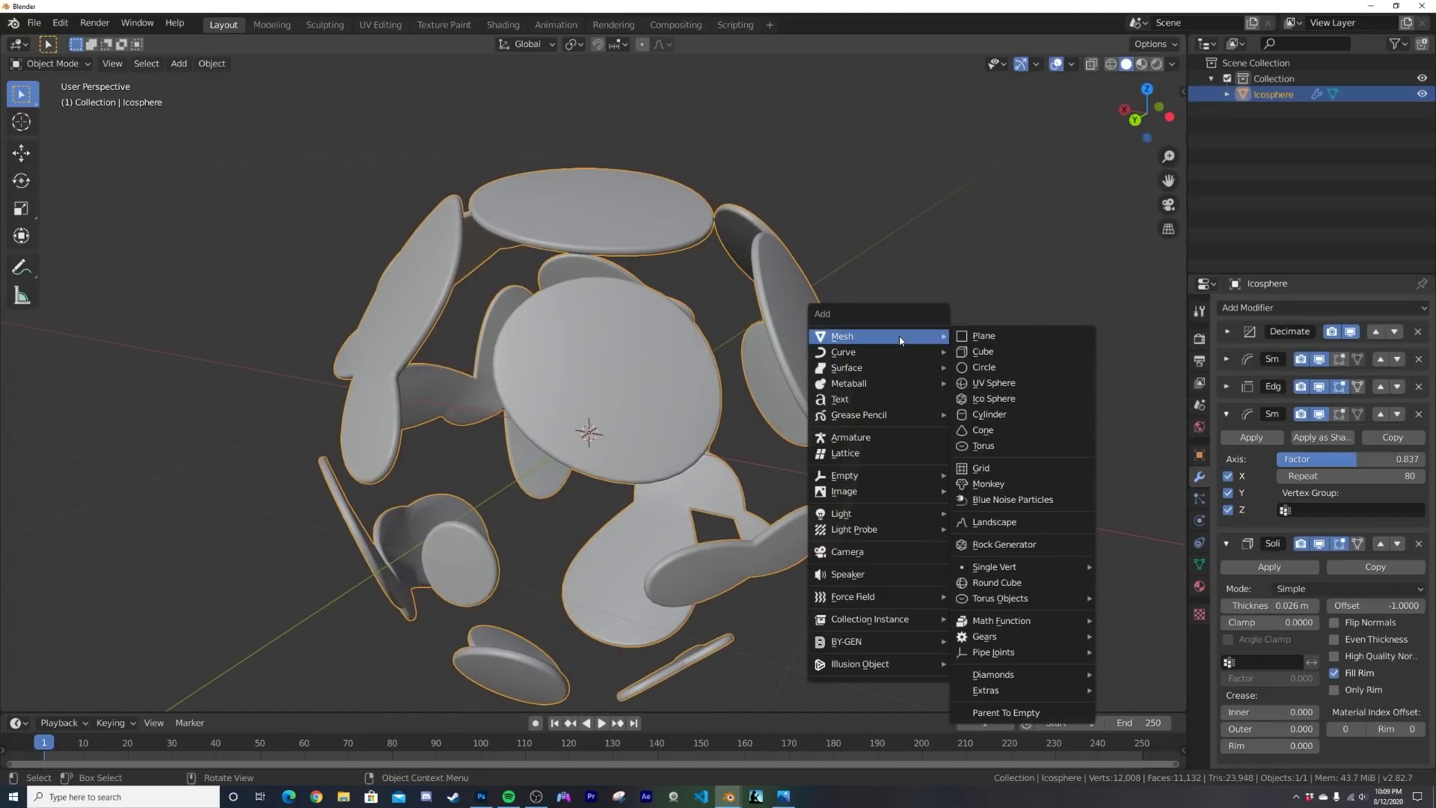
left_click(1014, 402)
key("Tab")
right_click(782, 393)
left_click(778, 378)
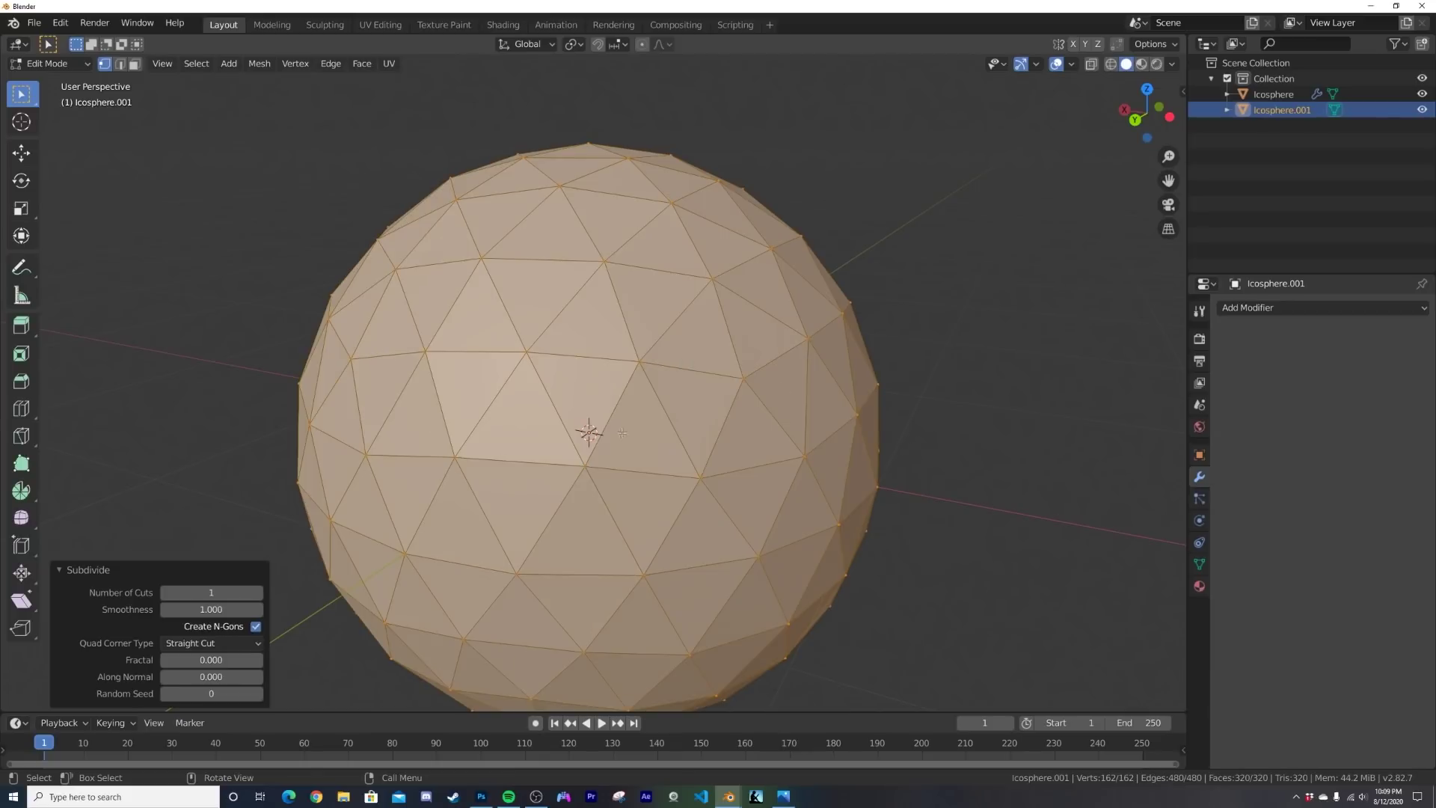
left_click_drag(211, 592, 240, 592)
key("Tab")
Step: Shade the inner sphere smooth and scale it down to about 0.75 so it sits inside the discs
right_click(576, 393)
left_click(576, 393)
key("s")
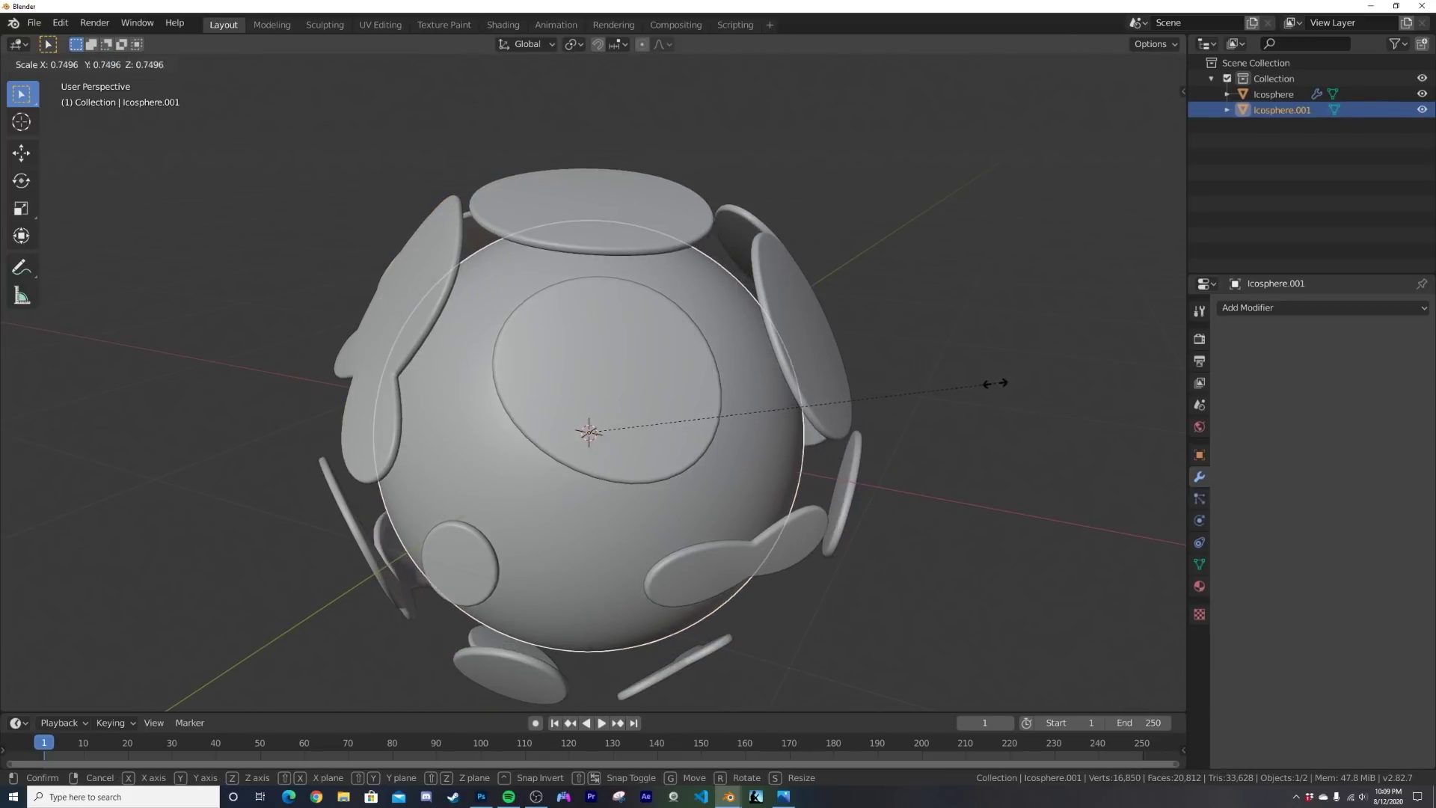
left_click(991, 393)
left_click(951, 420)
Step: Adjust the inner sphere's scale so it sits just beneath the surrounding discs
middle_click_drag(952, 420, 631, 392)
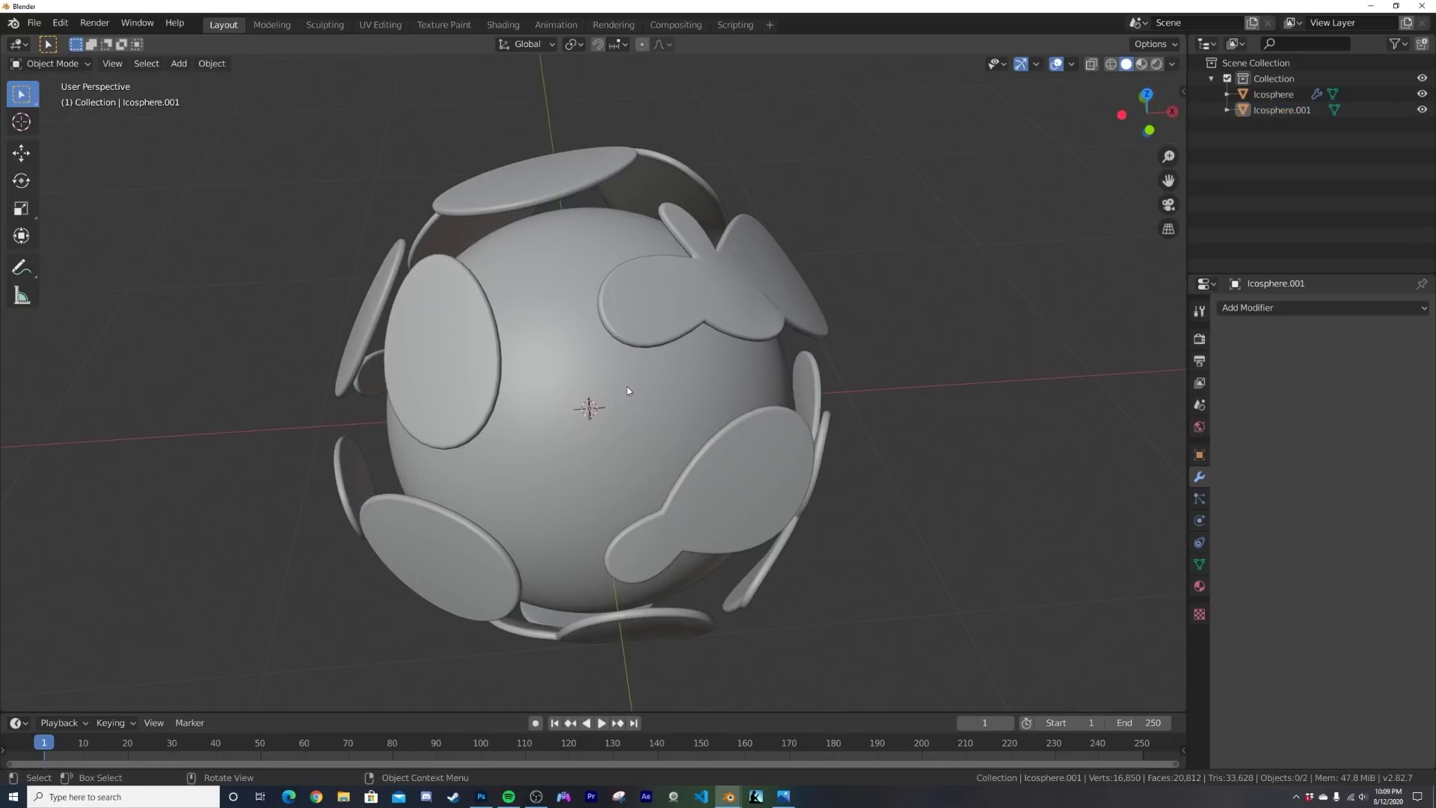
left_click(630, 392)
key("s")
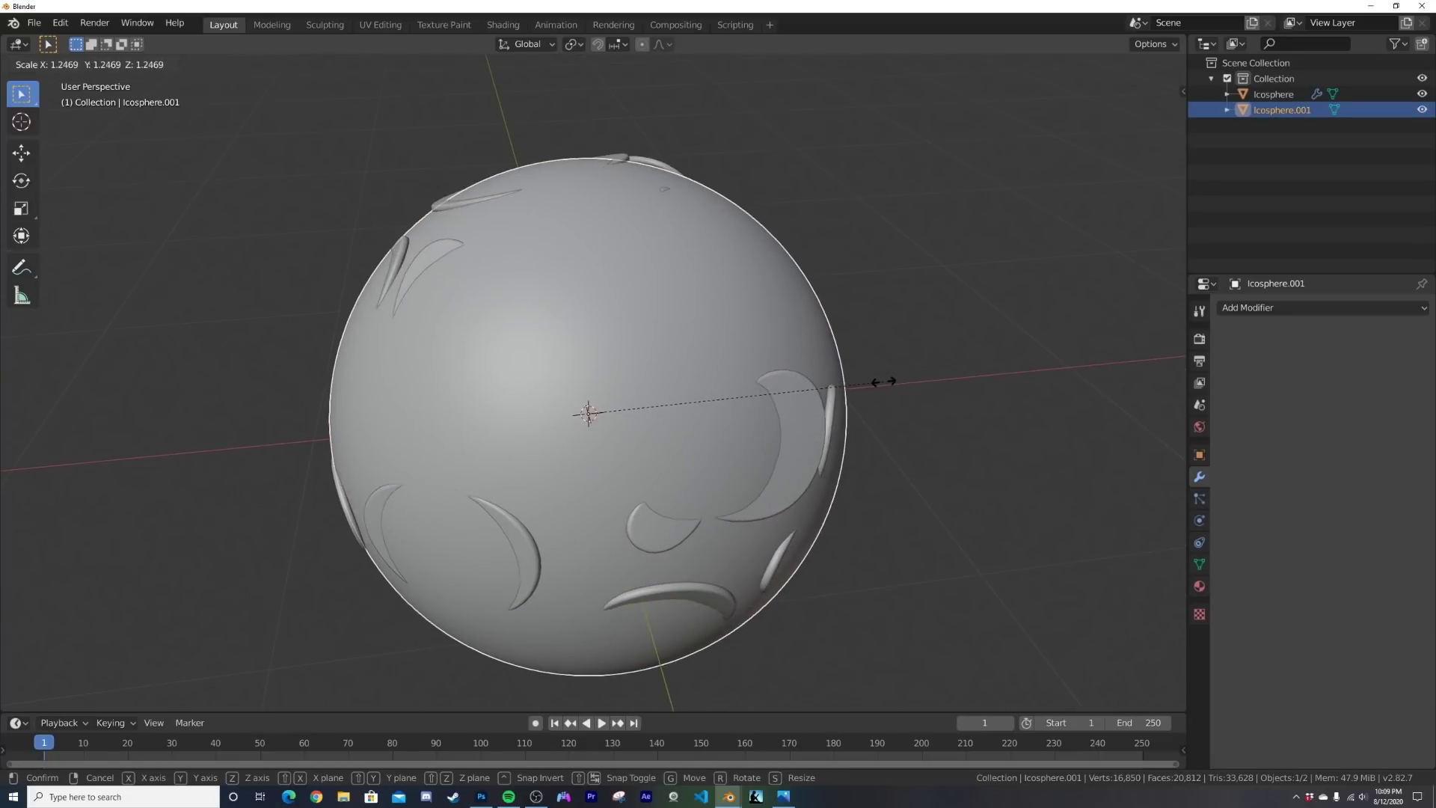
right_click(883, 385)
key("s")
left_click(895, 385)
middle_click_drag(894, 384, 745, 437)
left_click(898, 408)
Step: Add a ground plane, scale it up to about 8.26 times its size, and apply its scale
scroll(859, 475, "down", 5)
scroll(745, 438, "up", 3)
scroll(747, 438, "down", 1)
key("shift+a")
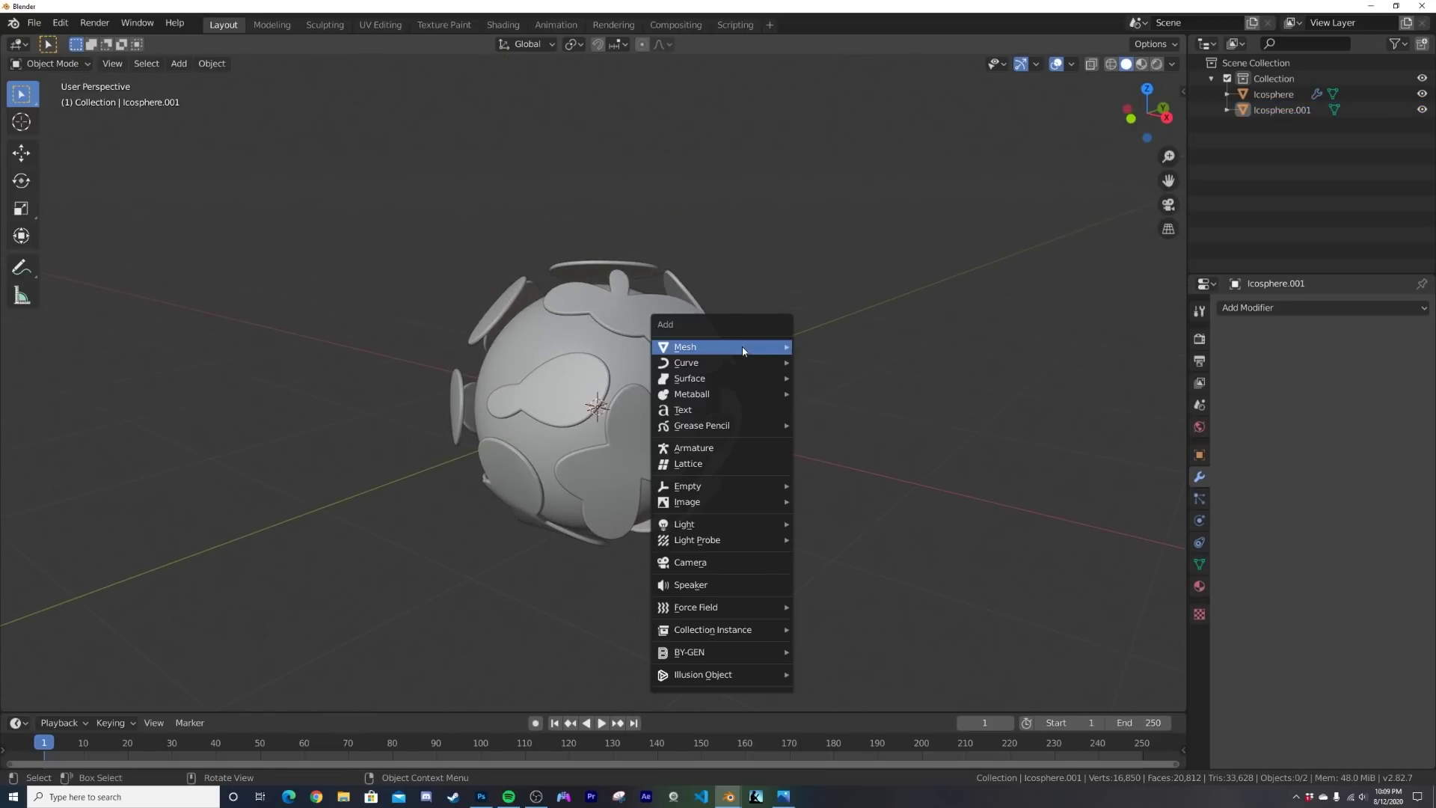
mouse_move(743, 348)
left_click(828, 351)
key("s")
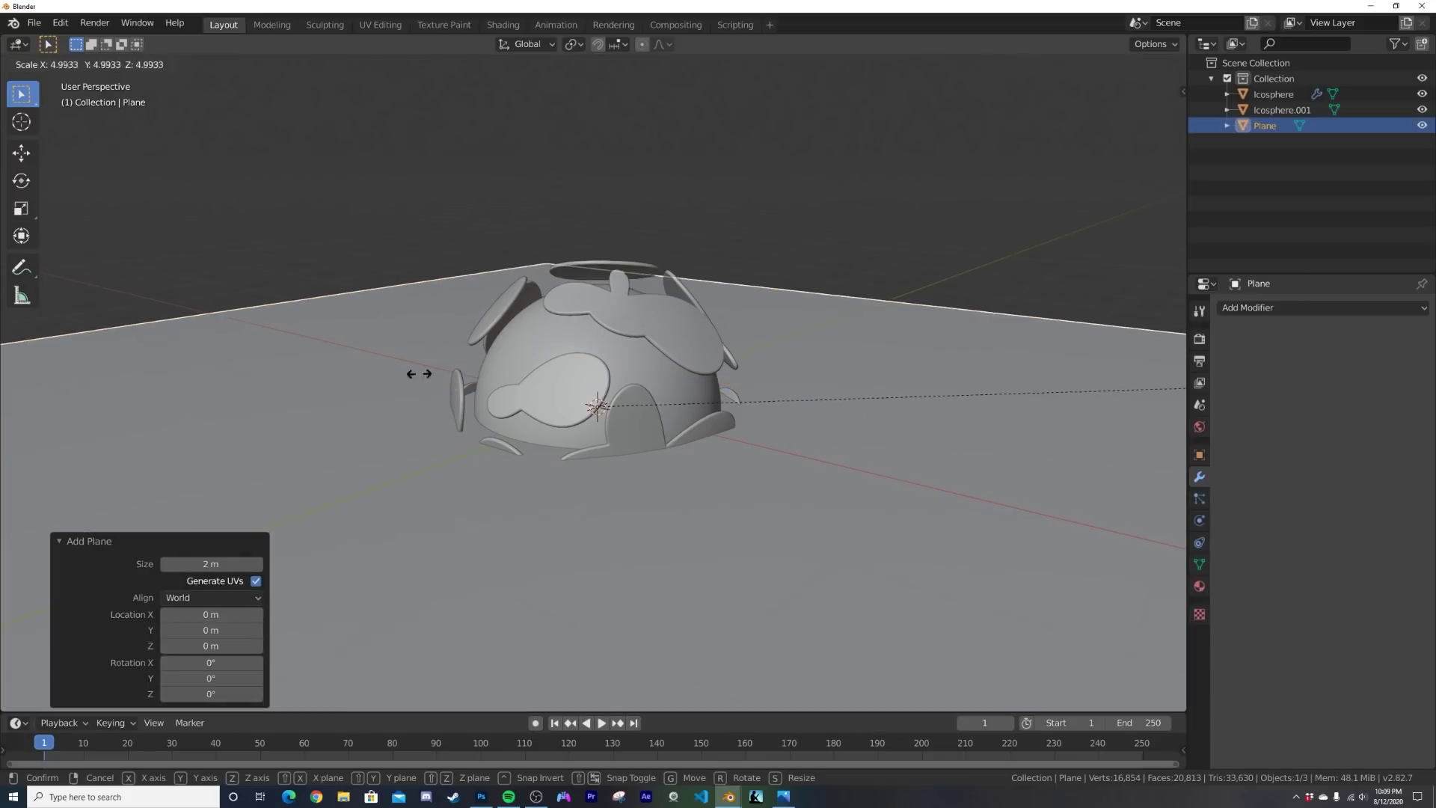
left_click(1038, 313)
key("ctrl+a")
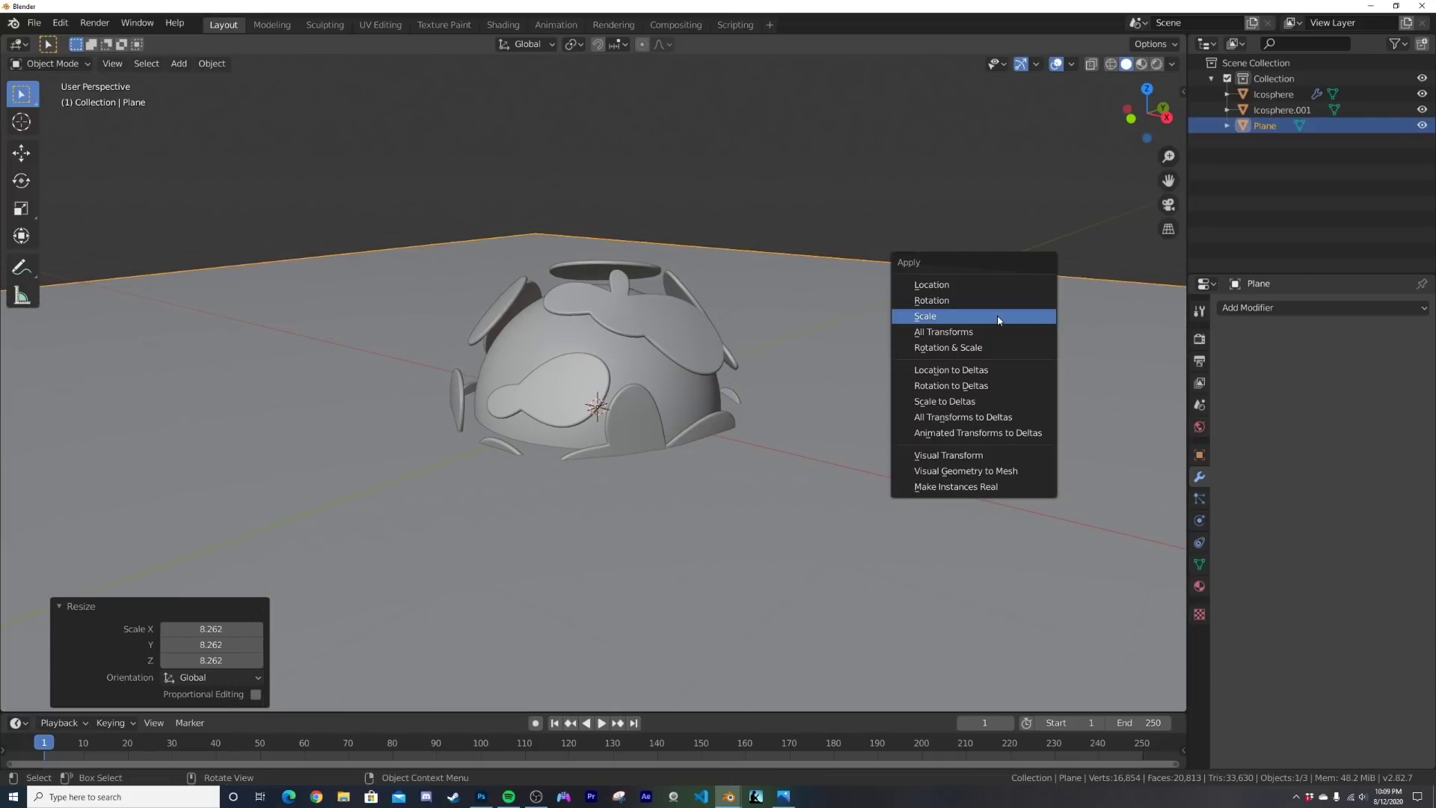
key("ctrl+a")
left_click(684, 328)
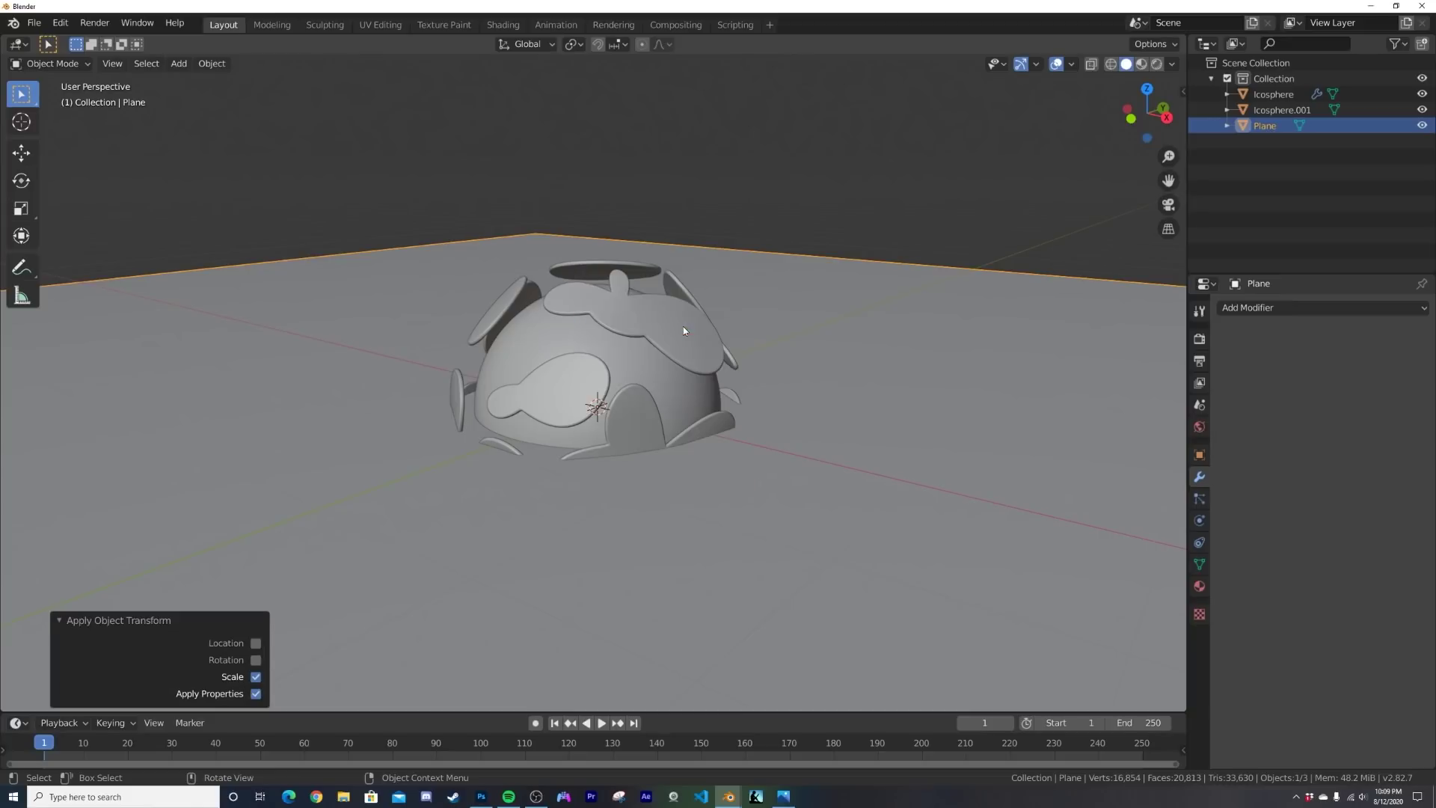
Step: Select the inner sphere and the discs together and move them up about 0.908 m along Z above the plane
middle_click_drag(682, 338, 819, 352)
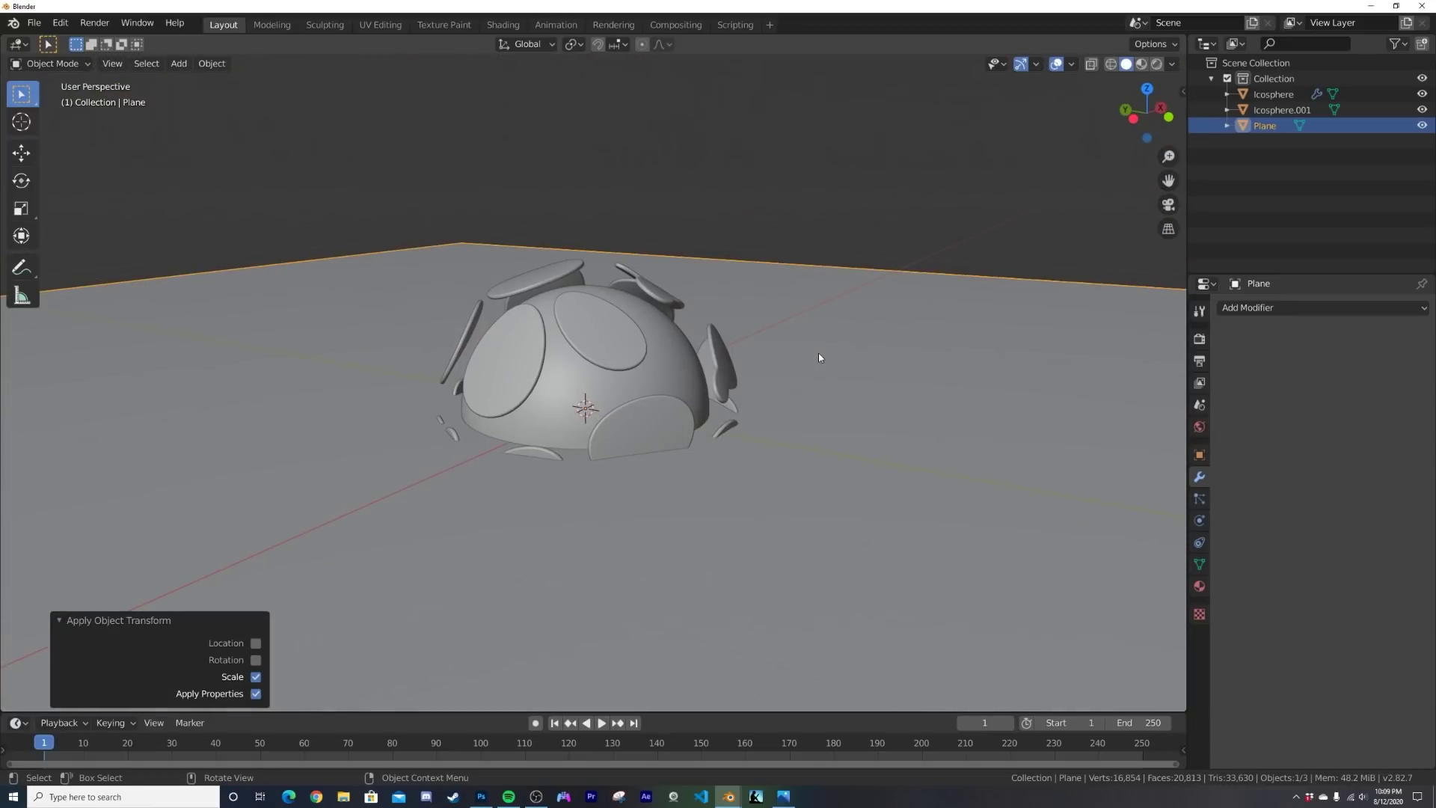
left_click(678, 368)
left_click(599, 344, "shift")
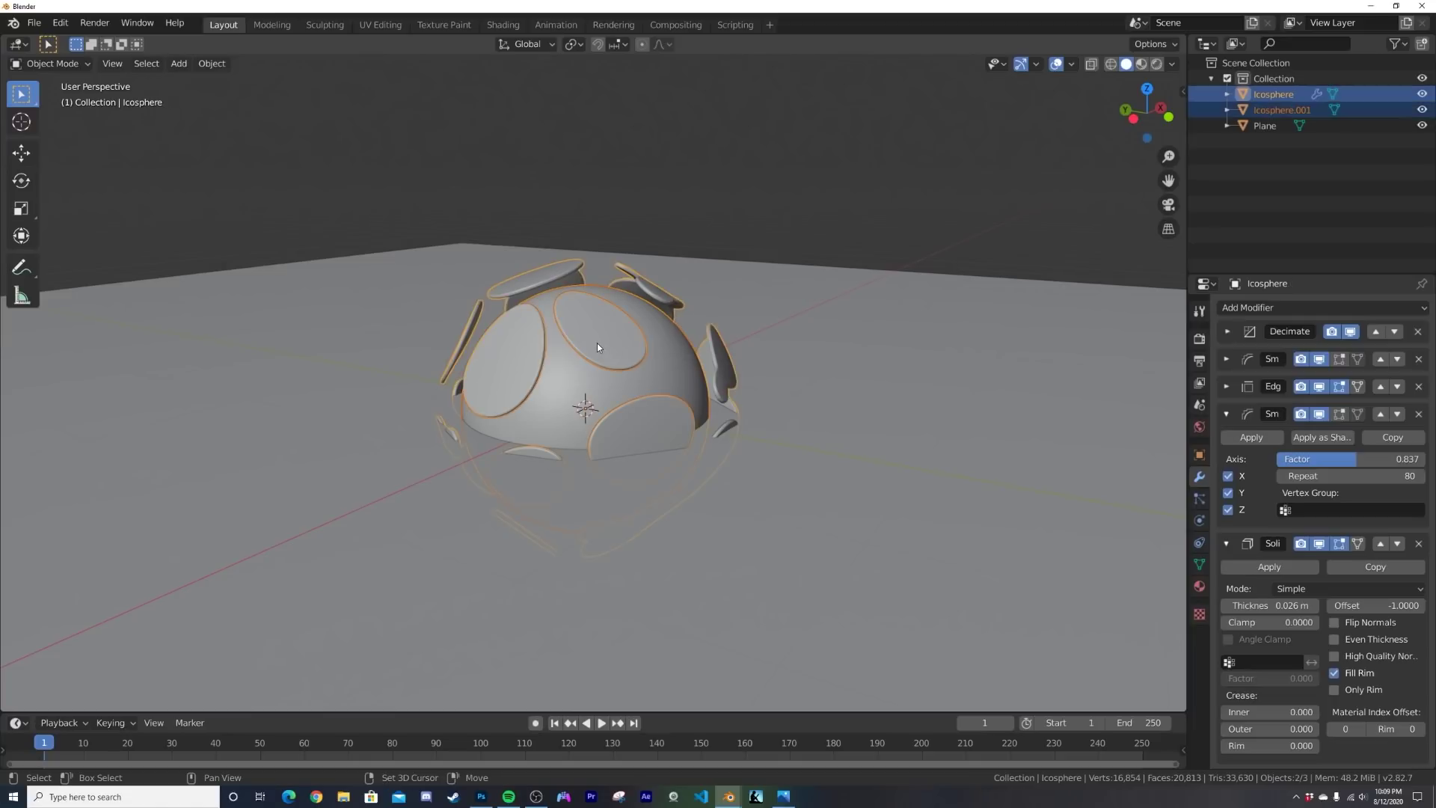
left_click(25, 153)
middle_click_drag(487, 284, 581, 347)
left_click_drag(585, 341, 688, 218)
middle_click_drag(688, 217, 1095, 398)
Step: Switch the render engine to Cycles and display the viewport in rendered shading
left_click(1199, 338)
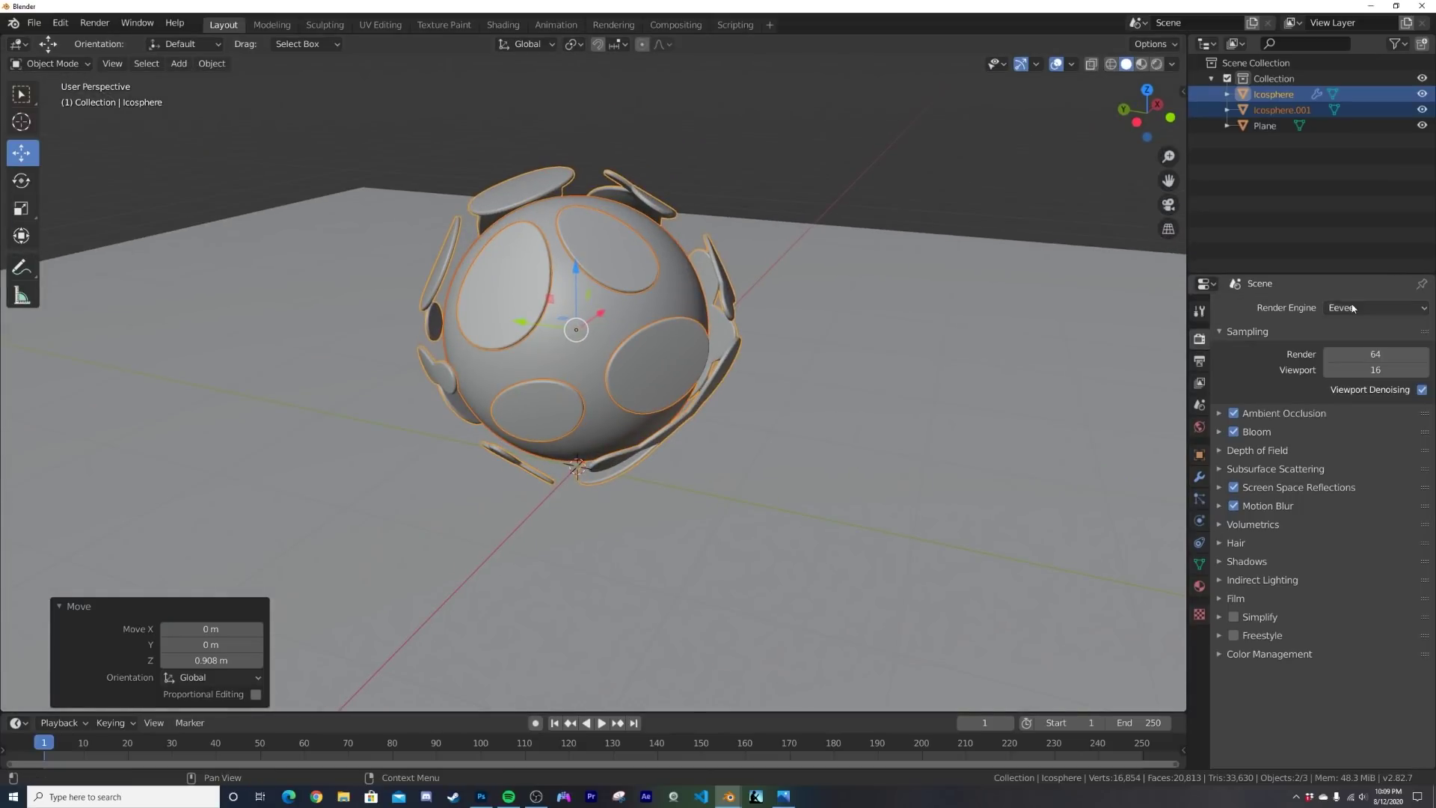
left_click(1376, 308)
left_click(60, 23)
key("z")
left_click(679, 263)
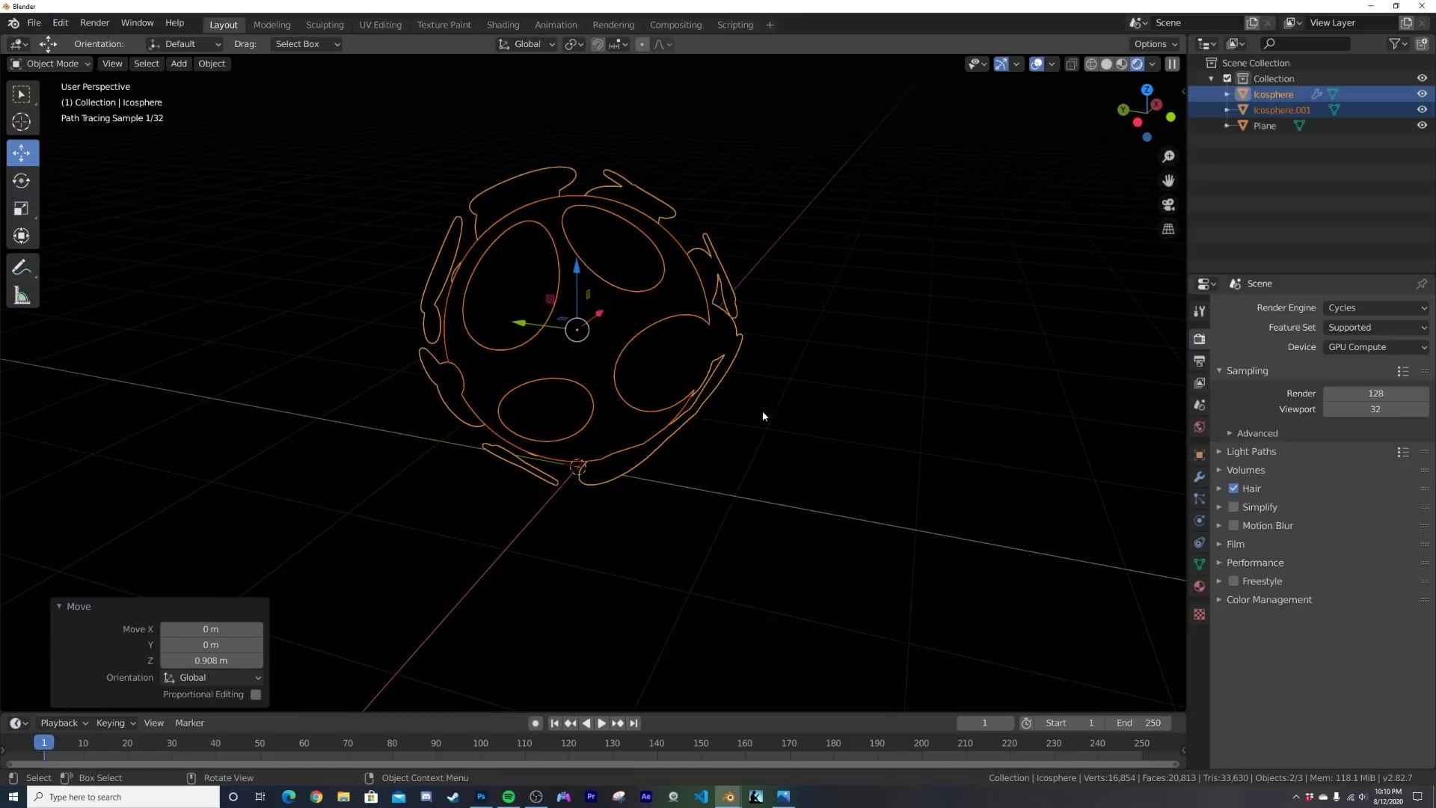
Step: Add an area light and raise it about 3.22 m along Z, above the sphere
key("shift+a")
left_click(849, 638)
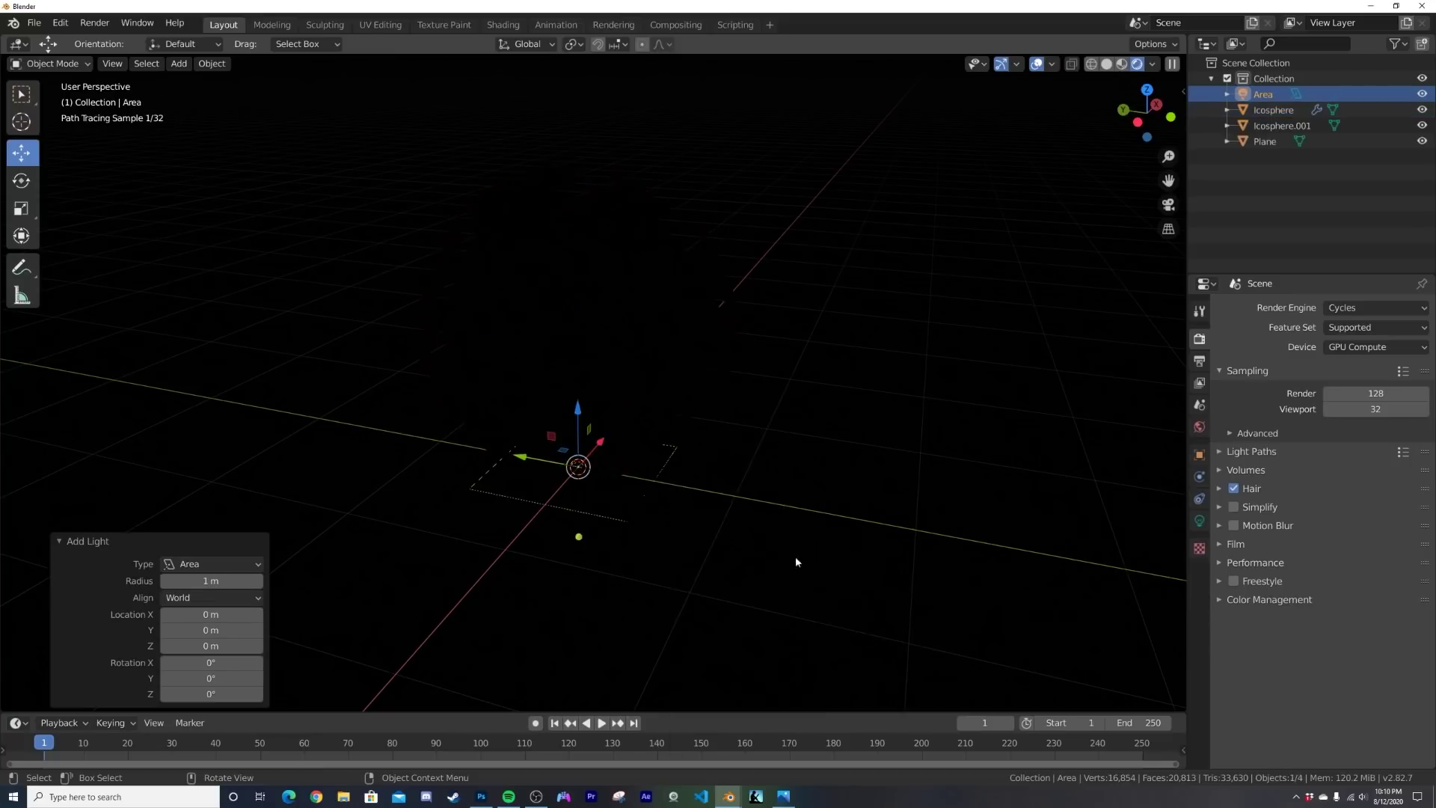
left_click_drag(586, 368, 596, 102)
scroll(619, 262, "up", 2)
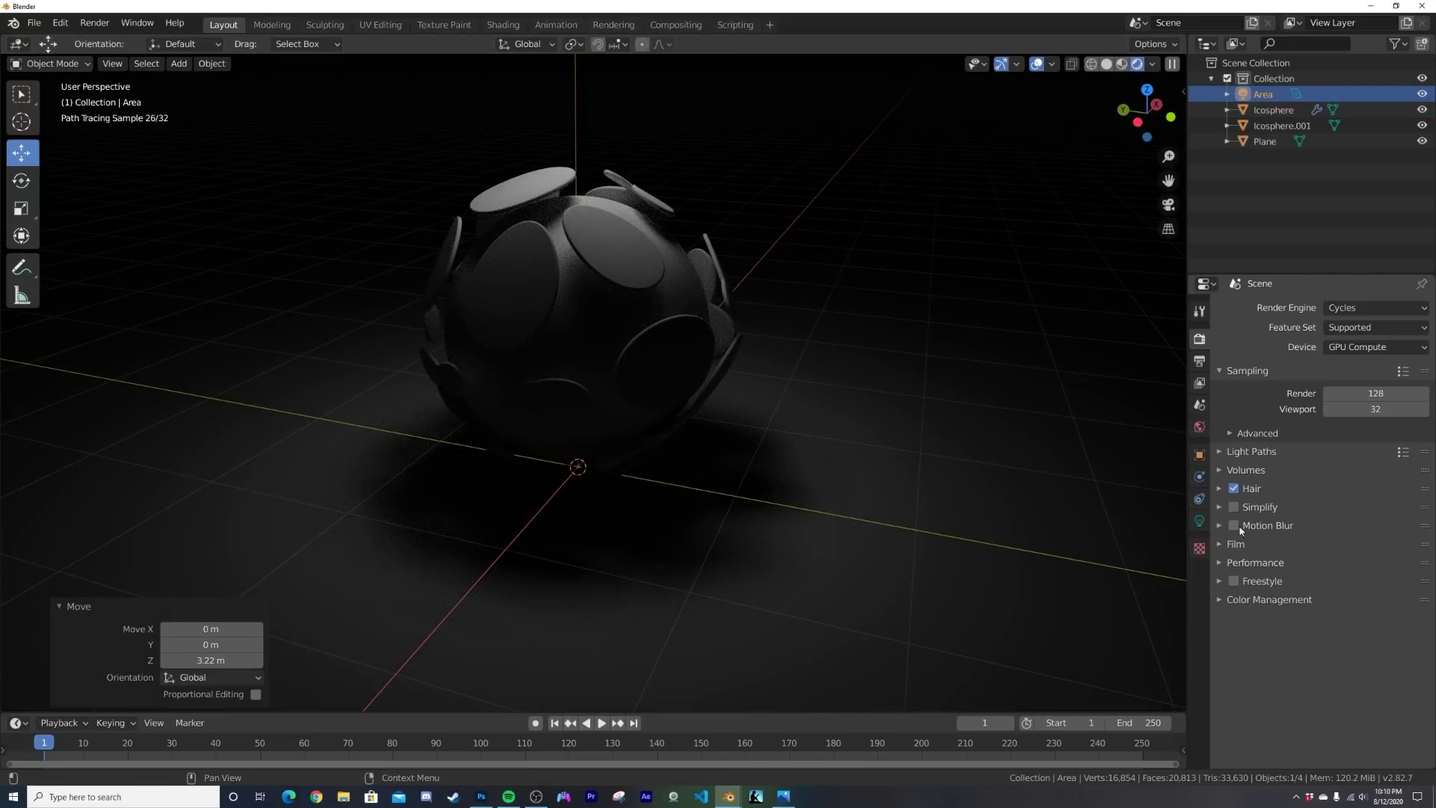
Step: Set the area light's power to 54.1 W and enlarge the light to about 2.48 times its size
left_click(1202, 521)
left_click_drag(1370, 409, 1417, 409)
scroll(634, 272, "down", 4)
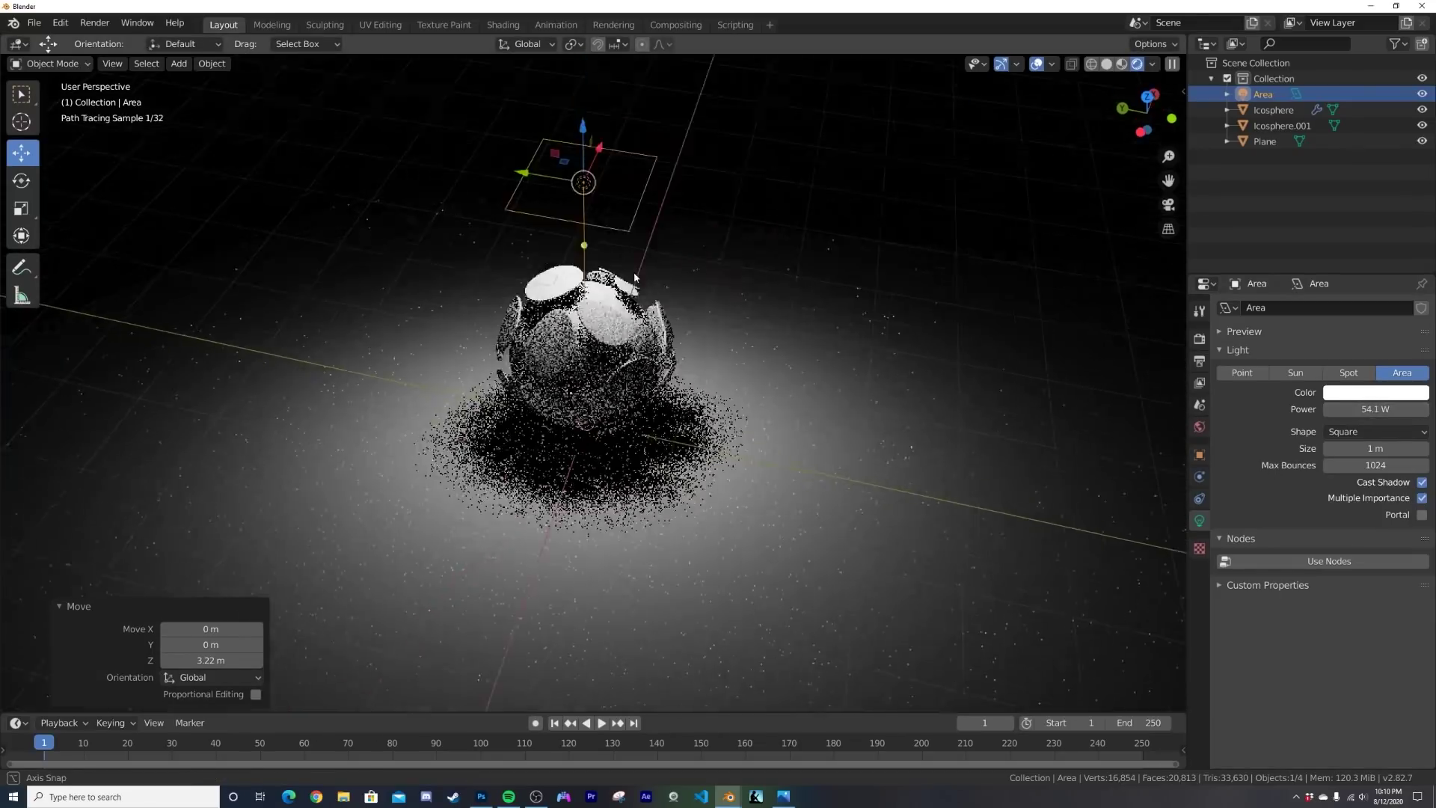
middle_click_drag(635, 272, 673, 284)
key("s")
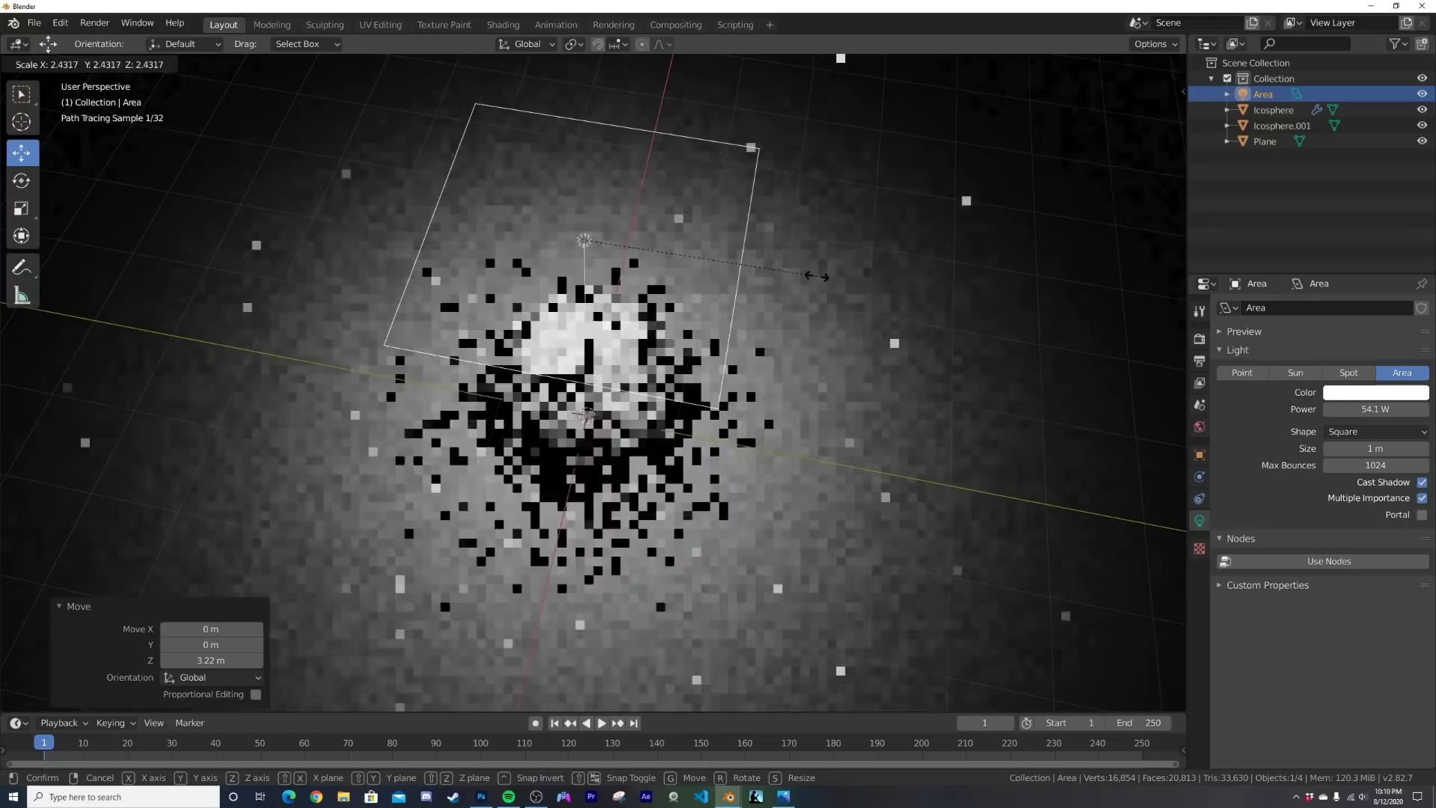
left_click(823, 281)
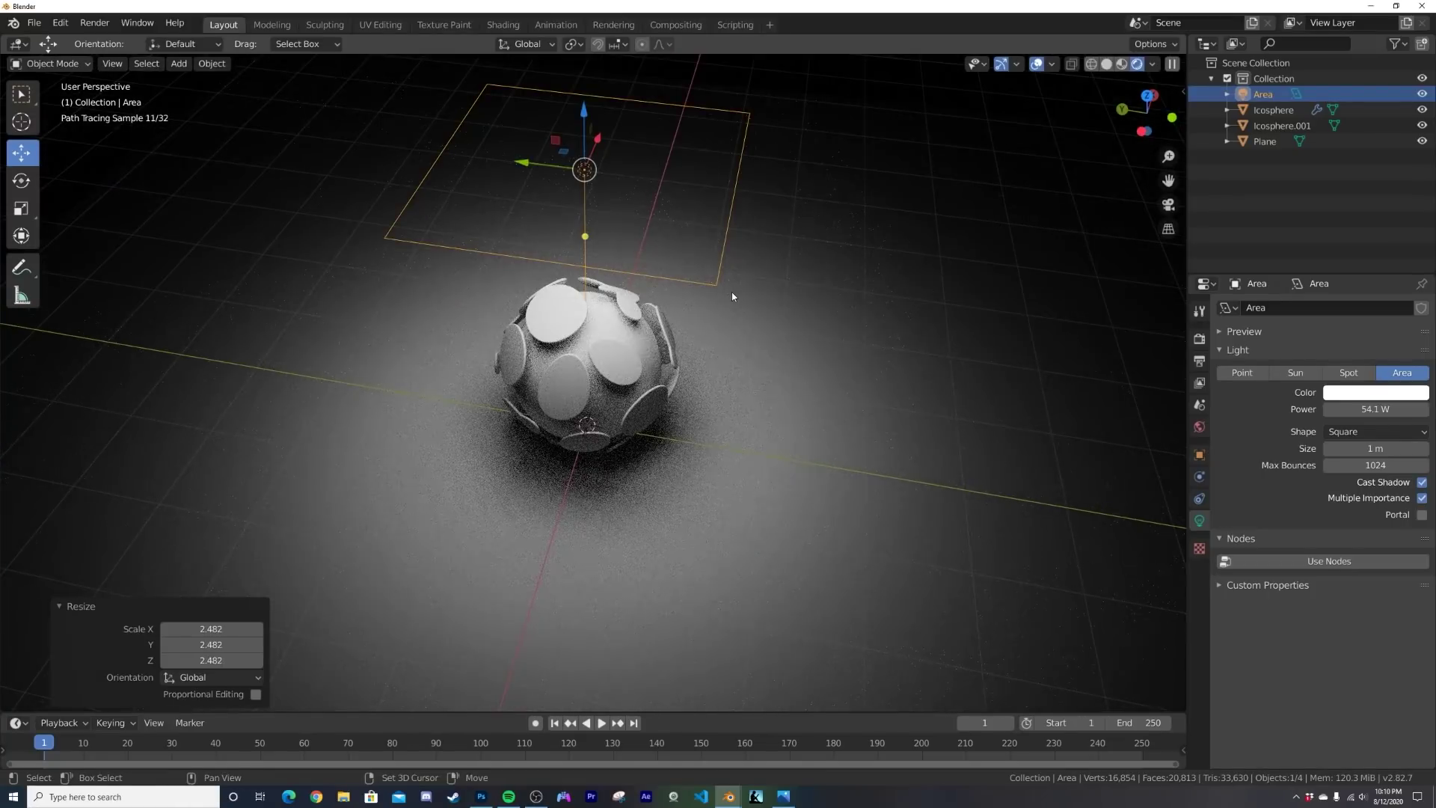
Step: Duplicate the area light and move the copy off to one side of the sphere, including about 1.64 m along X
key("shift+d")
key("Escape")
scroll(846, 395, "down", 2)
left_click_drag(530, 326, 773, 389)
middle_click_drag(836, 383, 715, 347)
left_click_drag(706, 489, 836, 464)
middle_click_drag(854, 481, 779, 421)
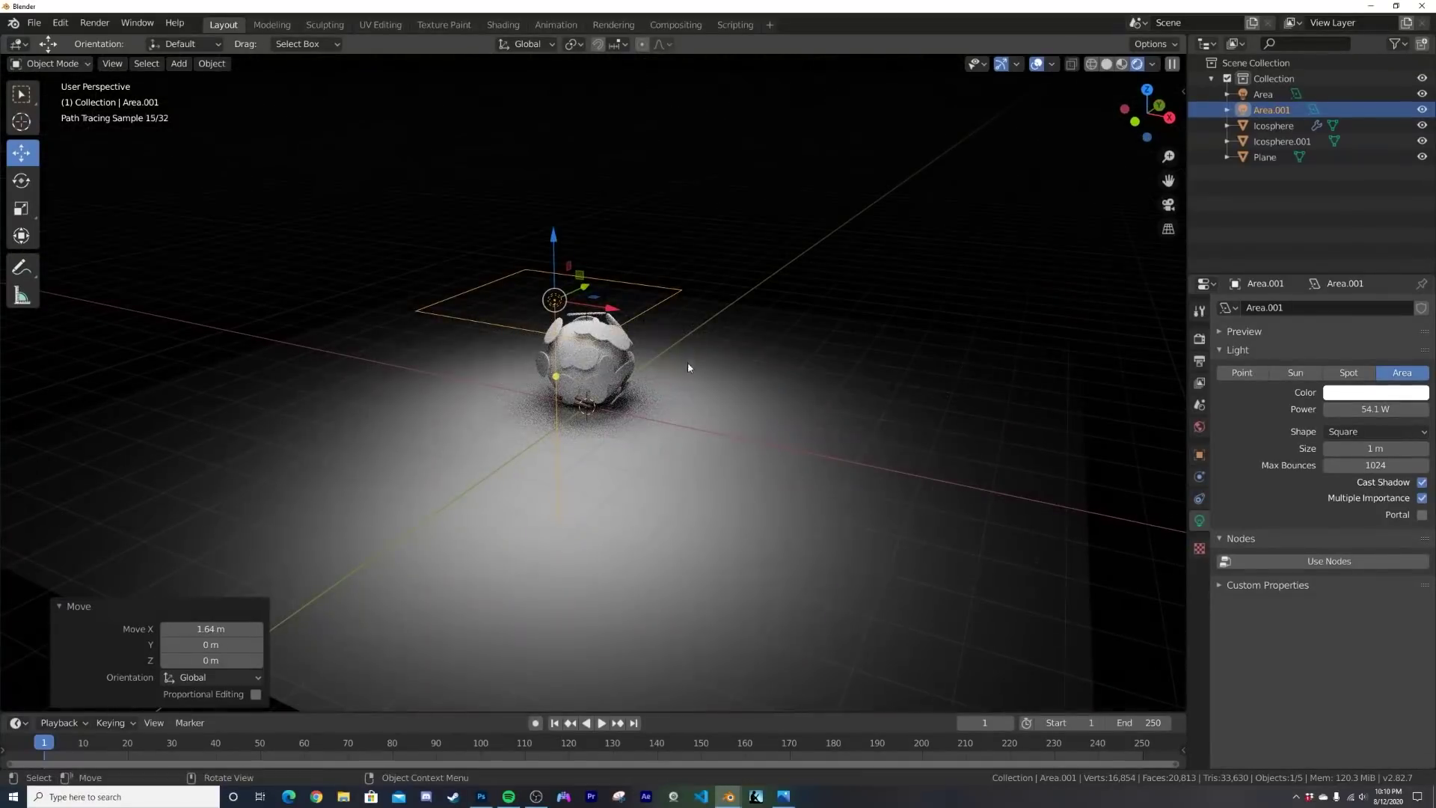
Step: Rotate the duplicated light by about 68.2° plus a 6.3° correction and lower it so it faces the sphere from the side
key("r")
key("r")
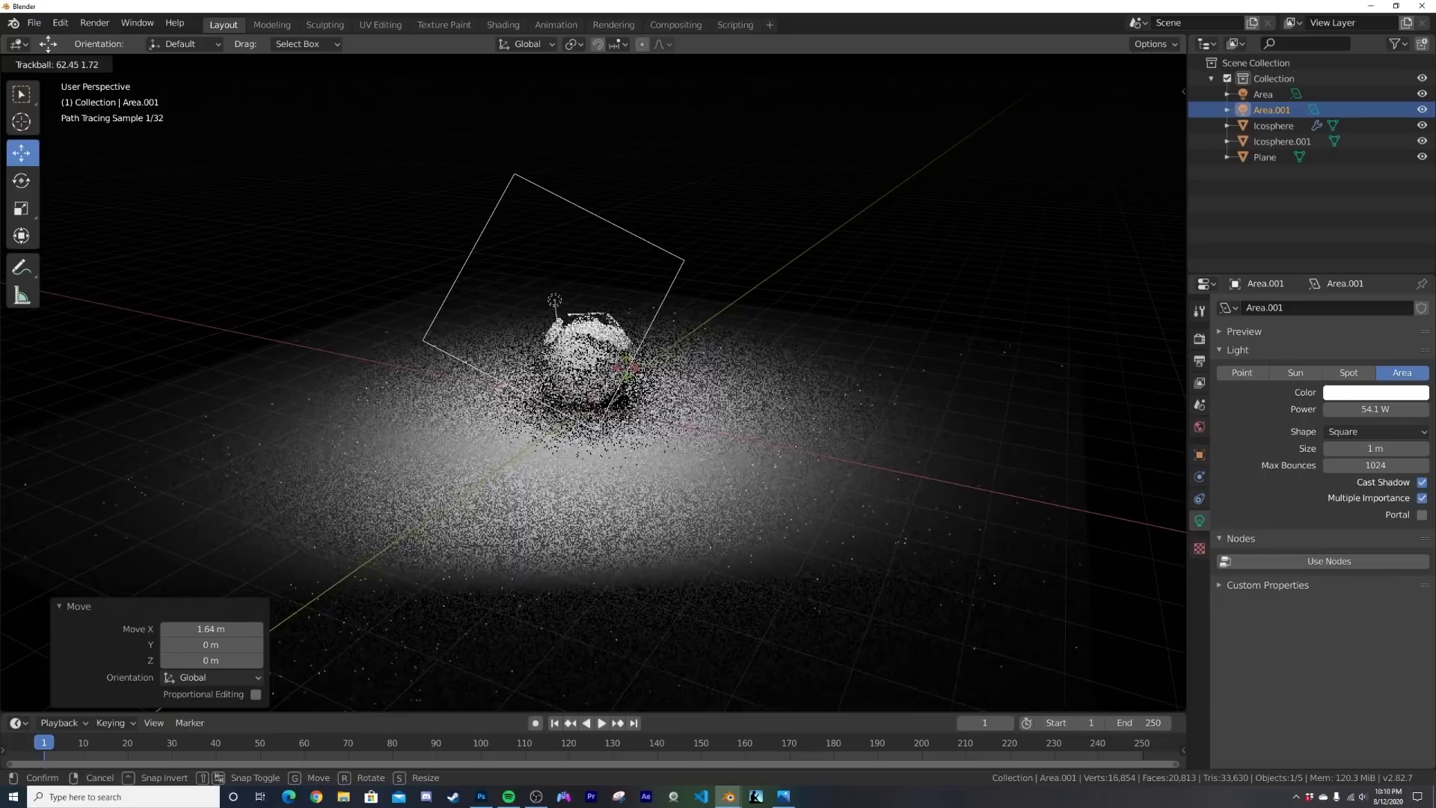
left_click(557, 301)
key("g")
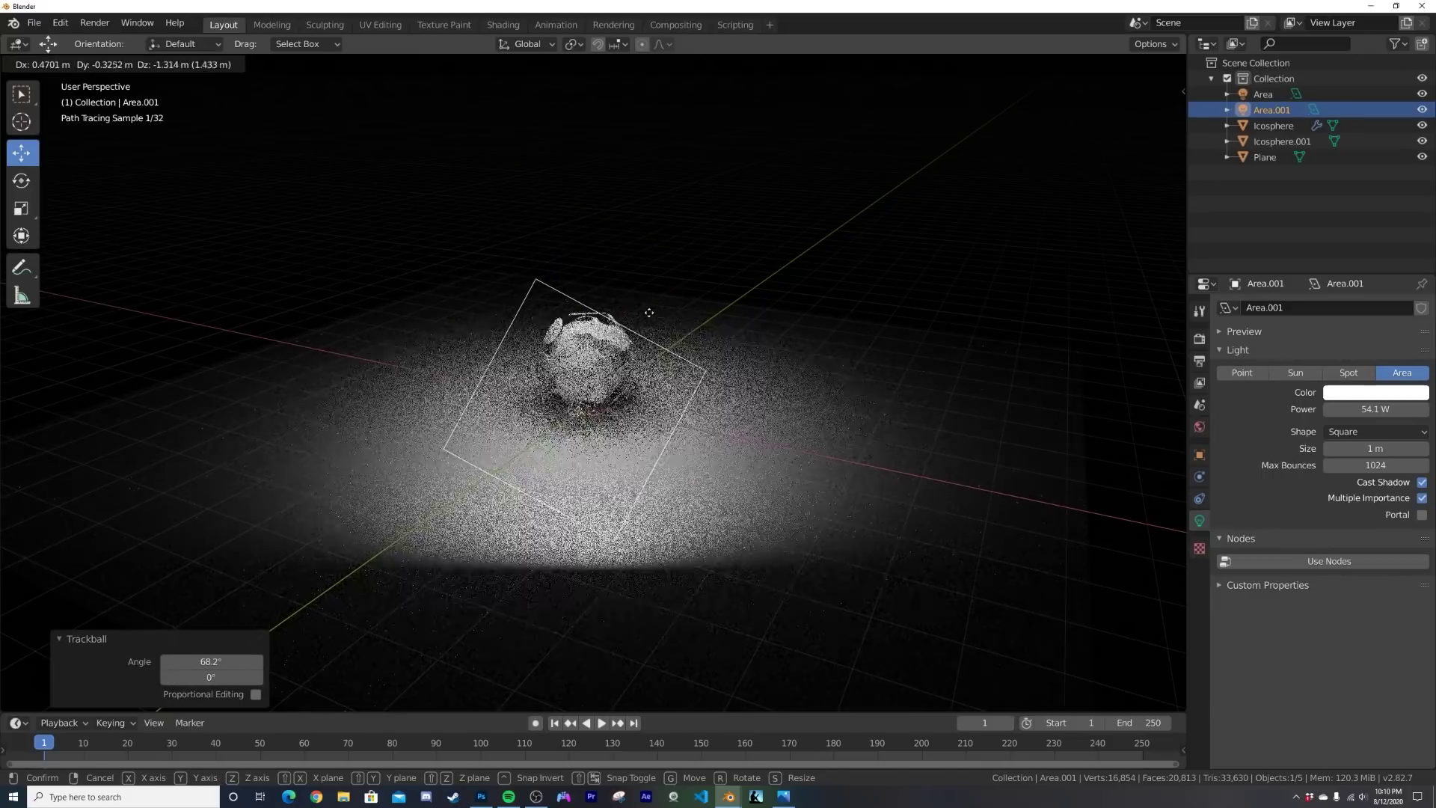
left_click(650, 309)
key("r")
key("r")
left_click(651, 318)
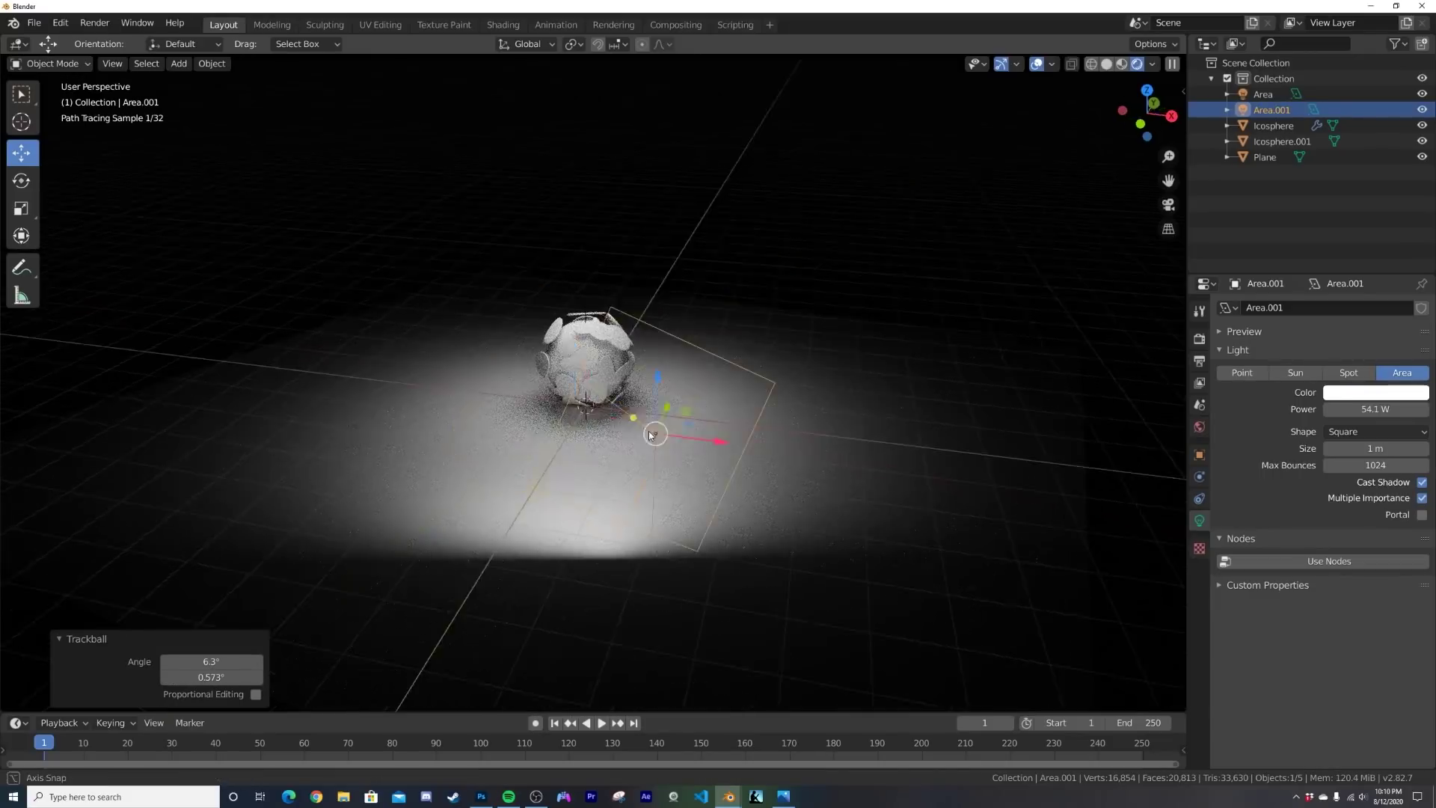
middle_click_drag(630, 429, 774, 435)
middle_click_drag(673, 399, 722, 352)
scroll(658, 352, "up", 4)
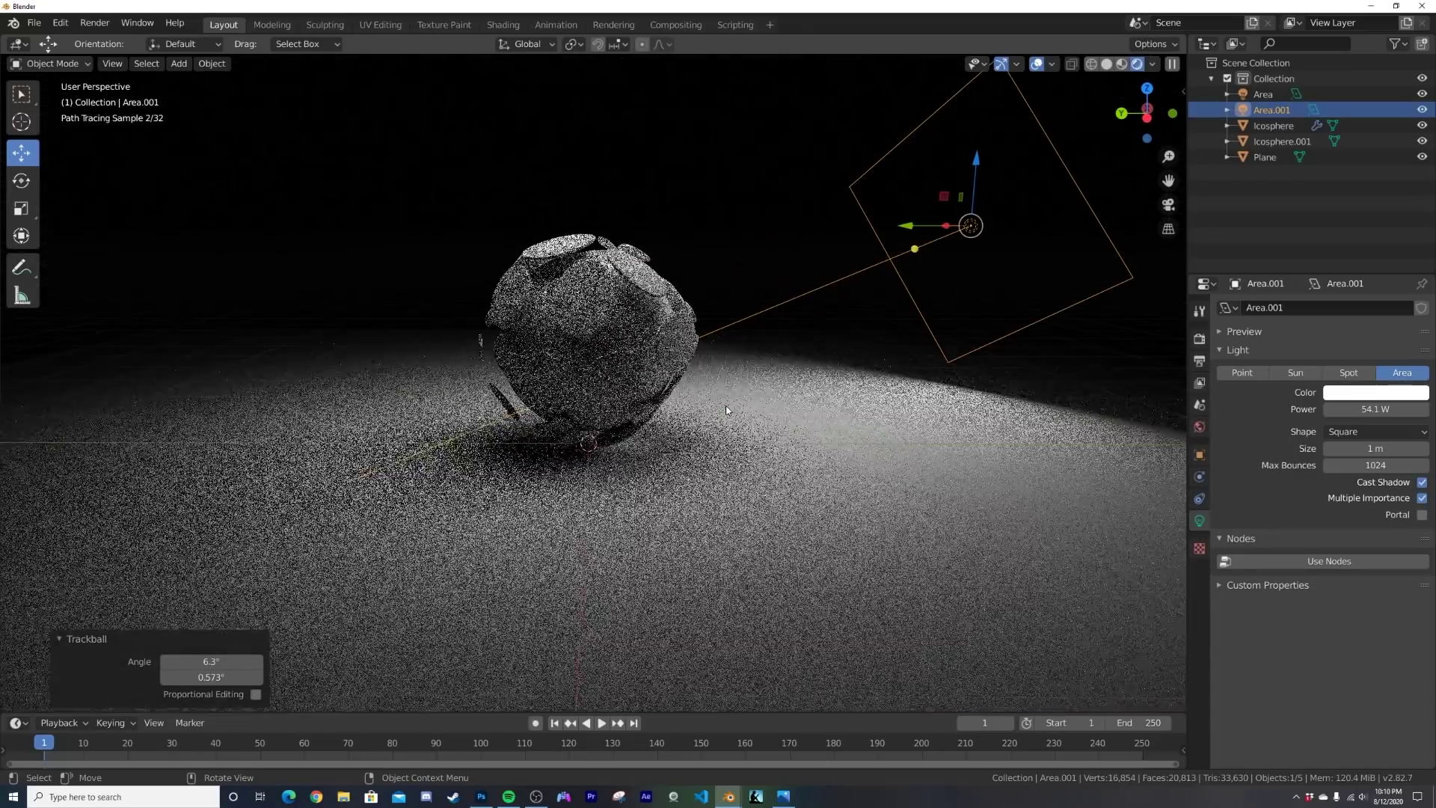
middle_click_drag(604, 353, 567, 371)
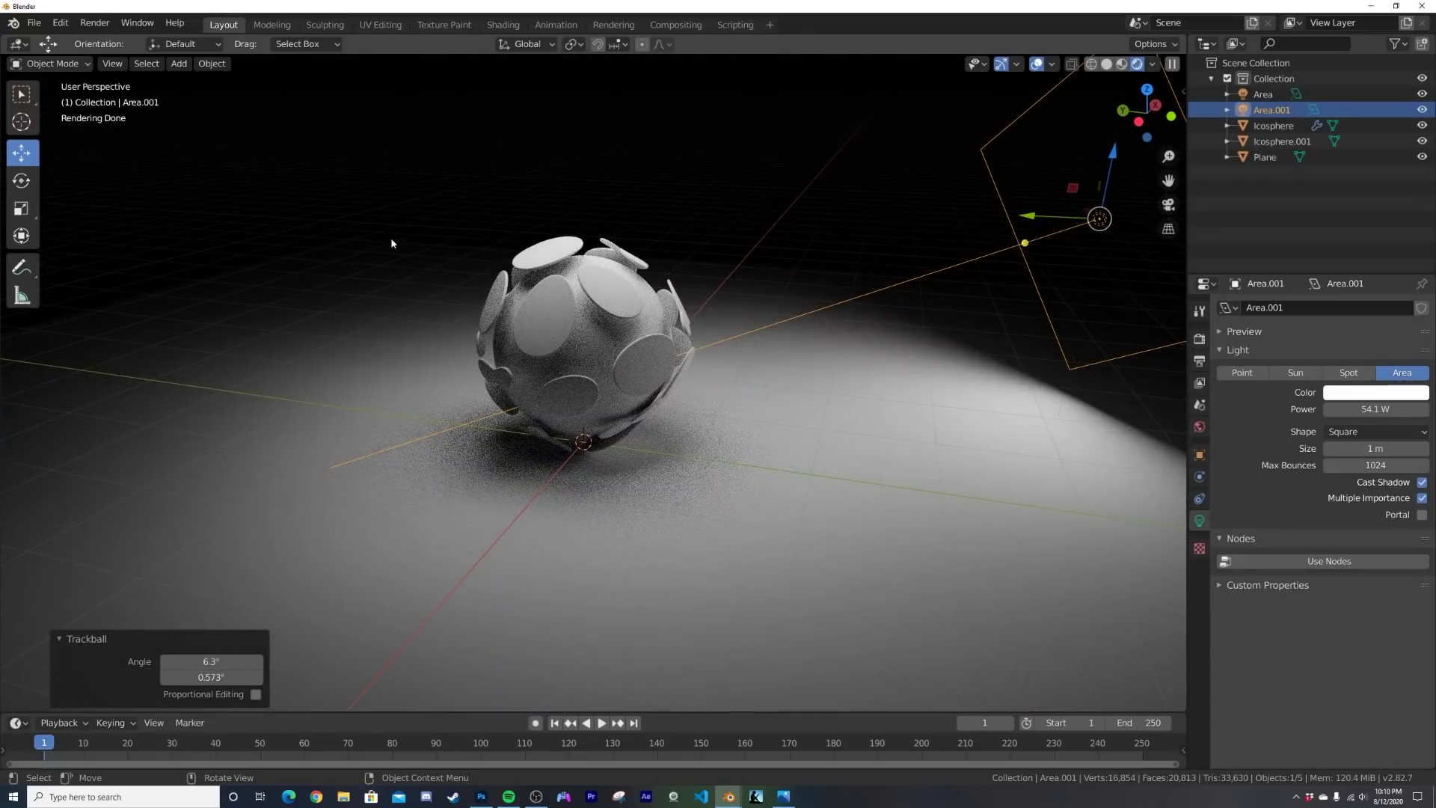
Step: Duplicate the overhead area light and place the copy on the opposite side, offset about -1.34 m X, 2.79 m Y and -0.95 m Z
scroll(577, 348, "down", 3)
left_click(596, 246)
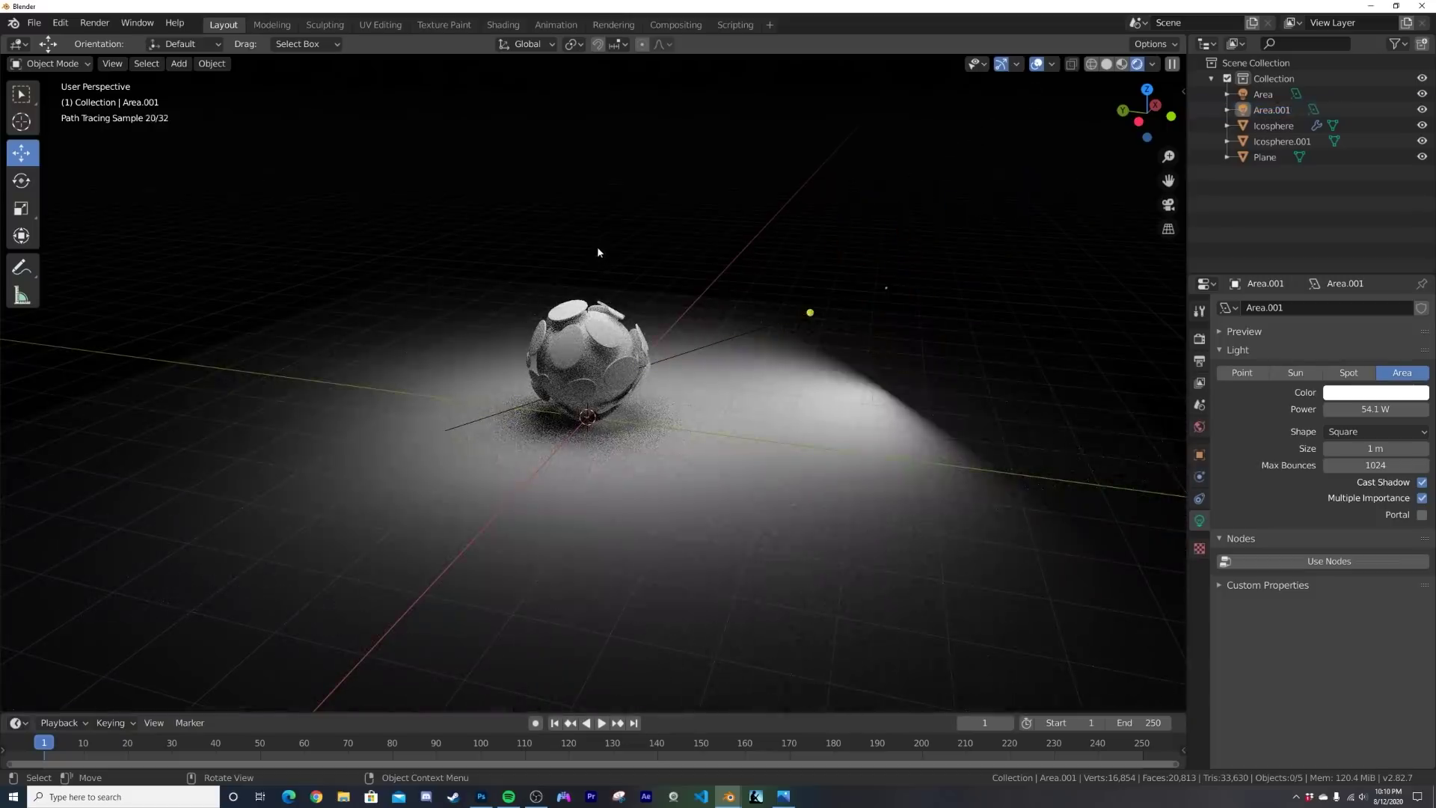
left_click(591, 257)
key("shift+d")
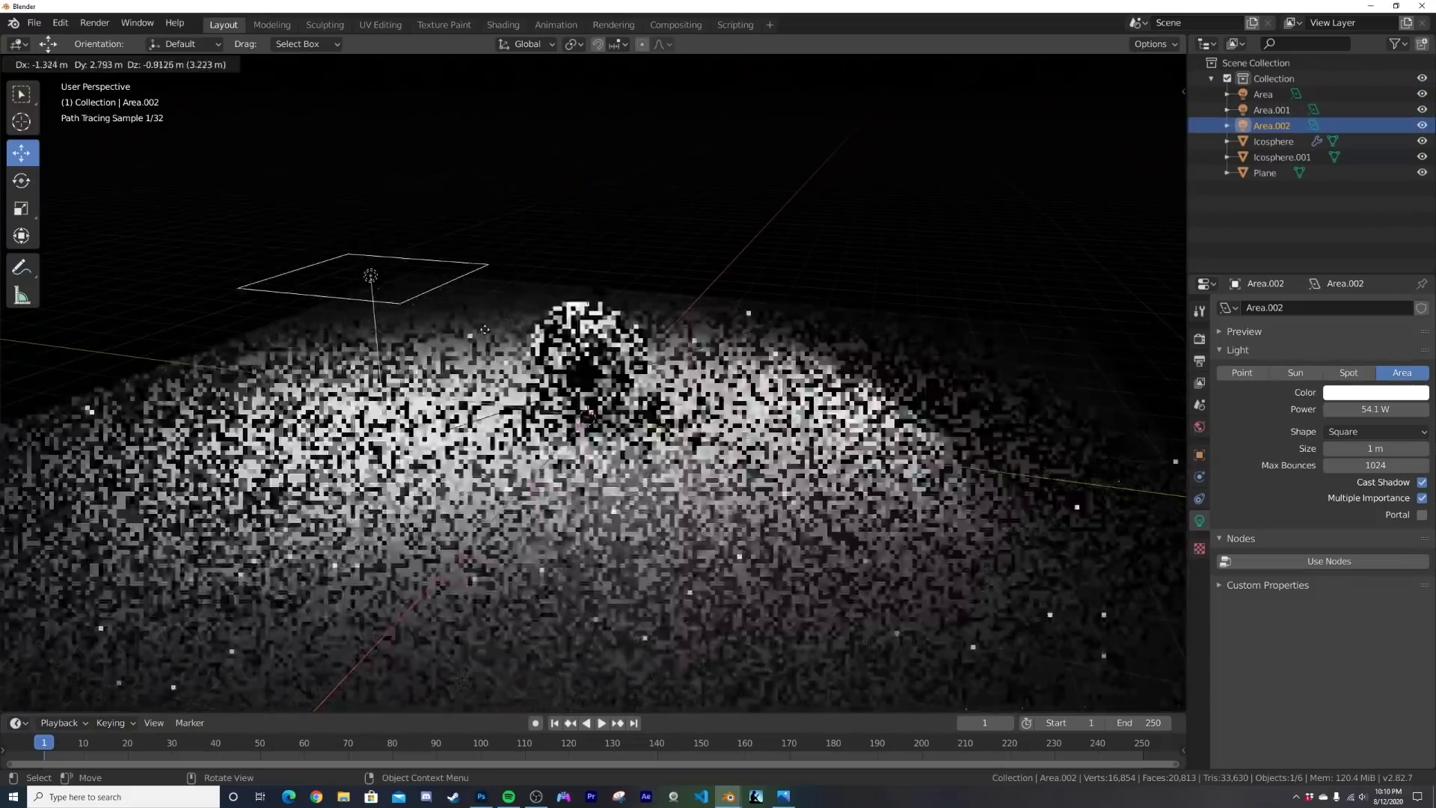
left_click(627, 281)
Step: Tilt the third area light freely until it faces the sphere
key("r")
key("r")
key("r")
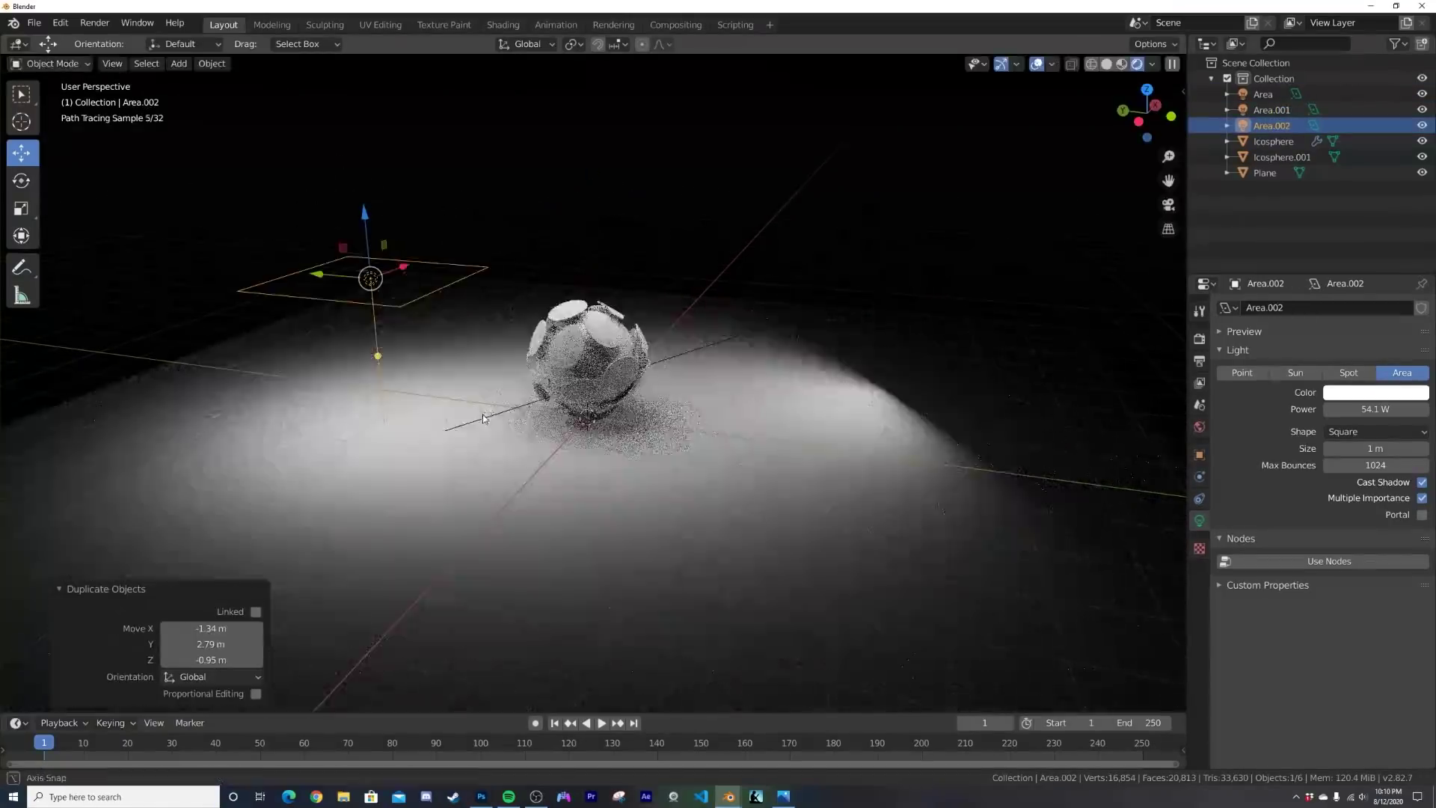
left_click(632, 343)
middle_click_drag(632, 342, 692, 384)
key("r")
key("r")
left_click(608, 377)
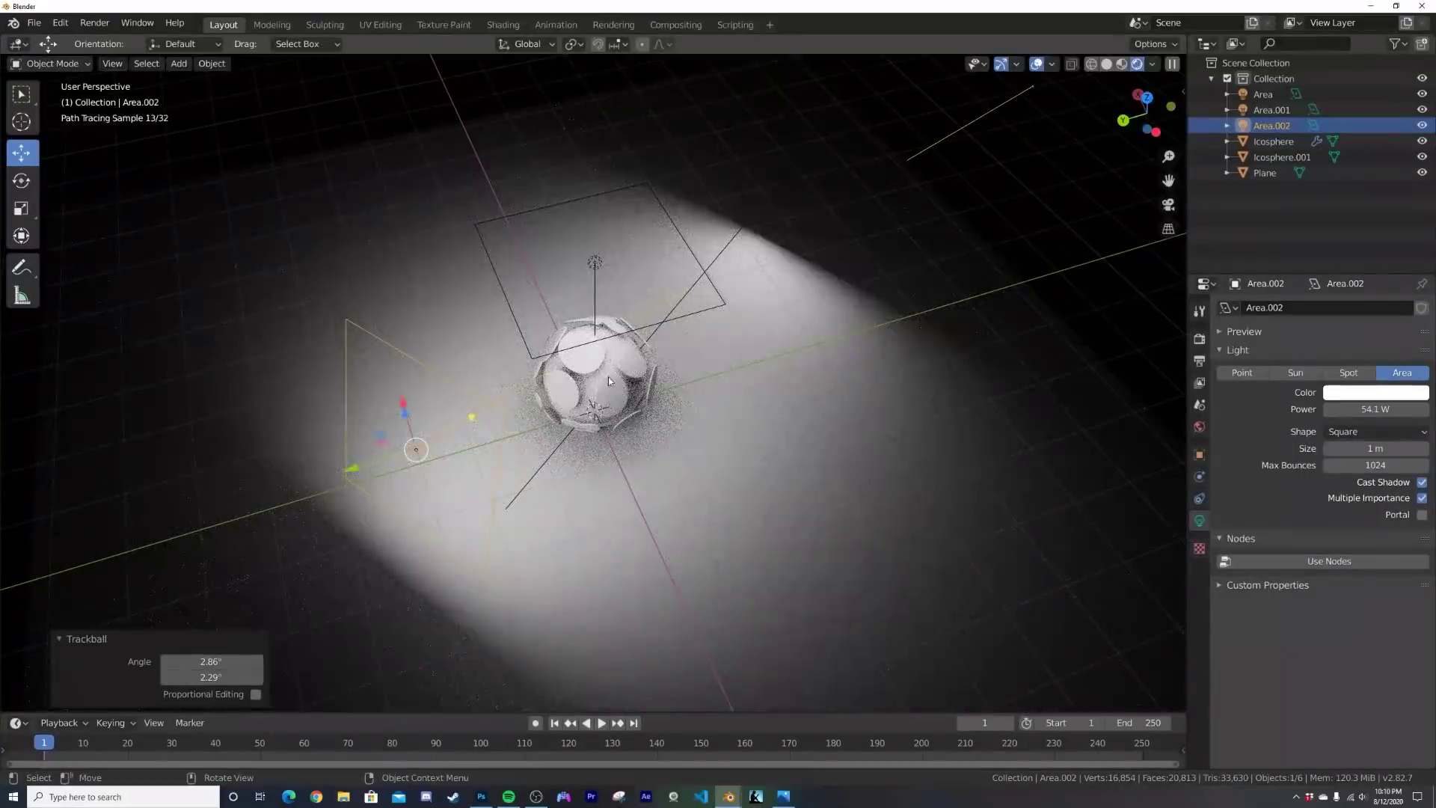
Step: Adjust the third area light's size, move it about 1.07 m in X and 1.26 m in Y, and rotate it 28.2°
key("s")
left_click(669, 405)
middle_click_drag(664, 405, 718, 485)
scroll(613, 389, "down", 5)
scroll(613, 389, "up", 5)
key("g")
left_click(764, 491)
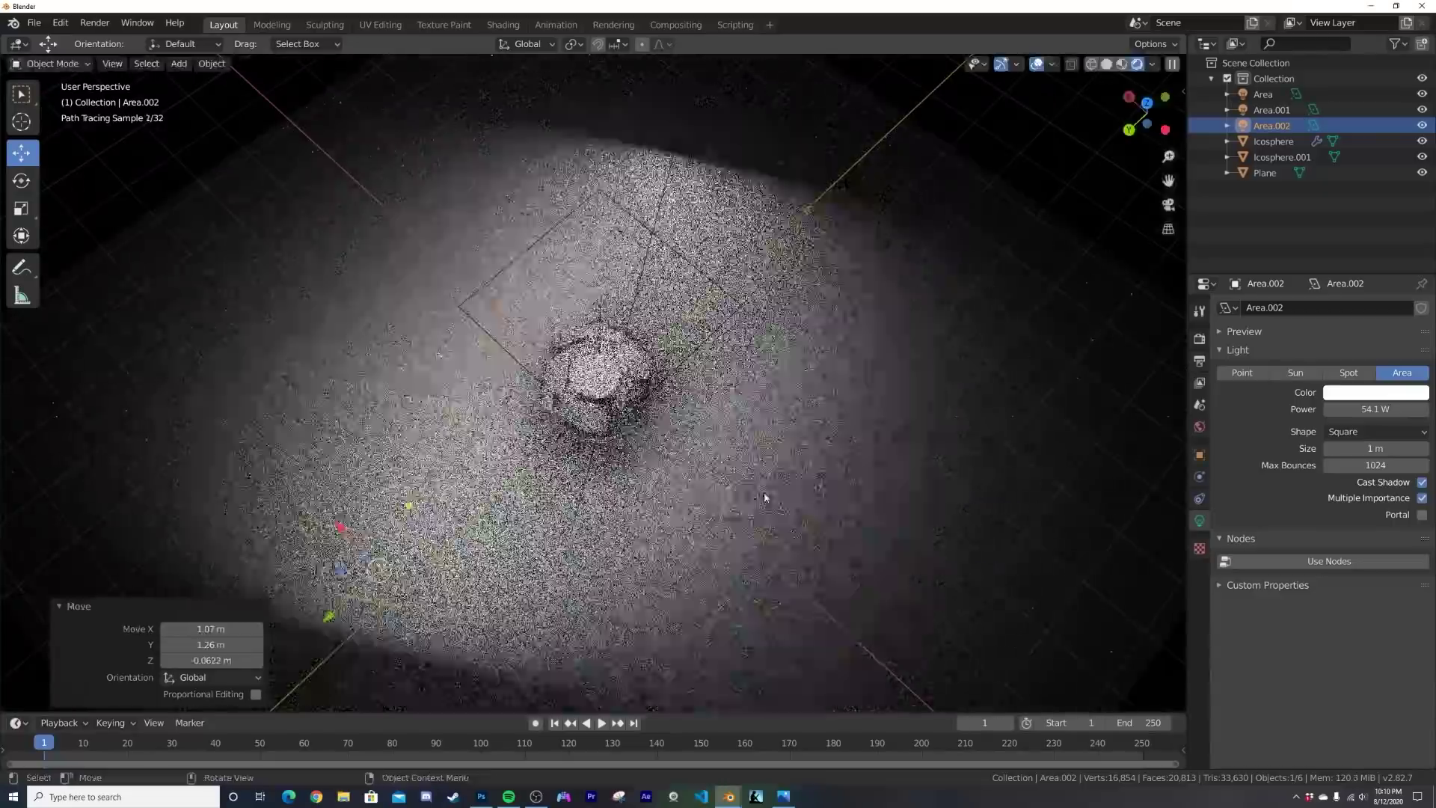
key("r")
left_click(667, 432)
middle_click_drag(667, 432, 618, 391)
scroll(618, 390, "up", 5)
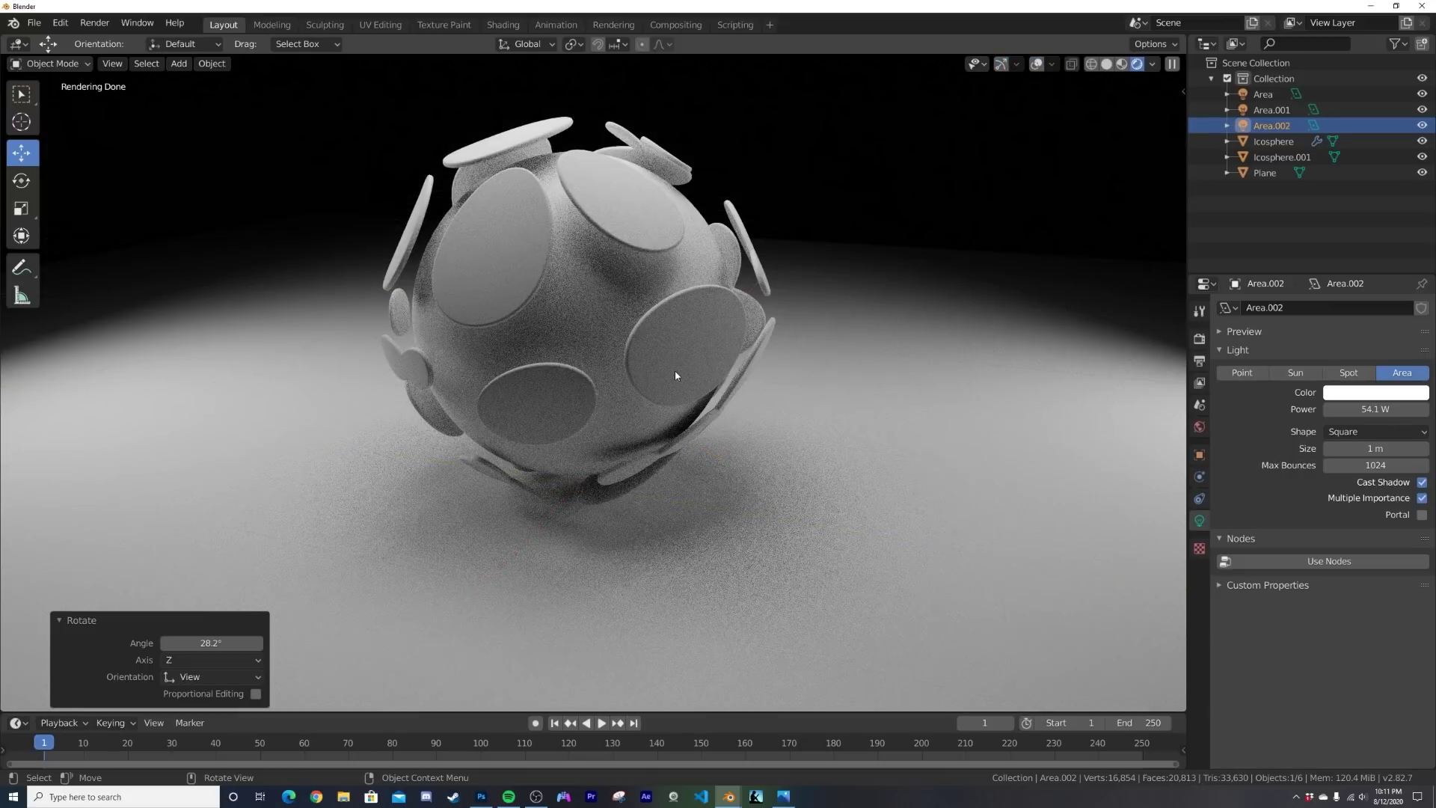
scroll(676, 373, "down", 2)
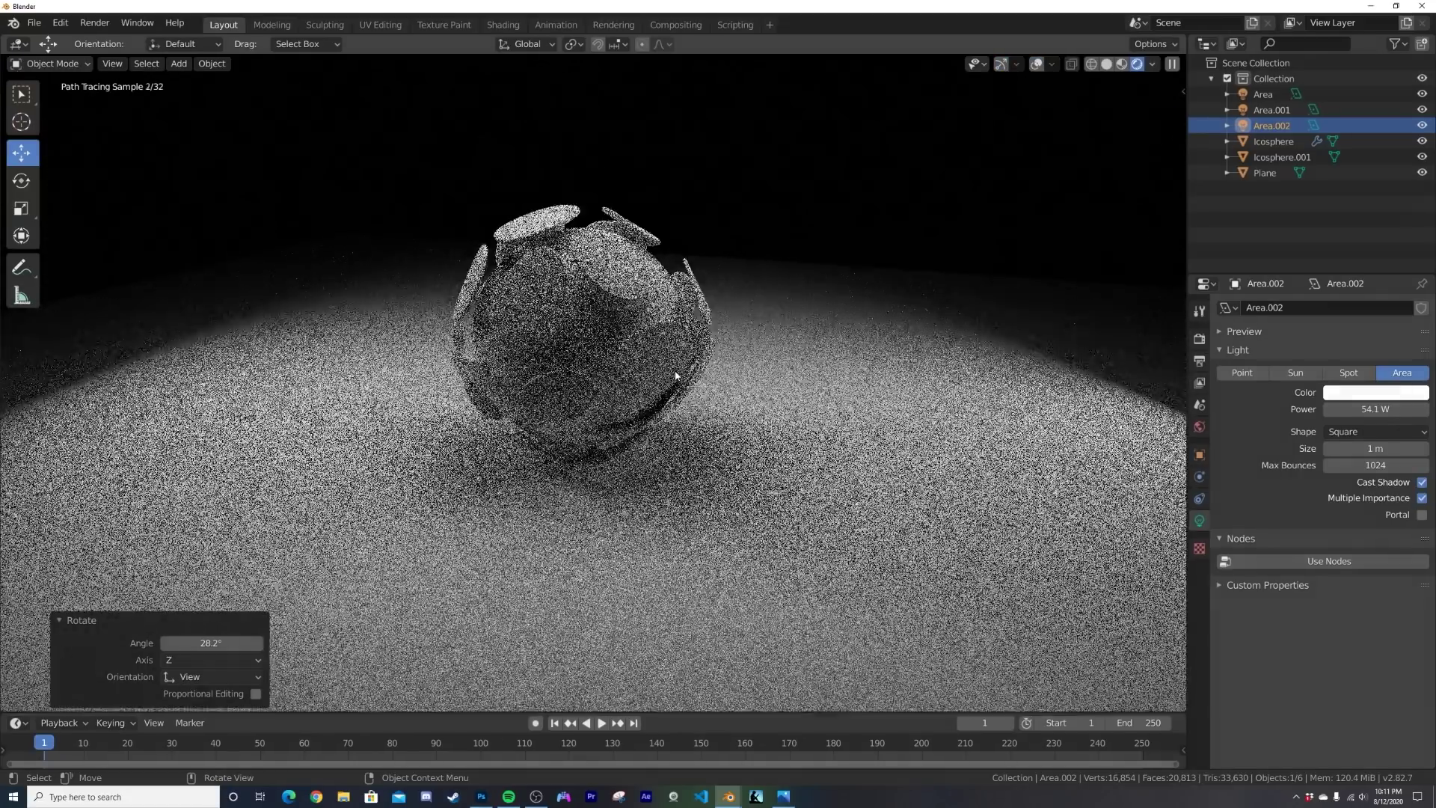
Step: Add a camera aligned to the current view of the sphere and set its focal length to 80 mm
mouse_move(675, 372)
middle_mouse_down()
mouse_move(665, 415)
mouse_move(690, 409)
middle_mouse_up()
key("shift+a")
mouse_move(689, 412)
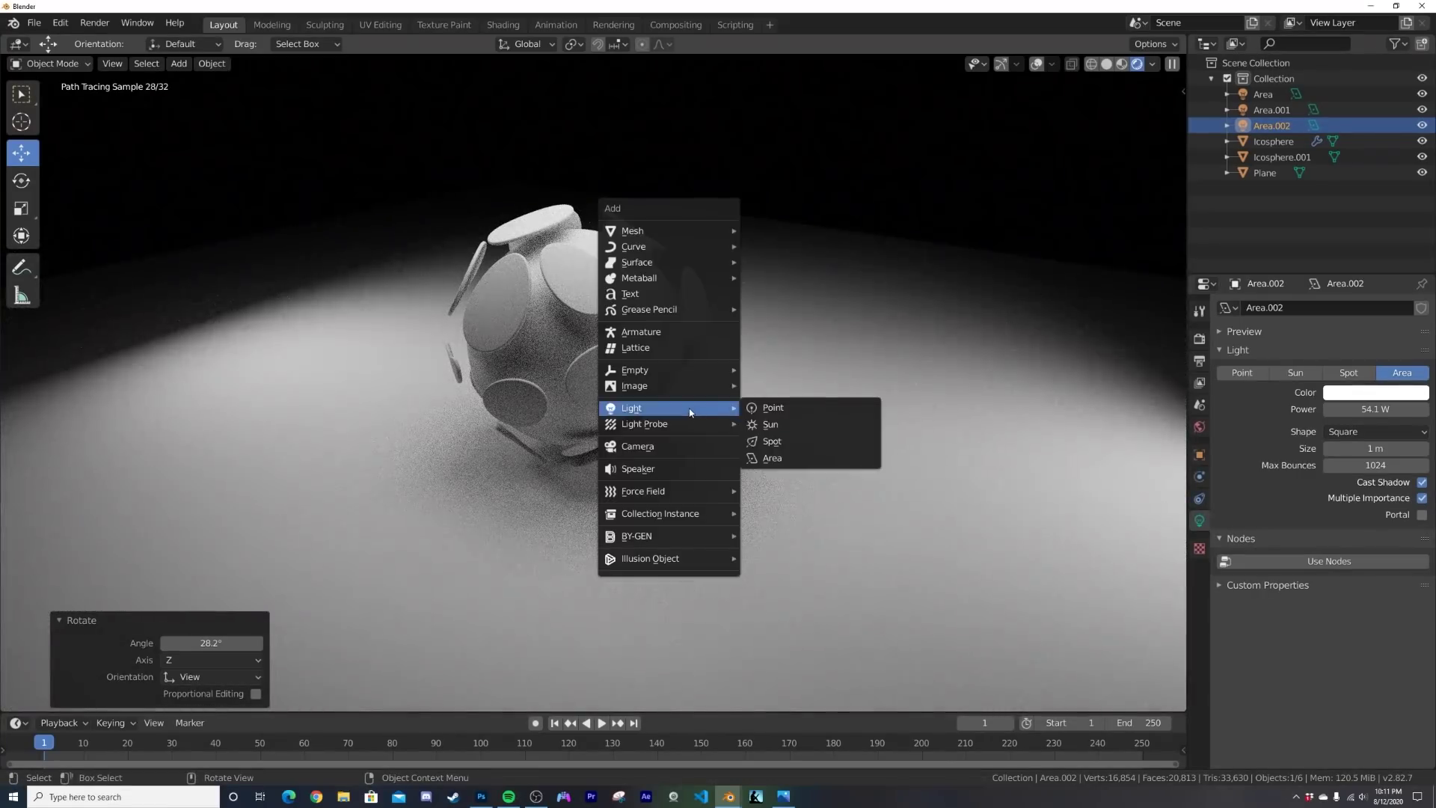
left_click(647, 447)
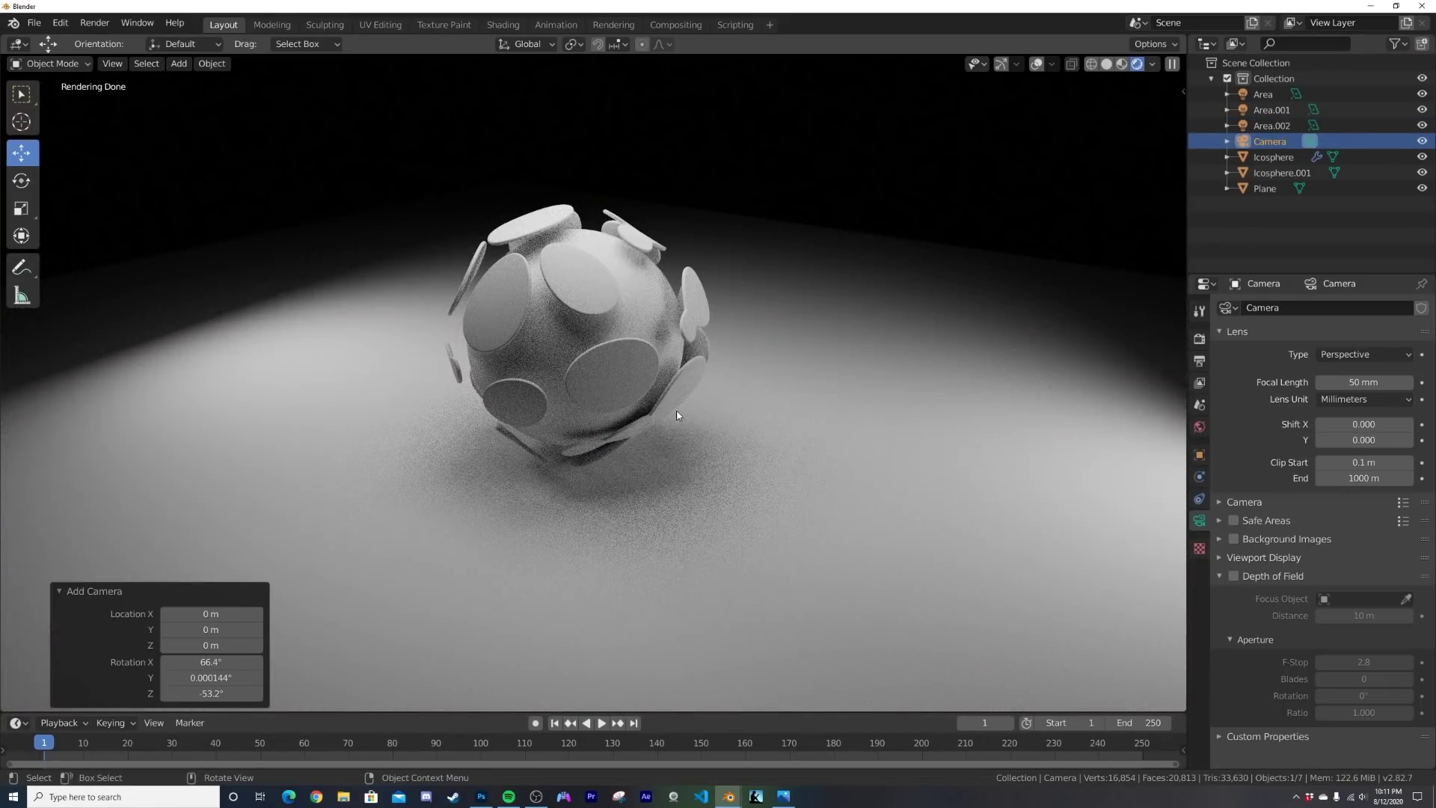
key("ctrl+alt+KP_0")
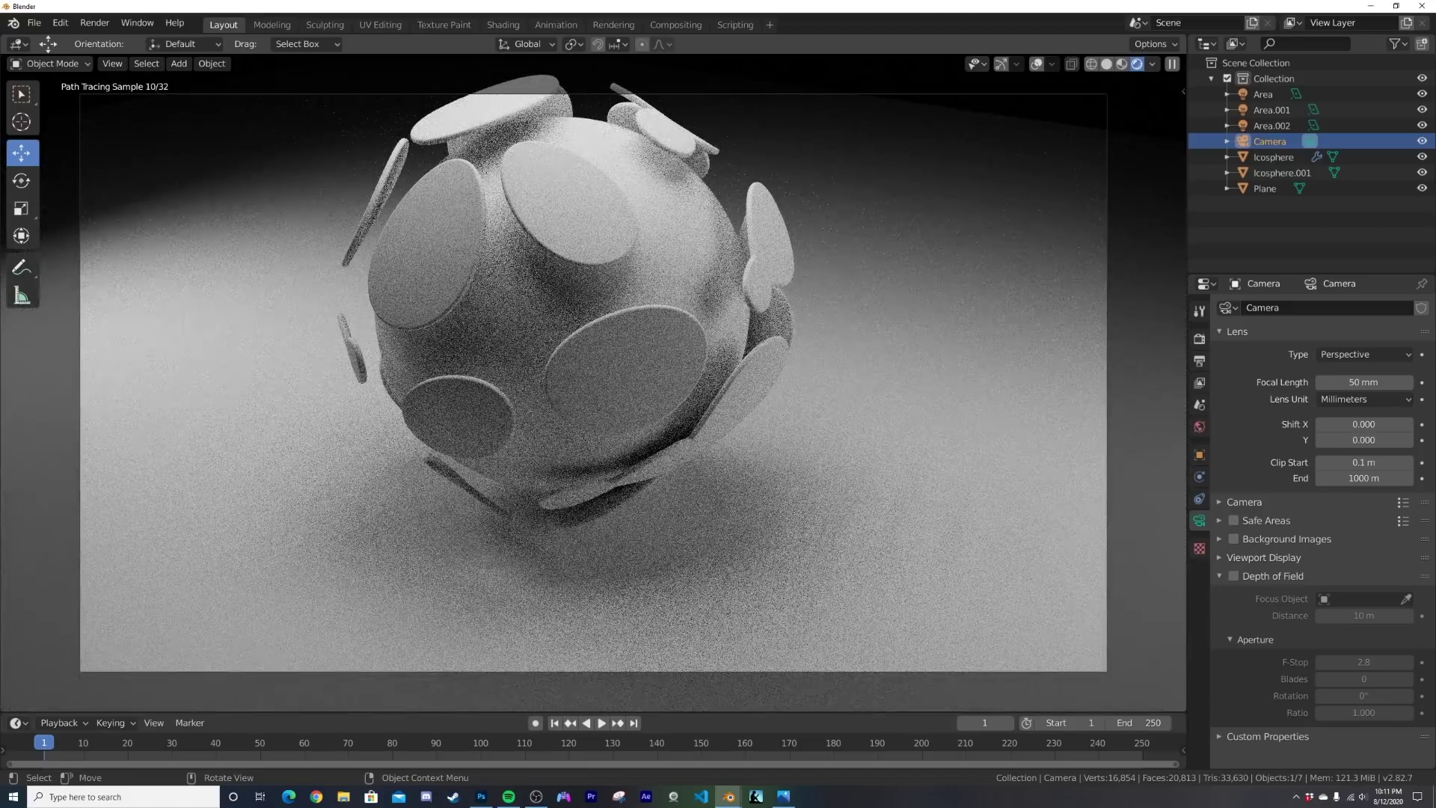
left_click(1371, 379)
type("80")
key("Return")
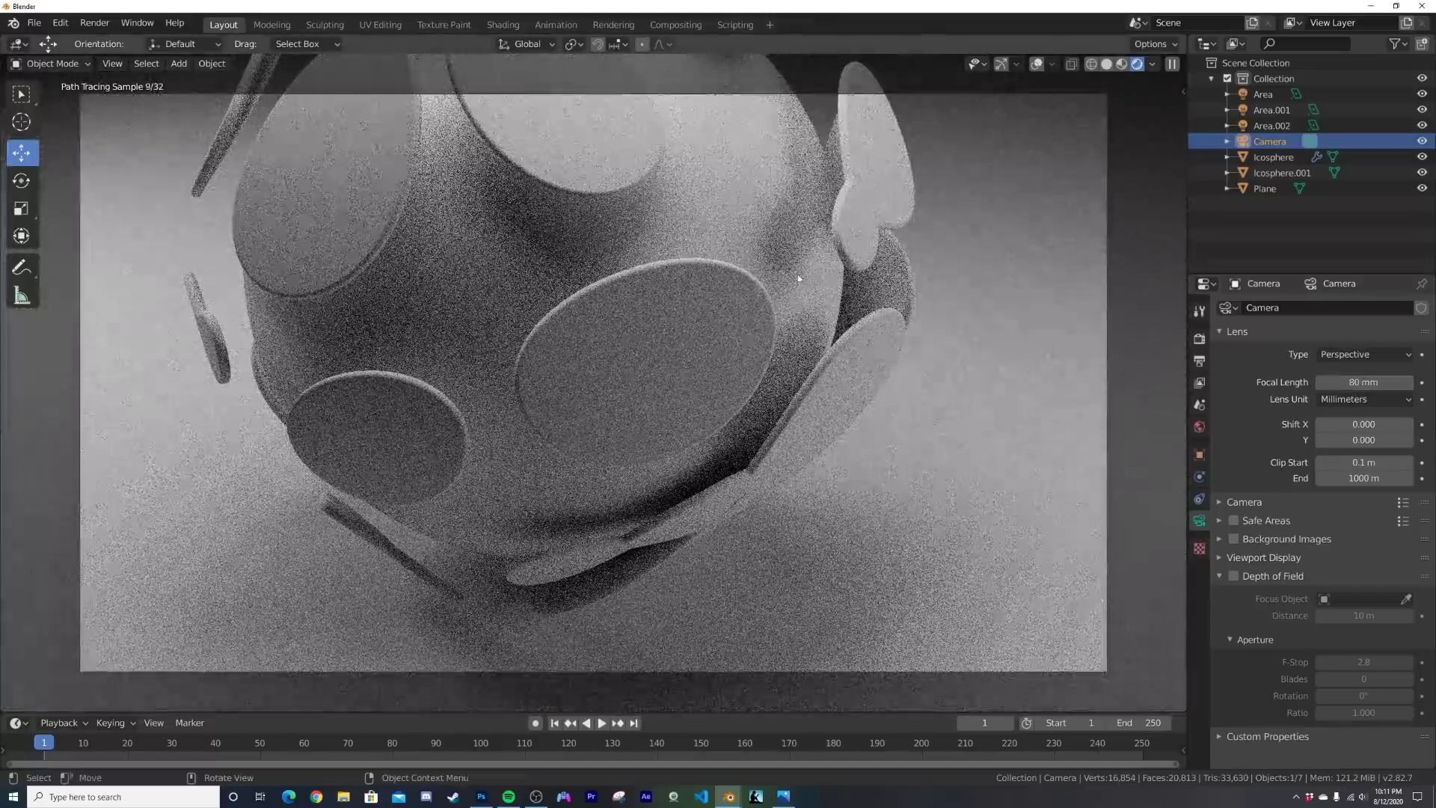
Step: Move the camera about -0.139 m X, -0.0803 m Y and -0.365 m Z, and return the viewport to solid shading
key("g")
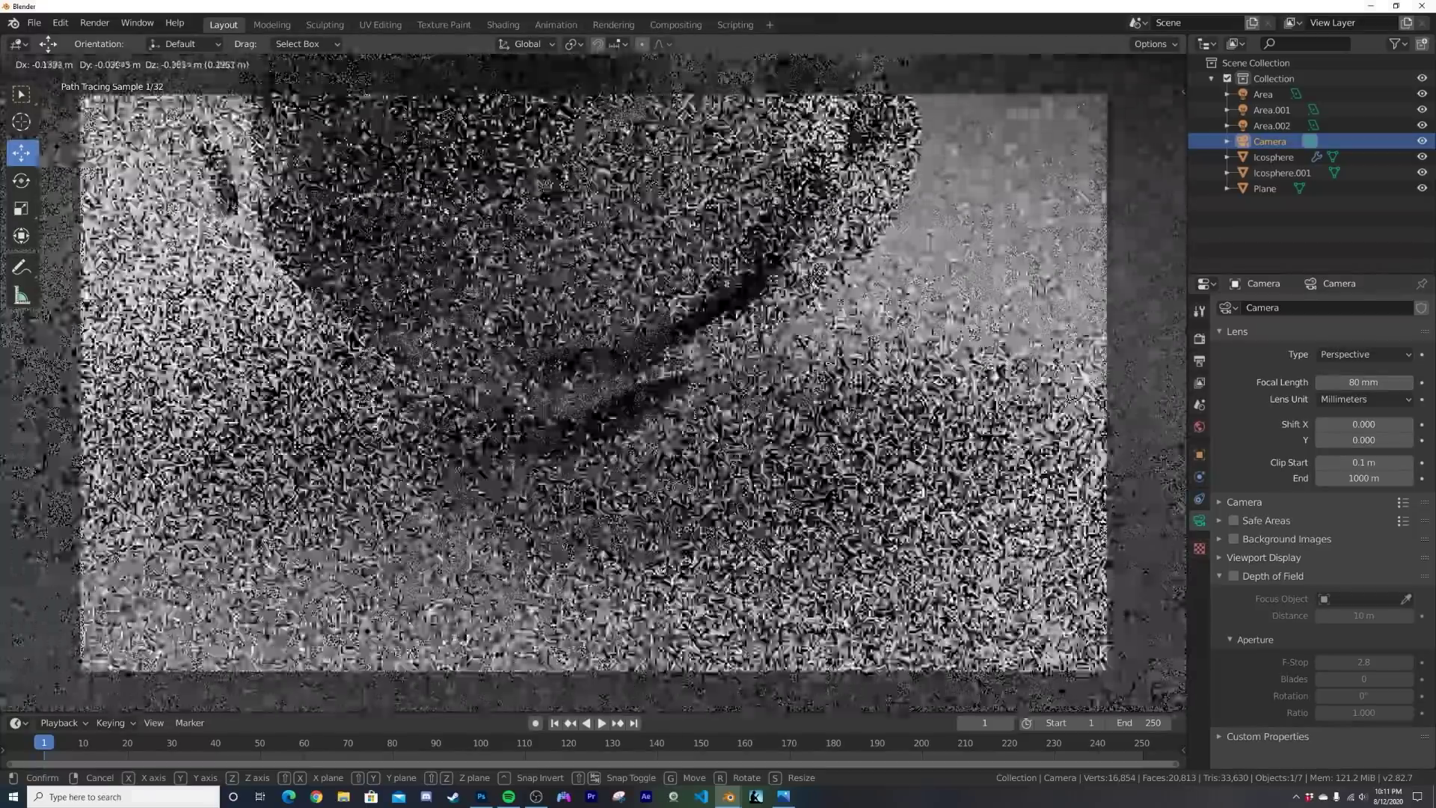
key("Return")
left_click(1106, 65)
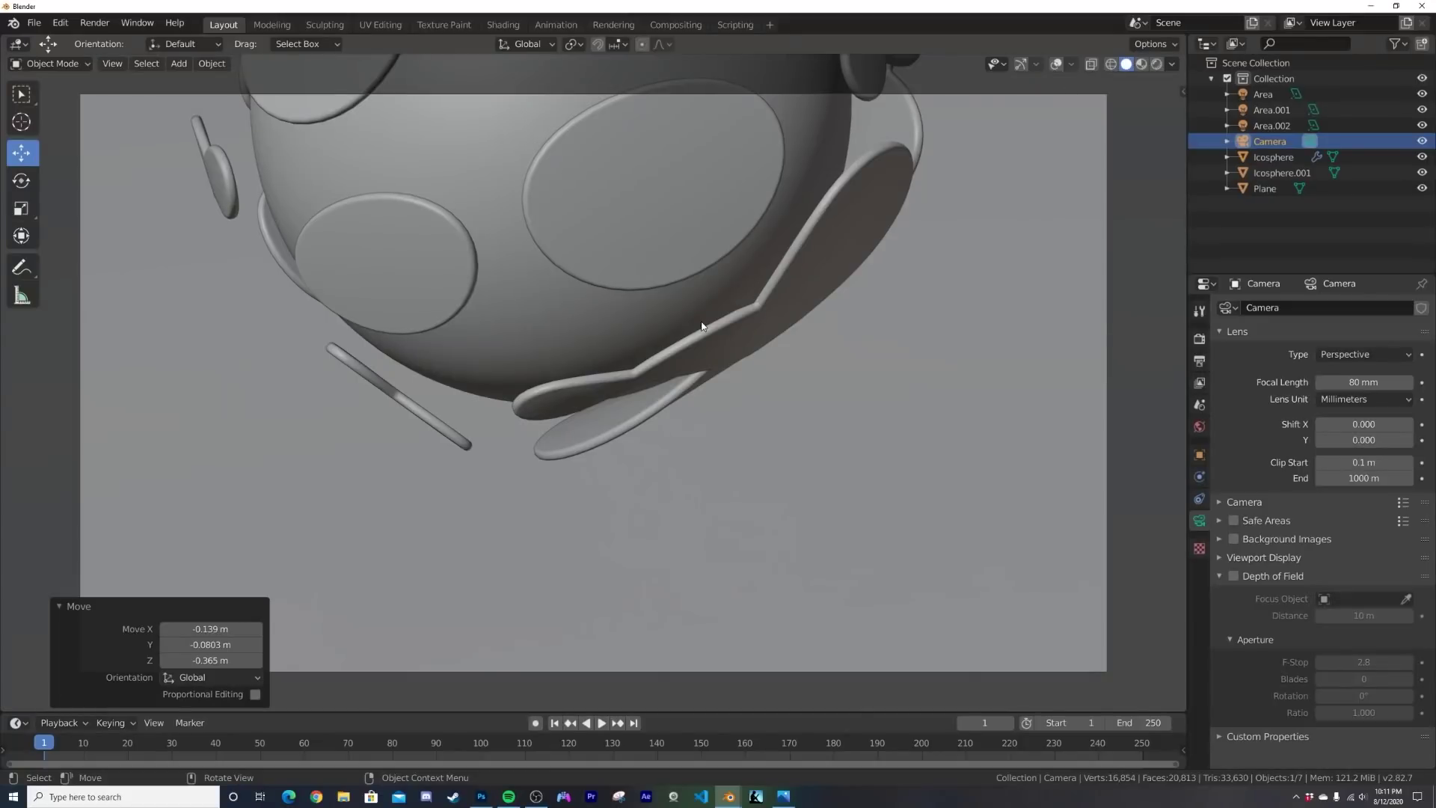
Step: Pull the camera back 2.64 m along its local Z axis, and shift it -0.13 m X, 0.124 m Y and -0.091 m Z
key("Return")
key("g")
key("z")
key("z")
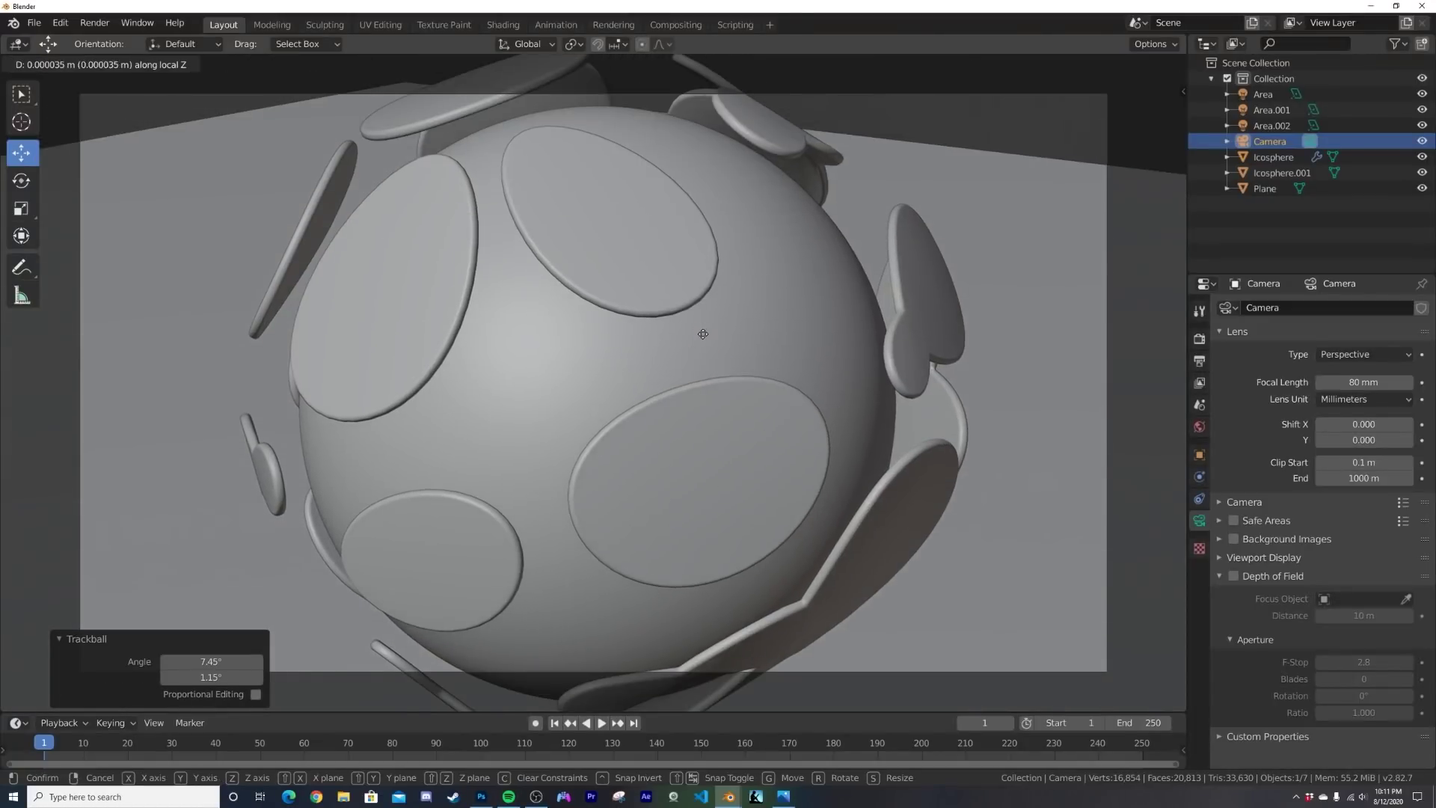
key("Return")
key("g")
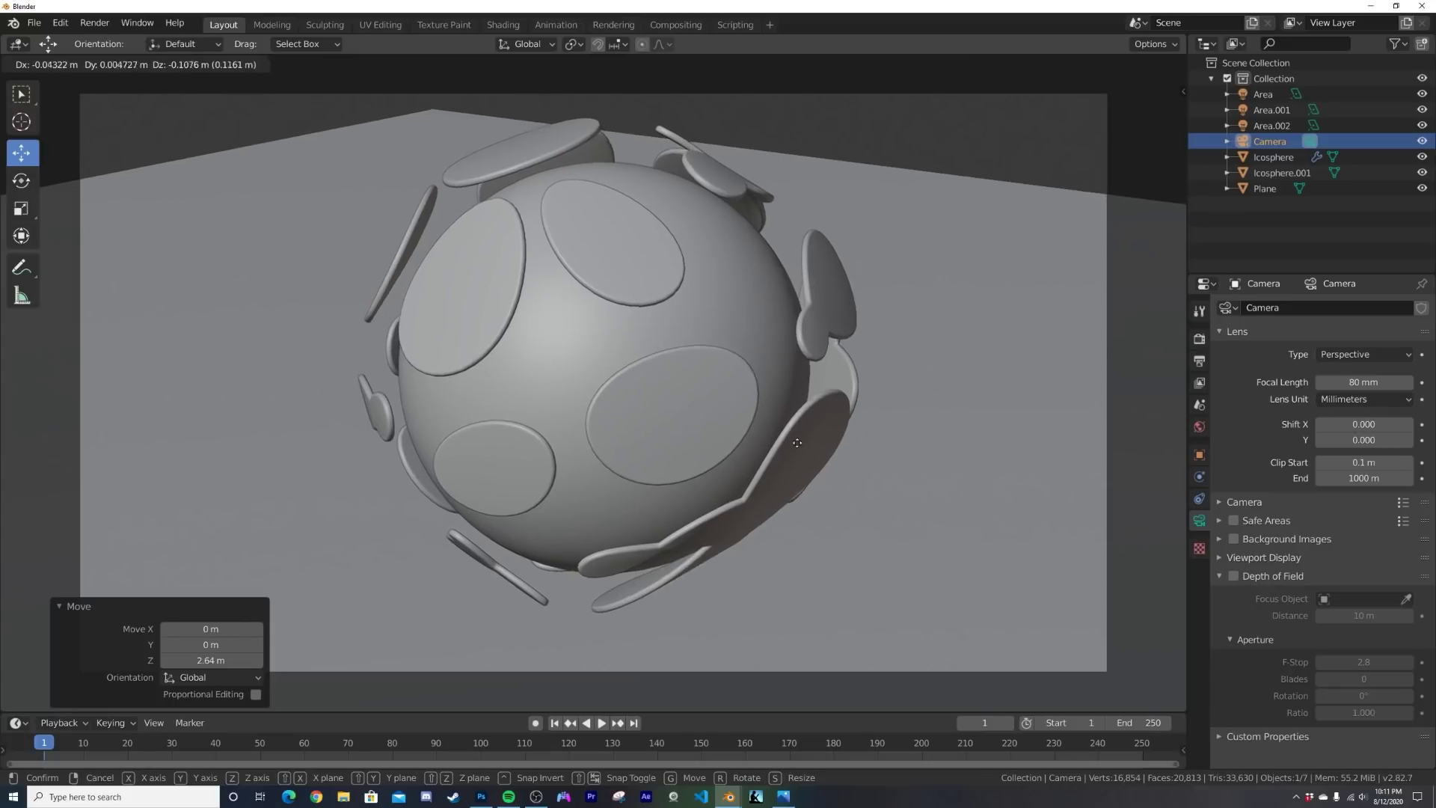
key("Return")
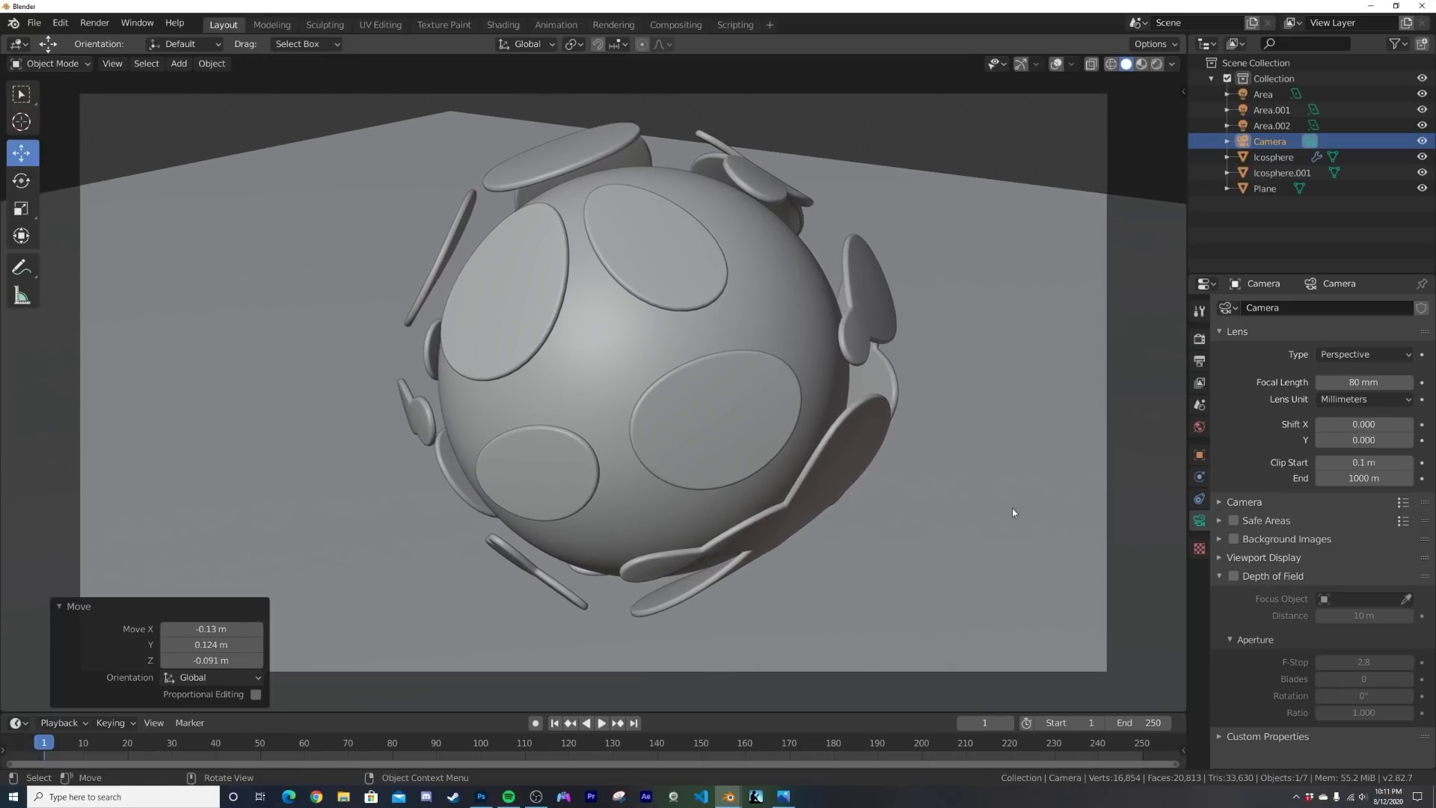
scroll(1026, 509, "down", 3)
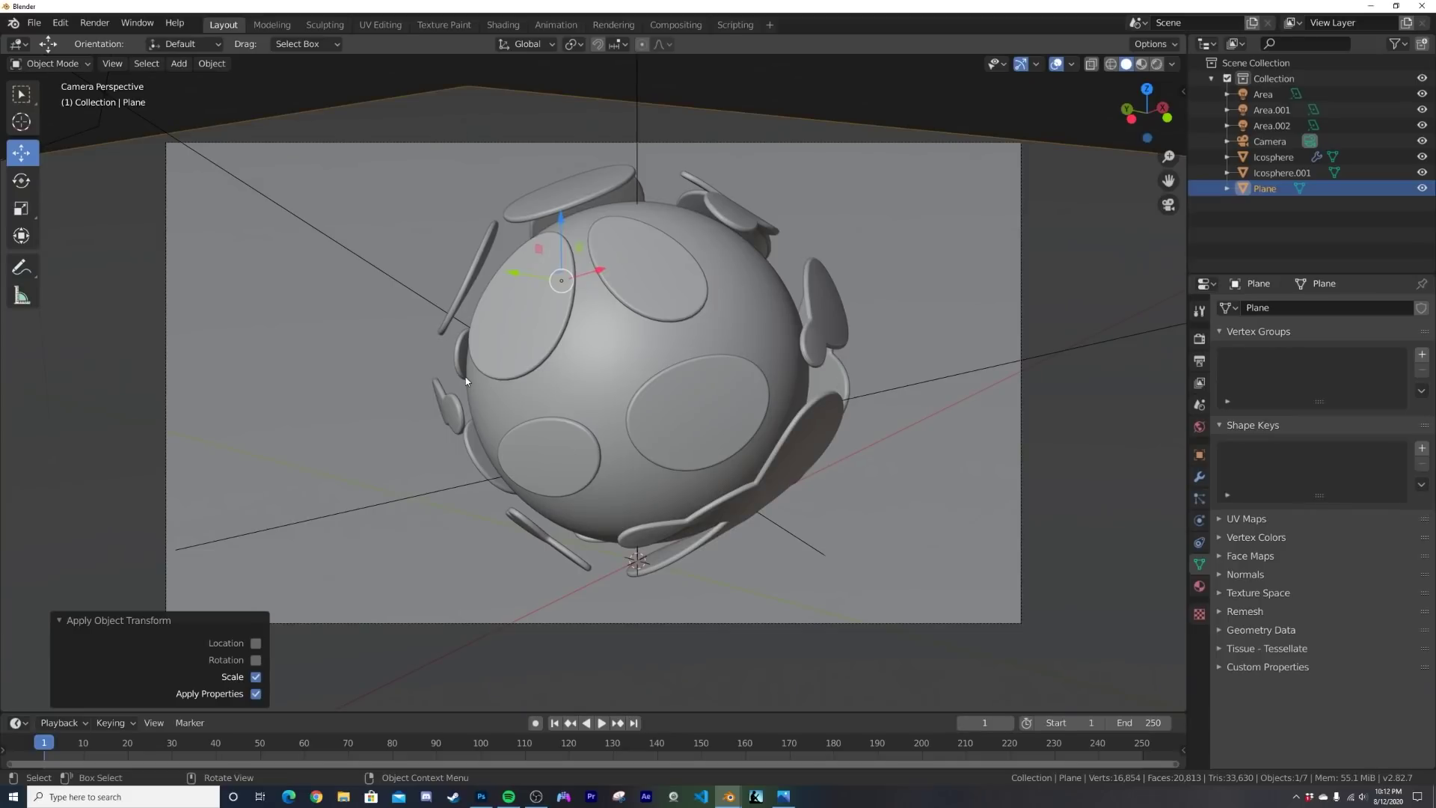
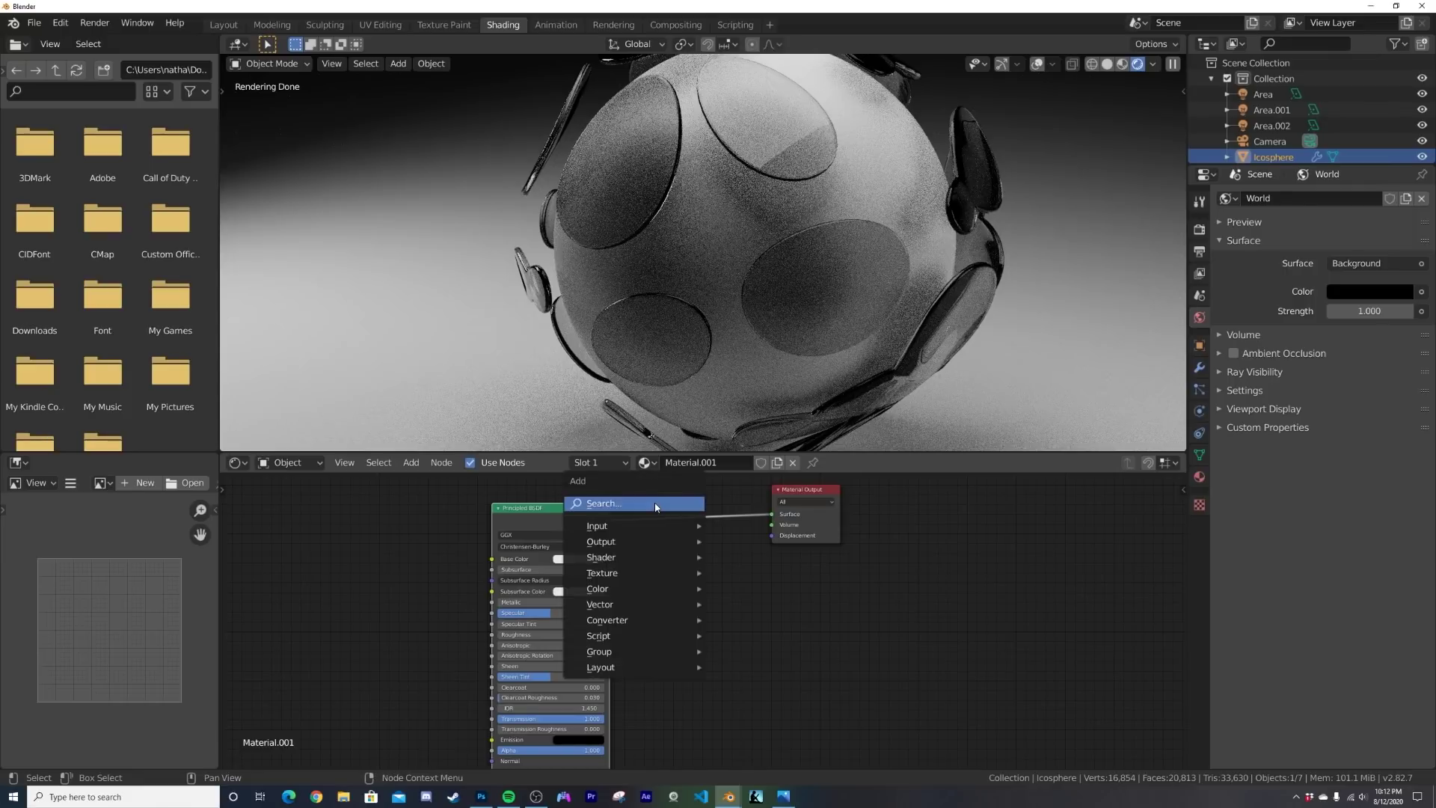
Step: Insert a Mix Shader between the disc material's Principled BSDF and Material Output, and place it above the Principled BSDF
type("mix")
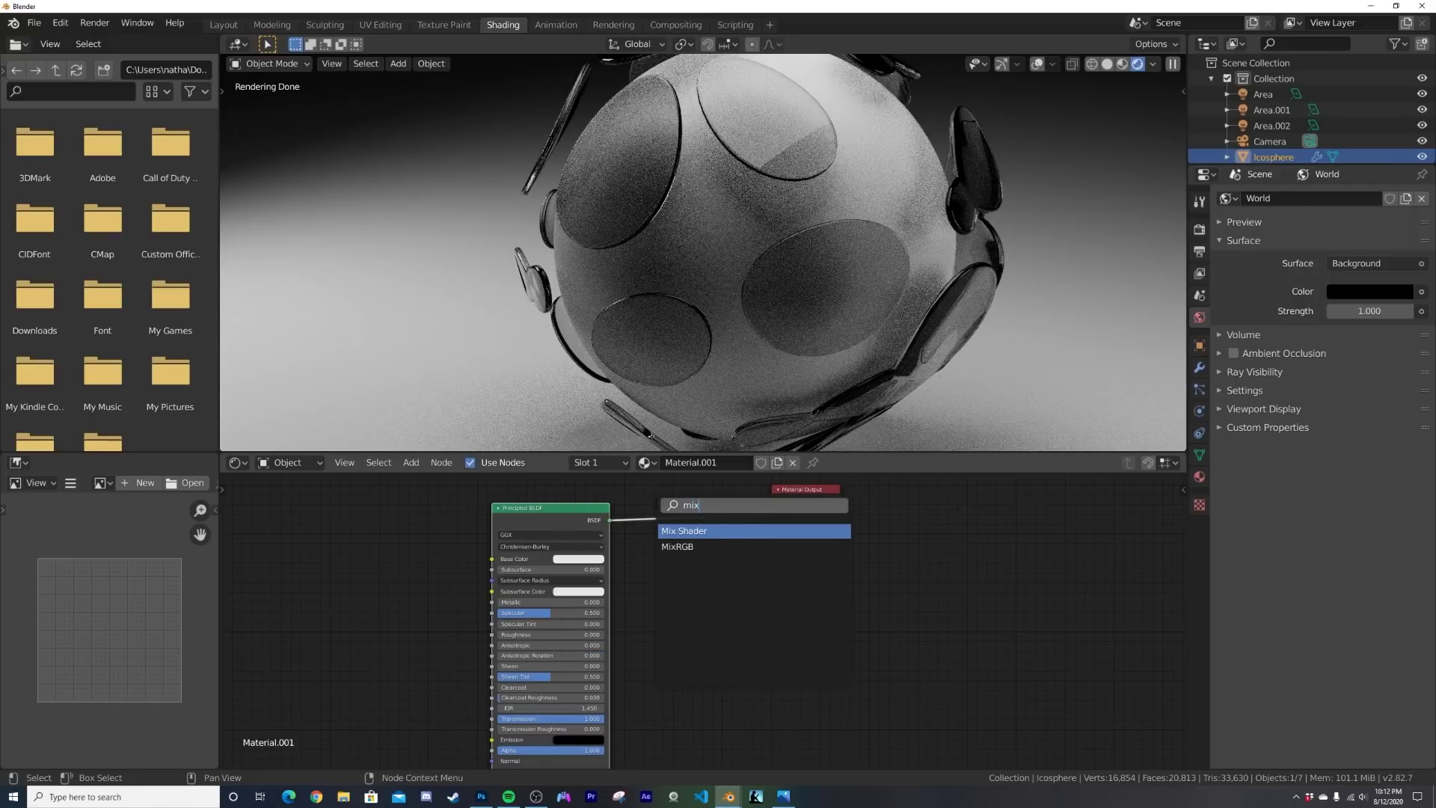
left_click(687, 530)
left_click(679, 532)
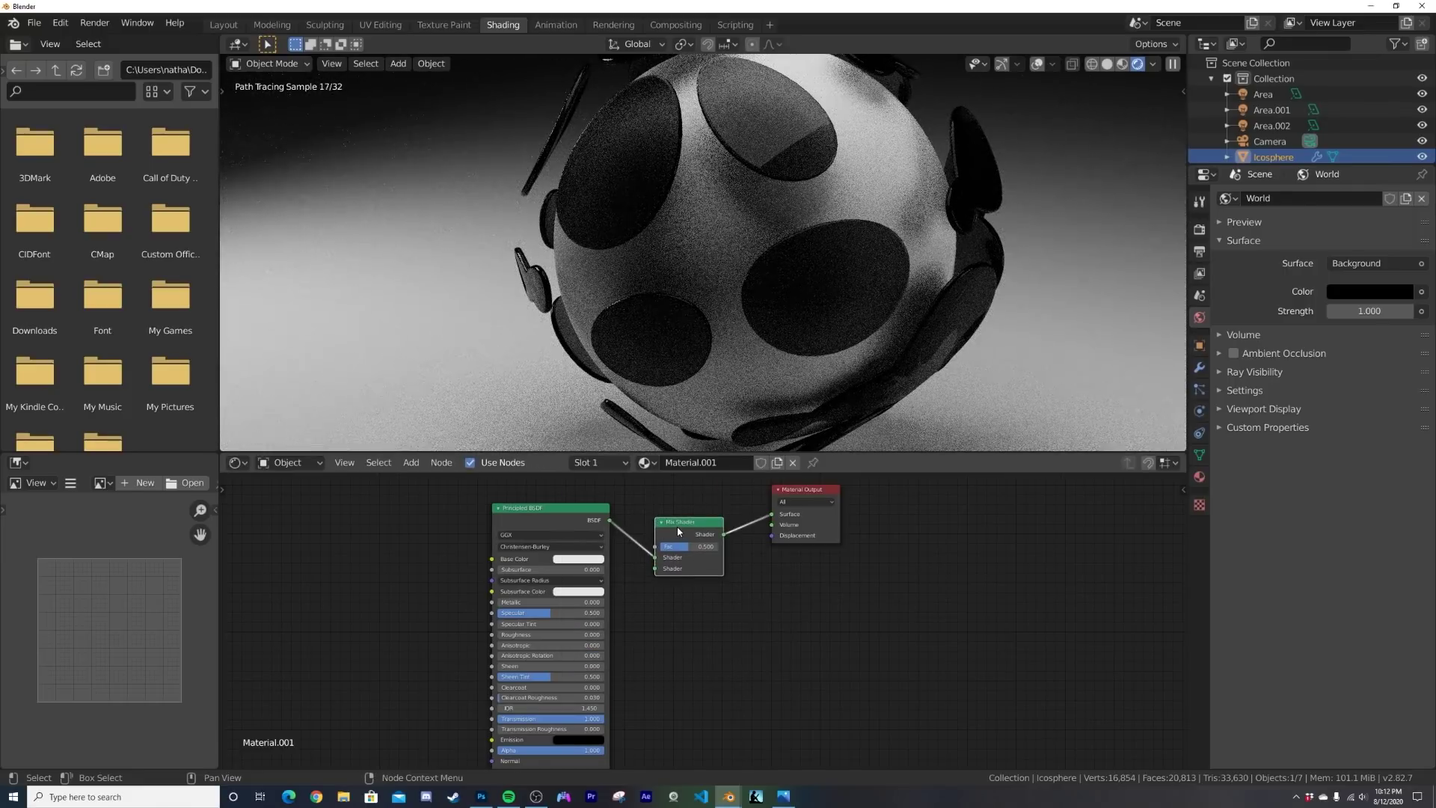
middle_click_drag(679, 537, 680, 590)
left_click_drag(681, 585, 513, 507)
Step: Add an Emission node to the disc material and connect its output to the Mix Shader's second shader input
key("shift+a")
left_click(469, 516)
type("em")
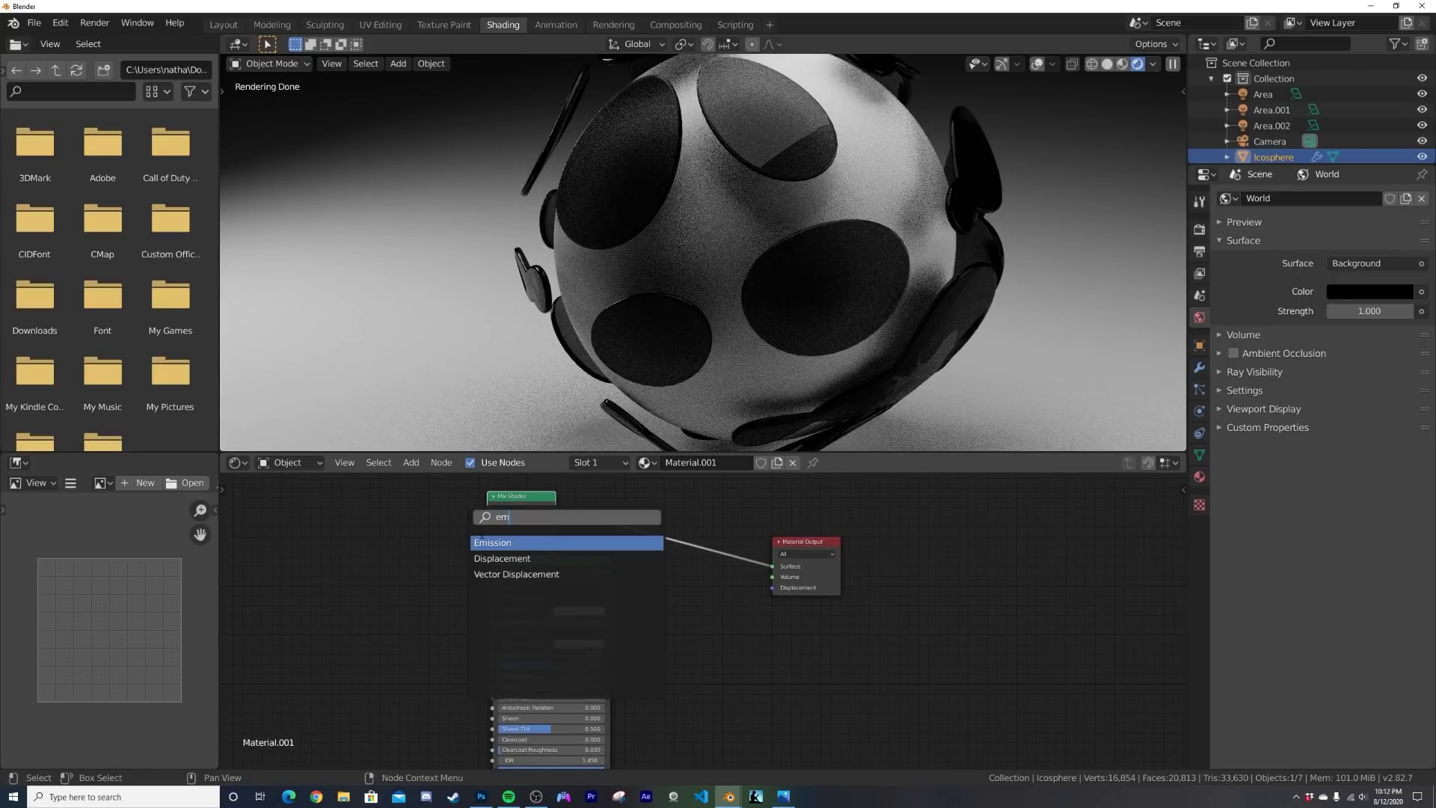
left_click(499, 544)
left_click(333, 553)
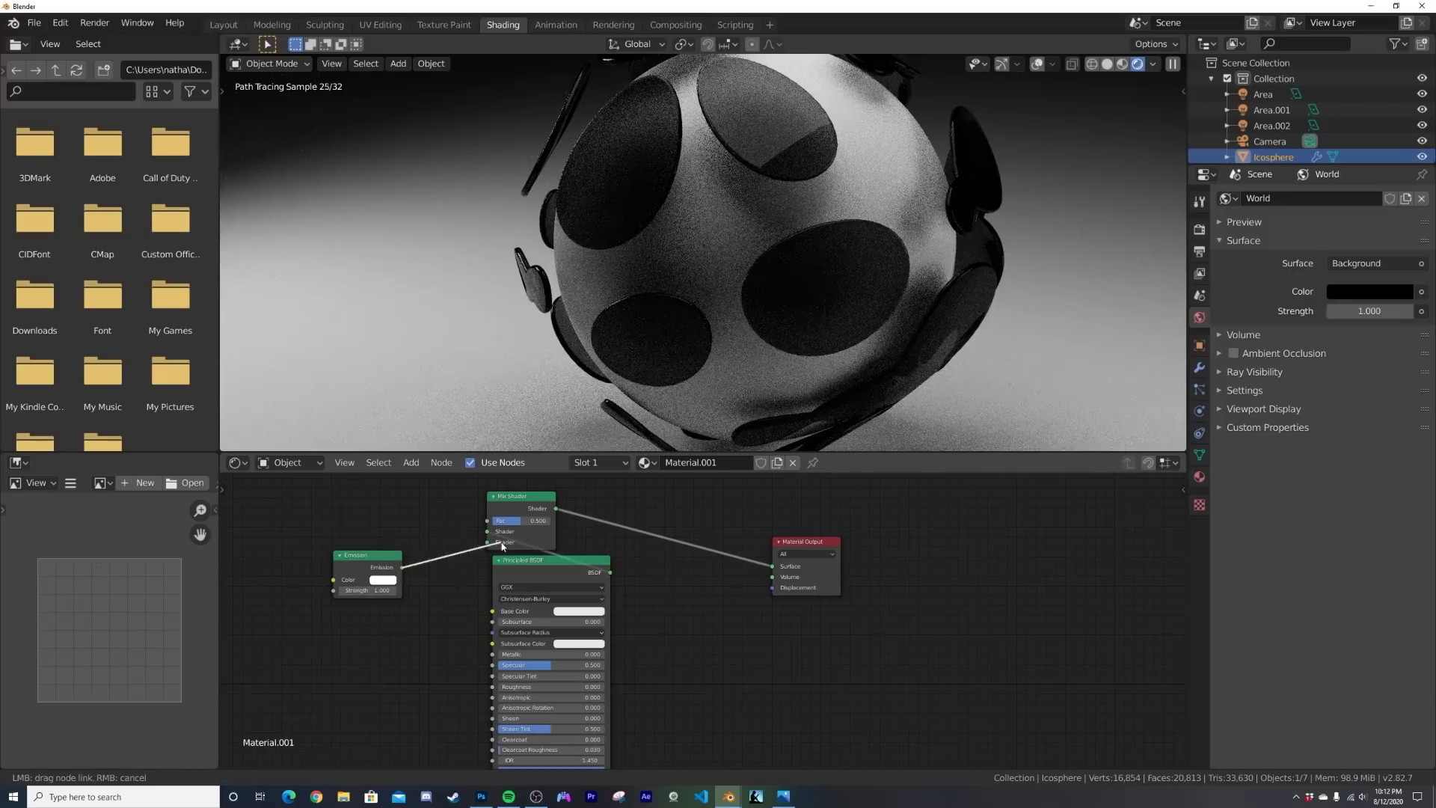
left_click_drag(481, 548, 487, 542)
Step: Set the Emission node's color to a saturated orange-red
left_click(377, 582)
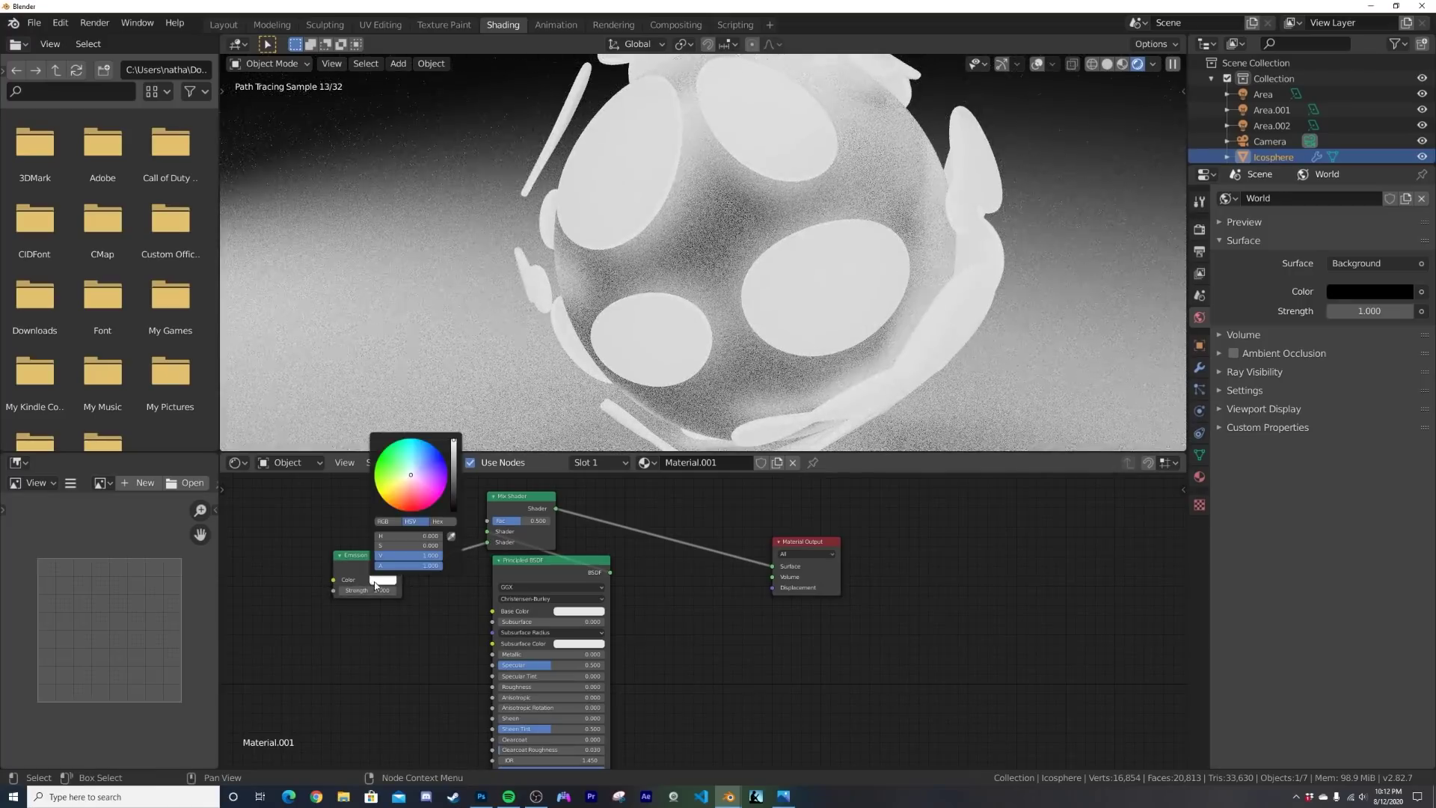
left_click(403, 510)
scroll(1029, 305, "down", 2)
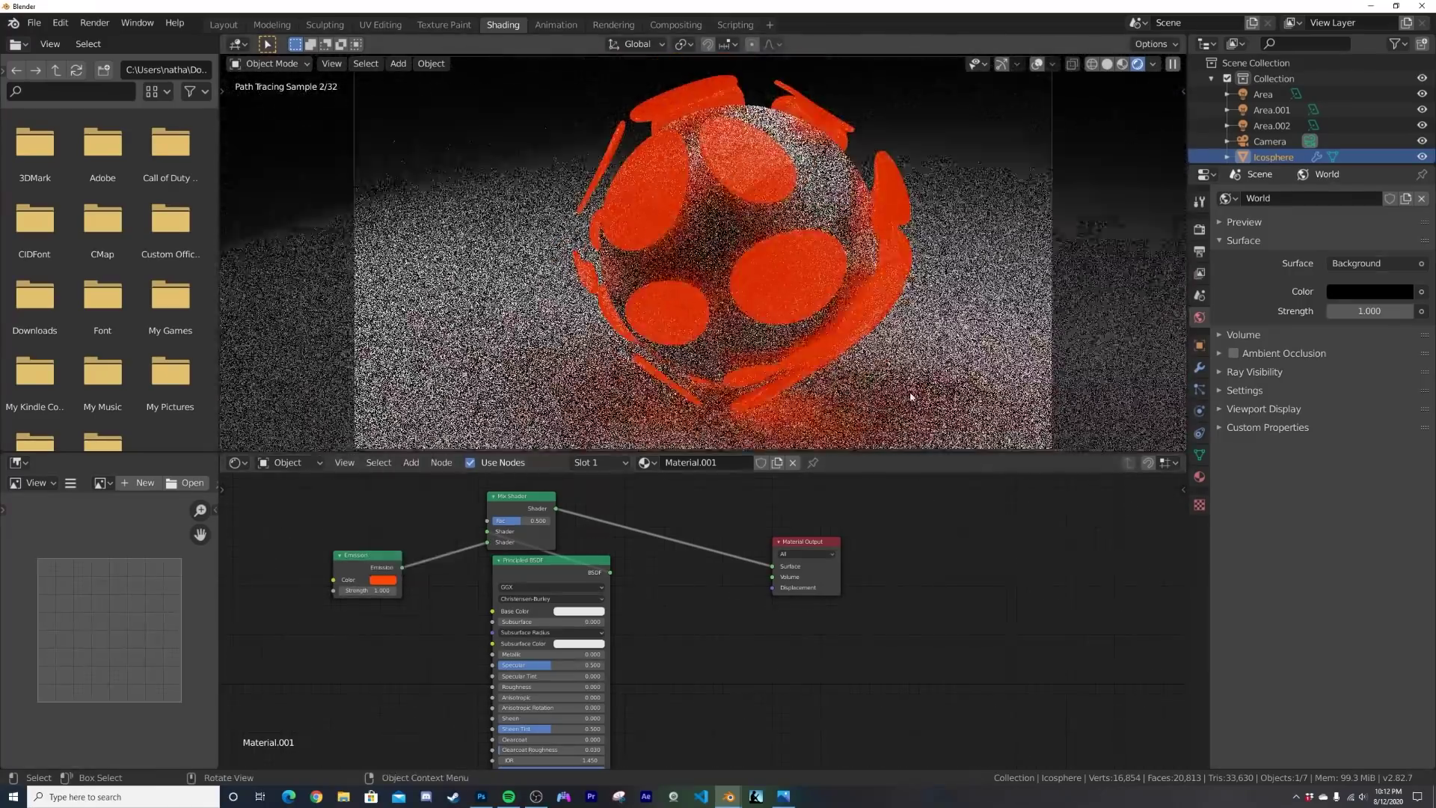
Step: Add a ColorRamp node above the Emission node and connect its Color output to the Mix Shader's Fac input
middle_click_drag(486, 523, 475, 609)
key("shift+a")
left_click(411, 522)
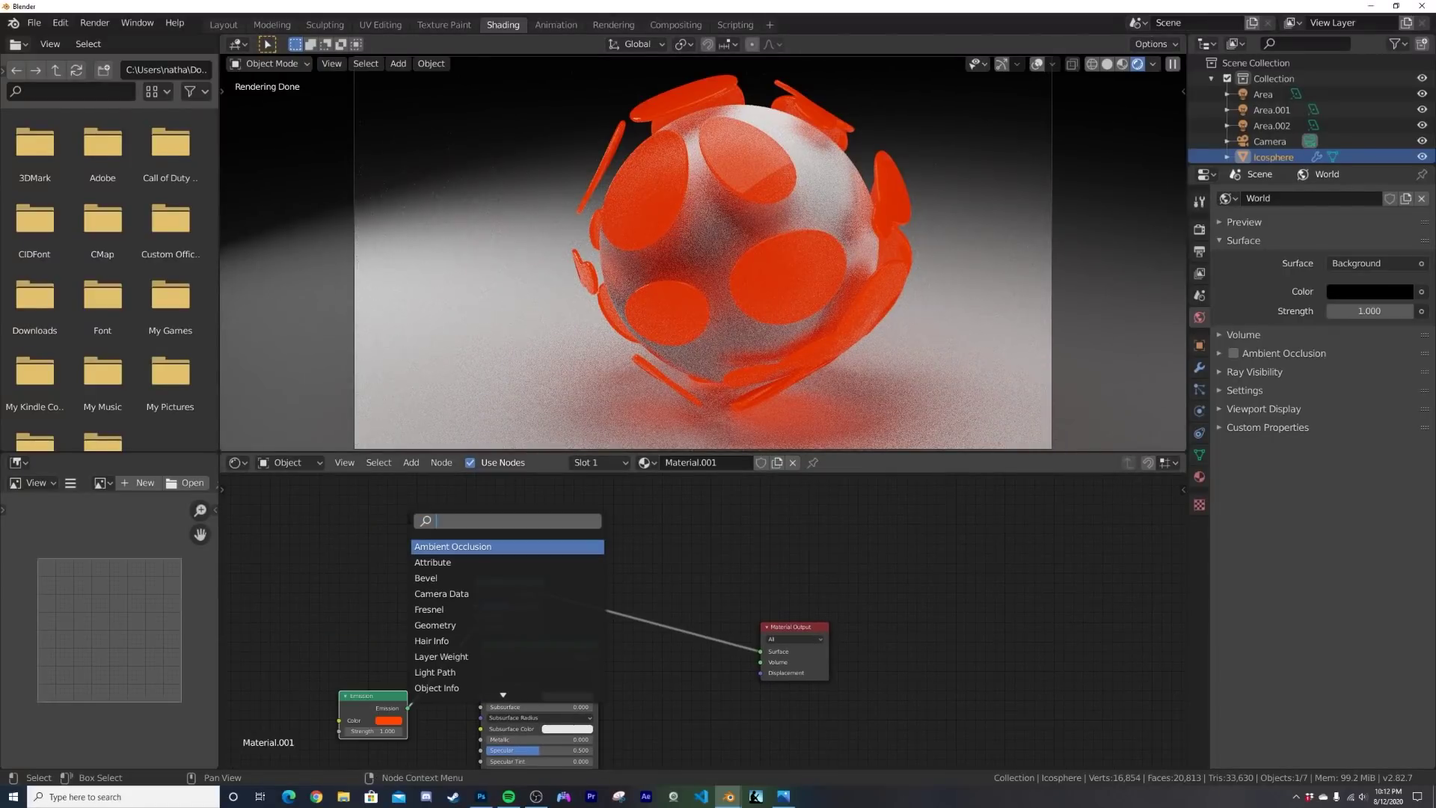
type("col")
key("Down")
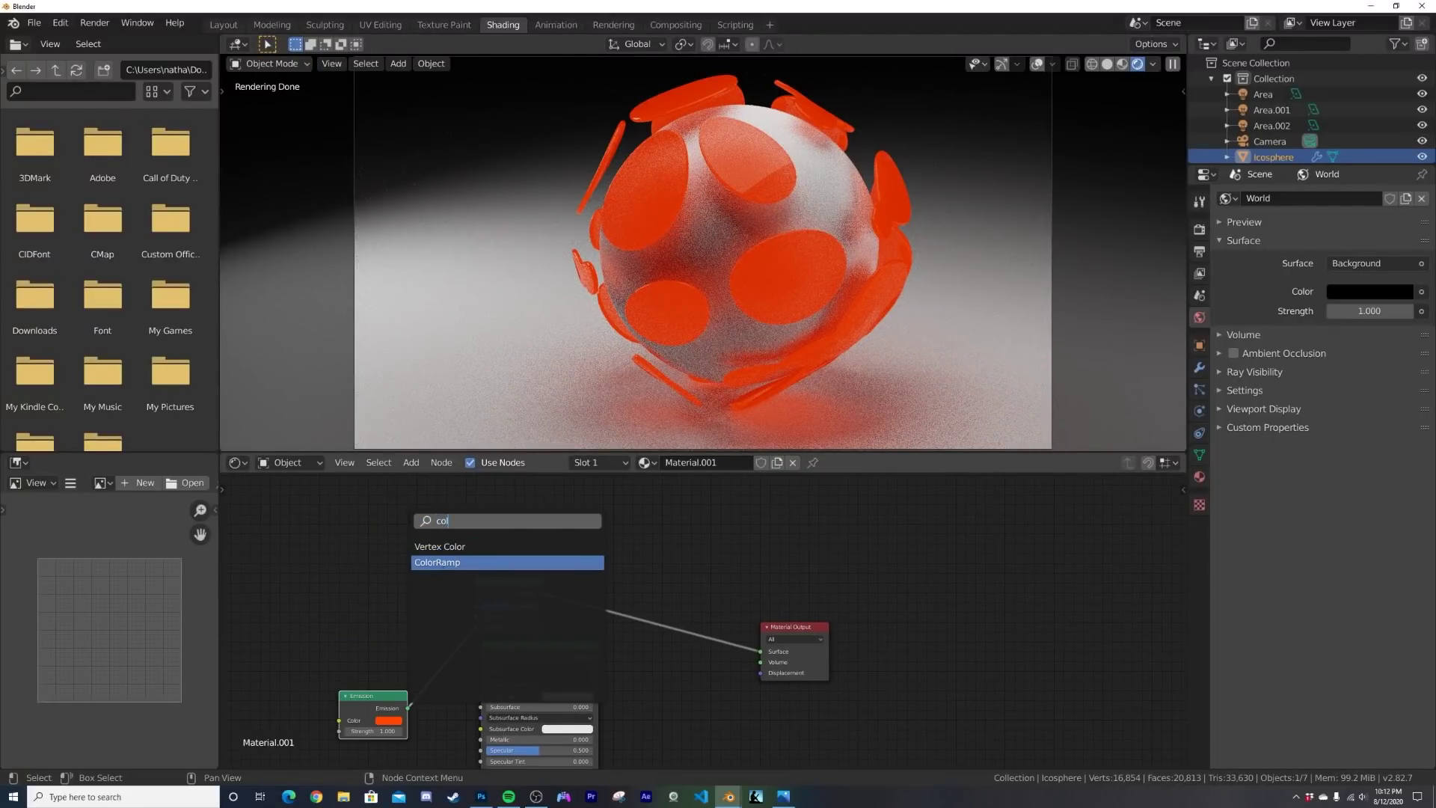
key("Return")
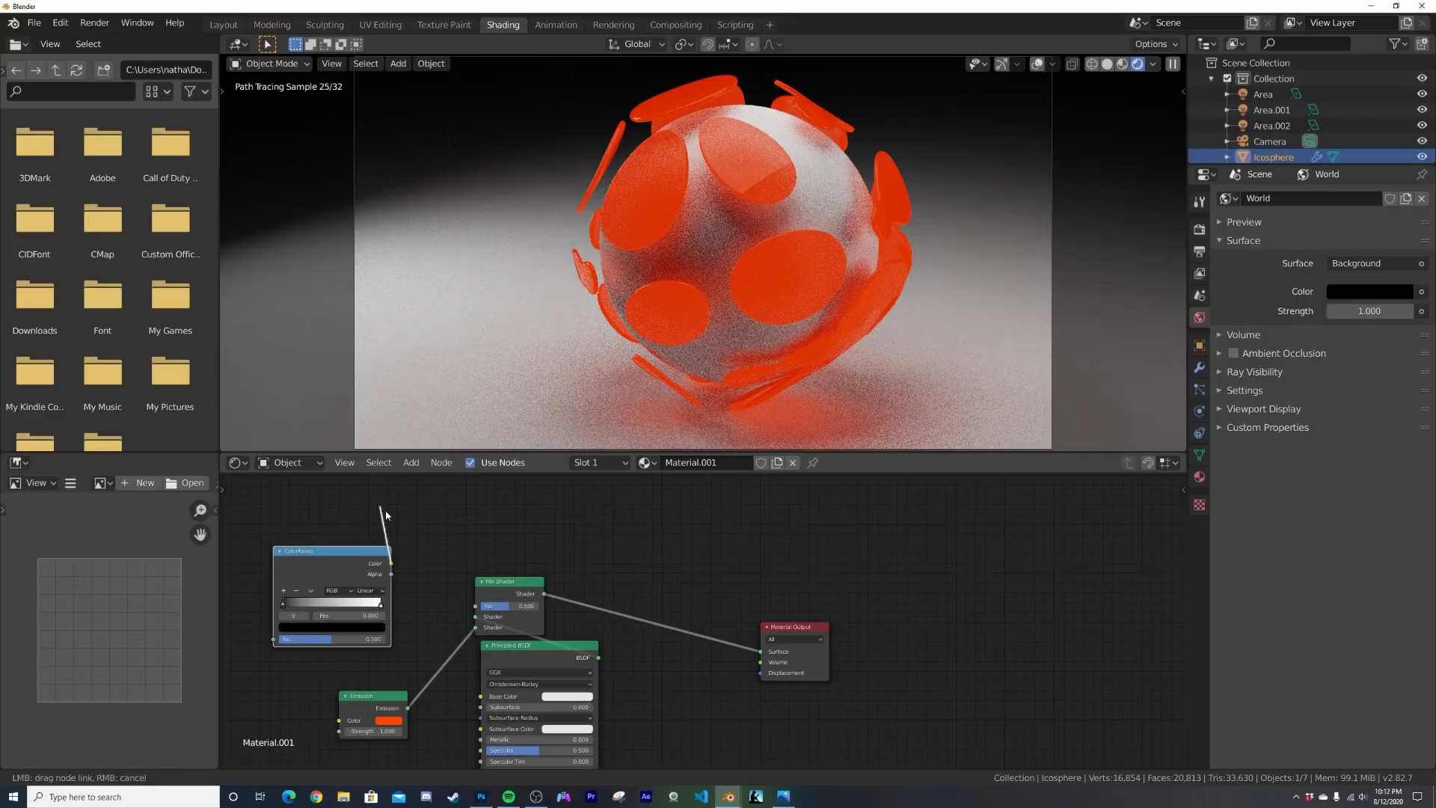
left_click_drag(481, 612, 480, 610)
Step: Add a Layer Weight node before the ColorRamp and connect its Fresnel output to the ramp's Fac input
middle_click_drag(442, 572, 750, 581)
key("shift+a")
left_click(522, 572)
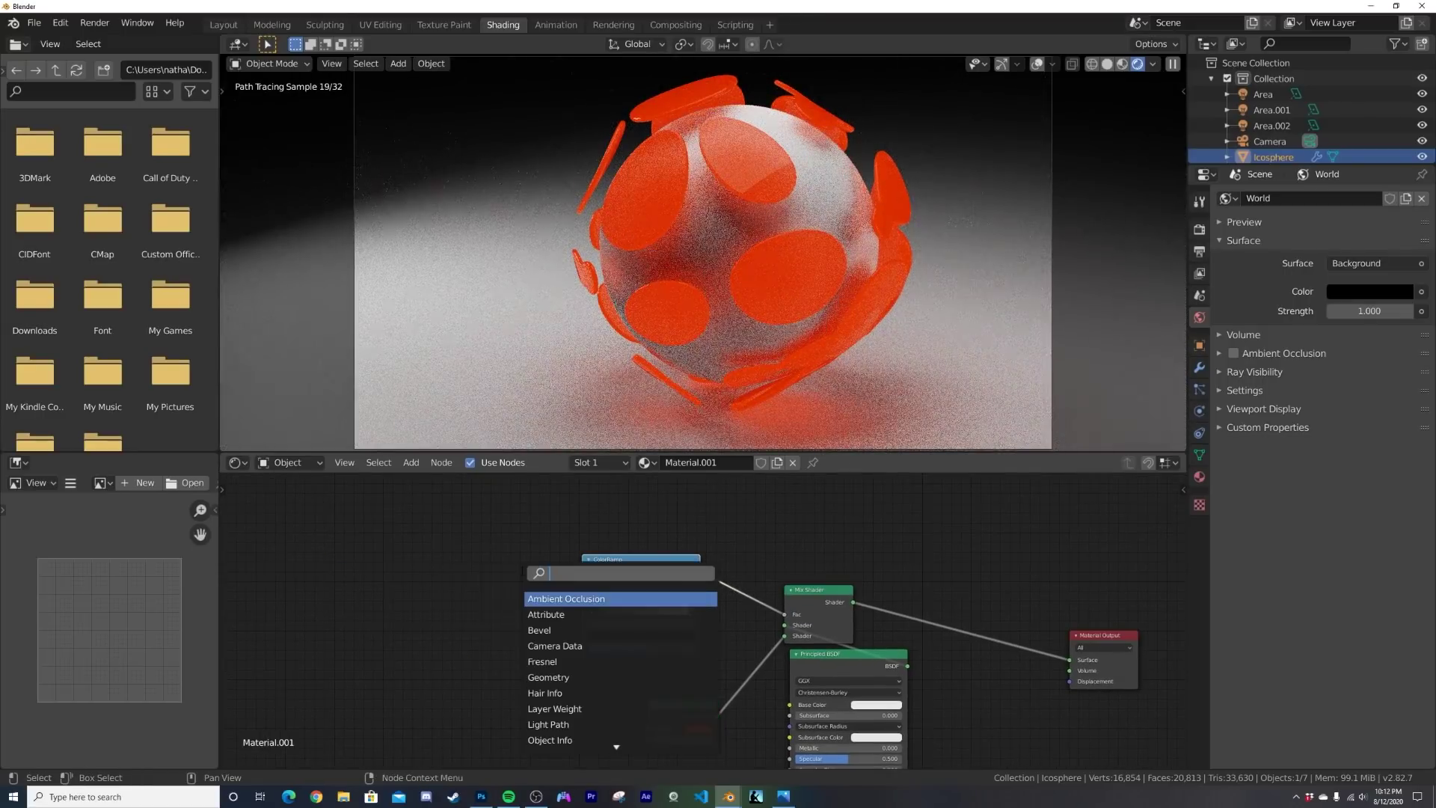
type("lay")
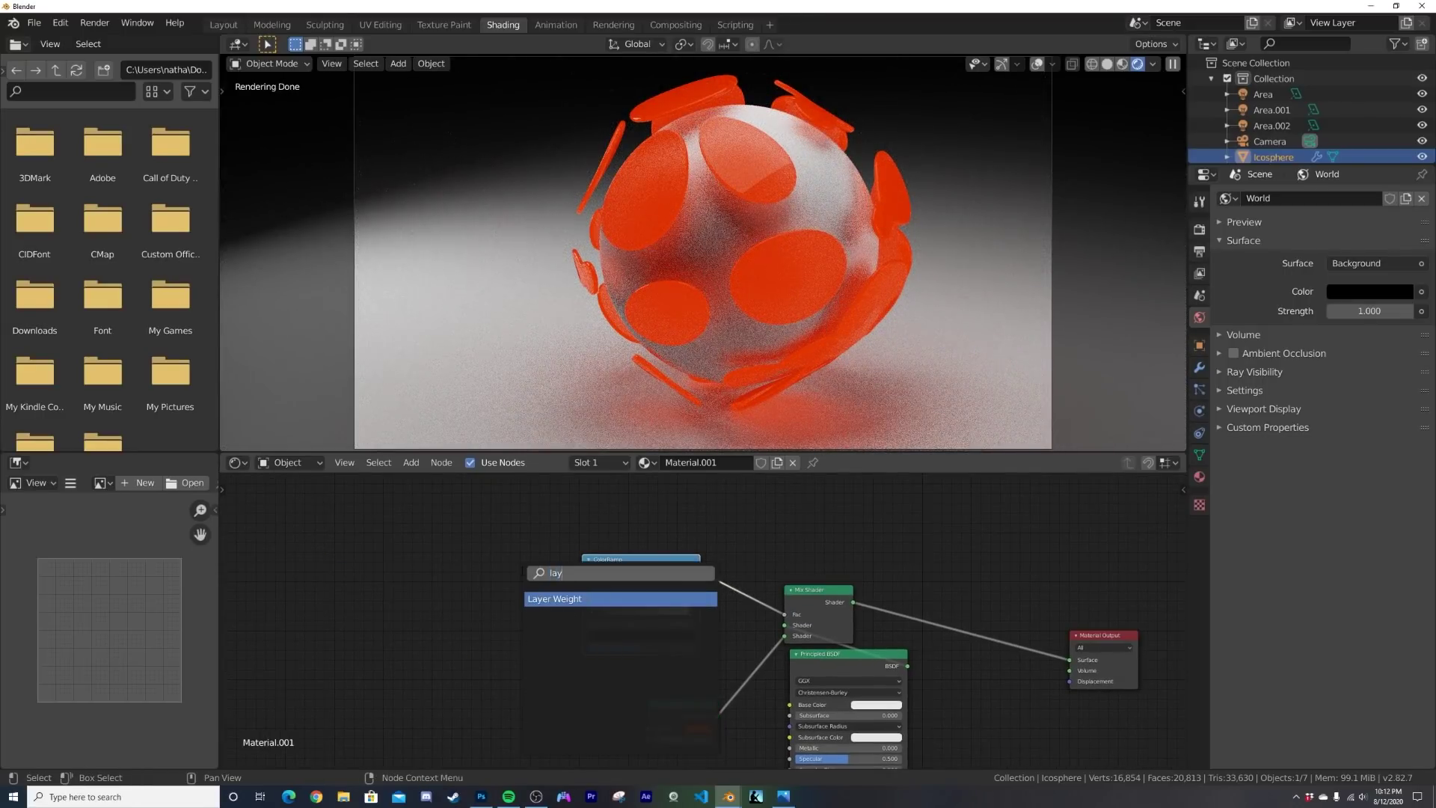
key("Return")
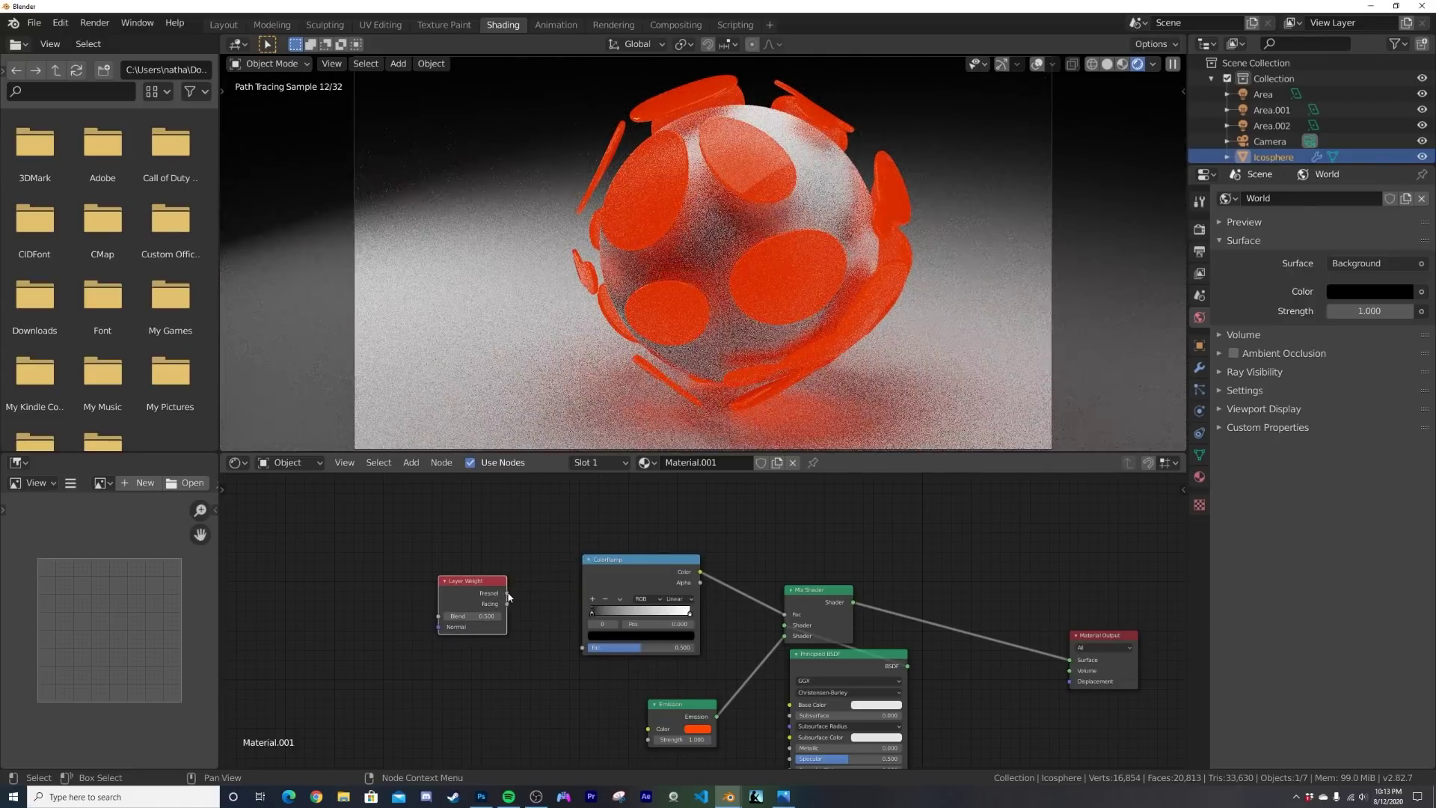
left_click_drag(582, 647, 584, 647)
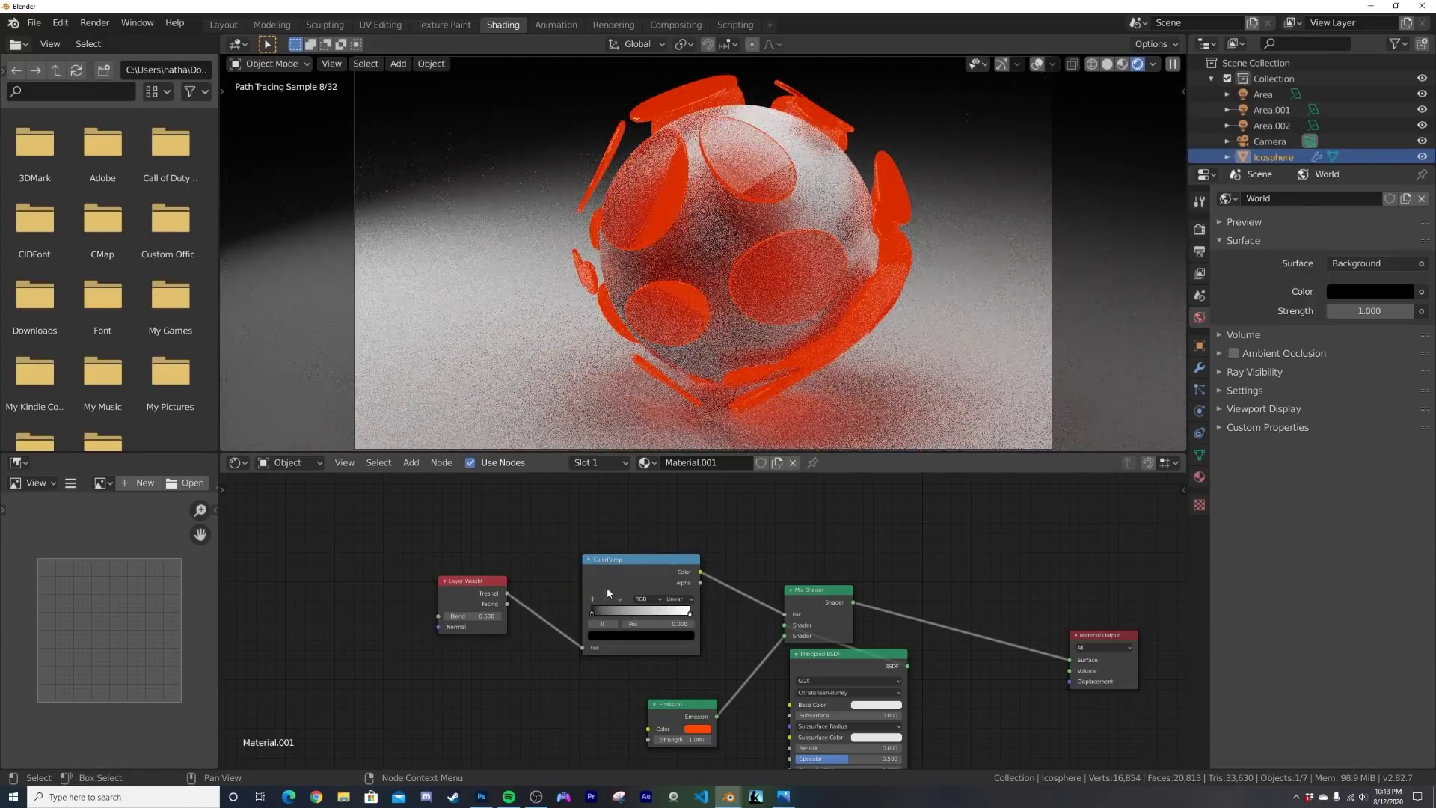
Step: Set the Emission strength to 50 and lower the Layer Weight blend to nearly zero, concentrating the glow on the disc edges
left_click_drag(477, 615, 447, 615)
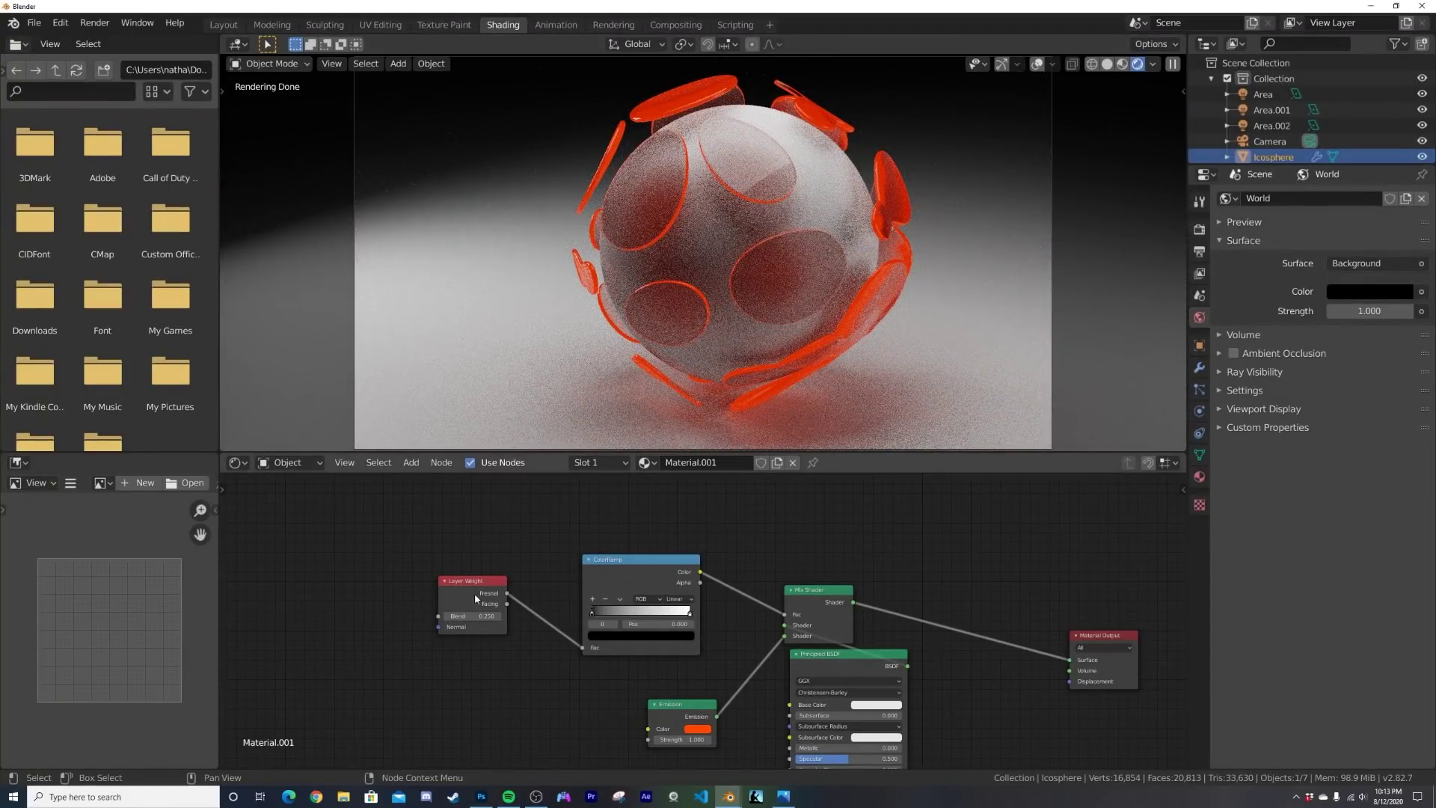
left_click(698, 739)
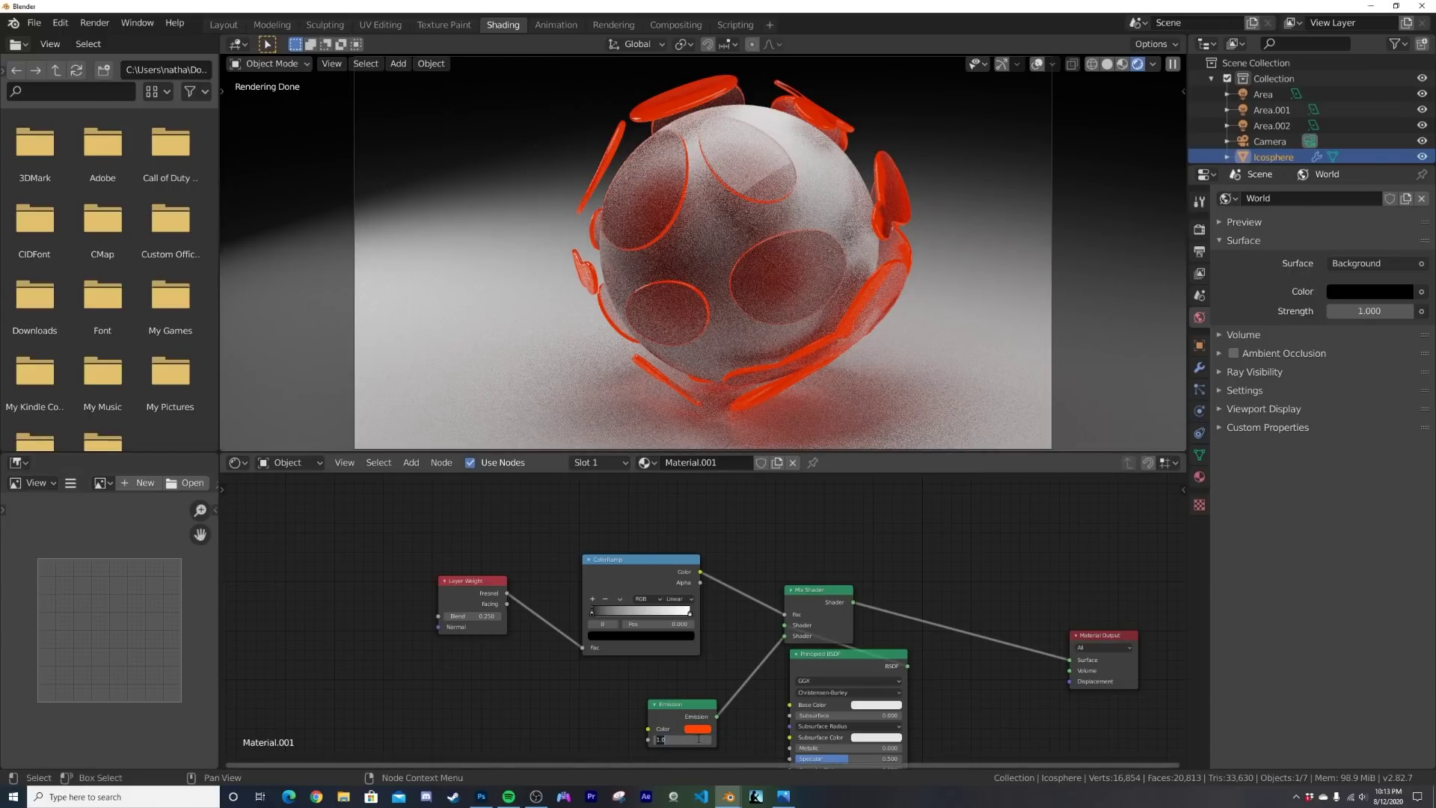
type("50")
key("Return")
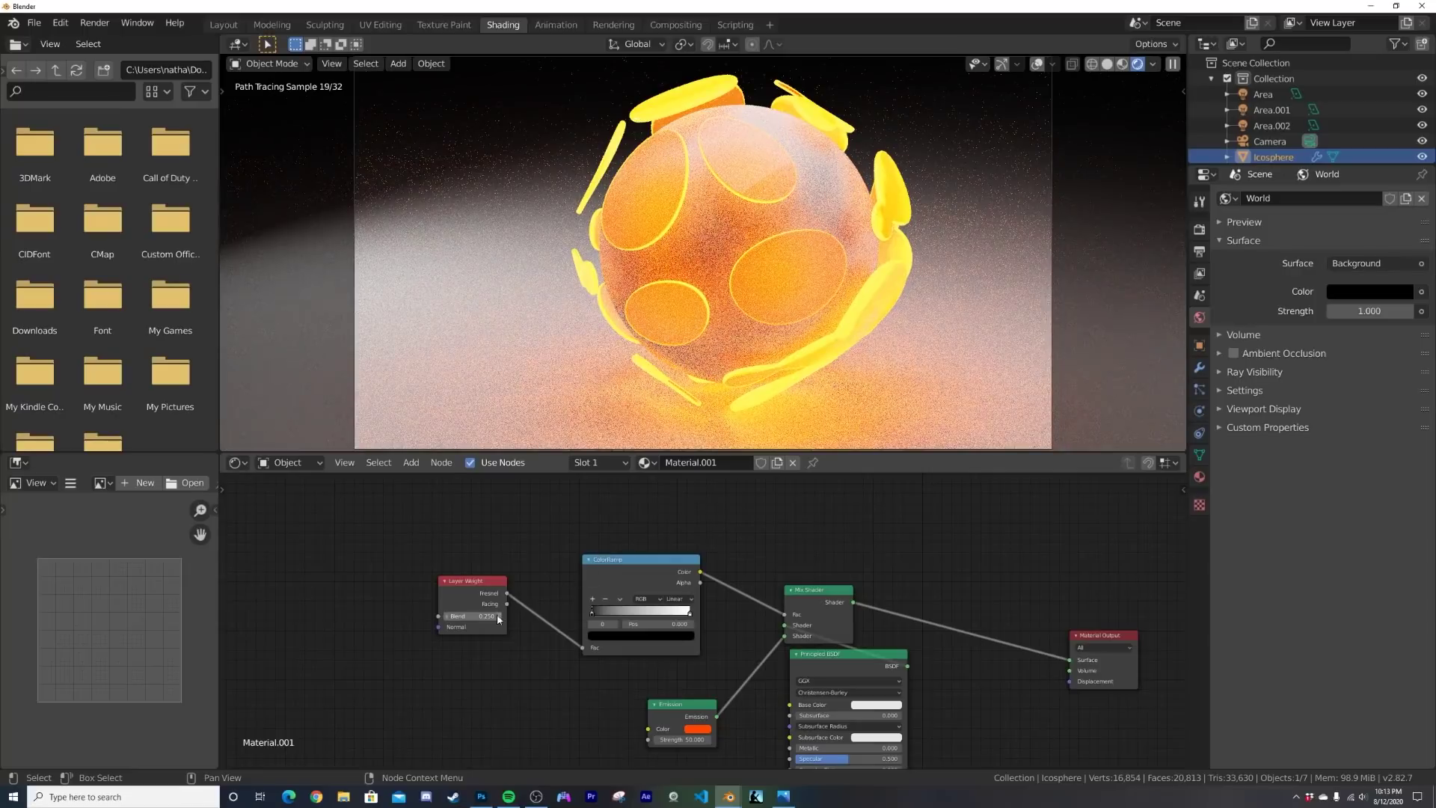
left_click_drag(478, 615, 404, 615)
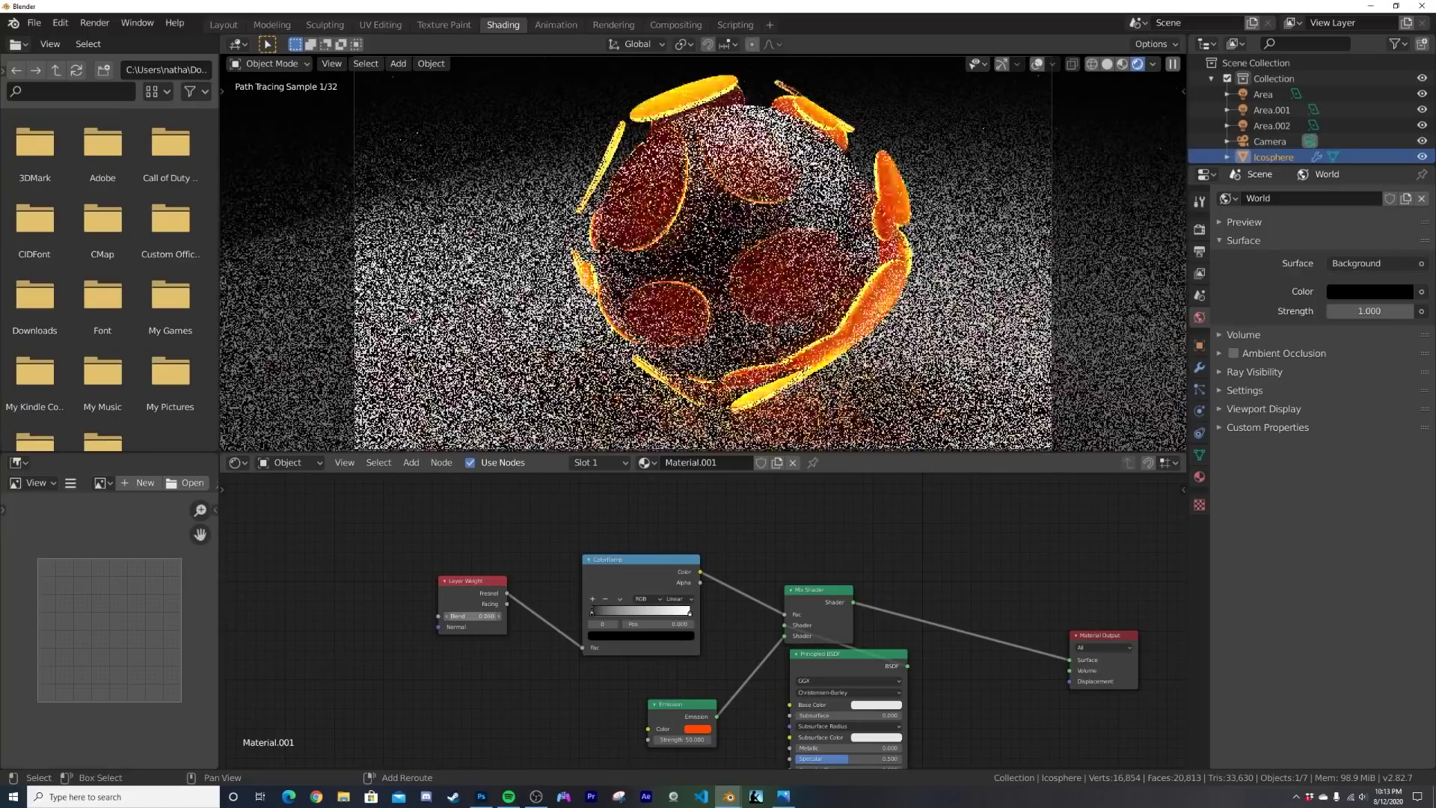
scroll(778, 119, "down", 1)
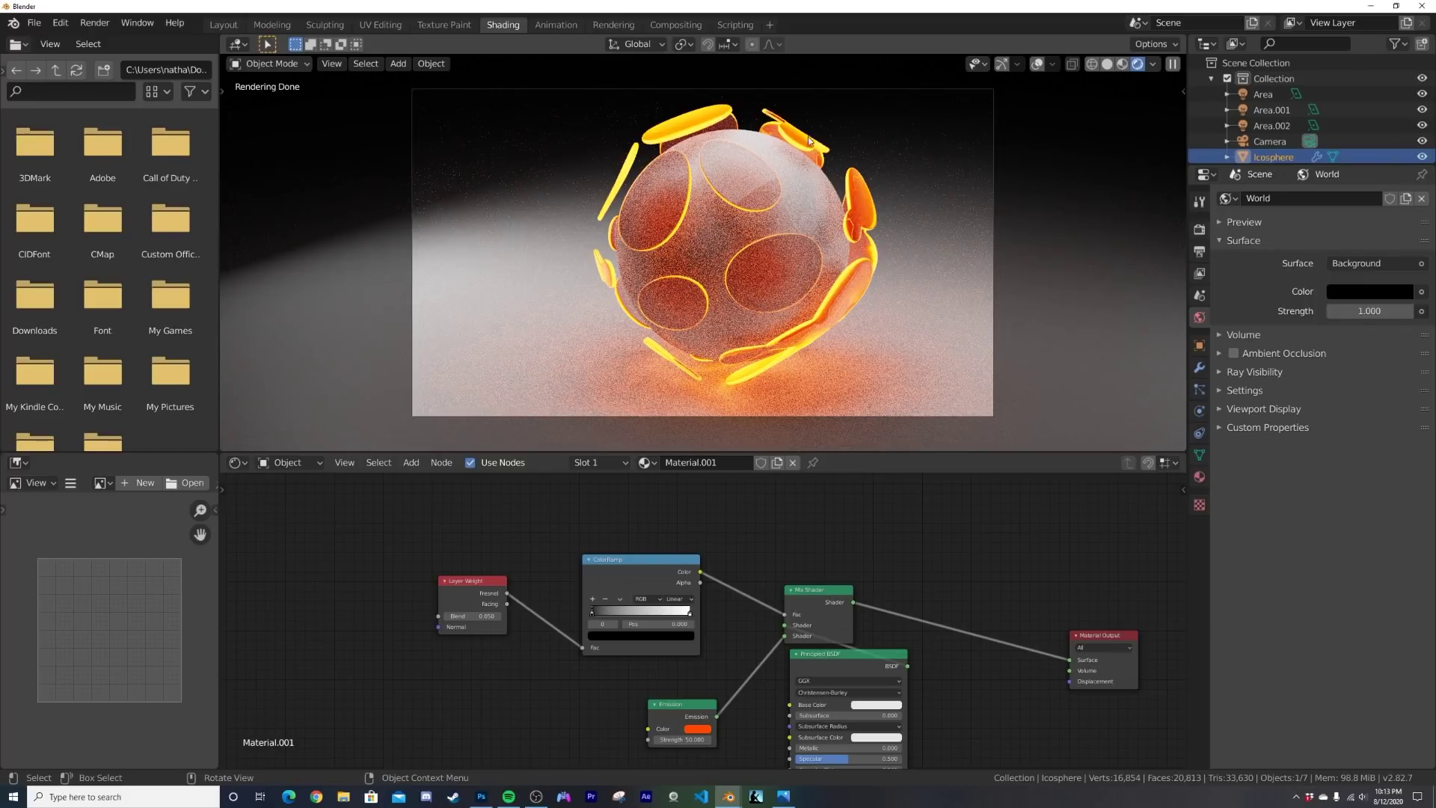
Step: Set the floor plane material's Metallic to 1.000 and darken its base color to a value of about 0.75
left_click(882, 359)
middle_click_drag(723, 609, 573, 539)
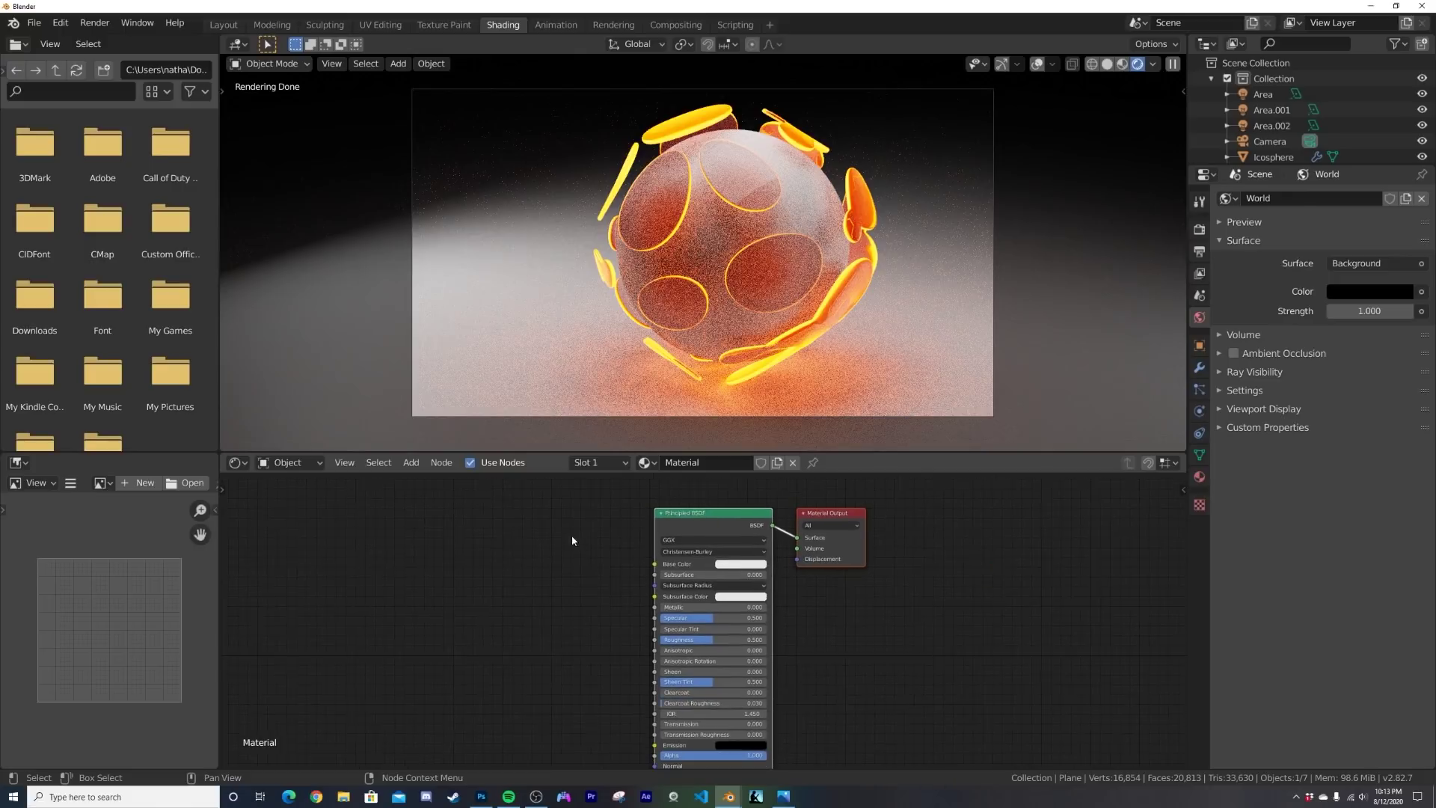
scroll(706, 597, "up", 5)
left_click_drag(681, 602, 780, 588)
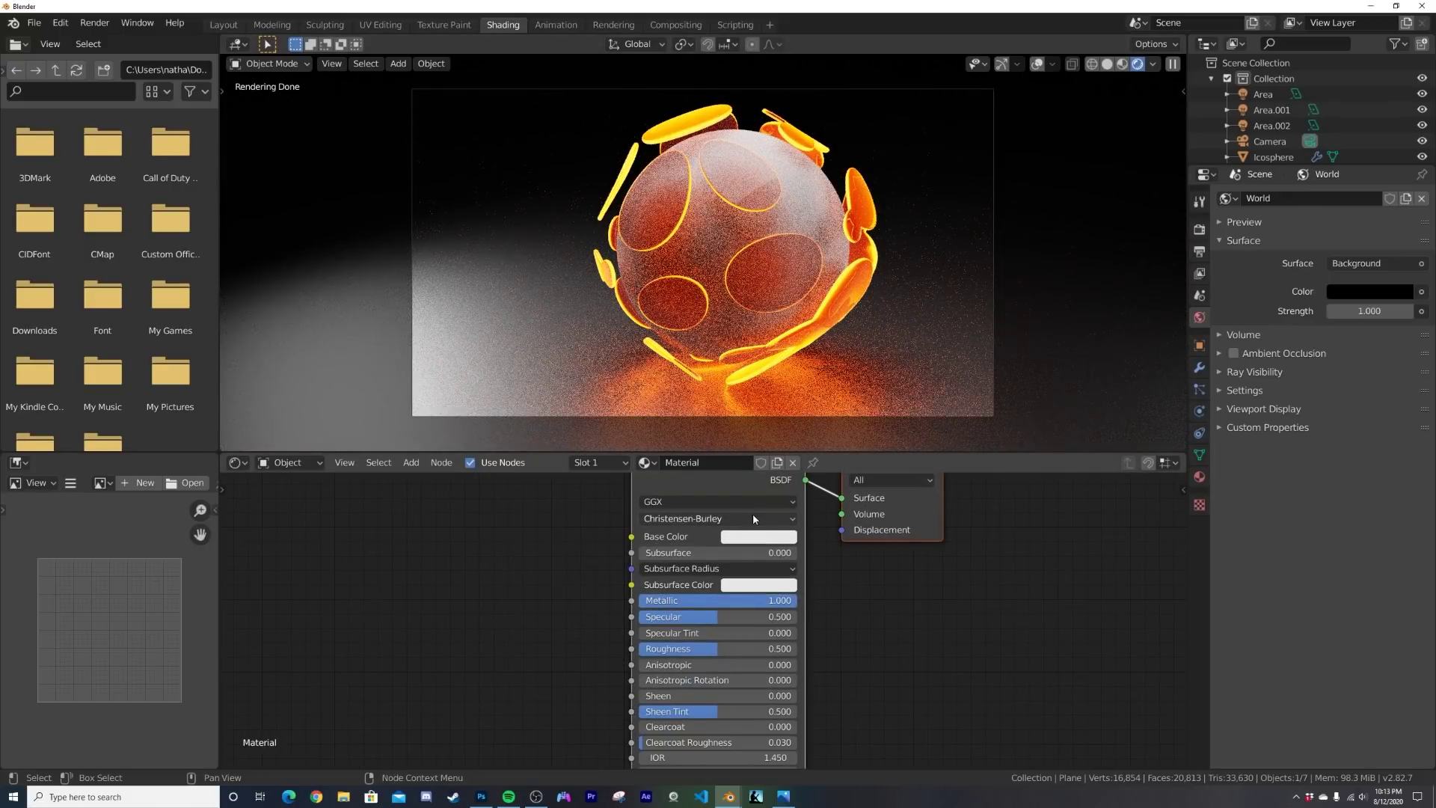
left_click(744, 540)
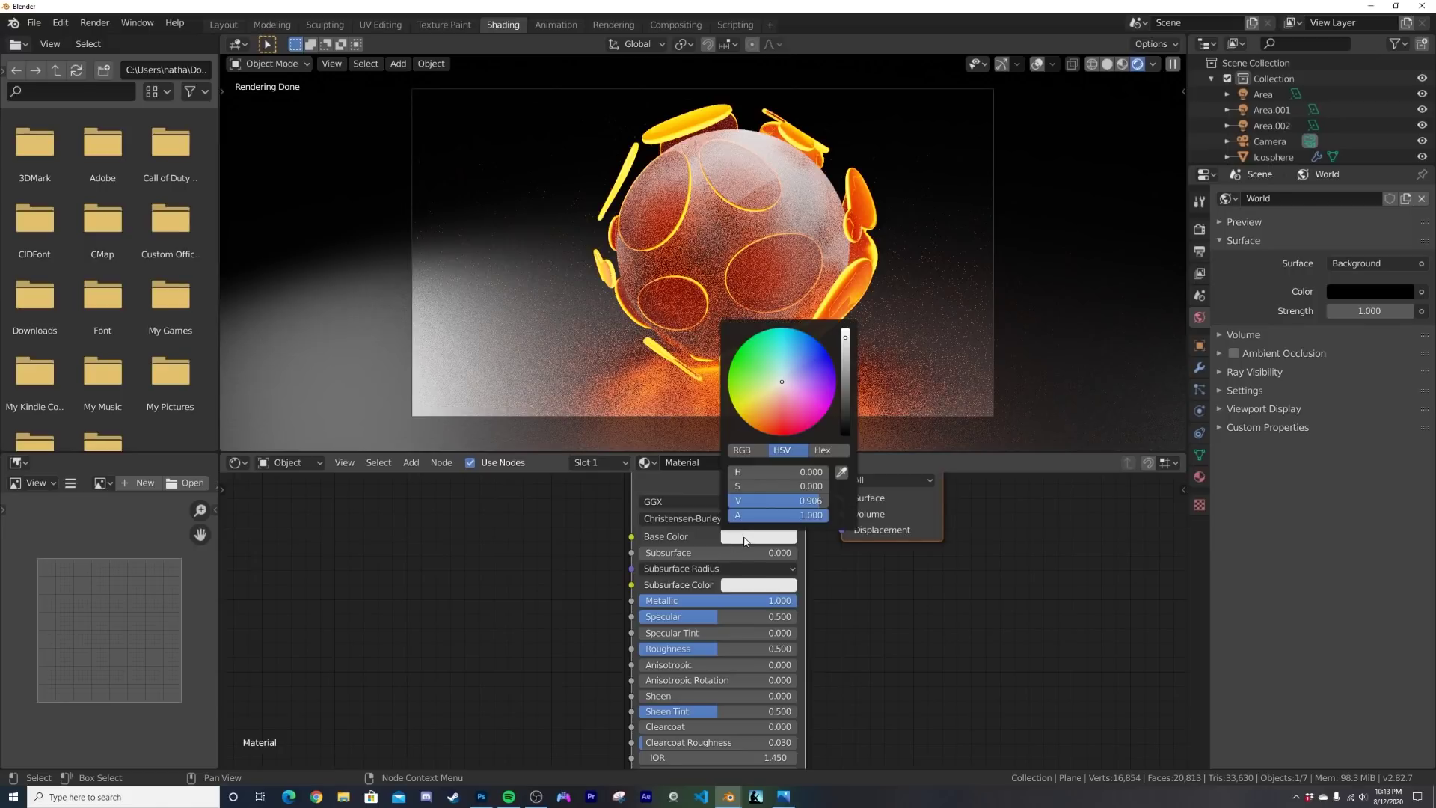
left_click(752, 537)
left_click_drag(846, 341, 846, 352)
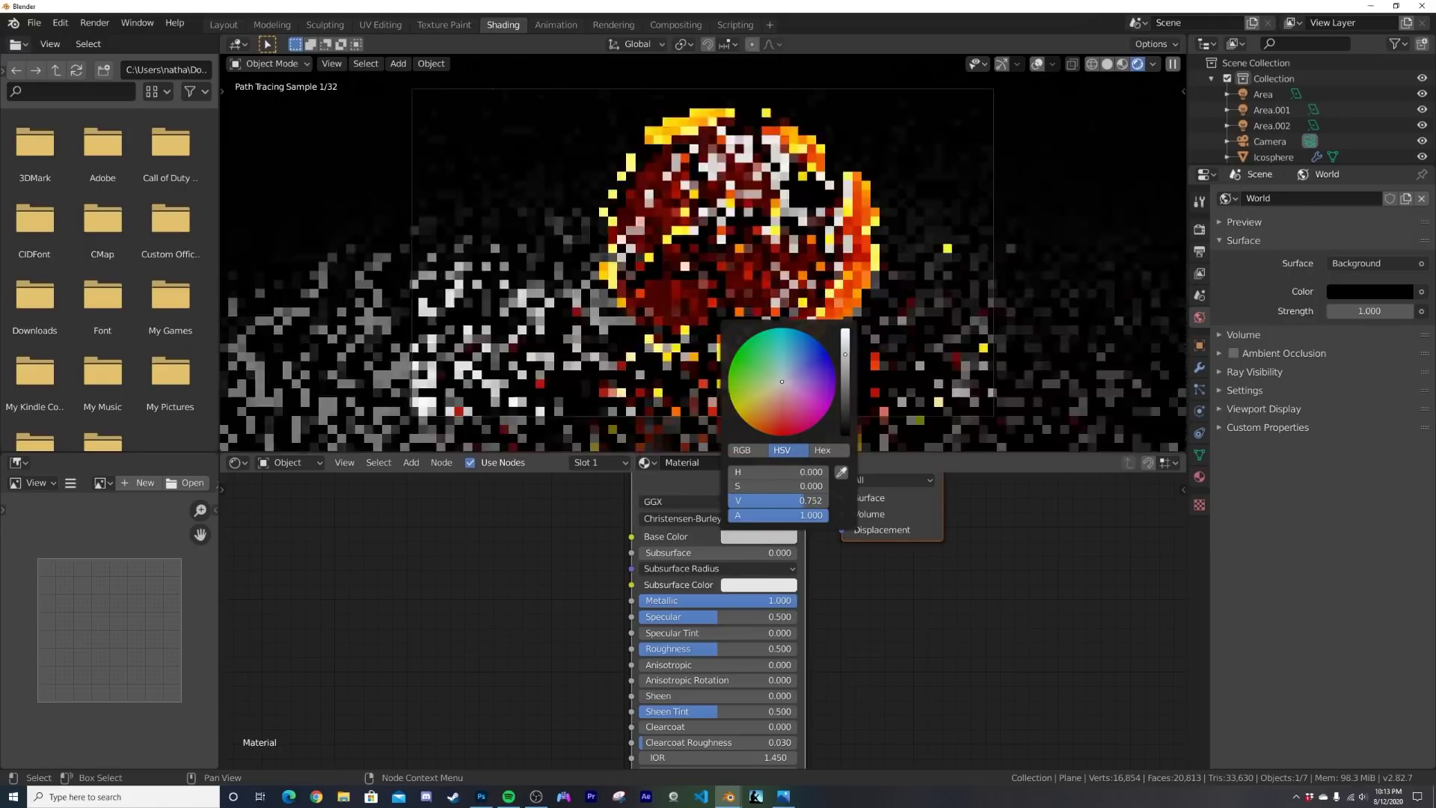
Step: Give the central sphere a new material with Metallic set to 1.000
left_click(811, 211)
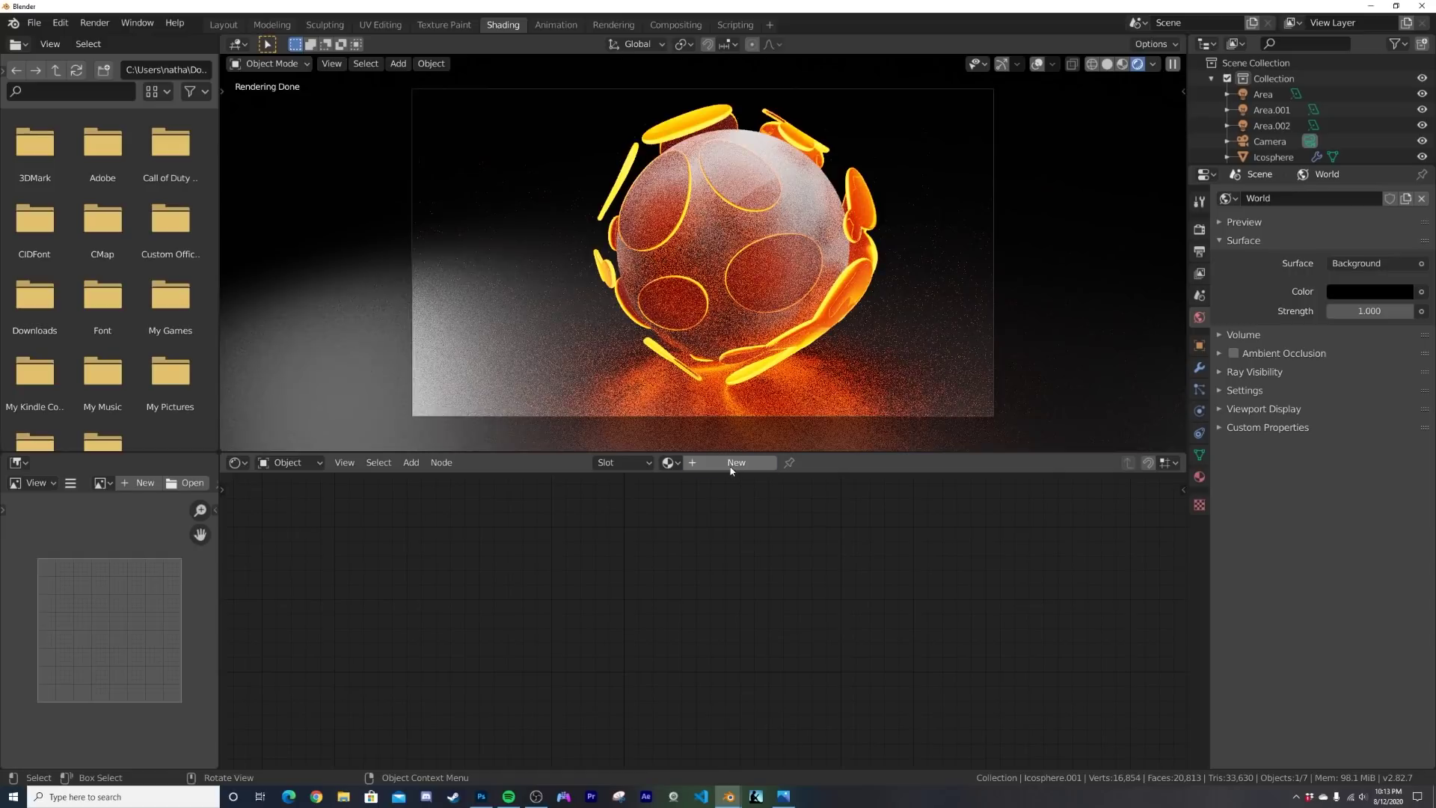
left_click(733, 463)
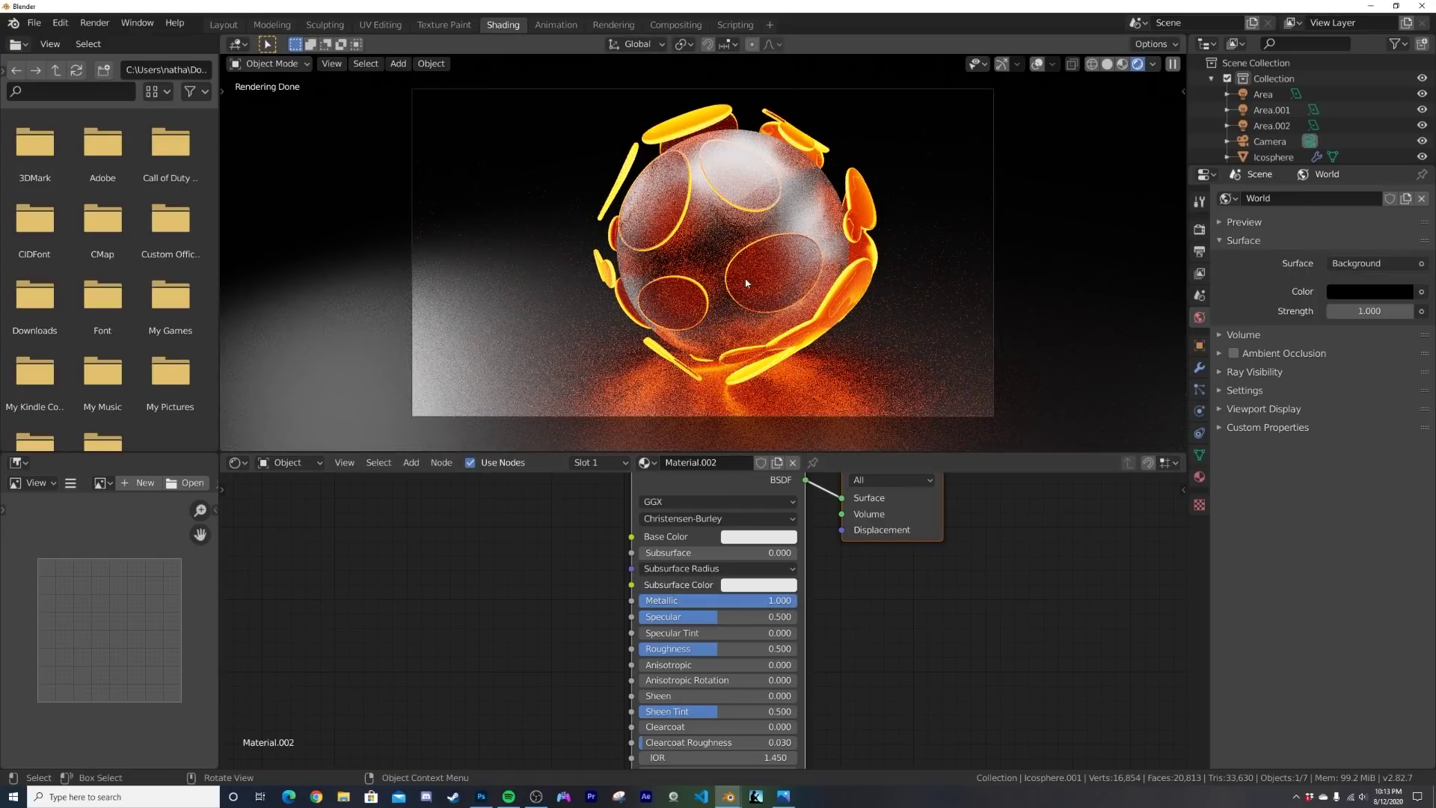
Step: Add a Bump node to the central sphere's material and connect its Normal output to the Principled BSDF's Normal input
middle_click_drag(571, 632, 586, 562)
key("shift+a")
left_click(586, 562)
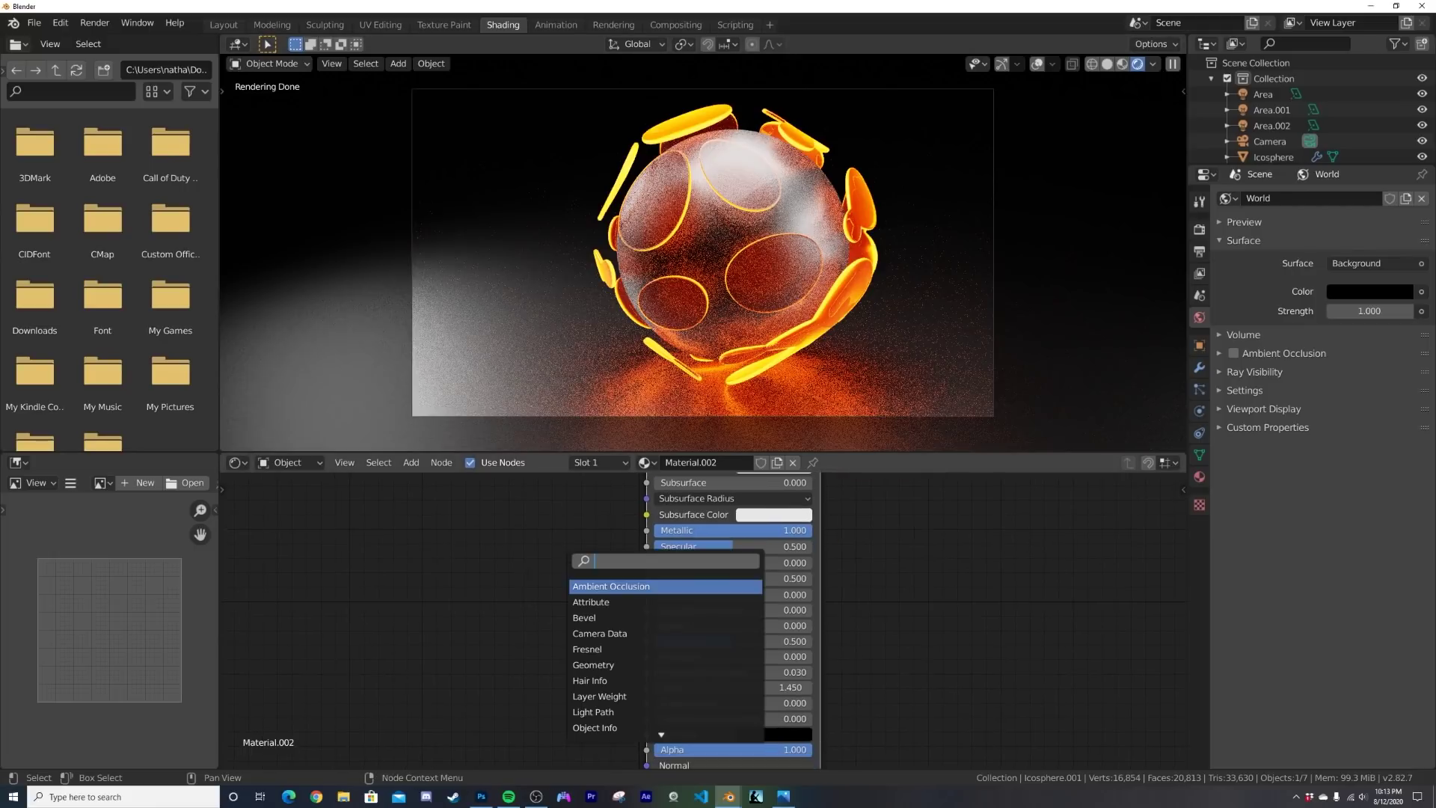
type("bump")
key("Return")
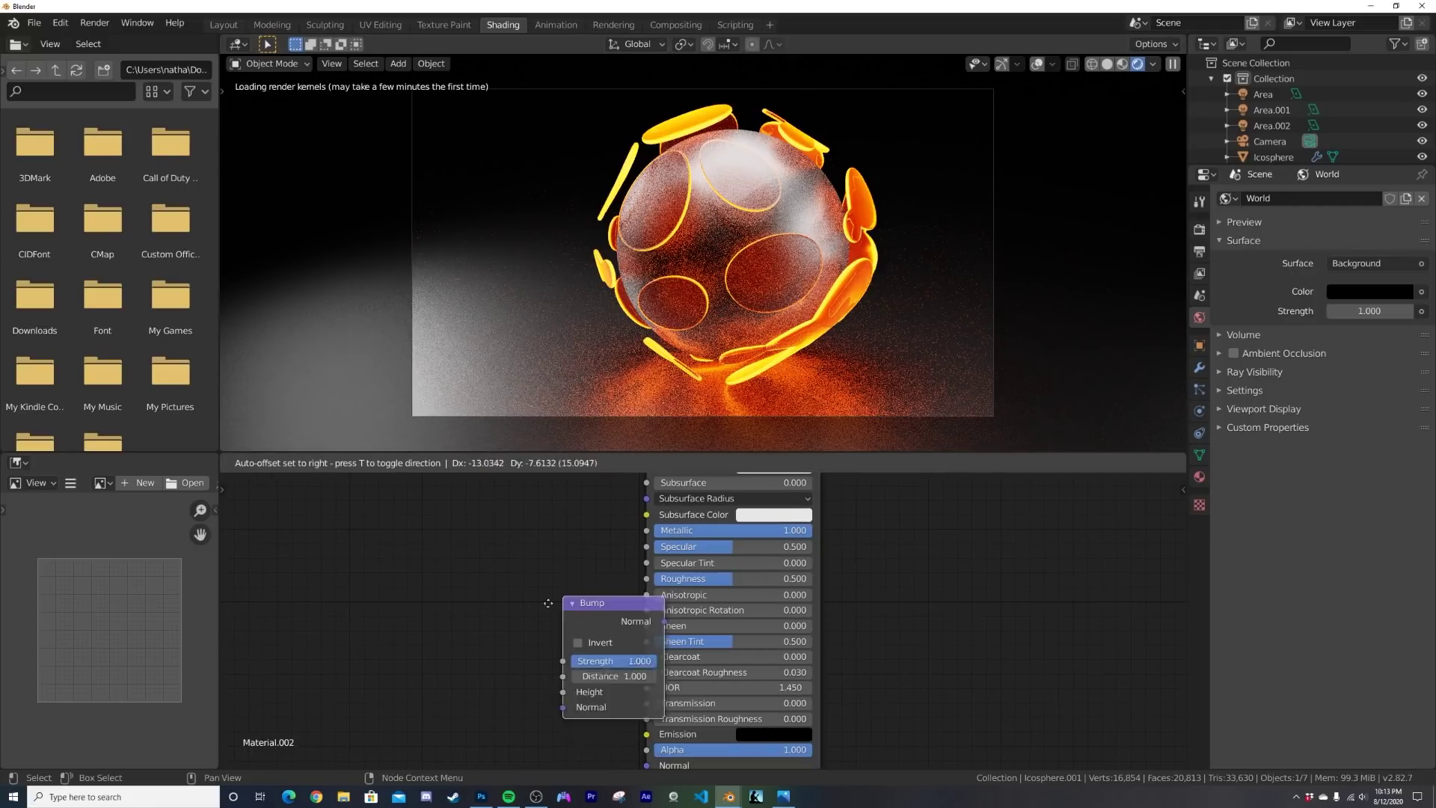
left_click(575, 550)
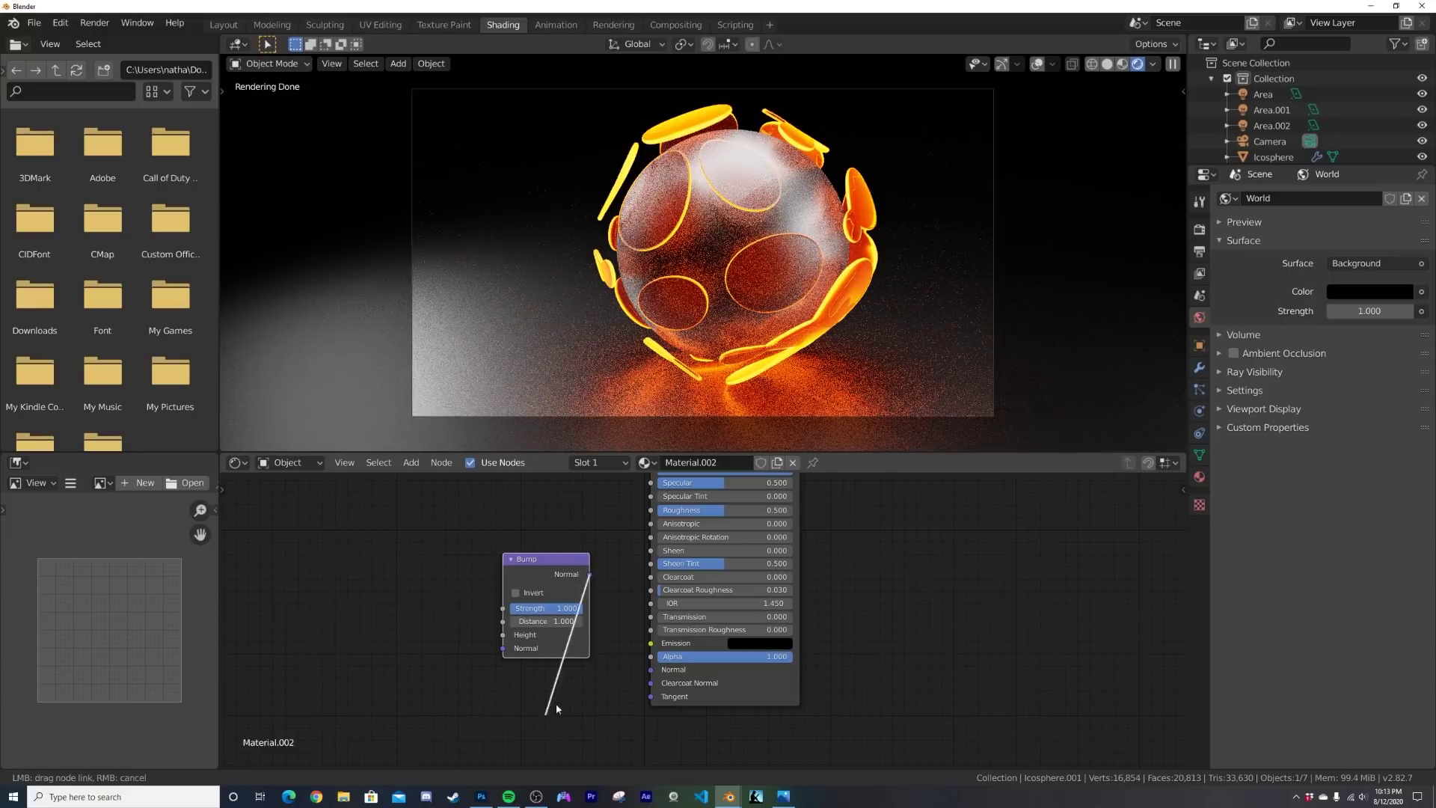
left_click_drag(653, 675, 652, 672)
left_click_drag(534, 569, 533, 637)
scroll(544, 577, "down", 3)
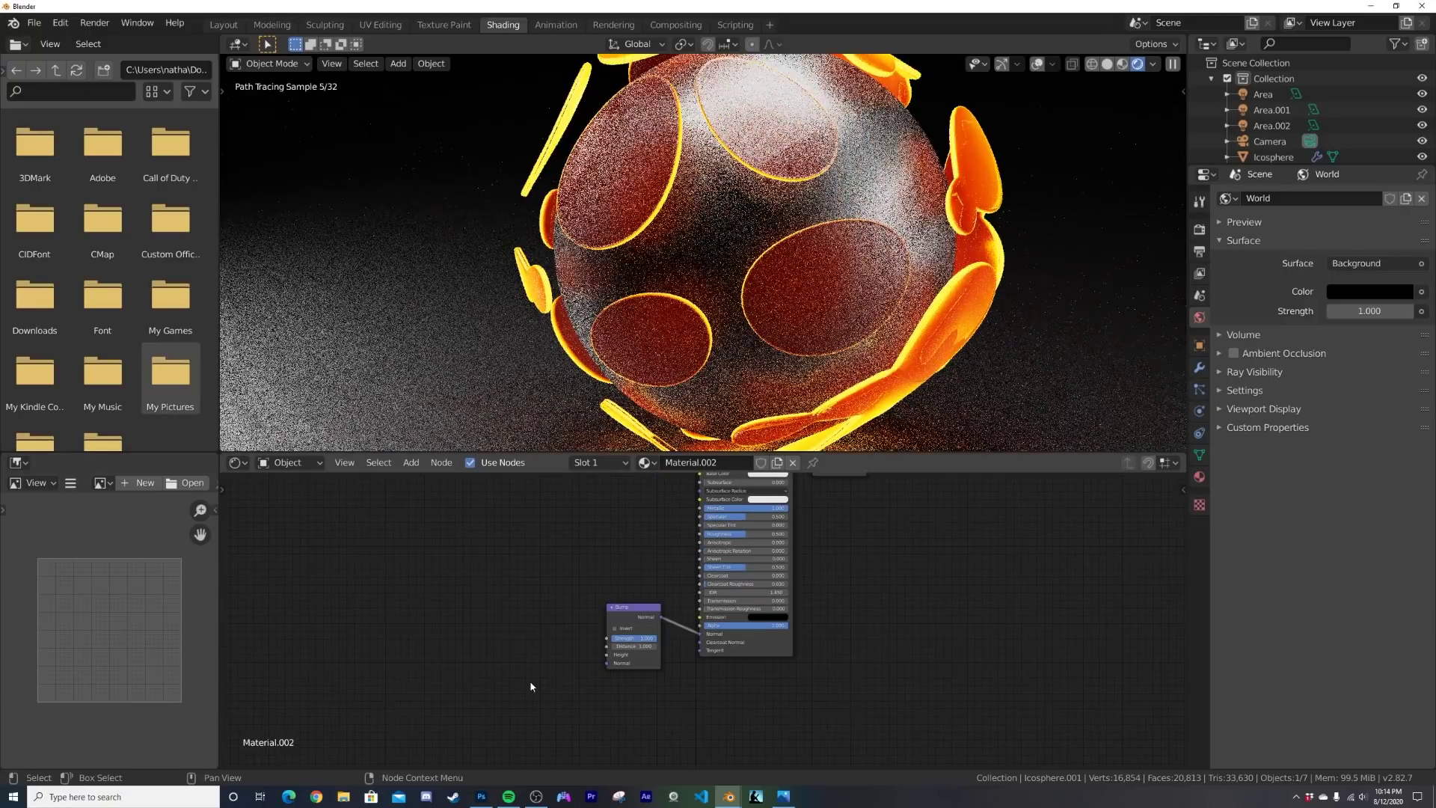
scroll(538, 657, "up", 5)
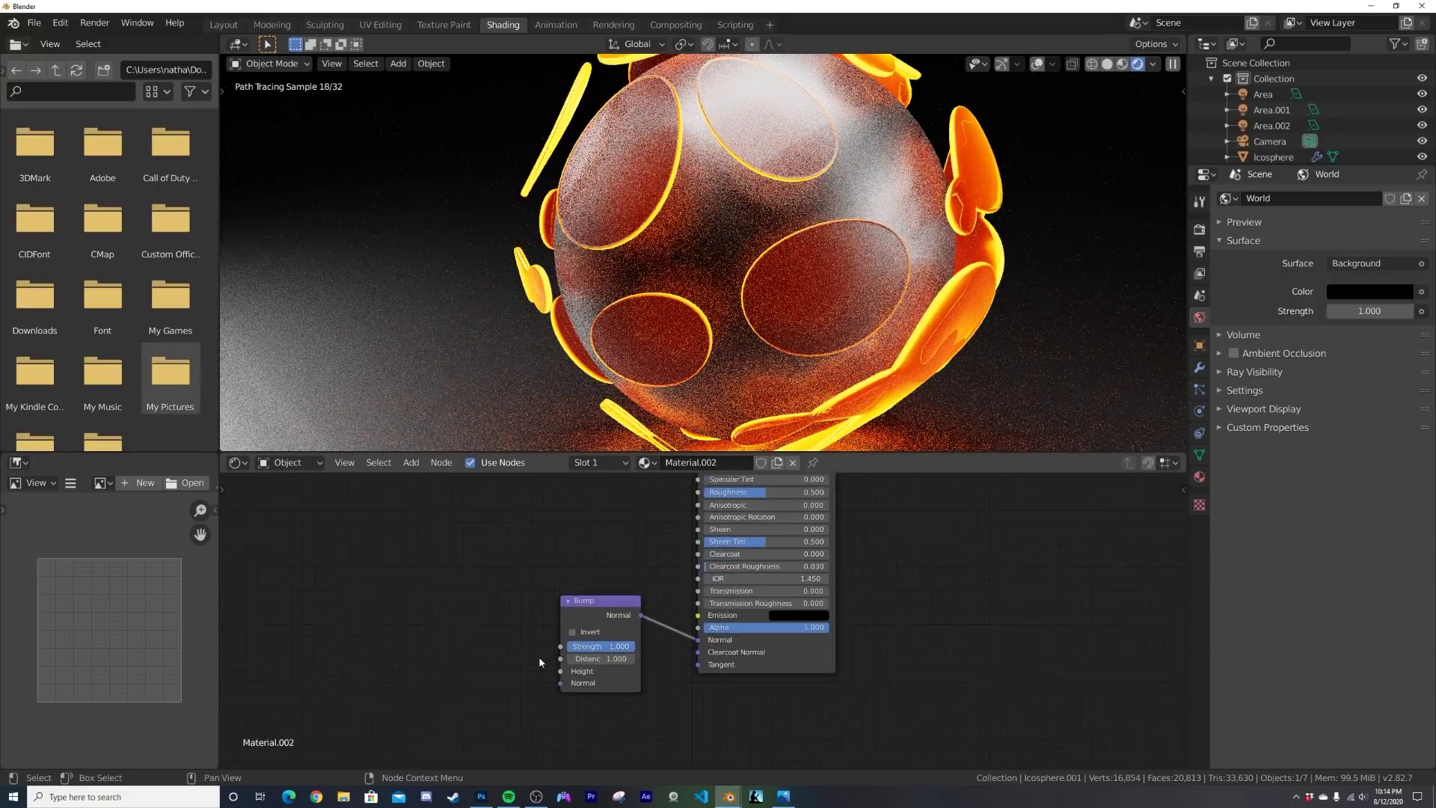
middle_click_drag(494, 642, 561, 629)
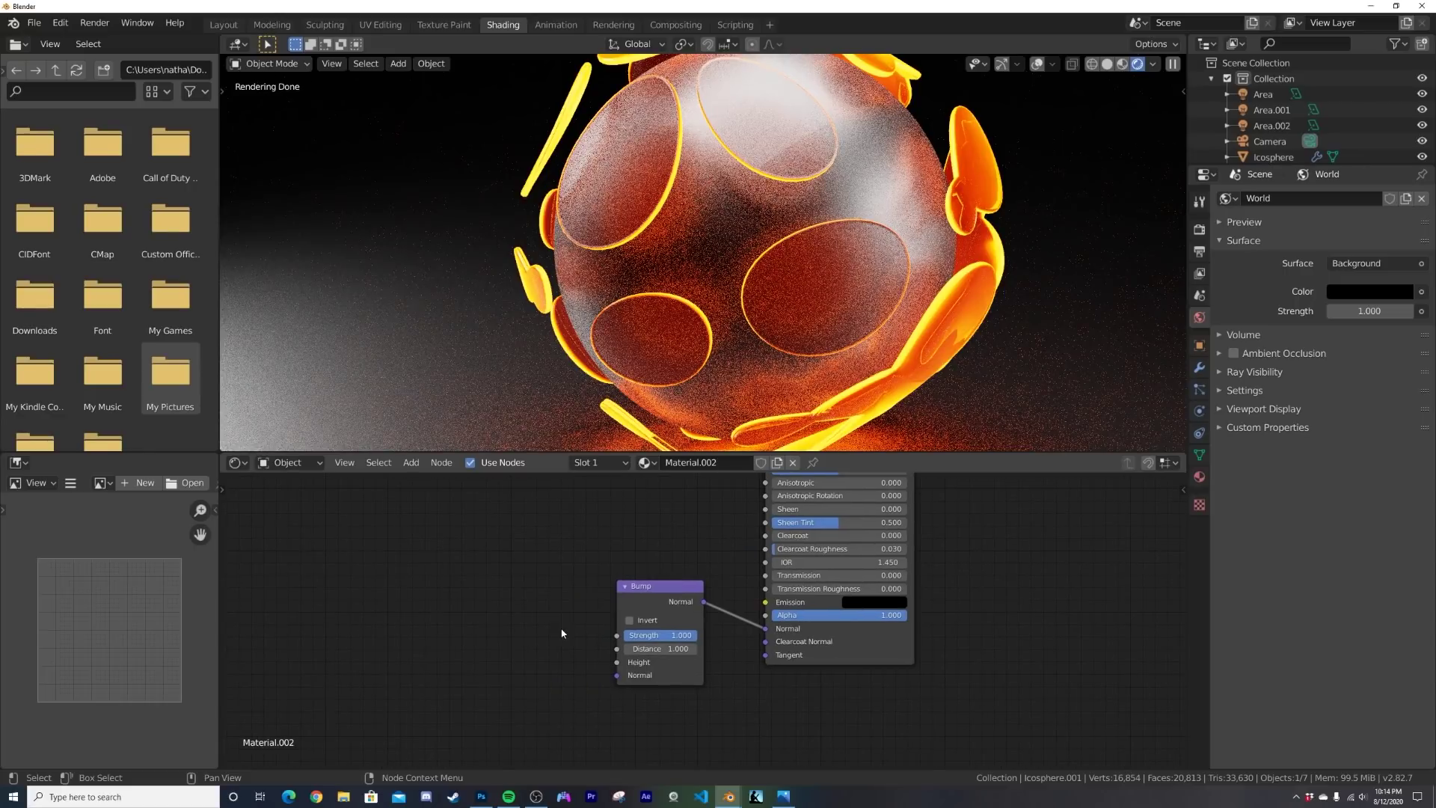
Step: Add a Voronoi Texture set to Smooth F1 and connect its Distance output to the Bump node's Height input
key("shift+a")
mouse_move(562, 633)
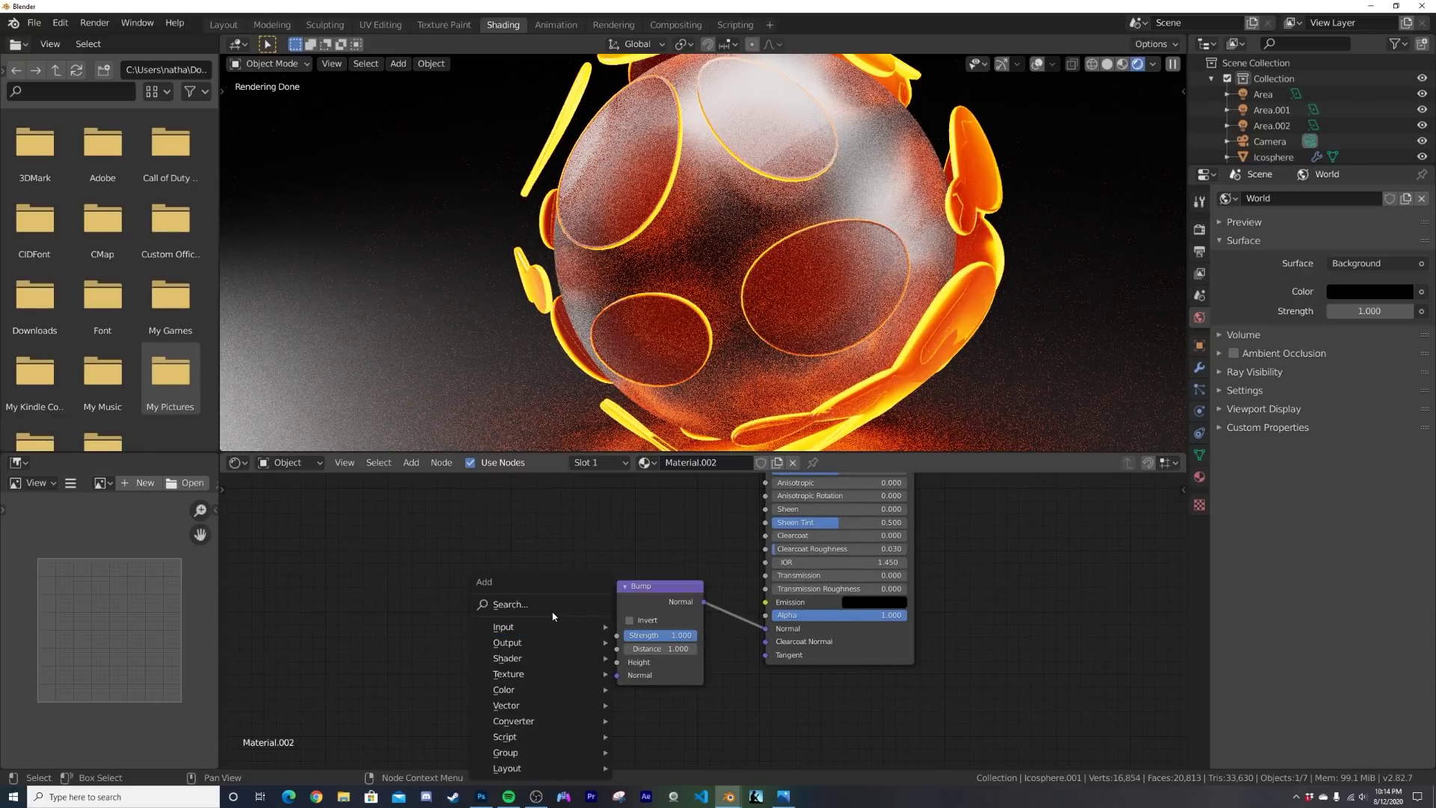
left_click(510, 604)
type("vor")
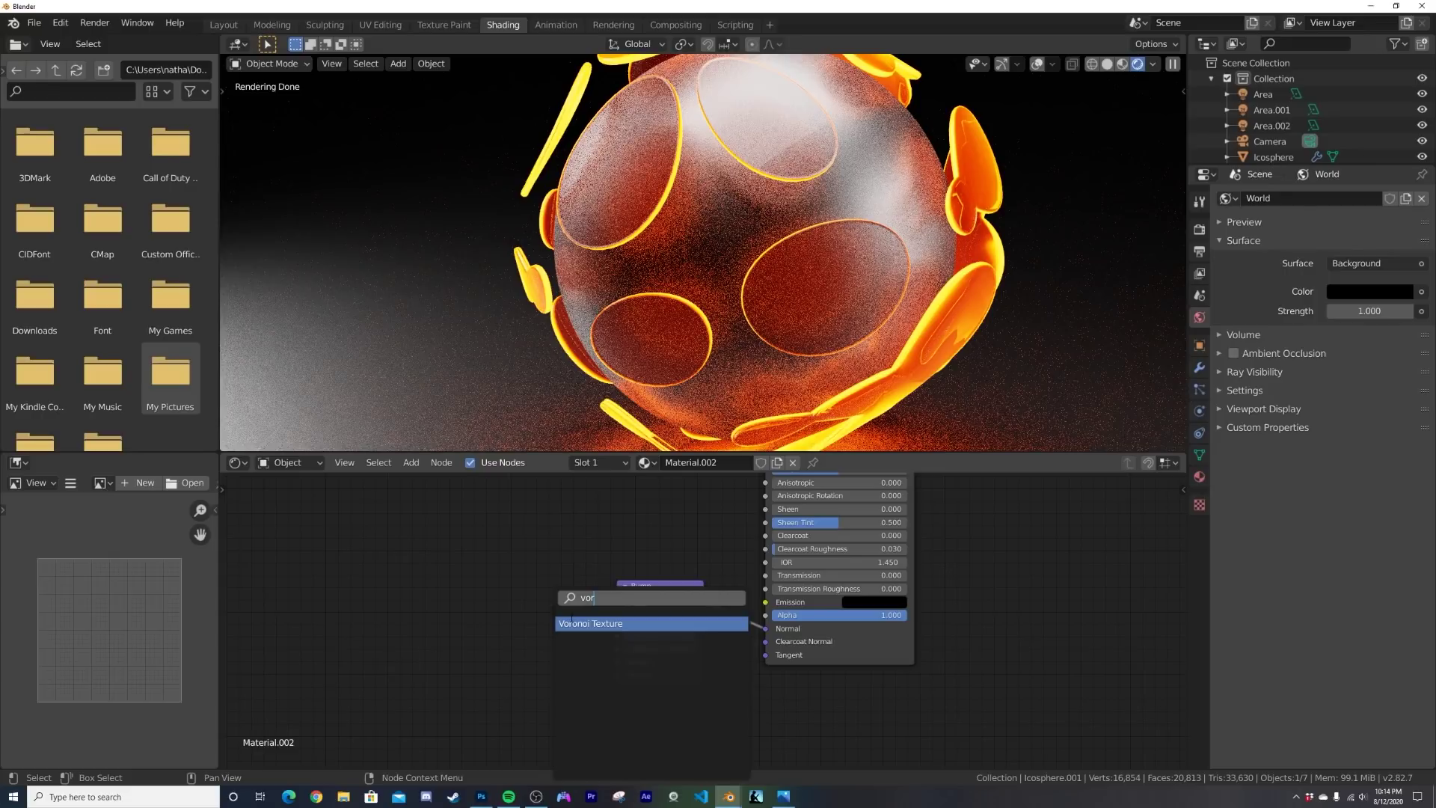
left_click(566, 623)
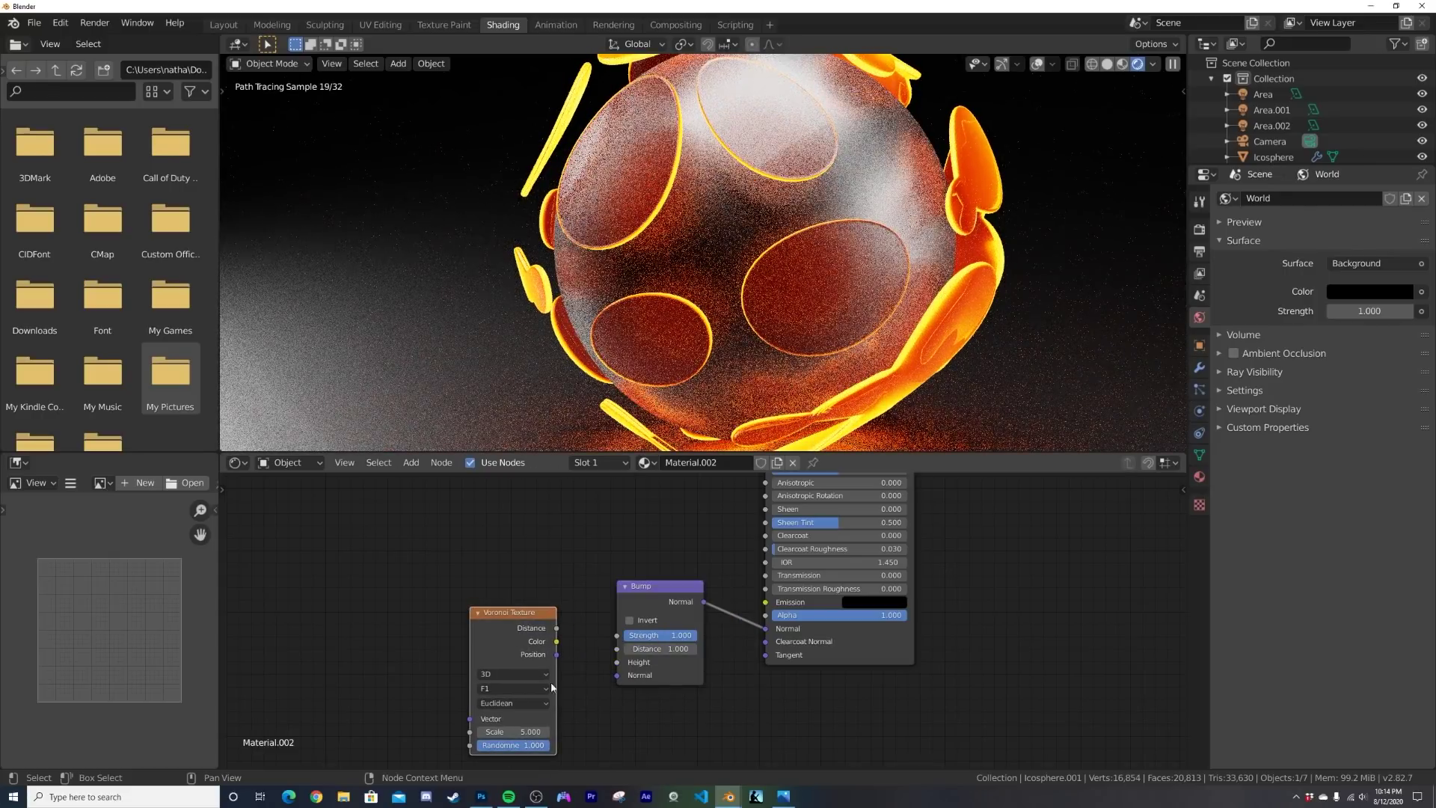
left_click(535, 688)
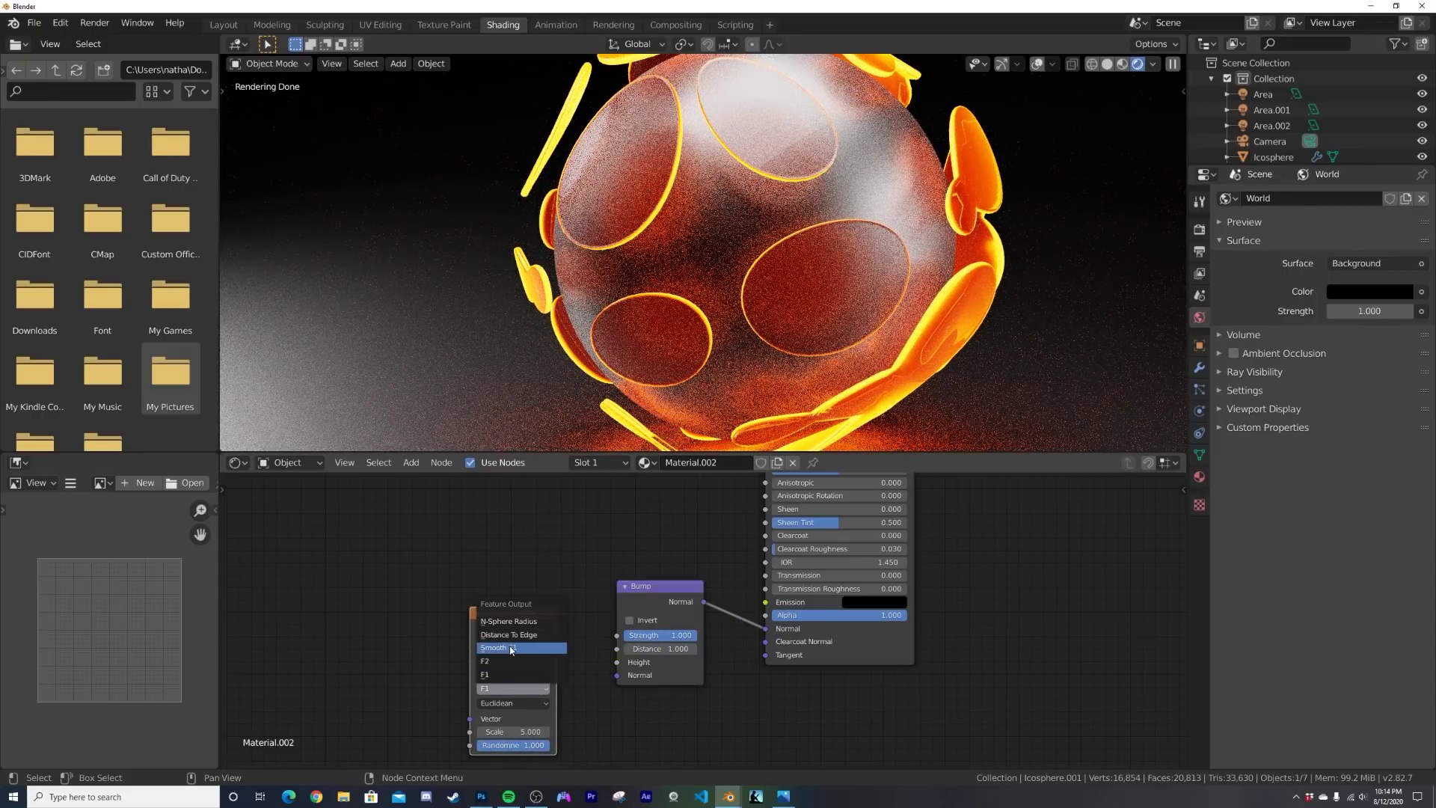
left_click(512, 648)
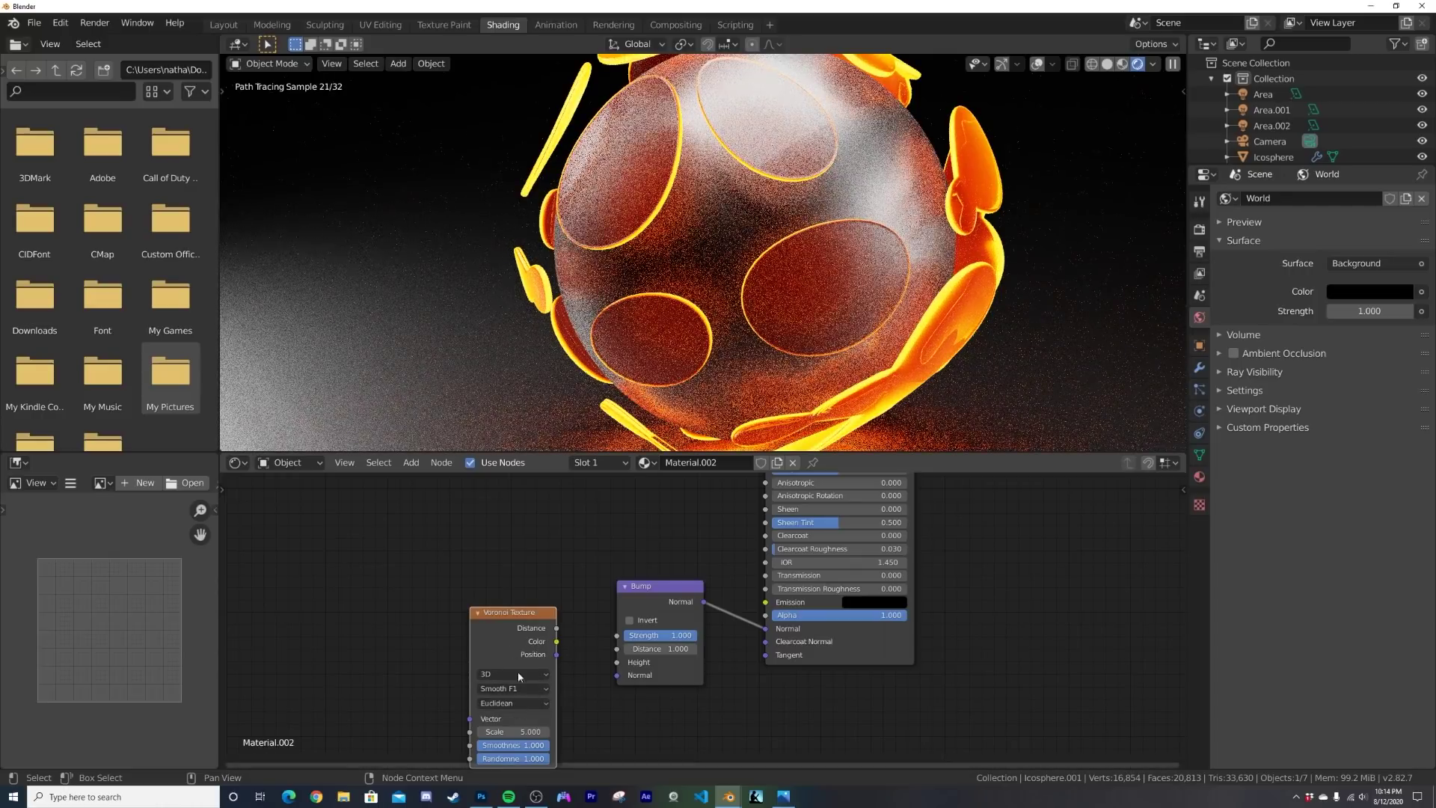
left_click_drag(613, 668, 614, 666)
Step: Add a Musgrave Texture and connect its Fac output to the Voronoi Texture's Vector input
middle_click_drag(491, 591, 569, 573)
key("shift+a")
left_click(433, 538)
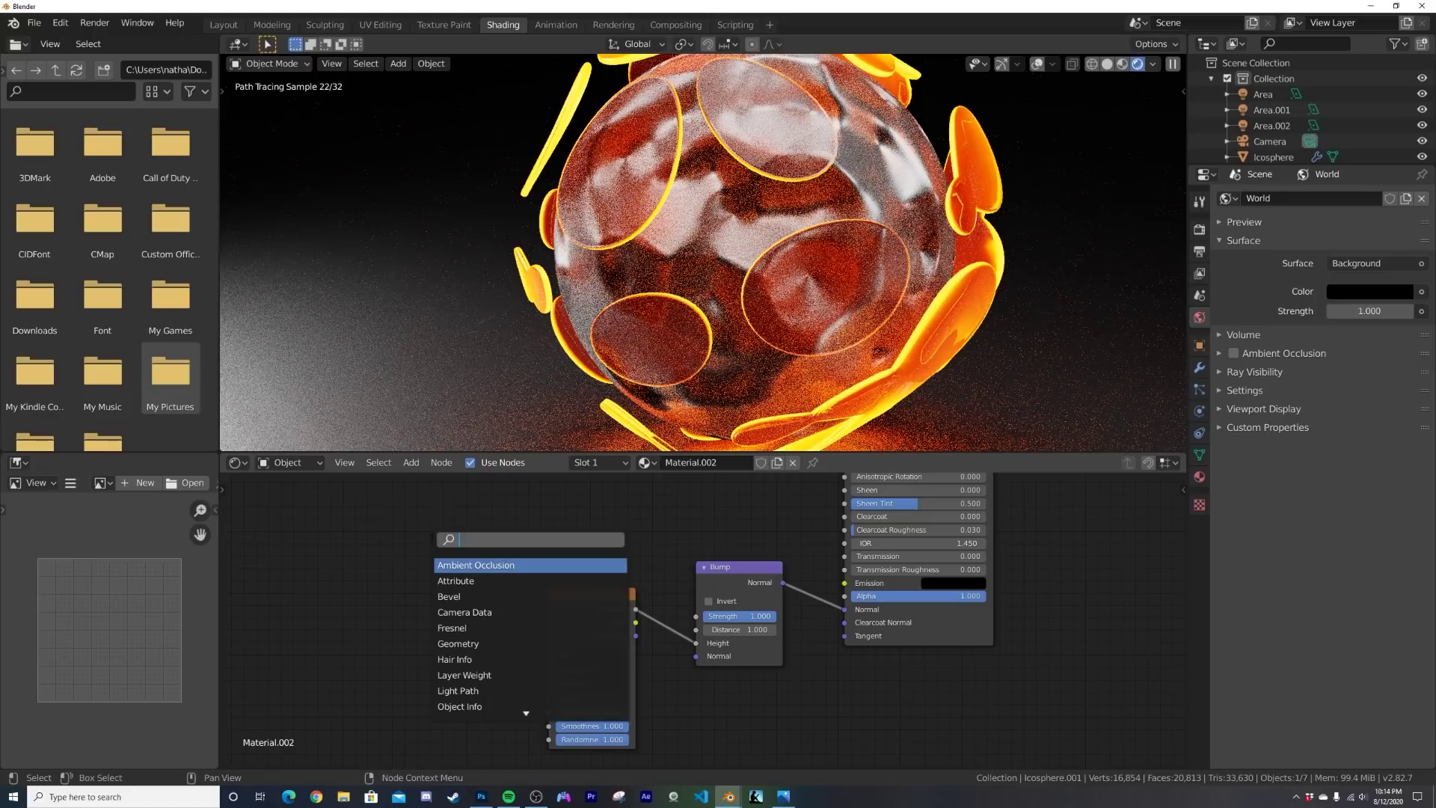
type("mus")
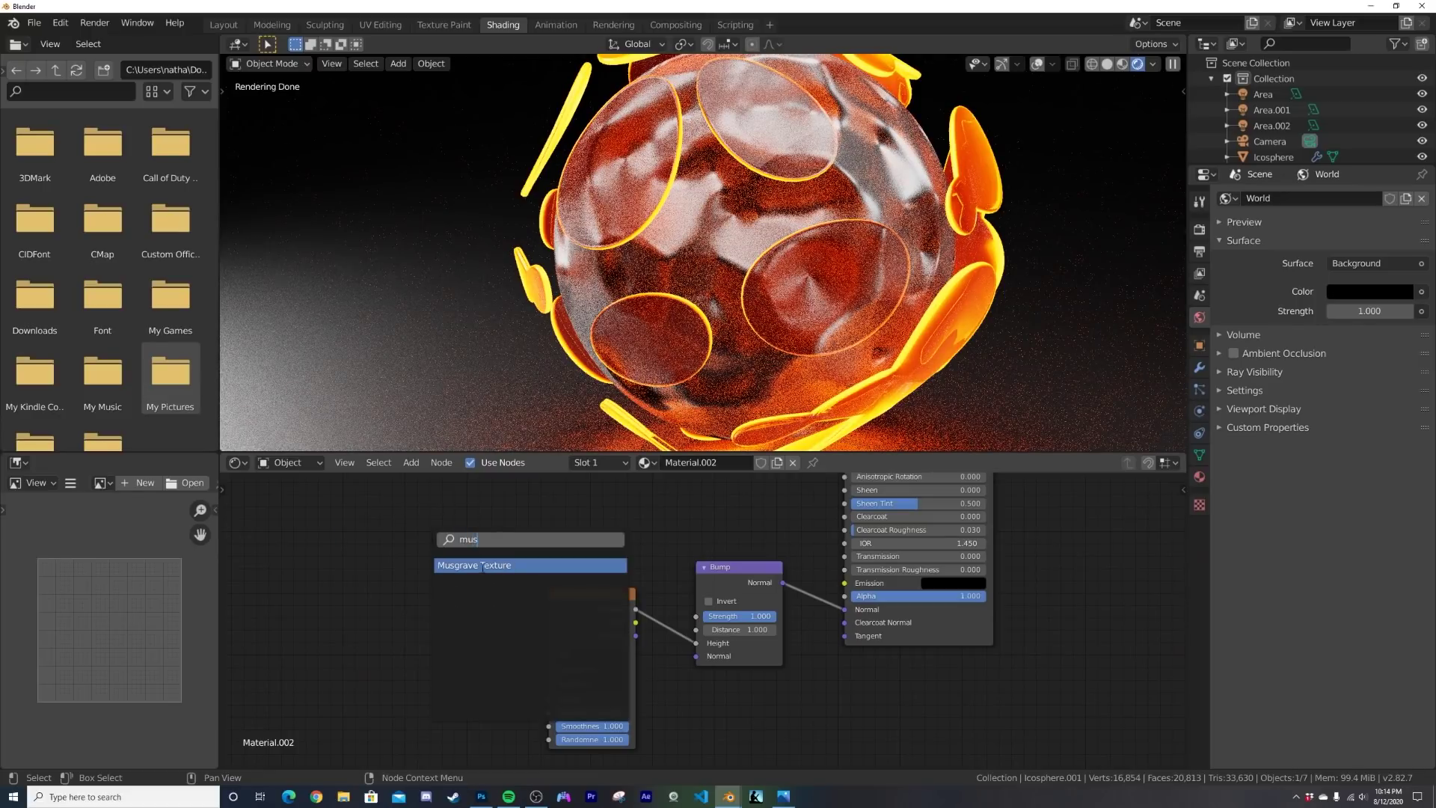
left_click(482, 567)
left_click(483, 668)
left_click_drag(522, 665, 550, 700)
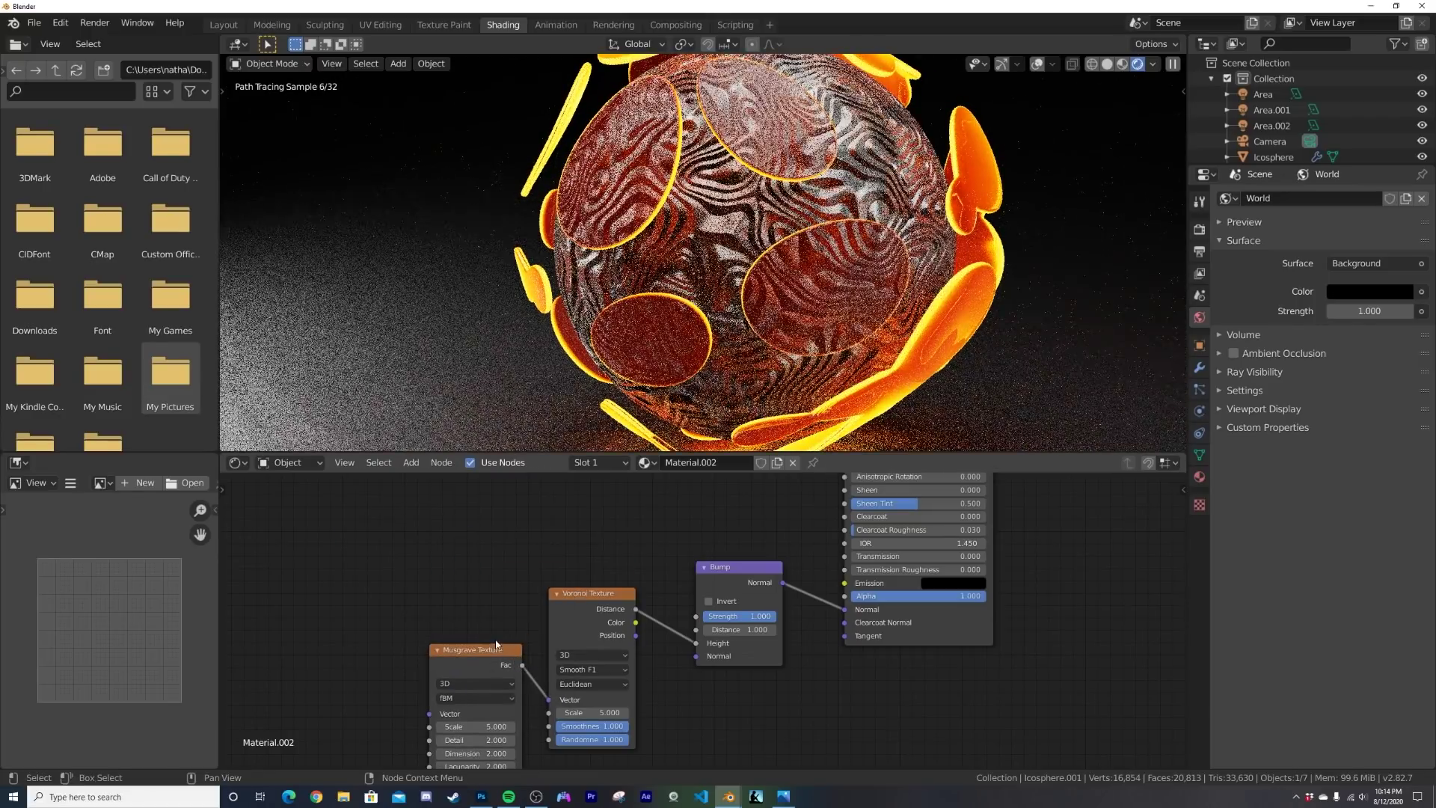
Step: Switch the viewport to Material Preview shading and lower the Musgrave Texture's Scale to about 1.69 for broader ripples on the sphere
middle_click_drag(495, 644, 520, 638)
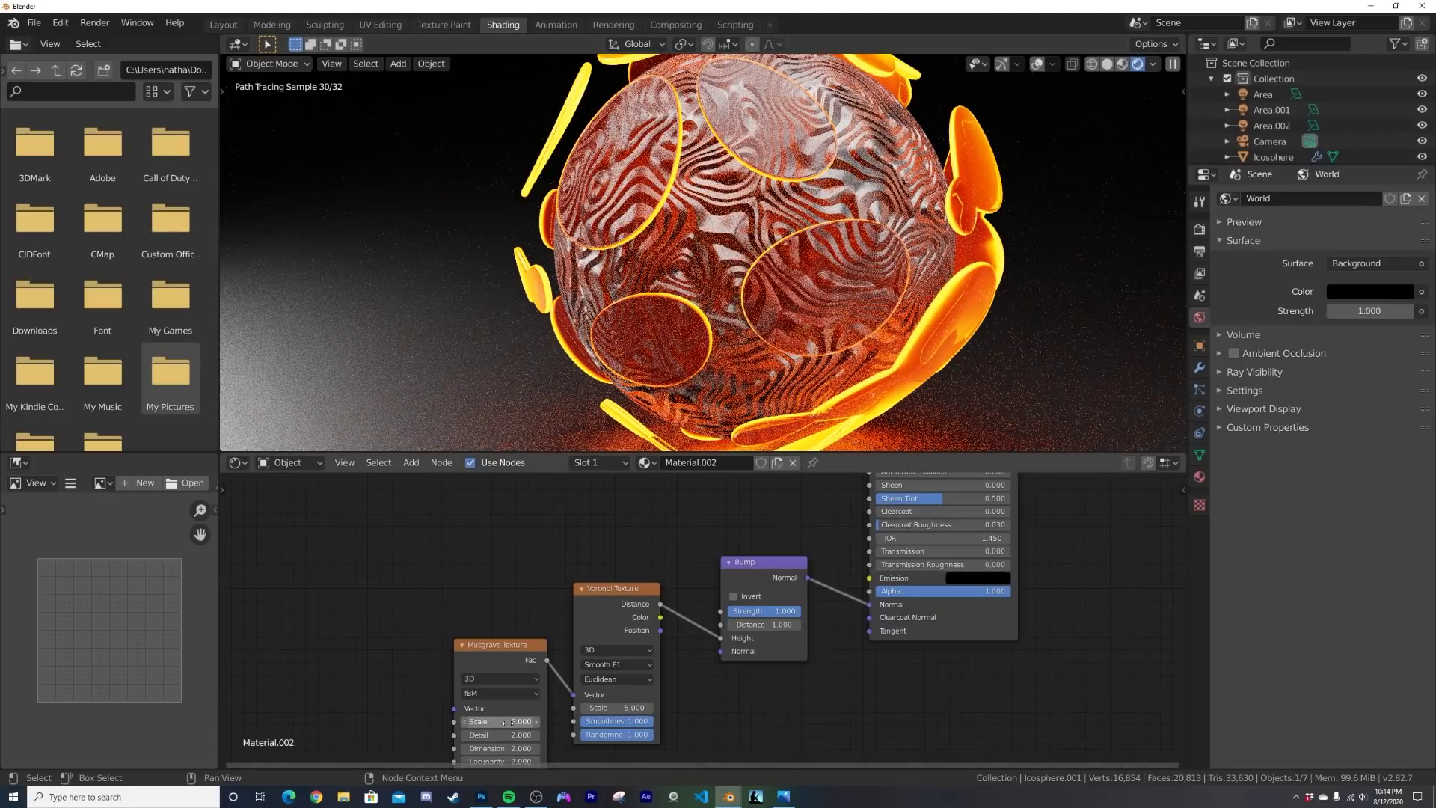
key("z")
left_click(748, 418)
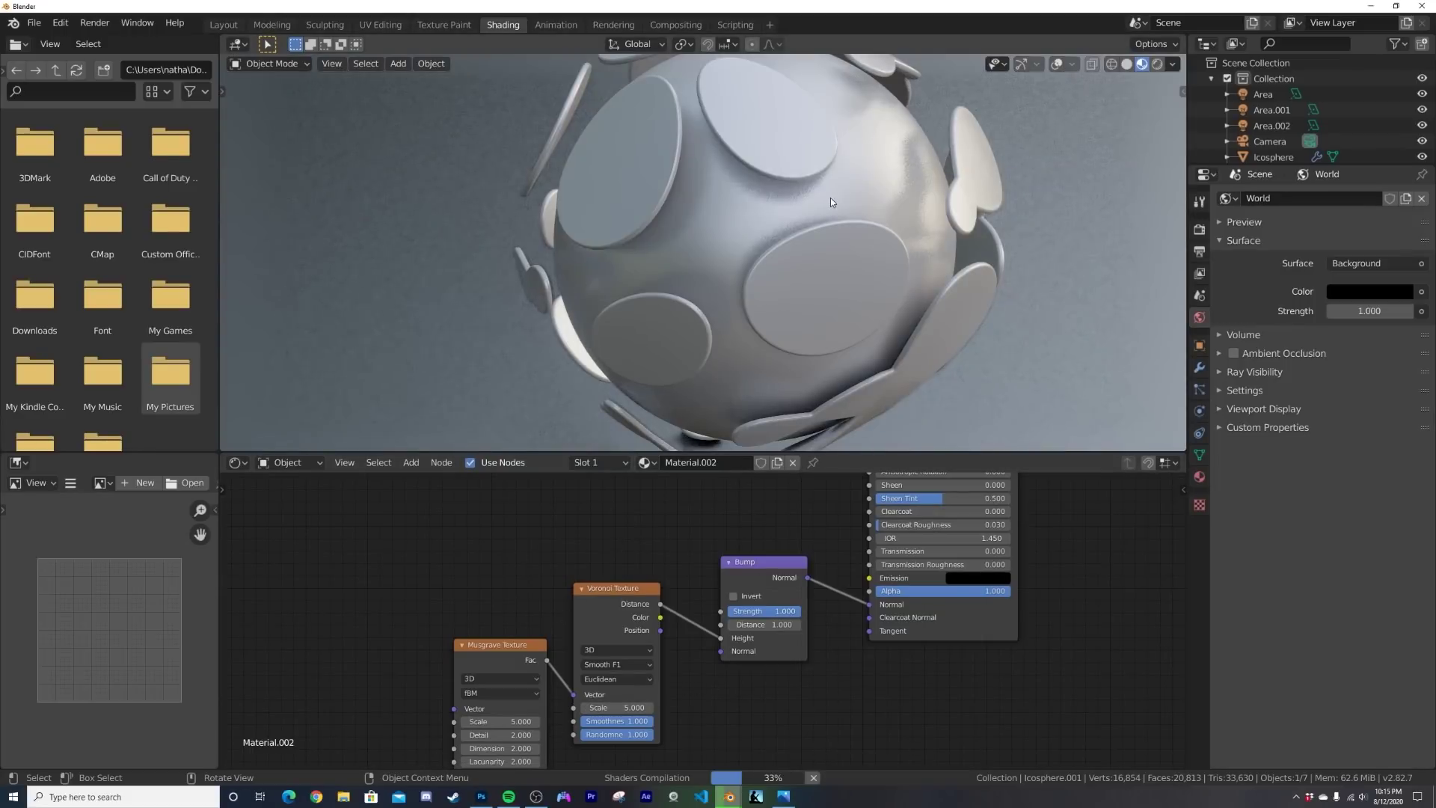
middle_click_drag(530, 710, 521, 614)
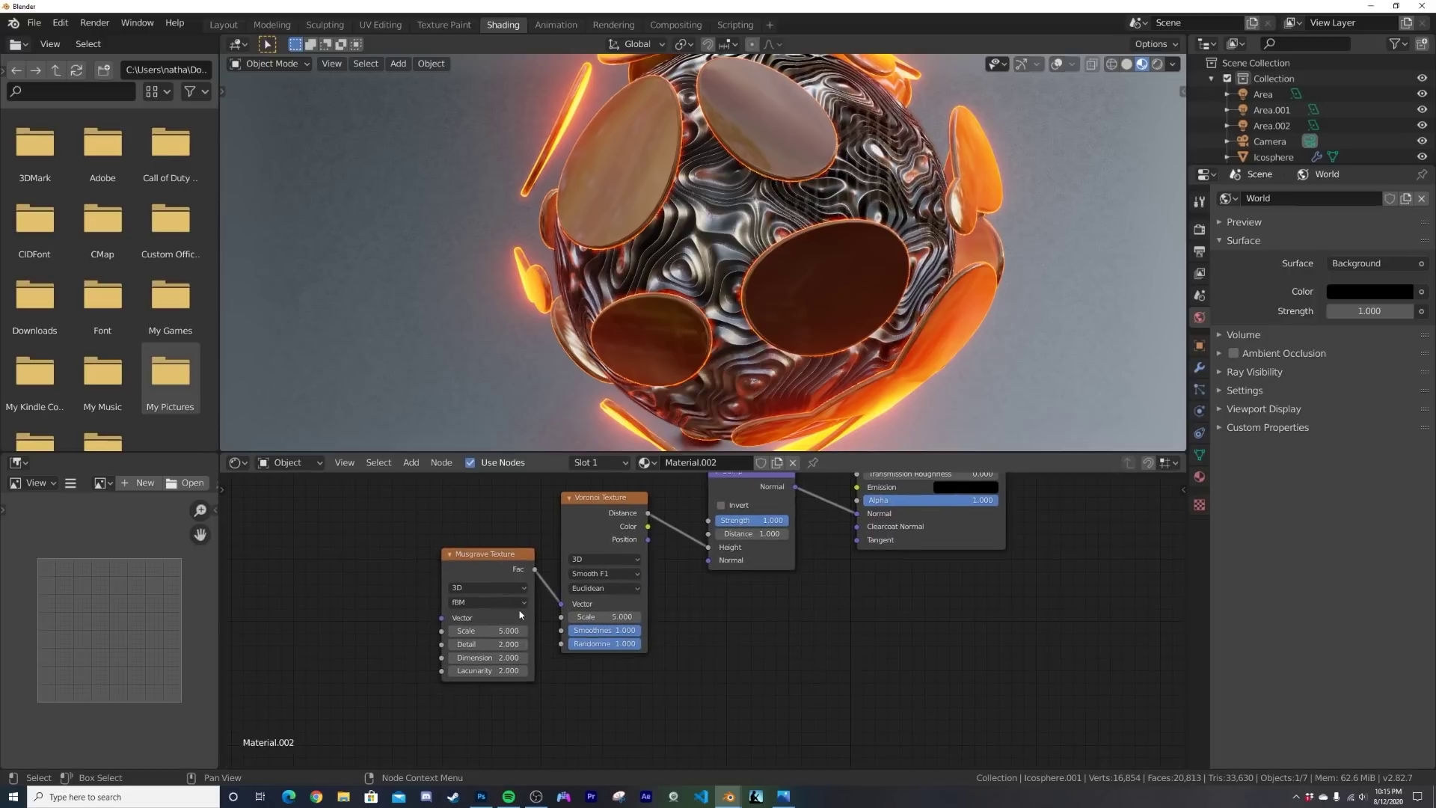
left_click_drag(508, 631, 463, 631)
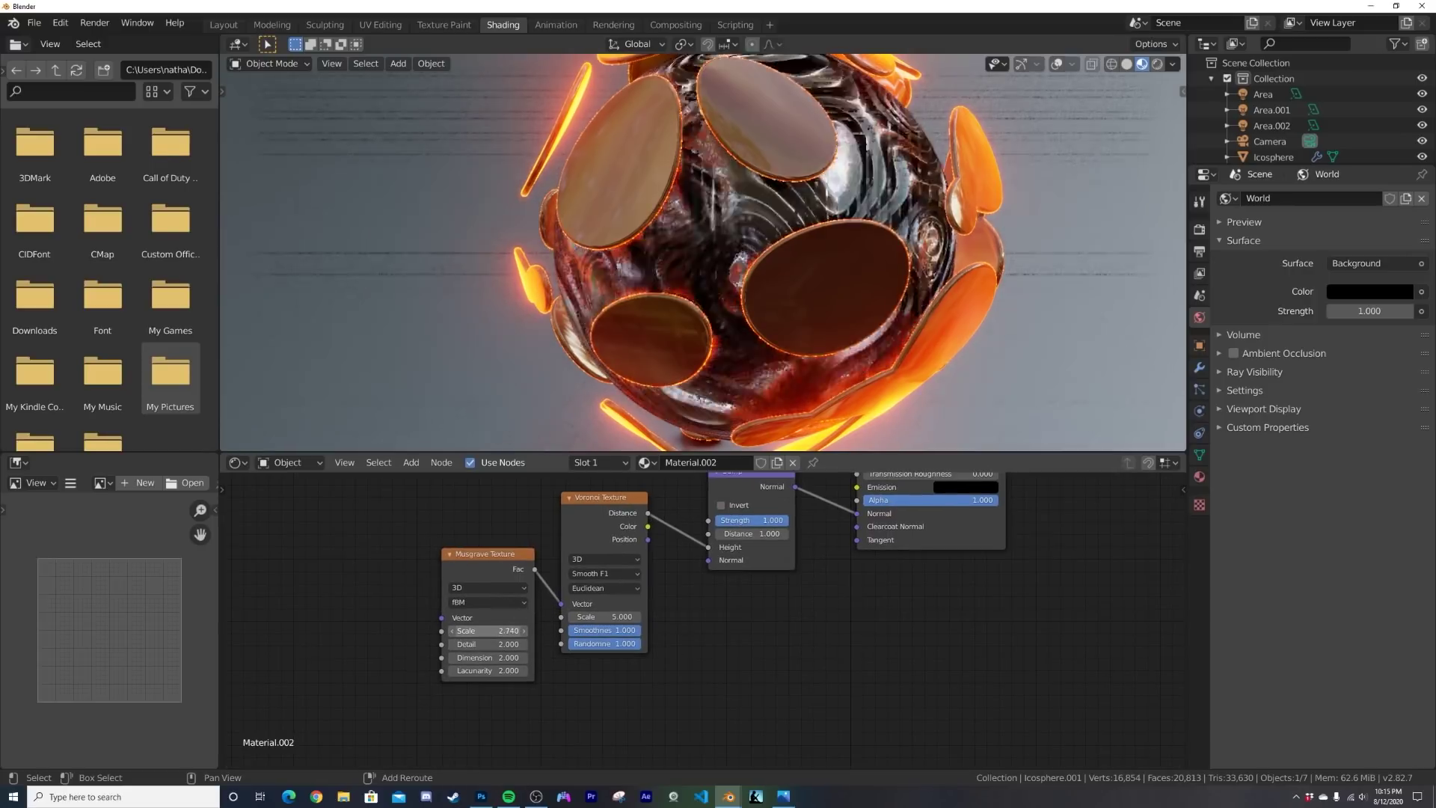
left_click_drag(463, 631, 513, 631)
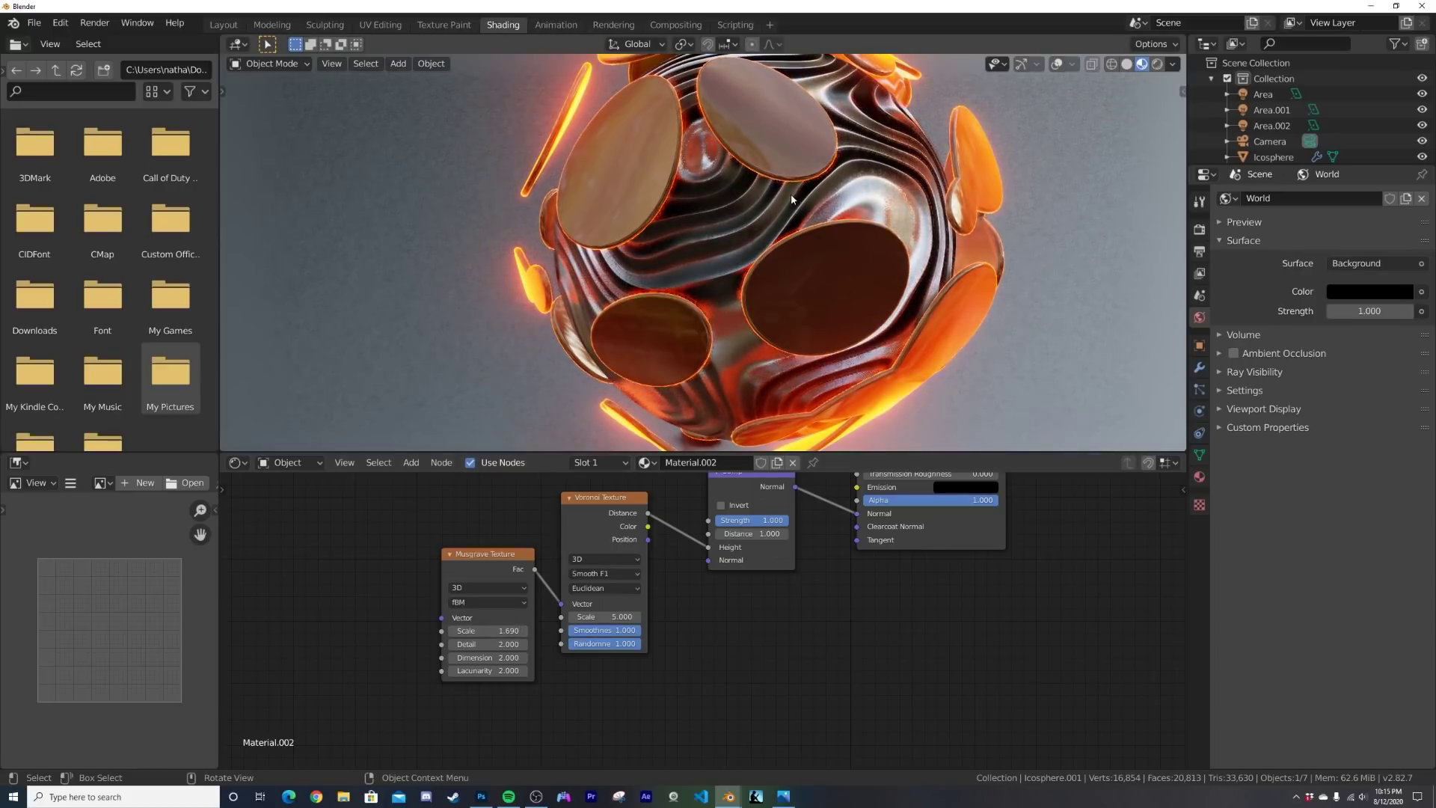
scroll(743, 298, "down", 2)
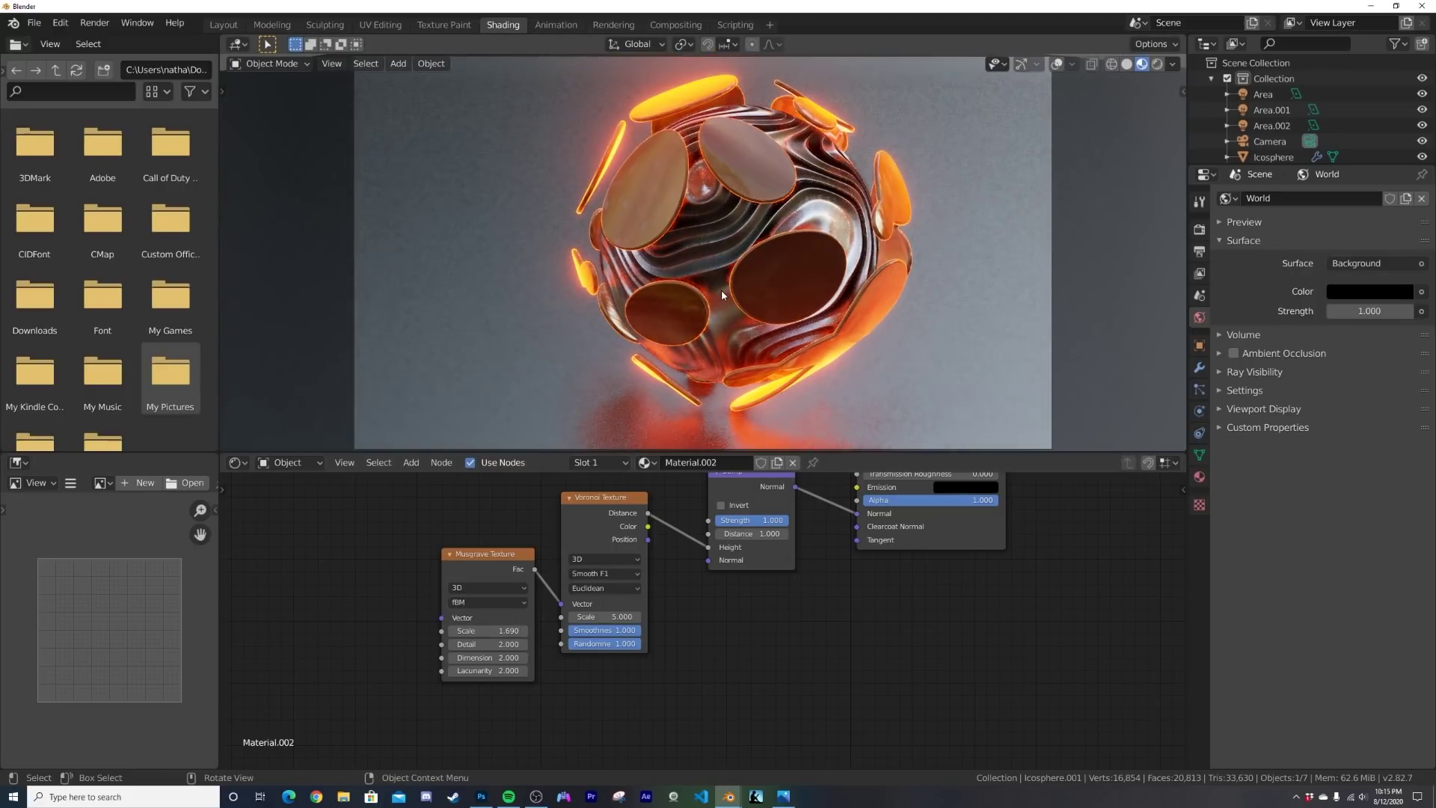
scroll(721, 289, "up", 5)
scroll(657, 266, "up", 2)
scroll(658, 231, "down", 2)
Step: Add a ColorRamp node to the sphere's material and connect its Color output to the Principled BSDF's Roughness input
middle_click_drag(838, 484, 773, 599)
scroll(773, 591, "down", 4)
middle_click_drag(726, 512, 699, 583)
key("shift+a")
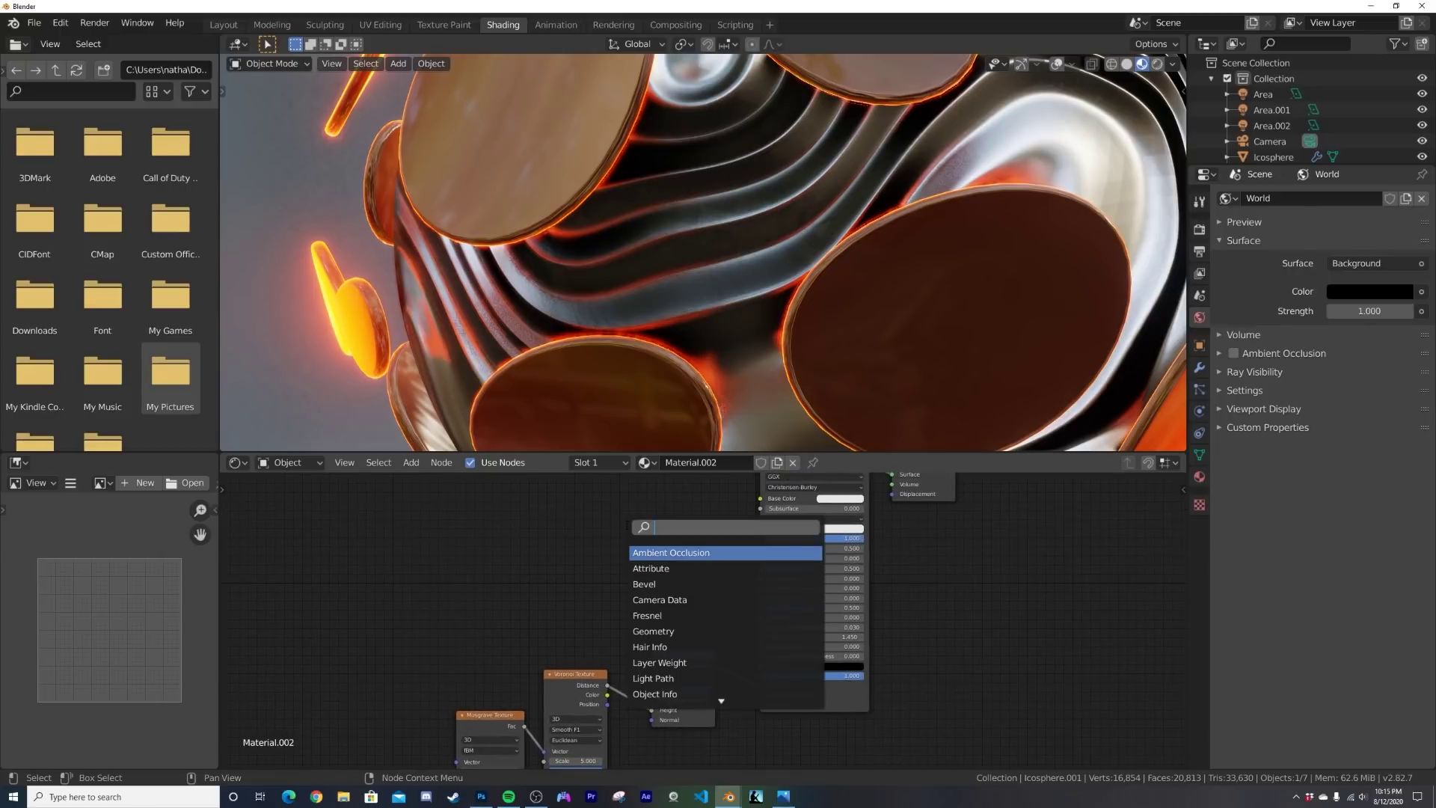
type("col")
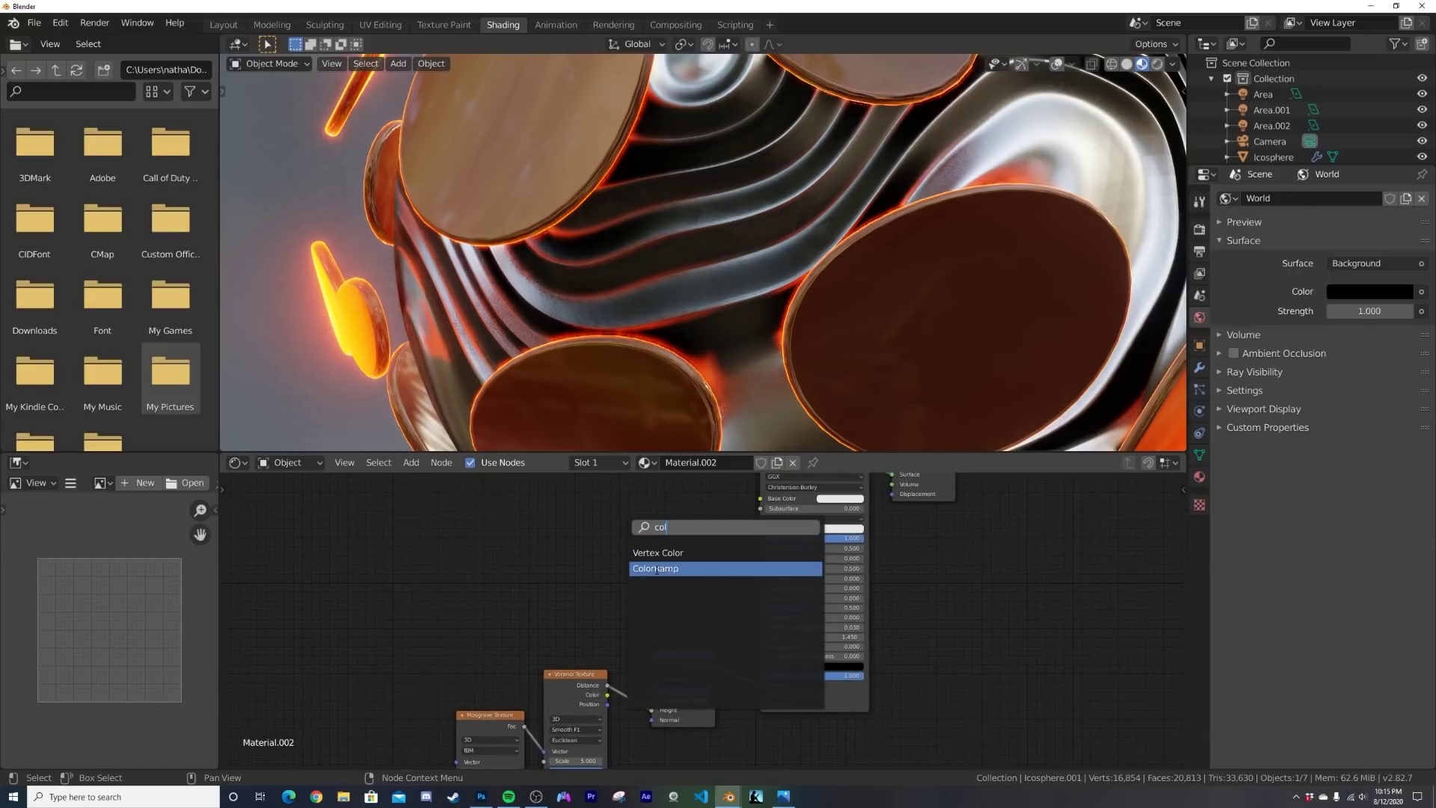
left_click(653, 567)
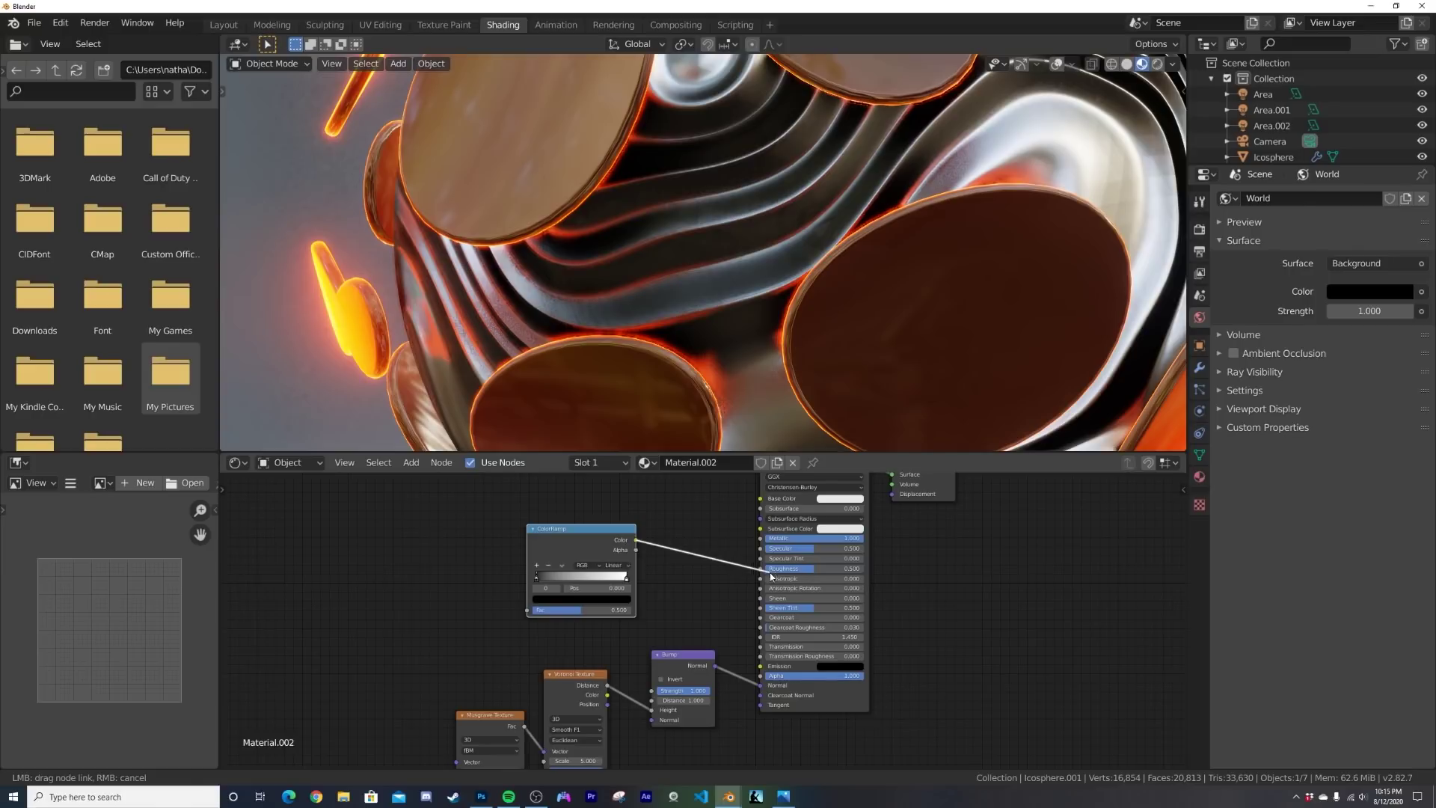
left_click_drag(770, 572, 770, 572)
left_click_drag(528, 529, 586, 544)
Step: Add a second Musgrave Texture and connect its Fac output to the ColorRamp's Fac input
key("shift+a")
type("mus")
left_click(606, 571)
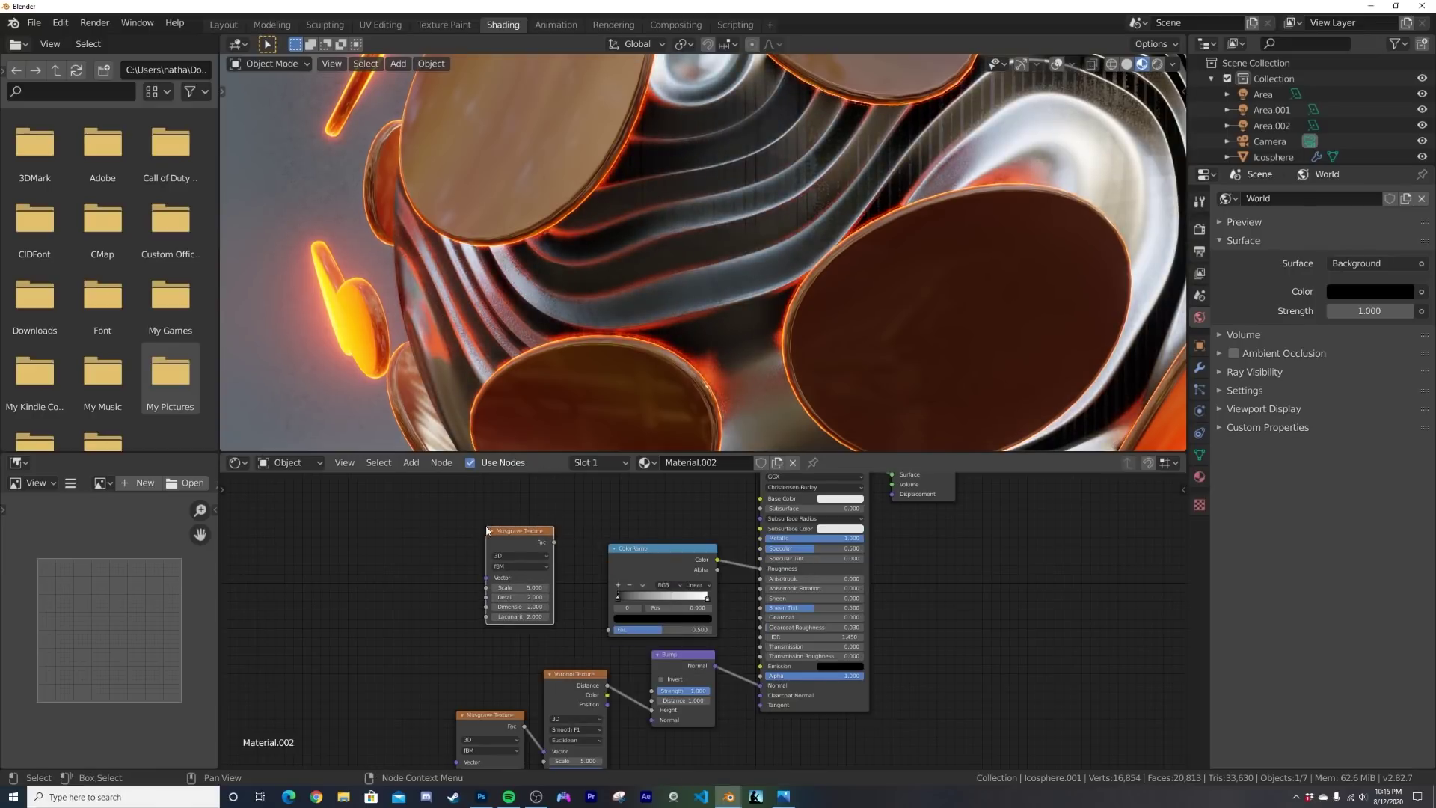
left_click_drag(520, 498, 555, 571)
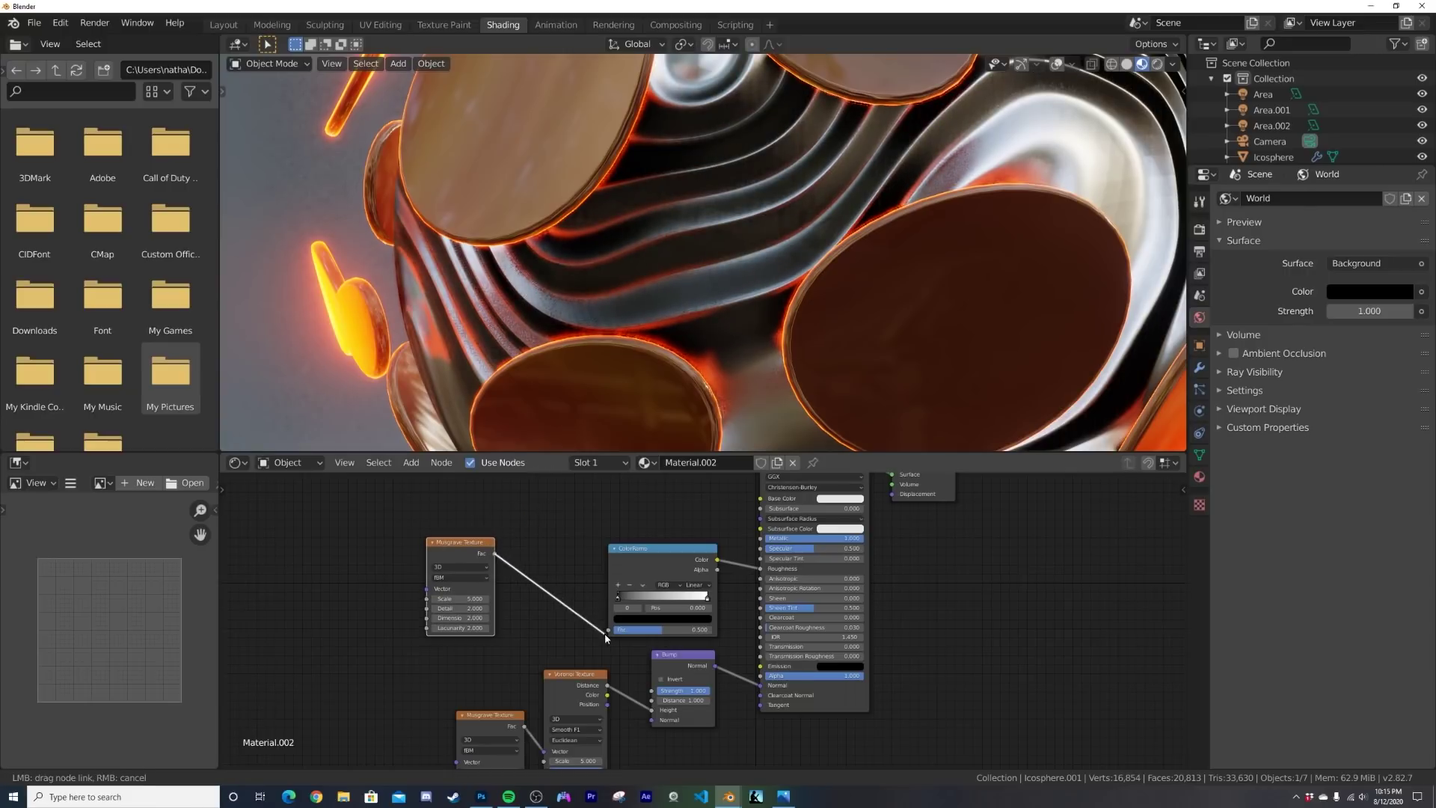
left_click_drag(609, 633, 610, 634)
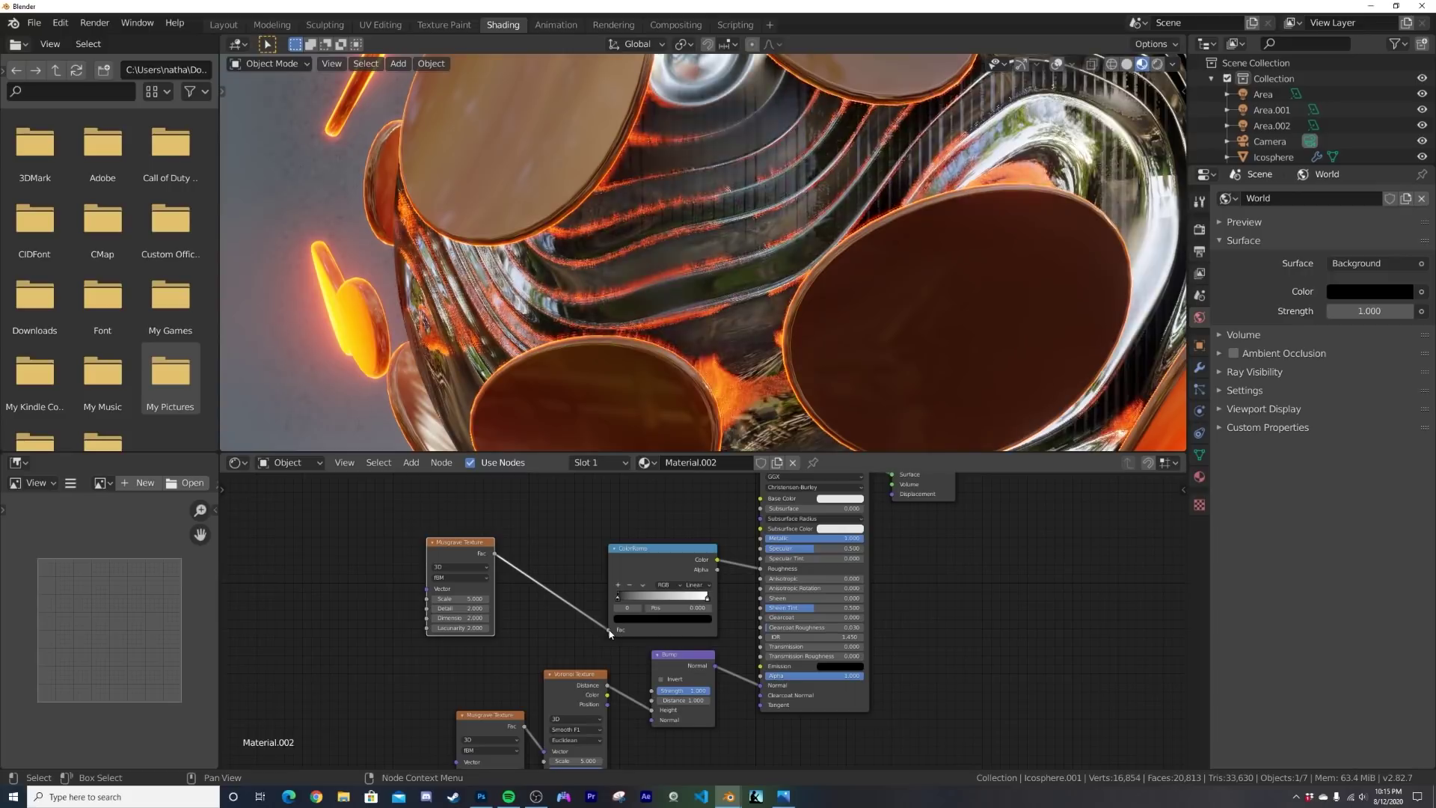
Step: Set the second Musgrave Texture's Detail to 16.000 and Dimension to 0.000
scroll(440, 619, "up", 6)
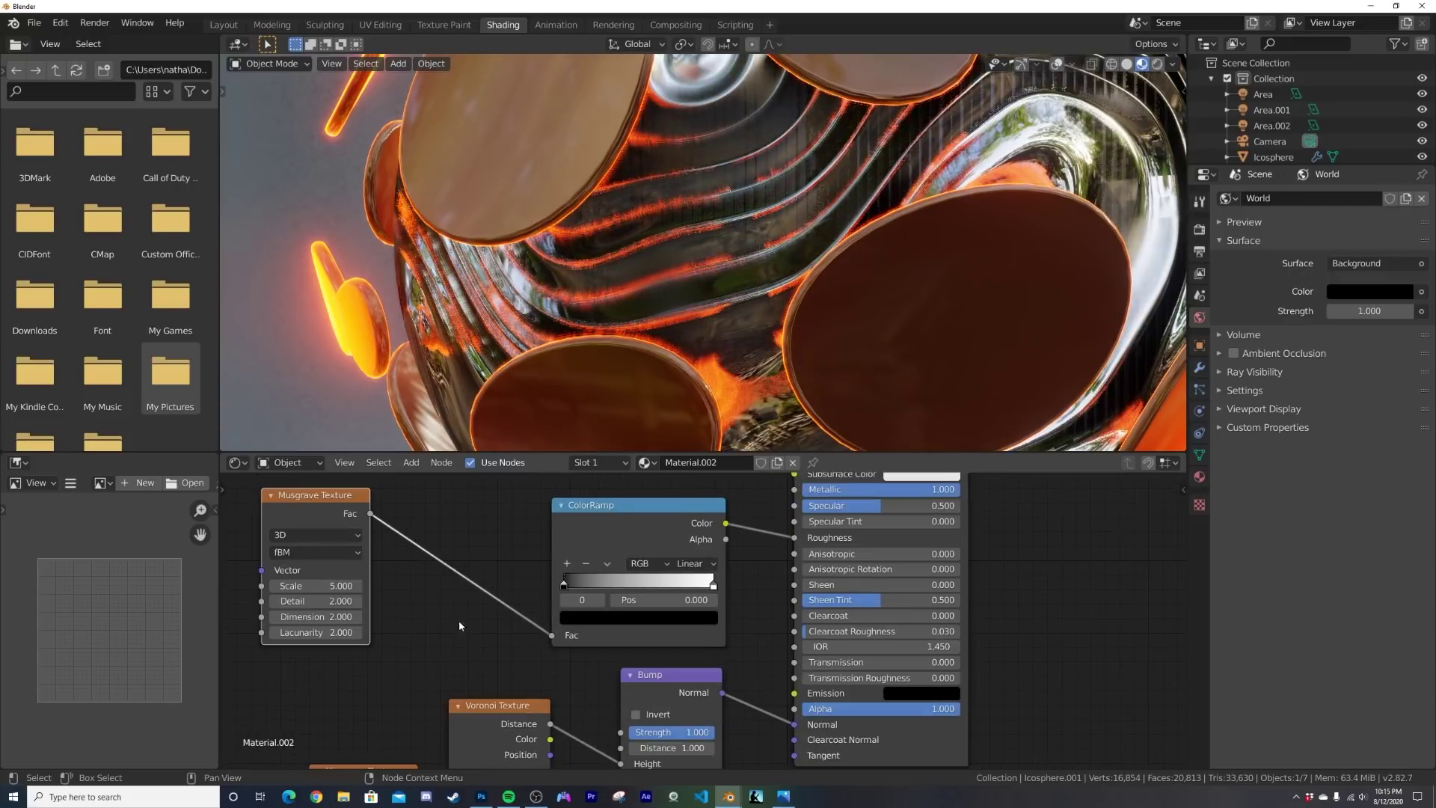
middle_click_drag(459, 621, 577, 648)
scroll(576, 648, "up", 1)
left_click_drag(426, 647, 568, 630)
scroll(738, 351, "up", 4)
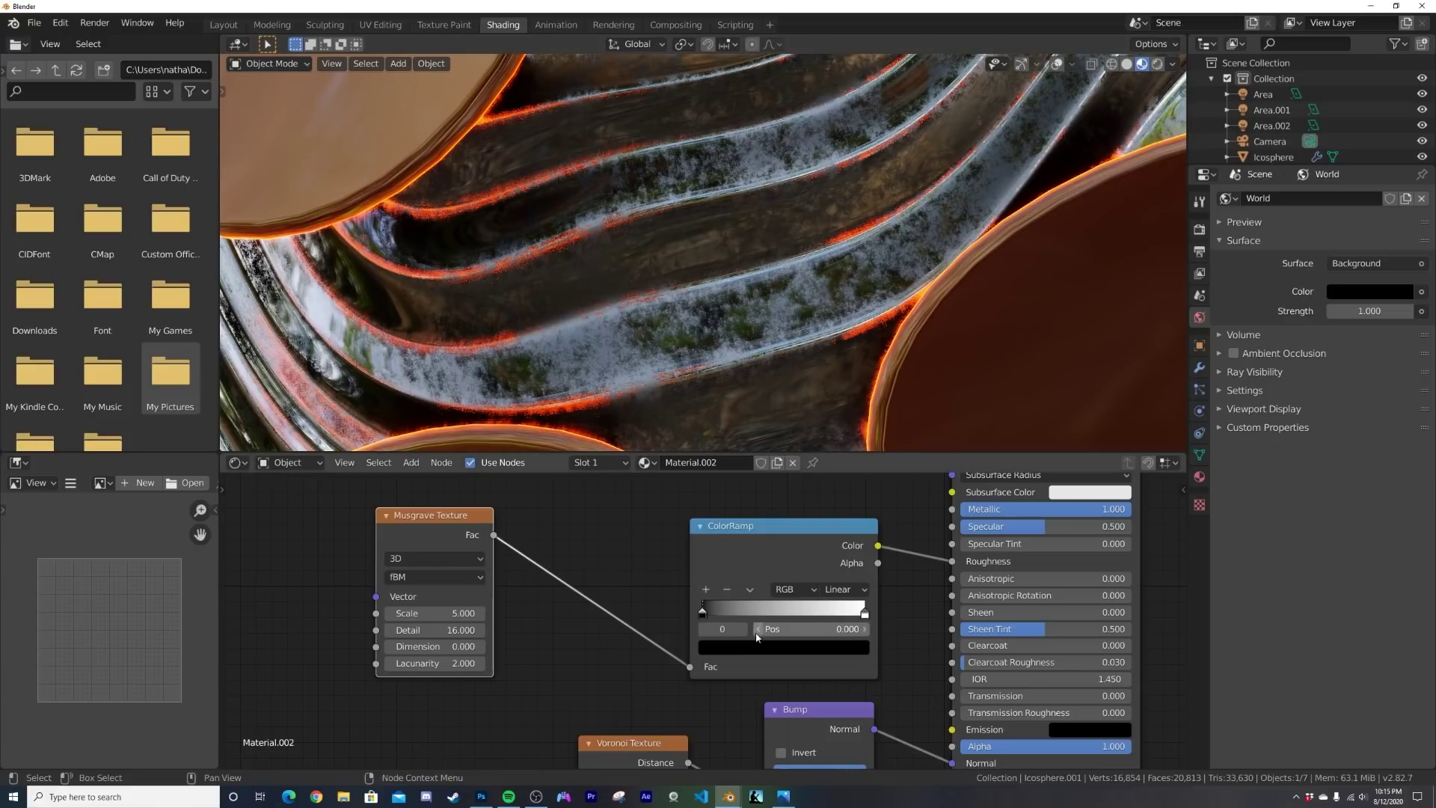
Step: Lighten the roughness ColorRamp's black stop to a mid grey and switch the viewport to Rendered shading
left_click(736, 647)
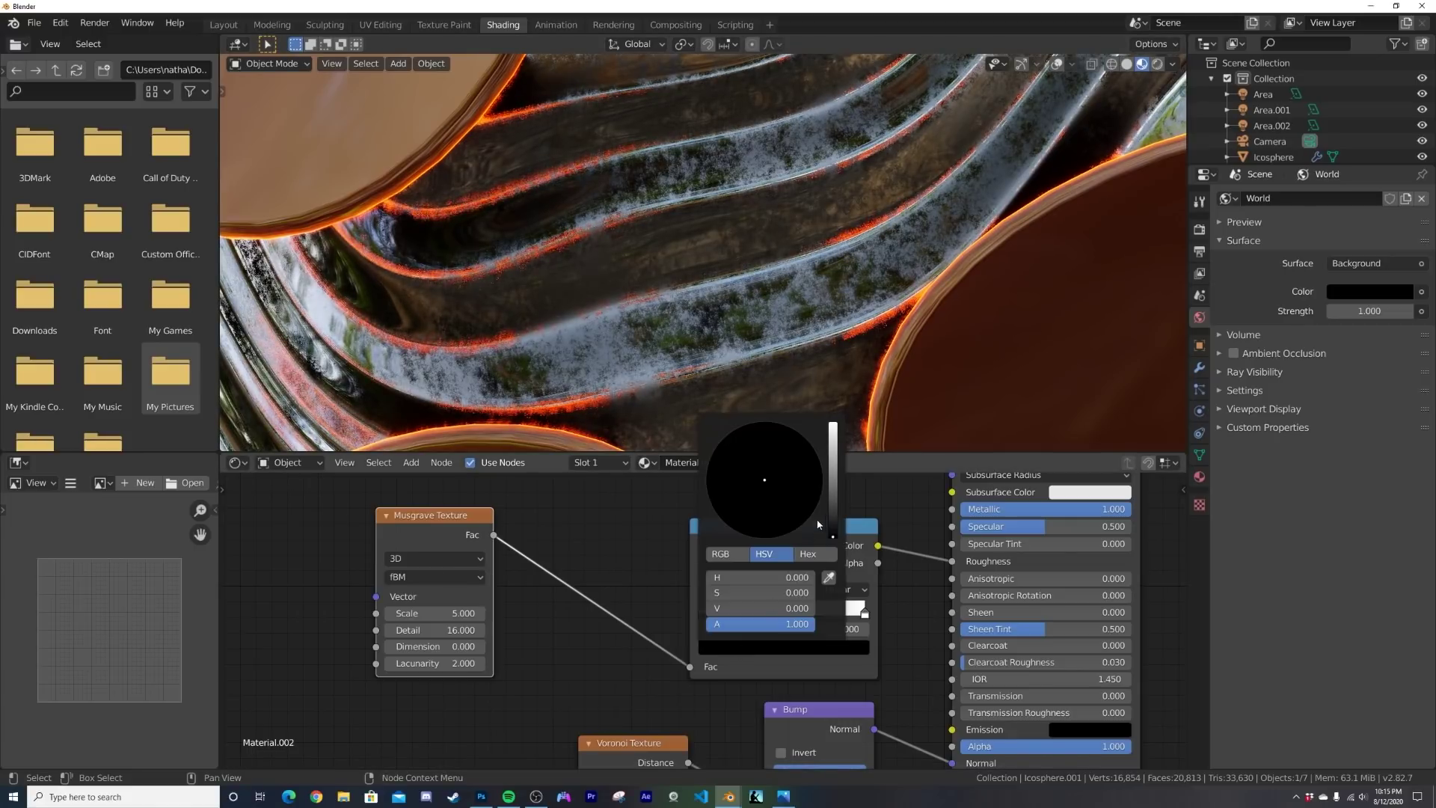
left_click_drag(833, 537, 838, 455)
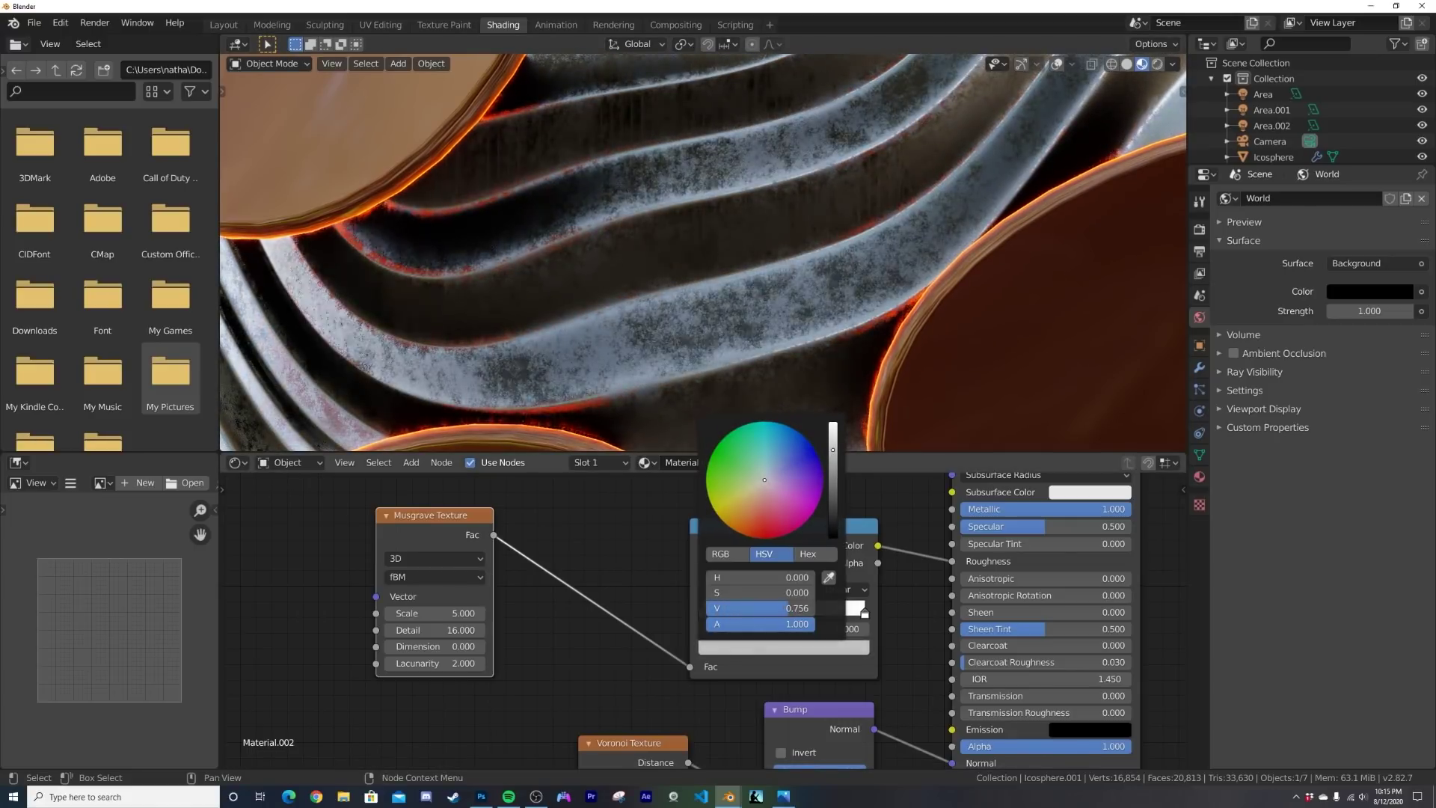
scroll(850, 262, "down", 4)
scroll(771, 241, "down", 3)
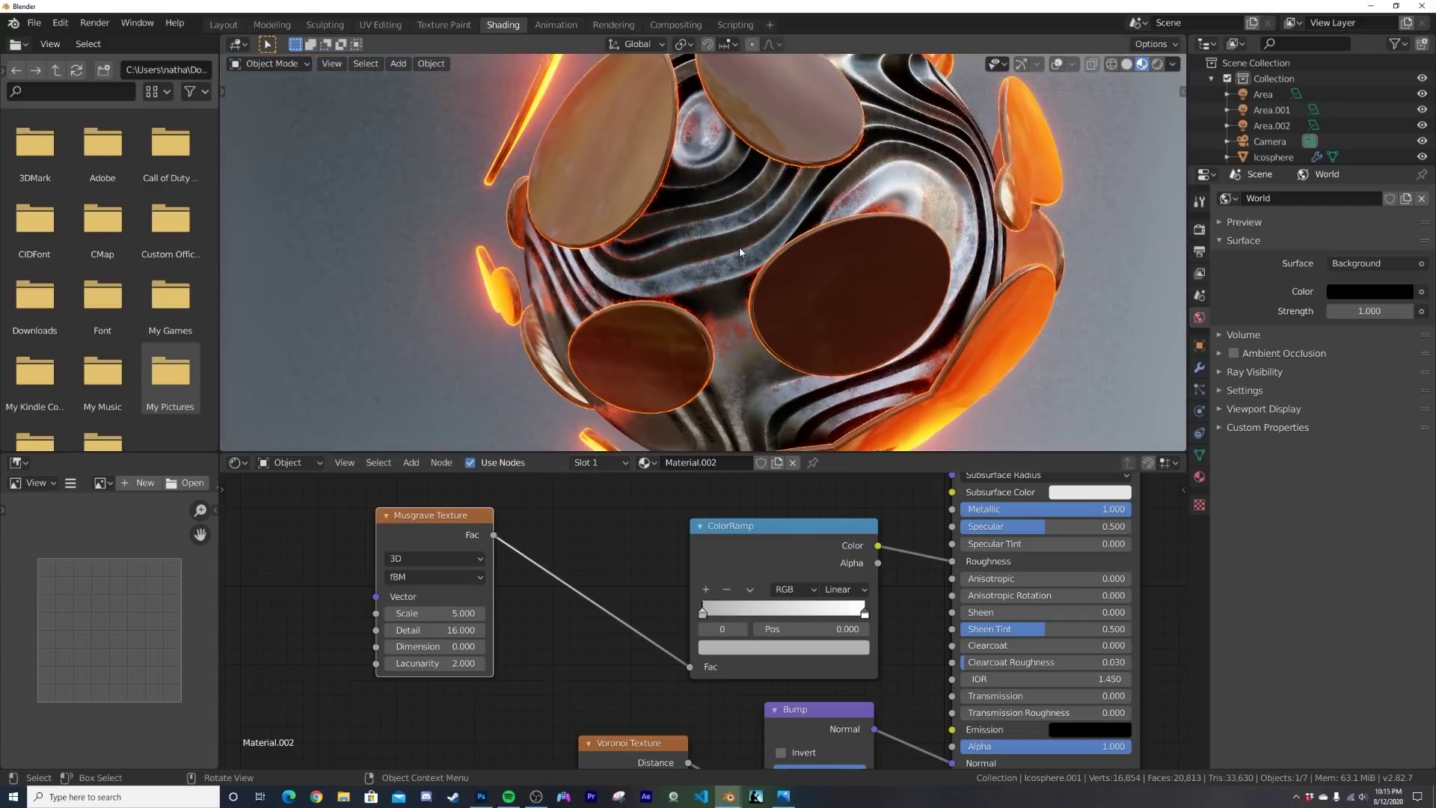
scroll(703, 288, "up", 5)
scroll(887, 194, "down", 4)
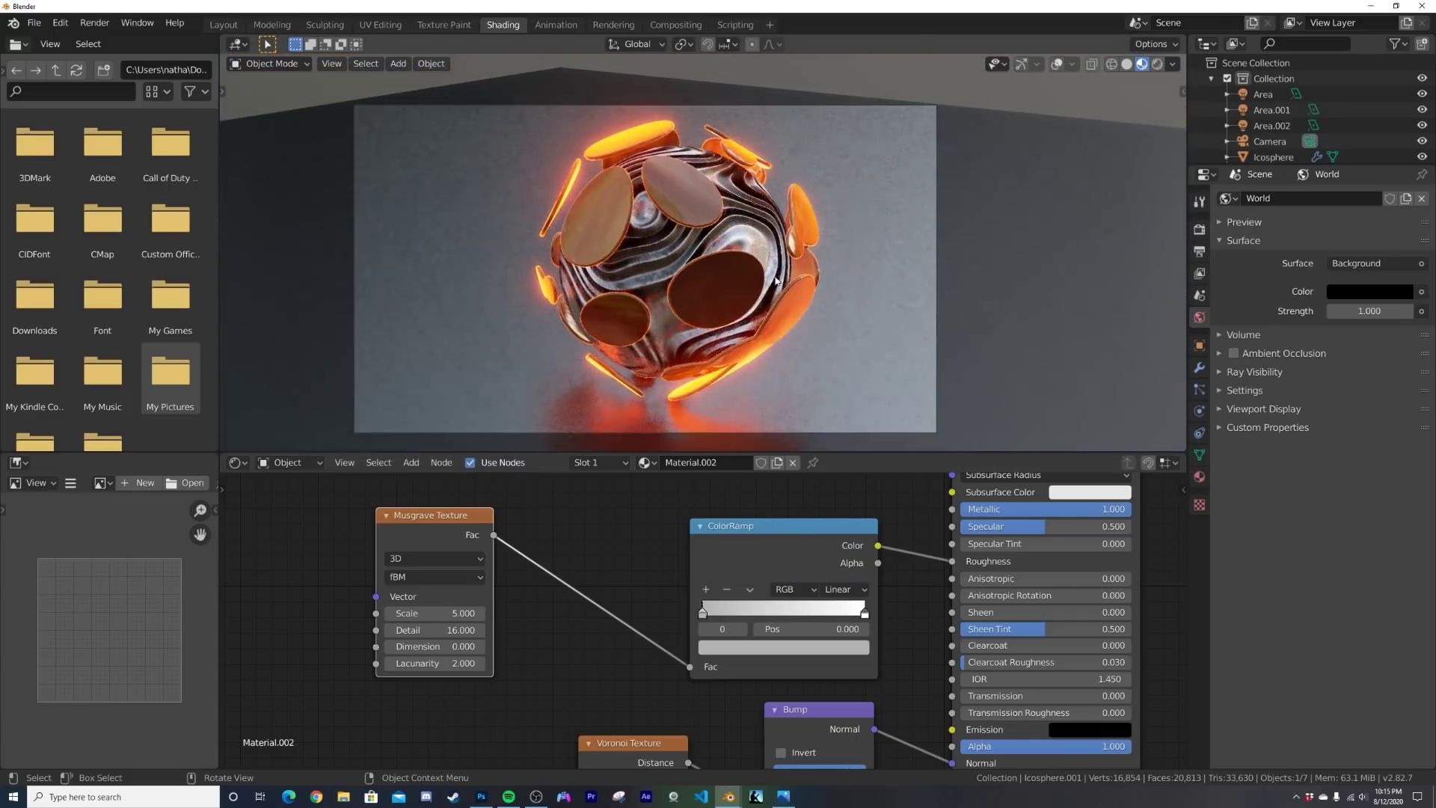
scroll(756, 296, "up", 5)
key("z")
left_click(754, 236)
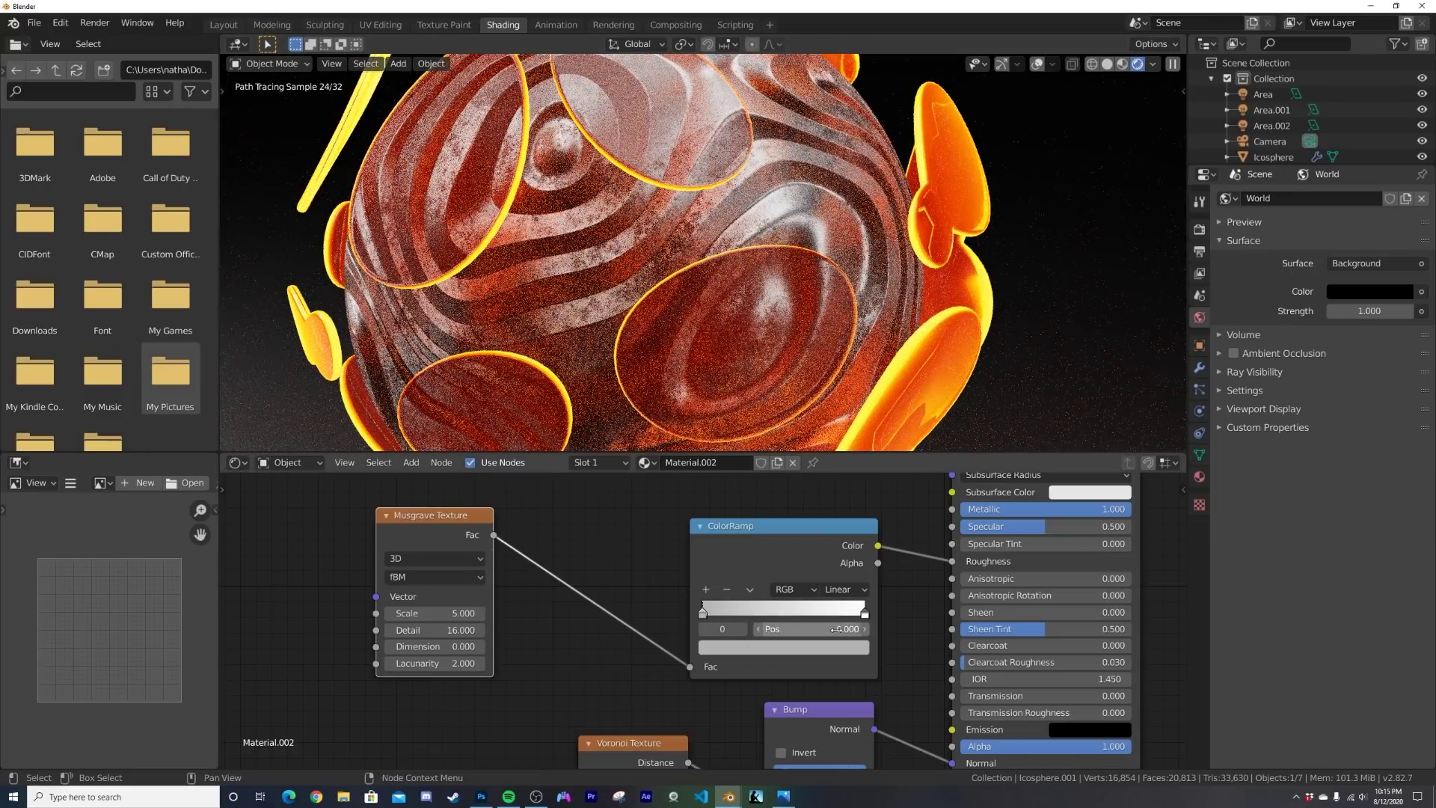
left_click(812, 648)
left_click_drag(834, 457, 833, 478)
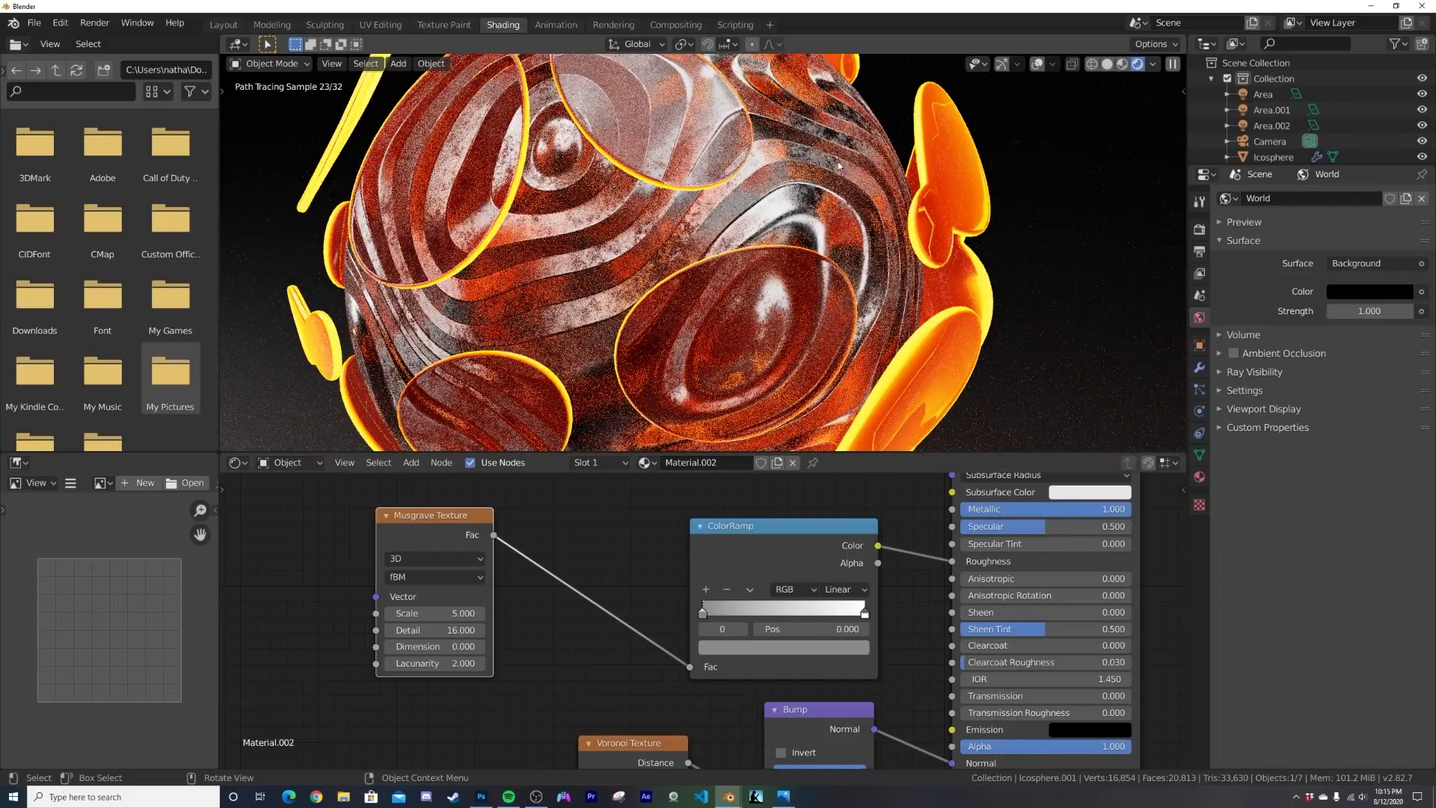
Step: Darken the sphere material's Base Color to a light grey
middle_click_drag(922, 600, 791, 655)
left_click(958, 495)
left_click_drag(1051, 289, 1050, 295)
scroll(644, 243, "down", 3)
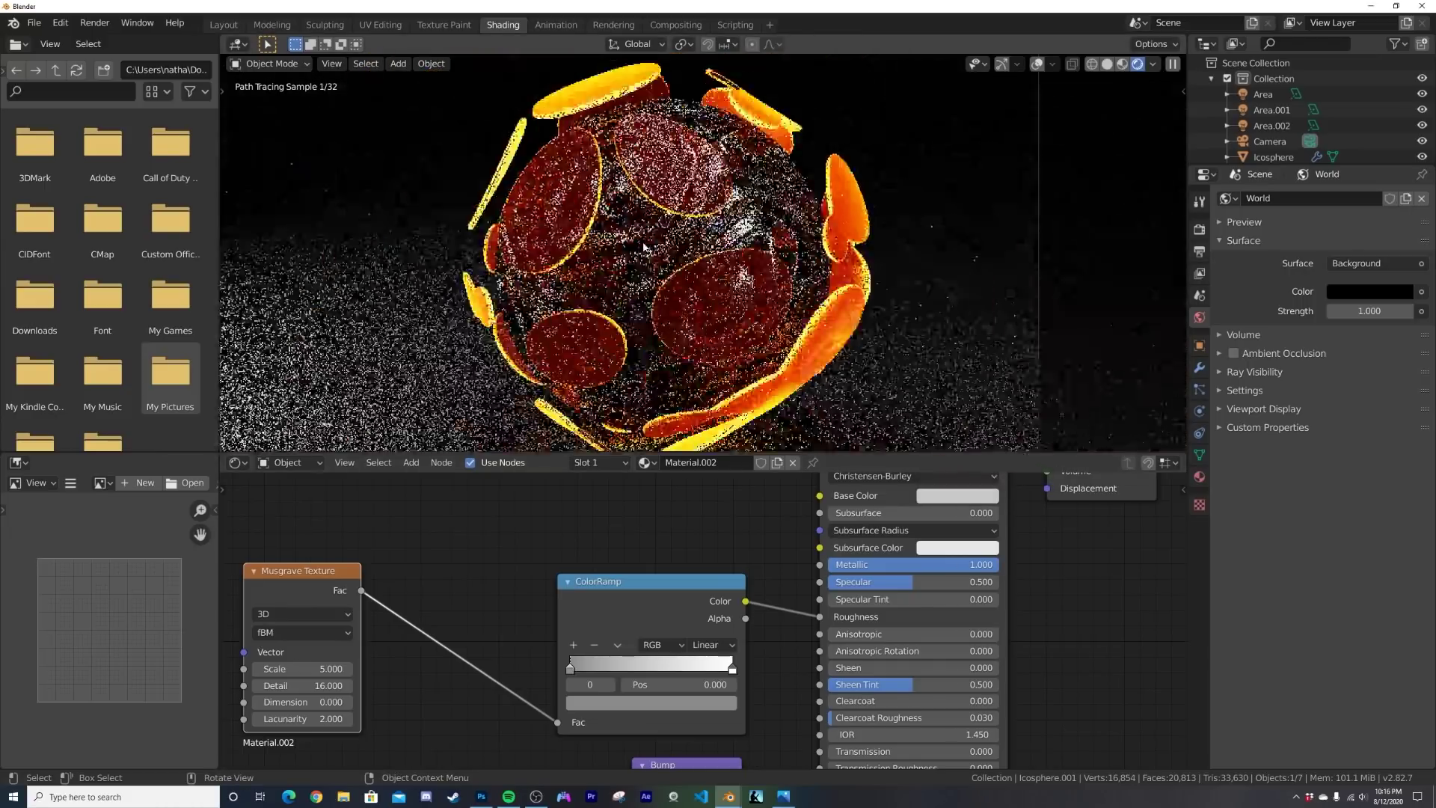
scroll(644, 247, "down", 3)
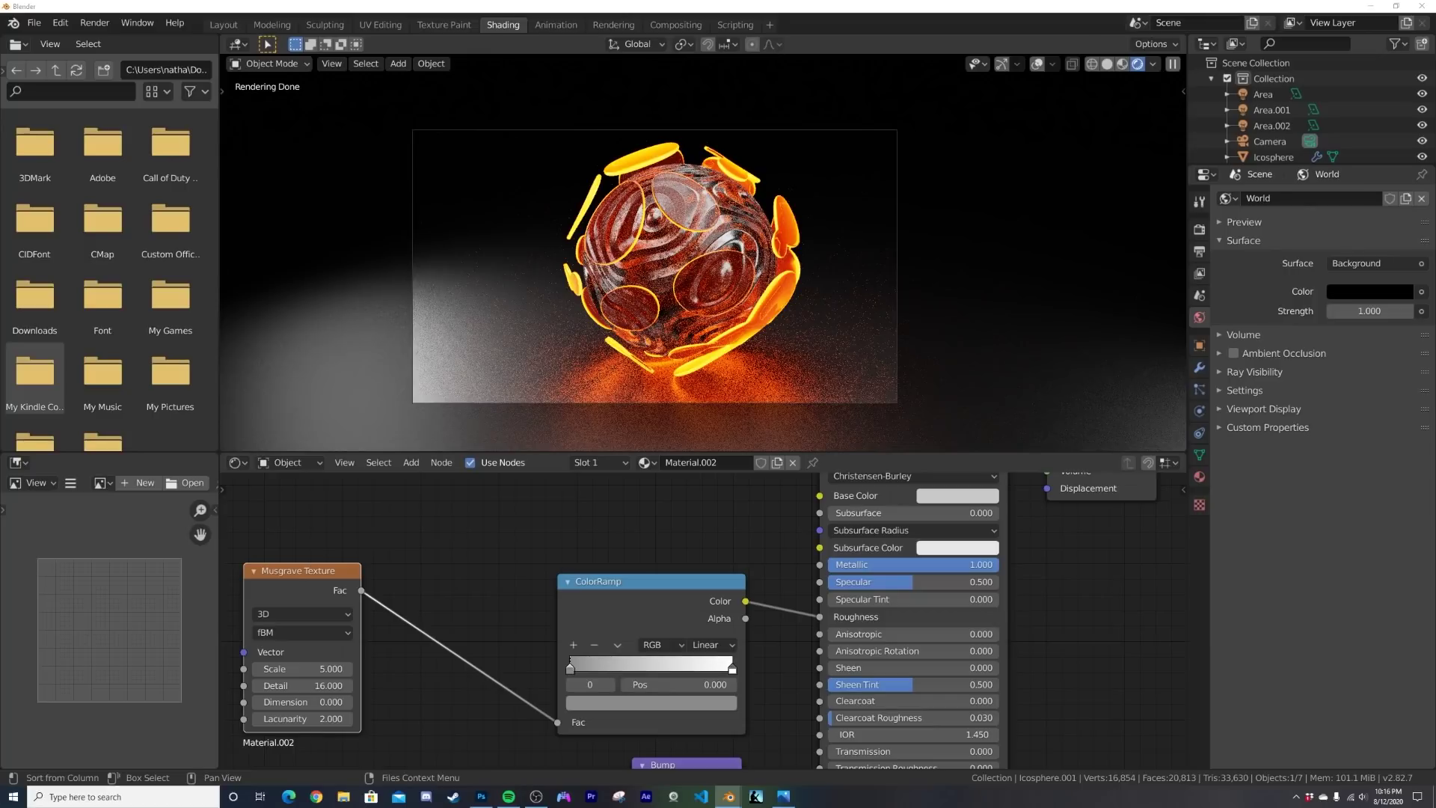
Step: Add a Bump node to the floor plane's material and connect its Normal output to the Principled BSDF's Normal input
left_click(481, 371)
scroll(635, 627, "down", 5)
middle_click_drag(634, 627, 612, 560)
scroll(647, 592, "up", 4)
key("shift+a")
left_click(650, 591)
type("bump")
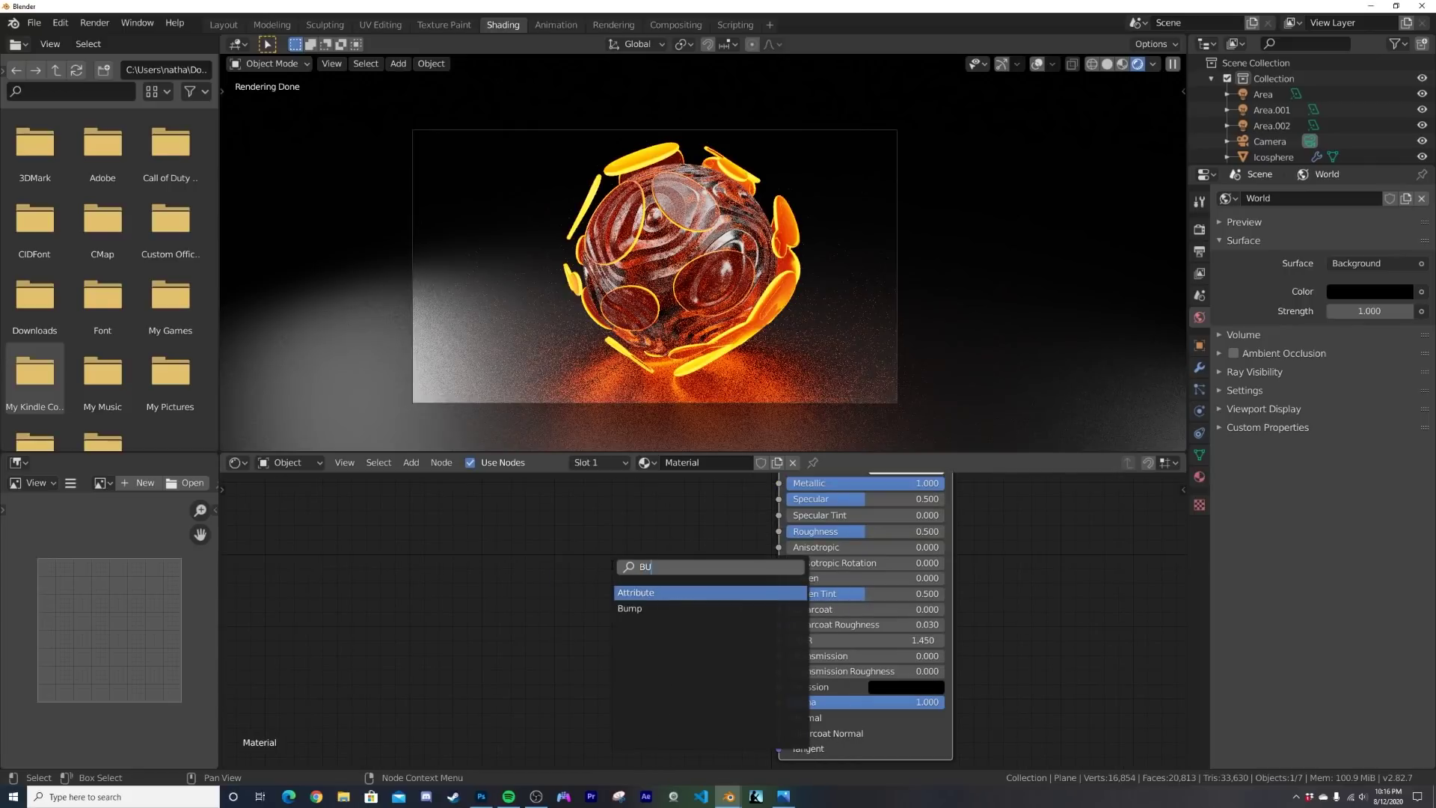
key("Return")
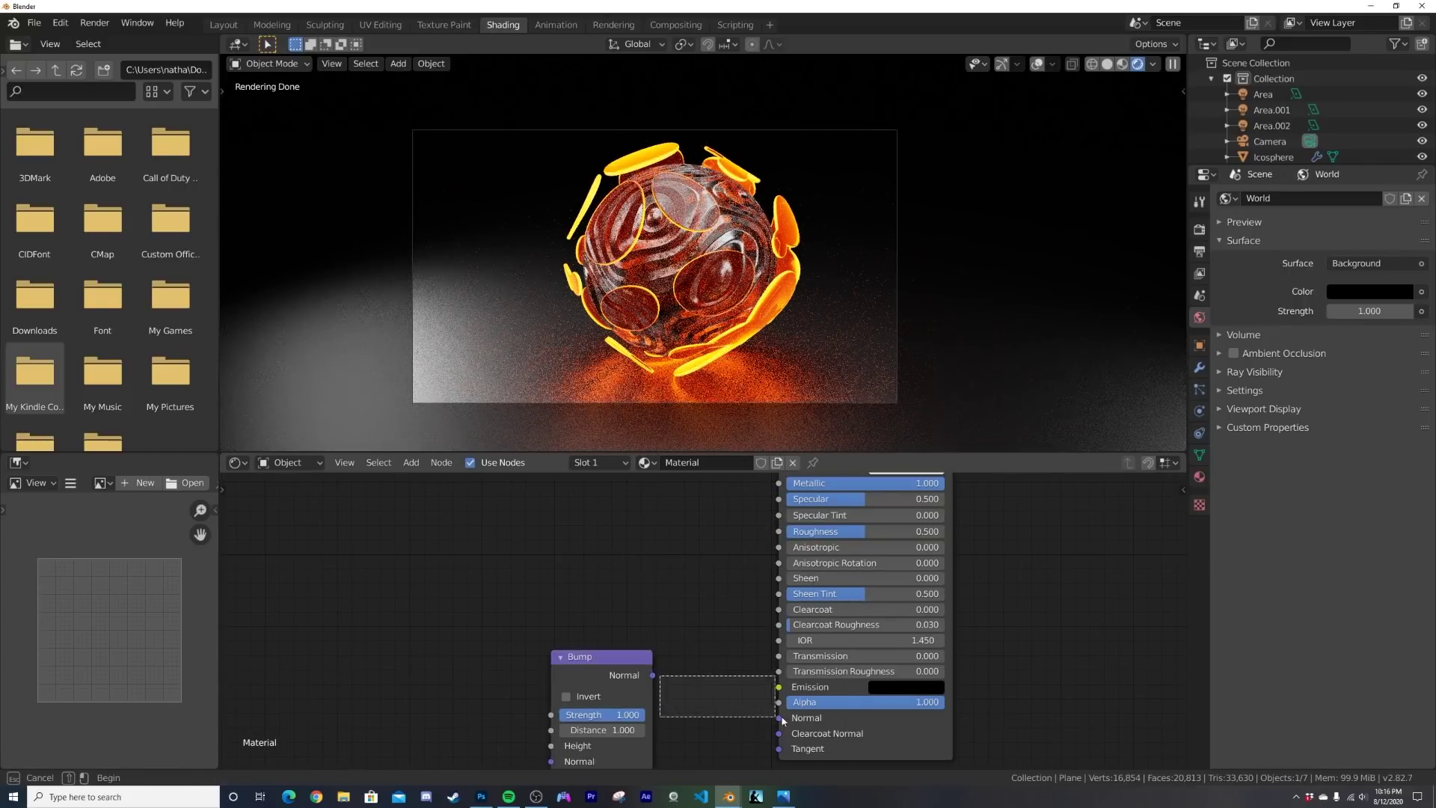
left_click_drag(758, 712, 777, 718)
Step: Add a Magic Texture and connect its Color output to the Height input of the floor's Bump node
middle_click_drag(609, 680, 733, 657)
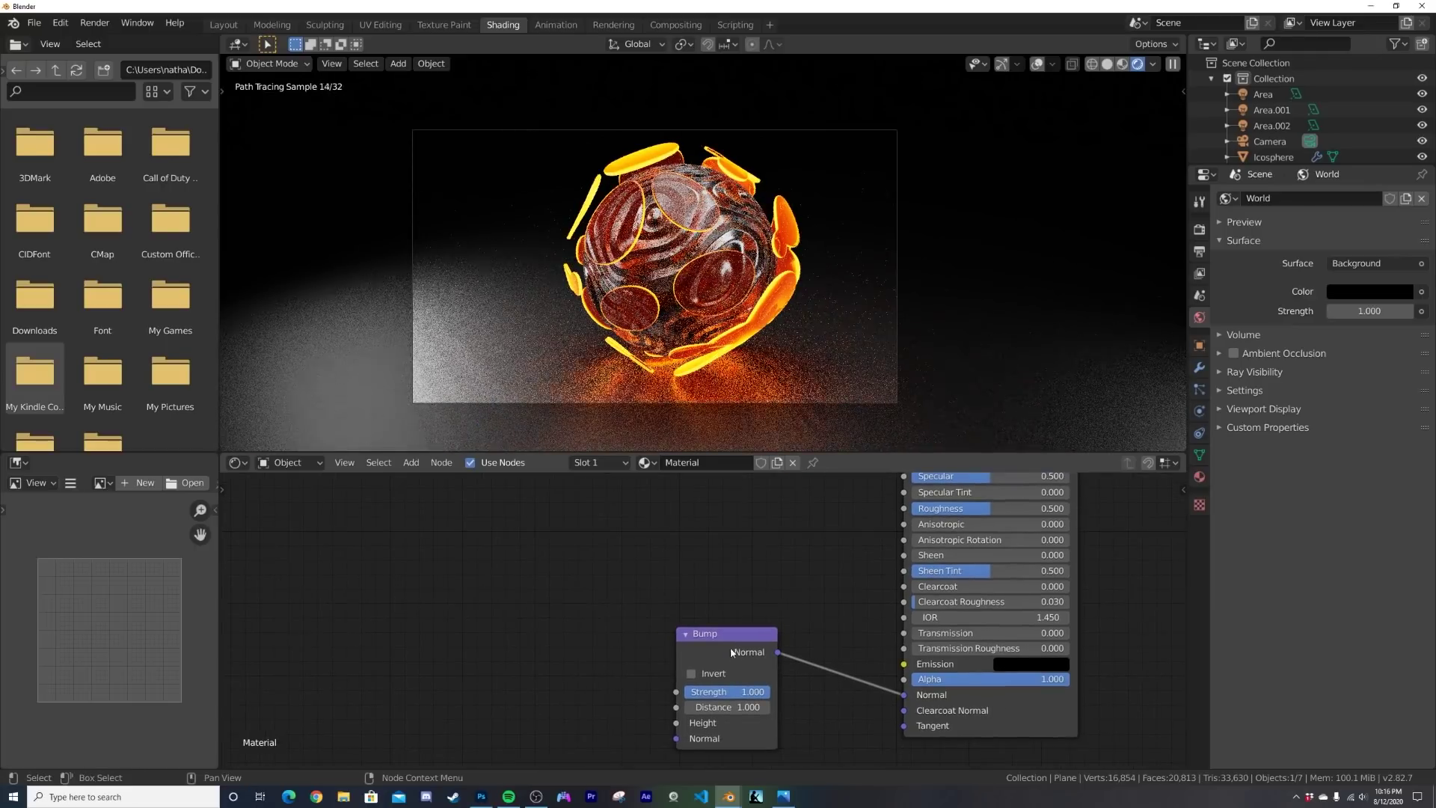
key("shift+a")
left_click(591, 617)
type("MAG")
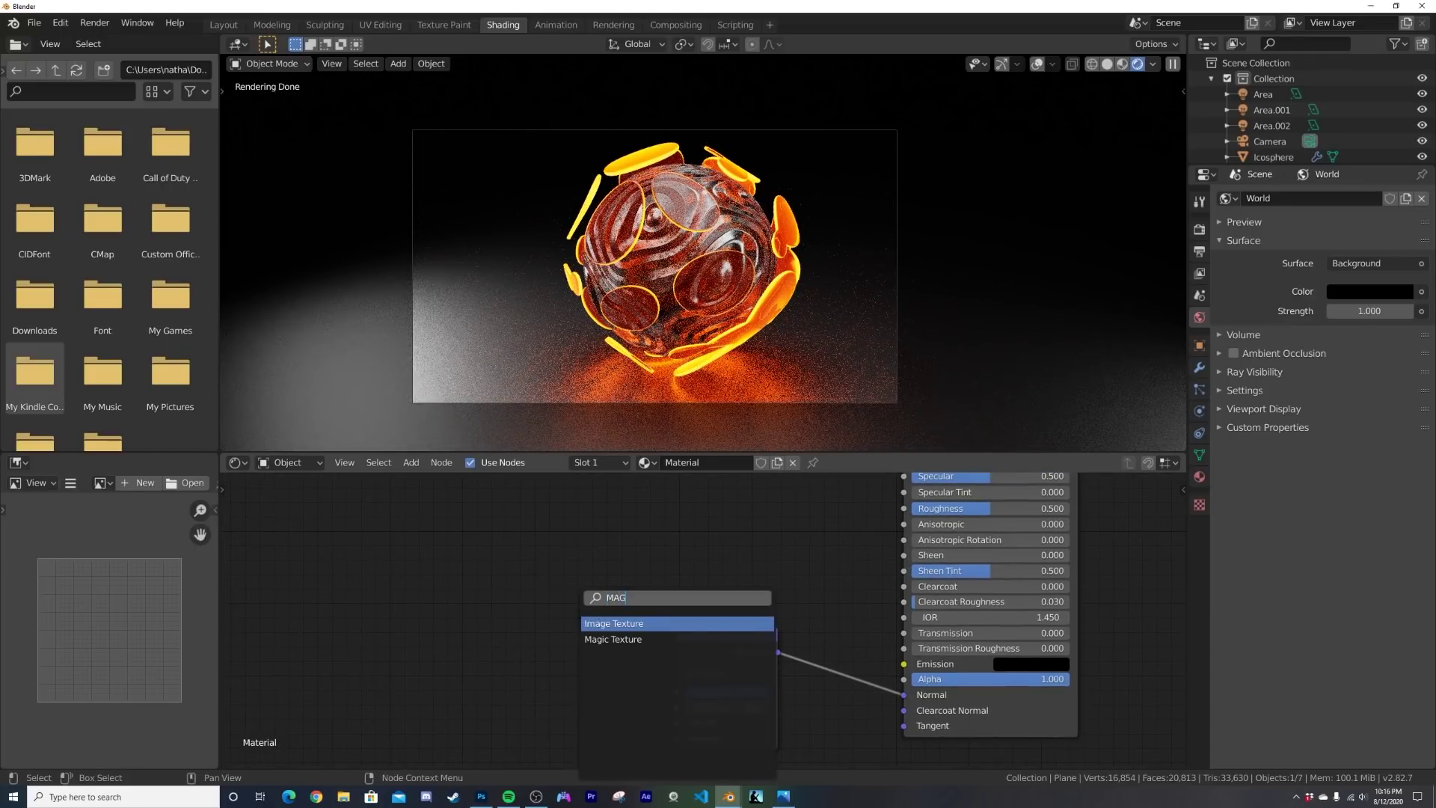
left_click(626, 637)
left_click_drag(592, 672, 678, 722)
scroll(676, 386, "up", 1)
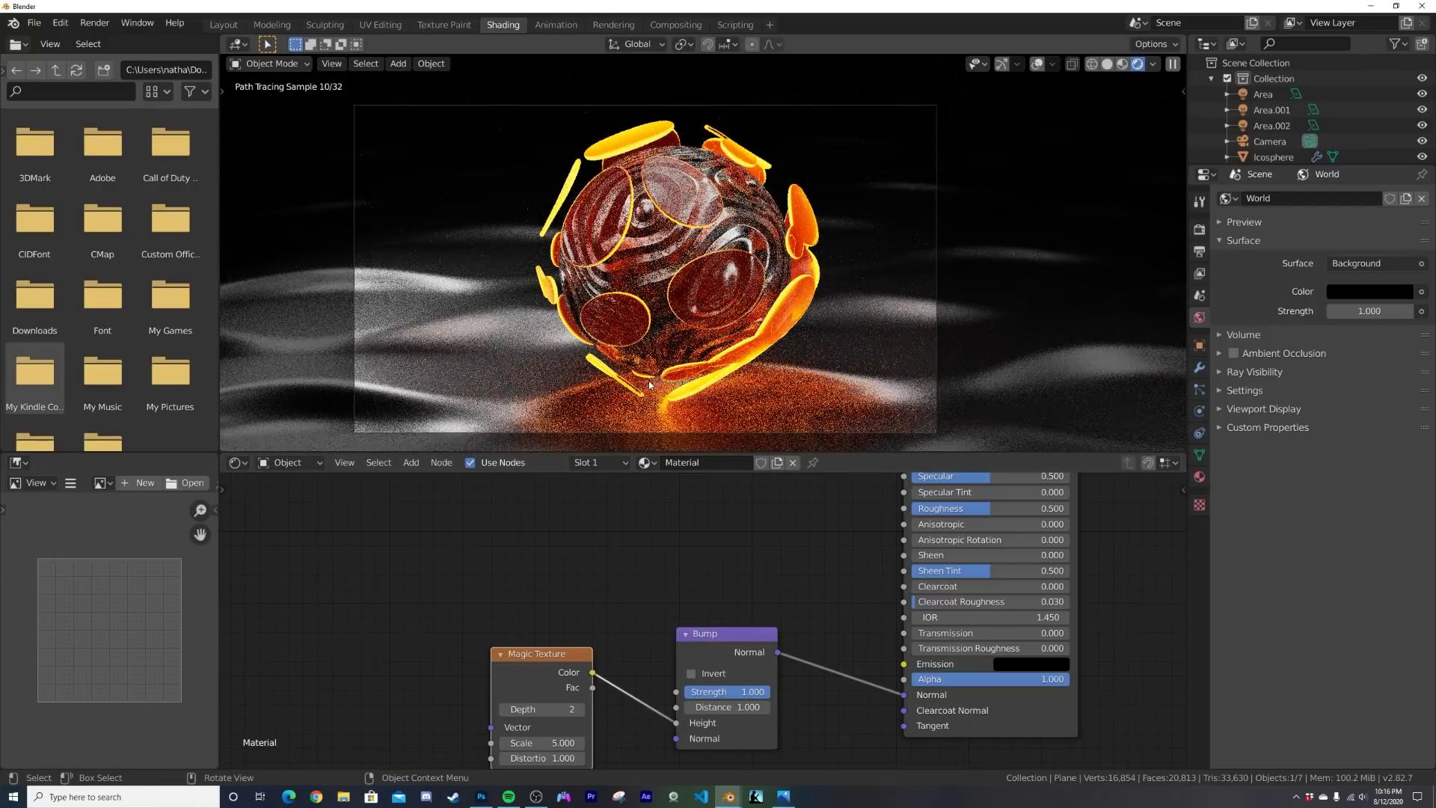
Step: Switch the viewport to Material Preview and set the floor's Magic Texture to Scale 0.9, Distortion 7.3 and Depth 2
middle_click_drag(656, 639, 650, 540)
key("z")
left_click(525, 372)
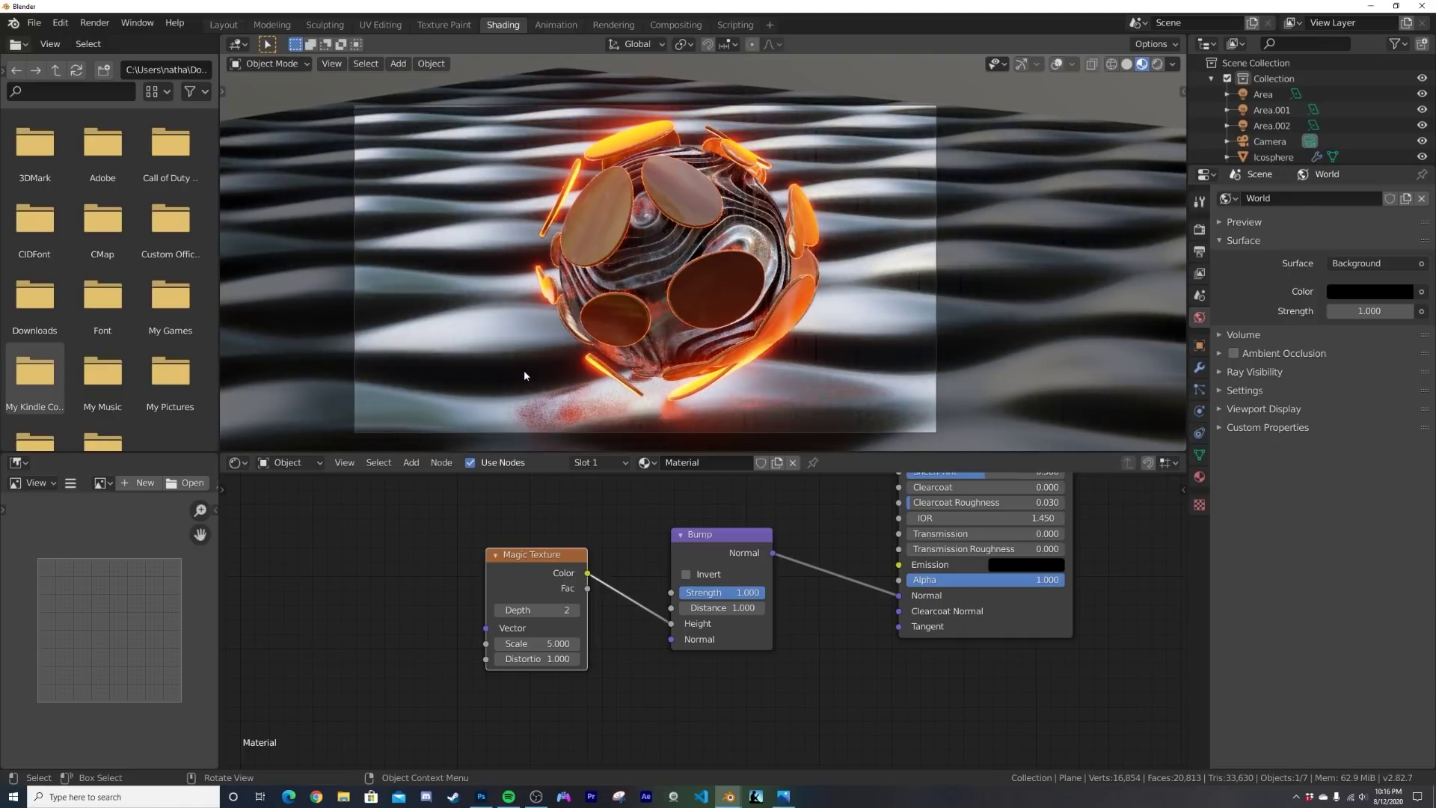
mouse_move(552, 659)
left_mouse_down()
mouse_move(577, 659)
mouse_move(490, 644)
mouse_move(545, 644)
left_mouse_up()
left_click(576, 611)
left_click(577, 610)
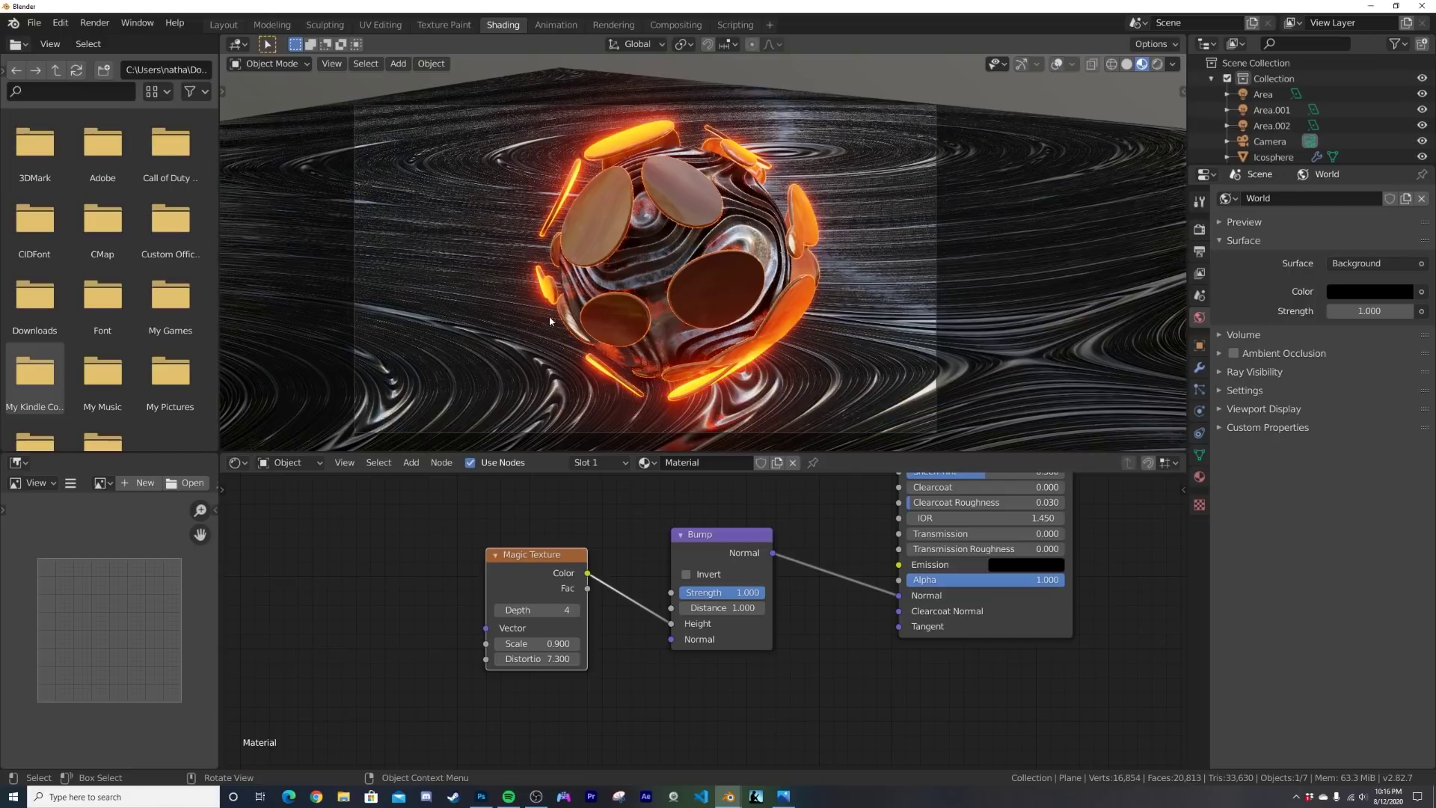
left_click(500, 609)
left_click(501, 610)
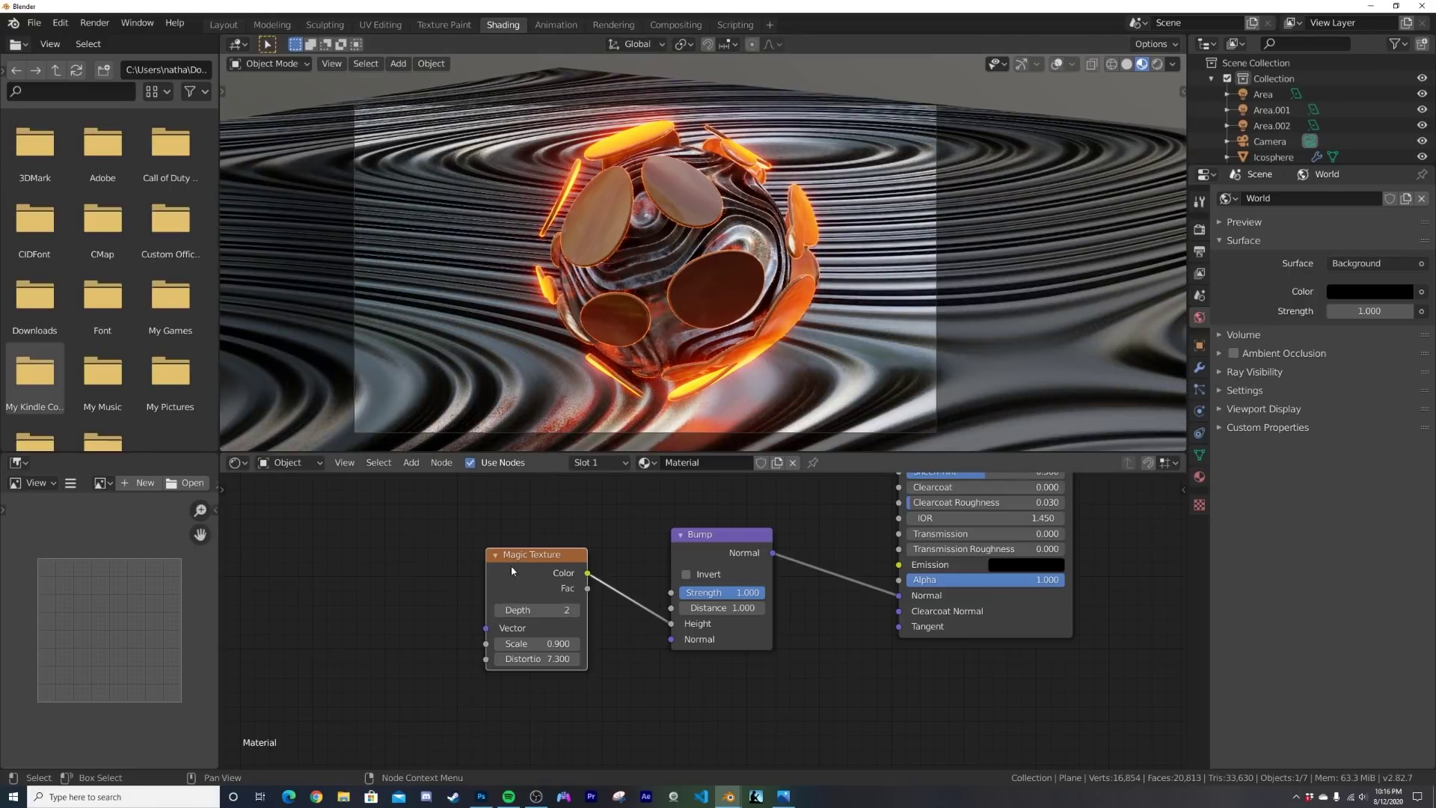
Step: Refine the Magic Texture to Distortion 9.09 and Scale 0.81, and return the viewport to Rendered shading
left_click_drag(547, 660, 701, 658, "shift")
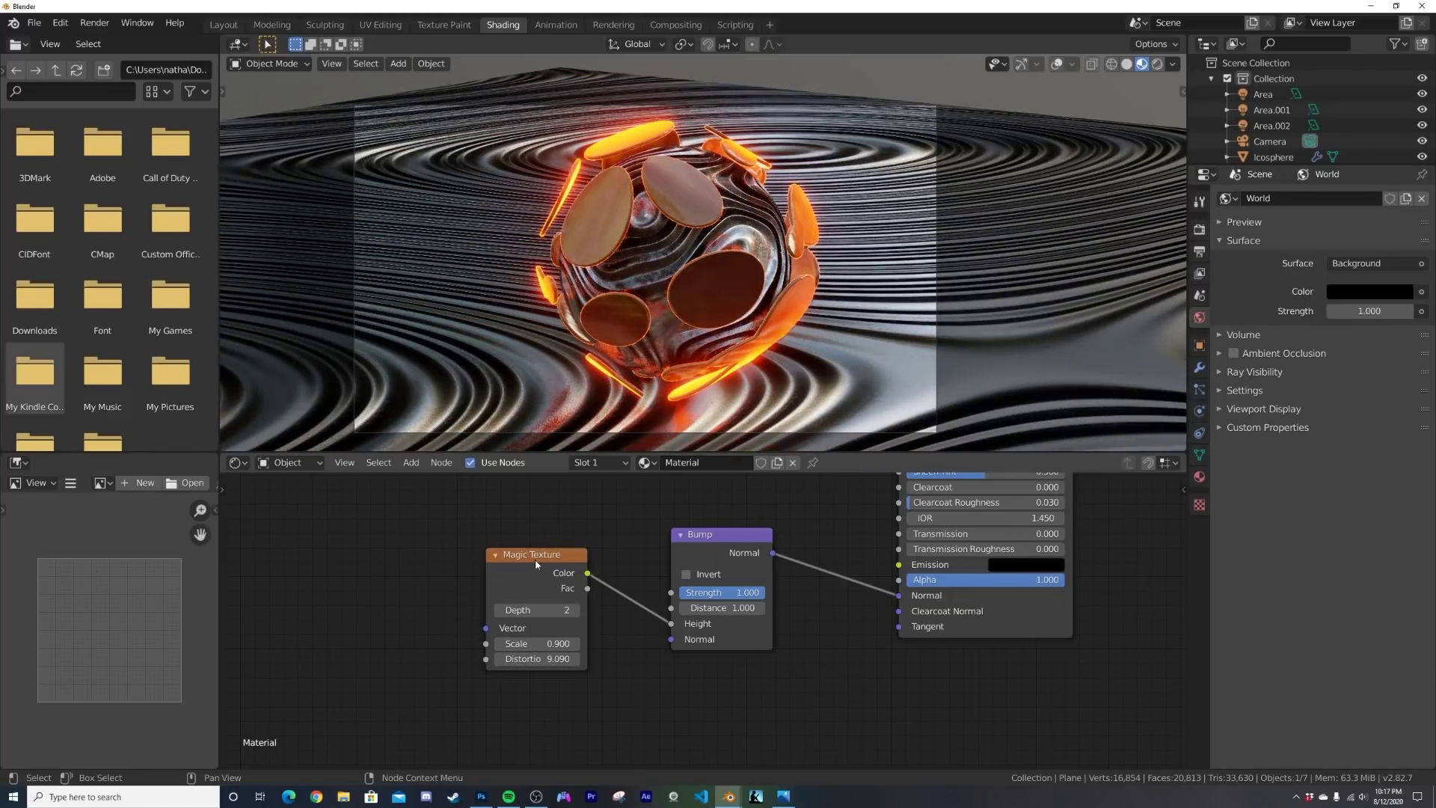
mouse_move(540, 640)
left_mouse_down()
mouse_move(494, 641)
mouse_move(522, 641)
left_mouse_up()
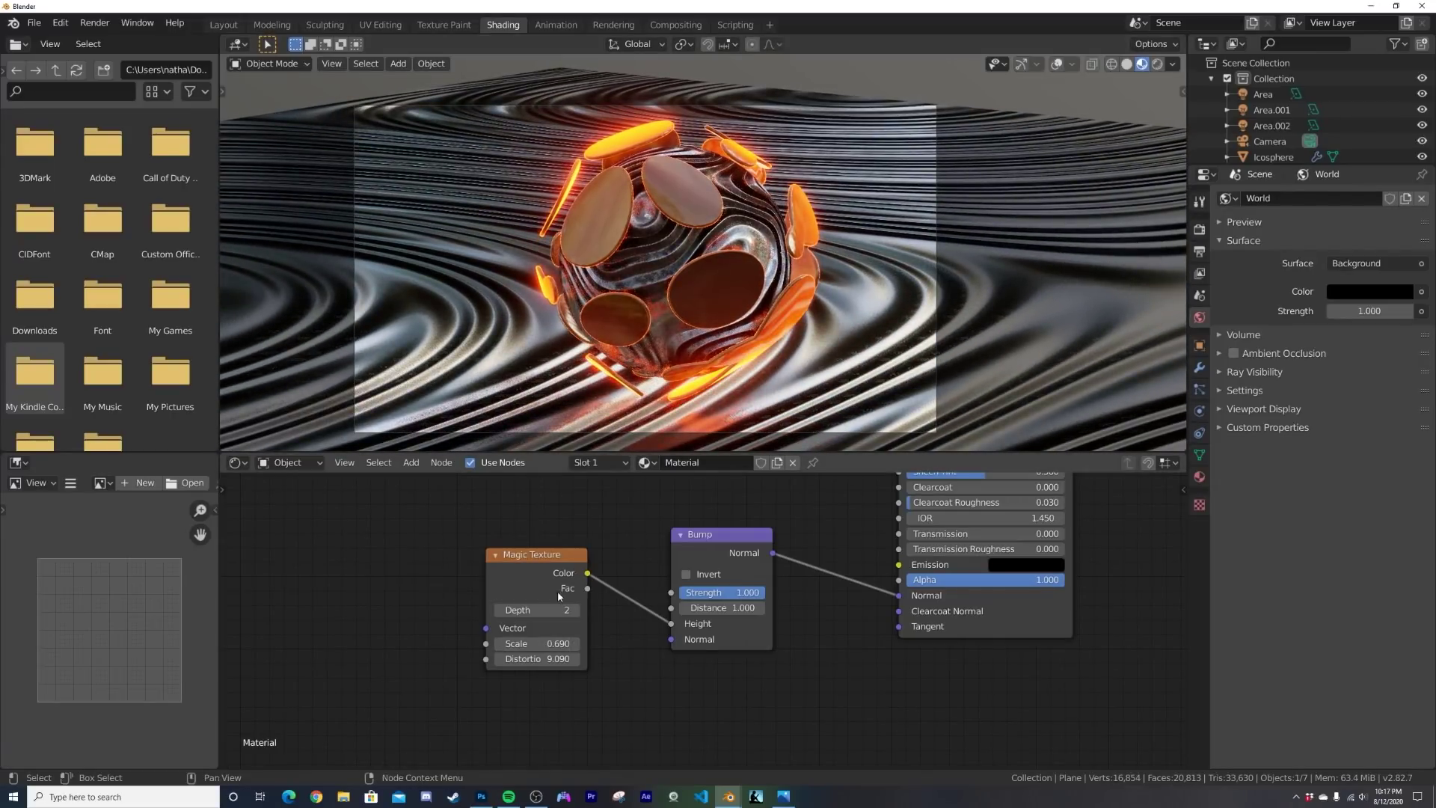
left_click_drag(556, 642, 566, 641)
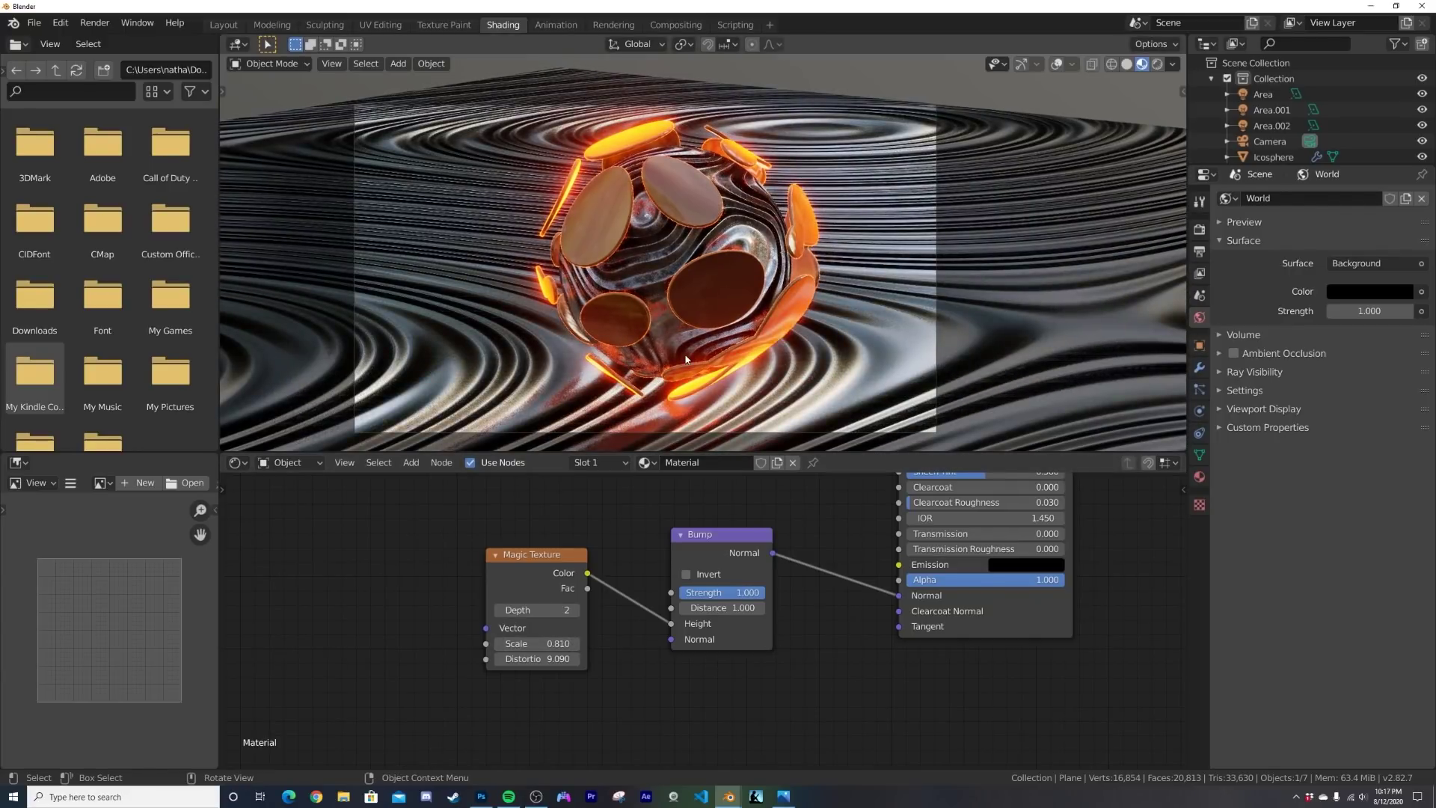
key("z")
left_click(874, 214)
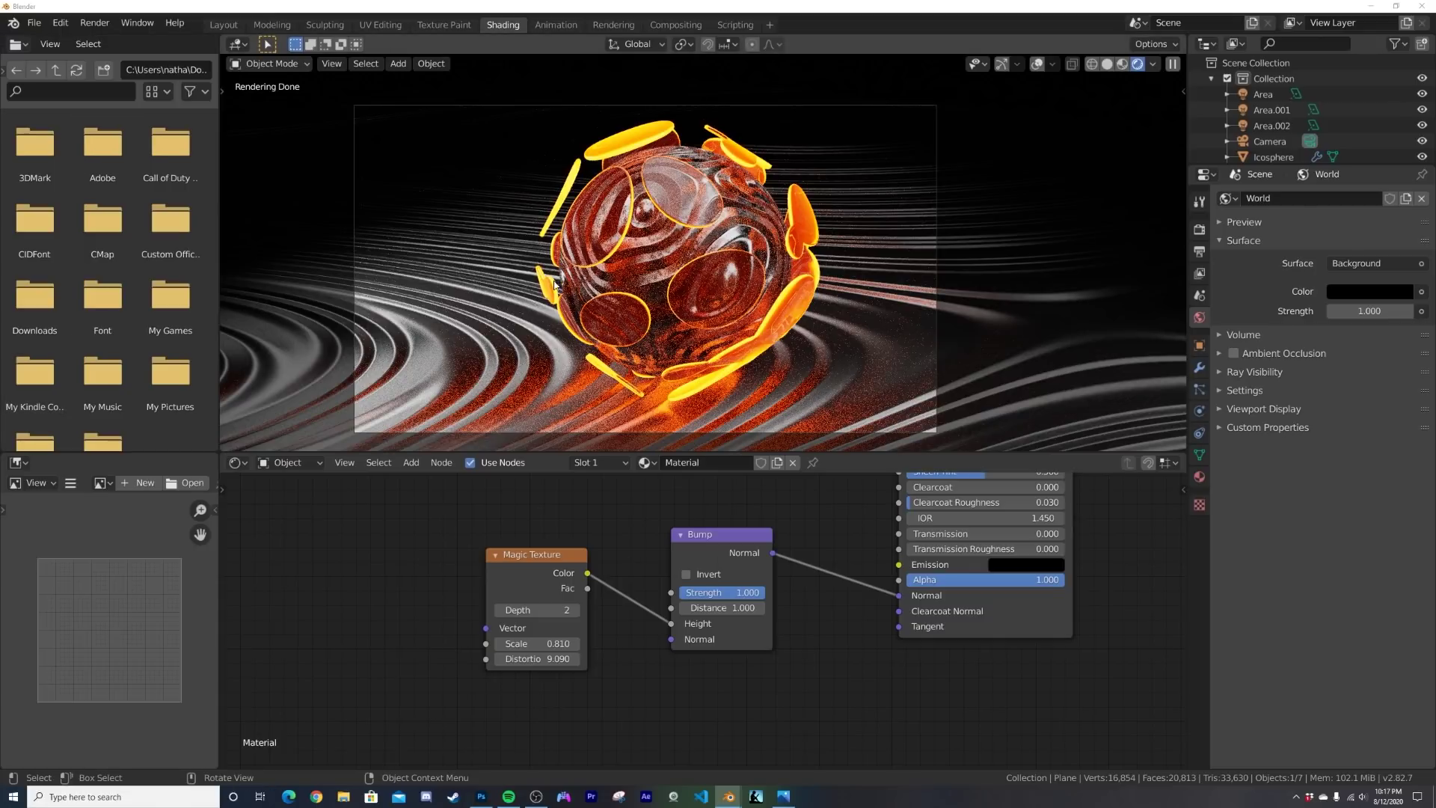
Step: Copy the Musgrave Texture and roughness ColorRamp nodes from the sphere's material
left_click(658, 243)
middle_click_drag(713, 584, 706, 618)
scroll(706, 618, "down", 6)
key("ctrl+v")
left_click_drag(471, 532, 661, 587)
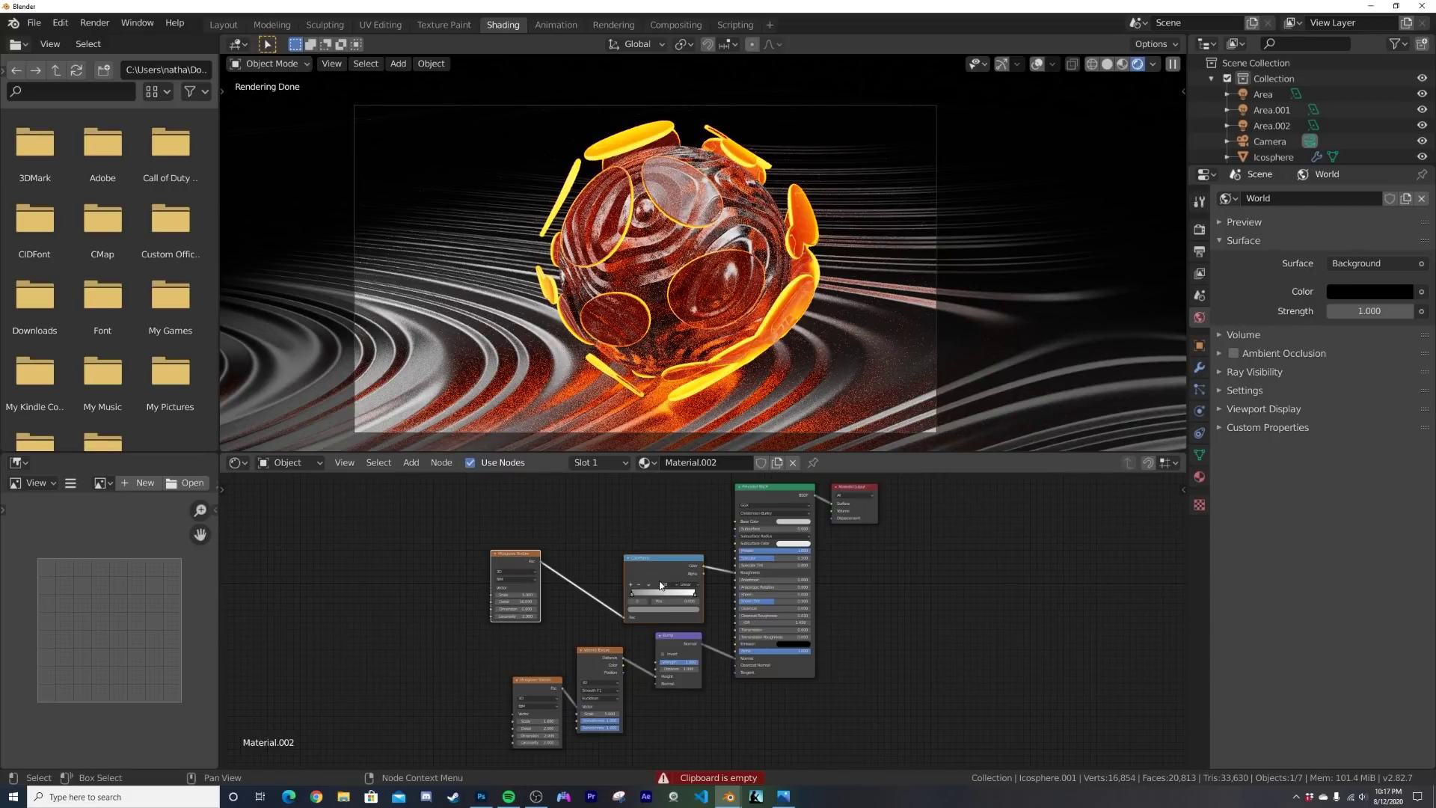
key("ctrl+c")
Step: Paste the copied nodes into the floor plane's material and connect the ColorRamp's Color output to the Principled BSDF's Roughness
left_click(551, 396)
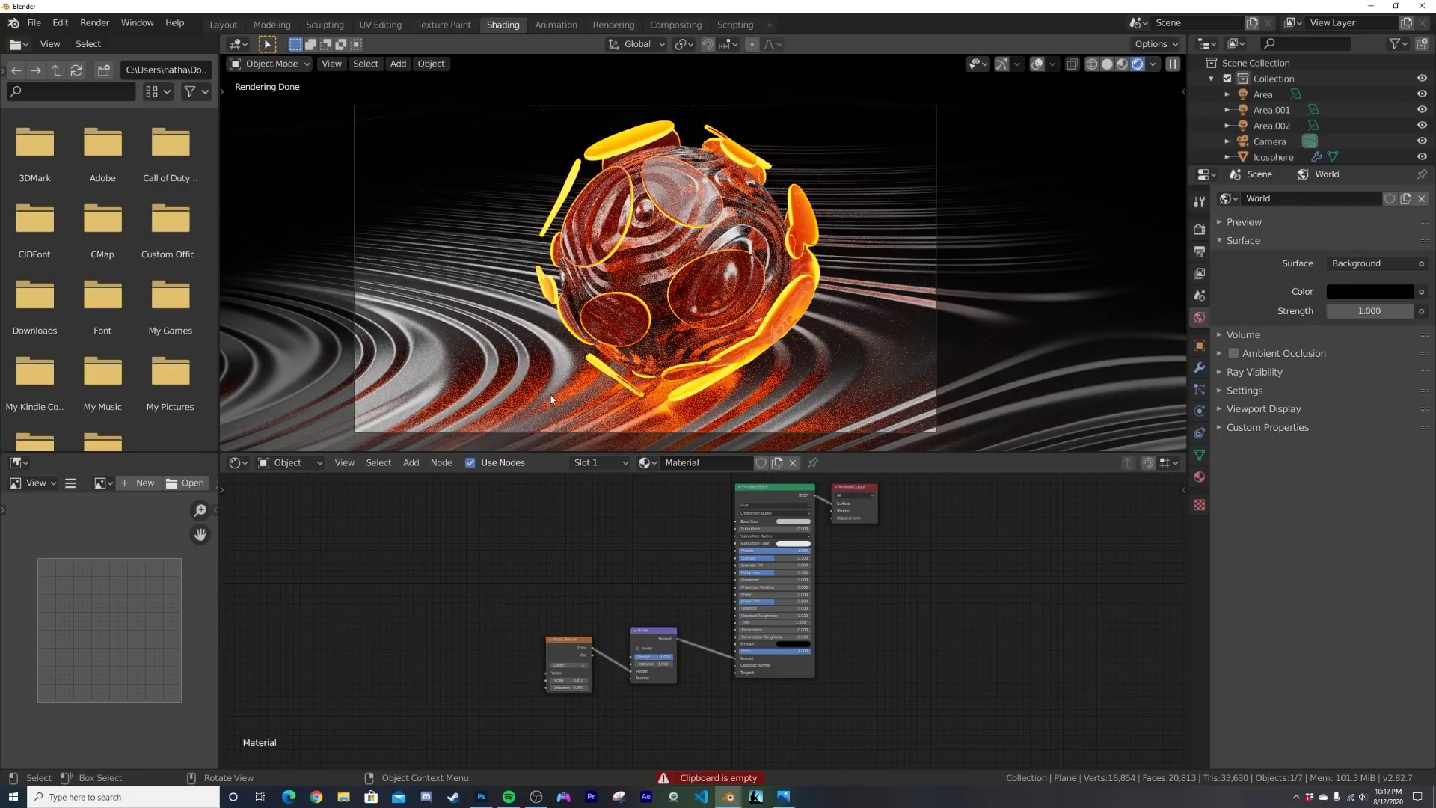
key("ctrl+v")
middle_click_drag(612, 521, 561, 512)
left_click_drag(607, 550, 685, 564)
scroll(850, 412, "up", 4)
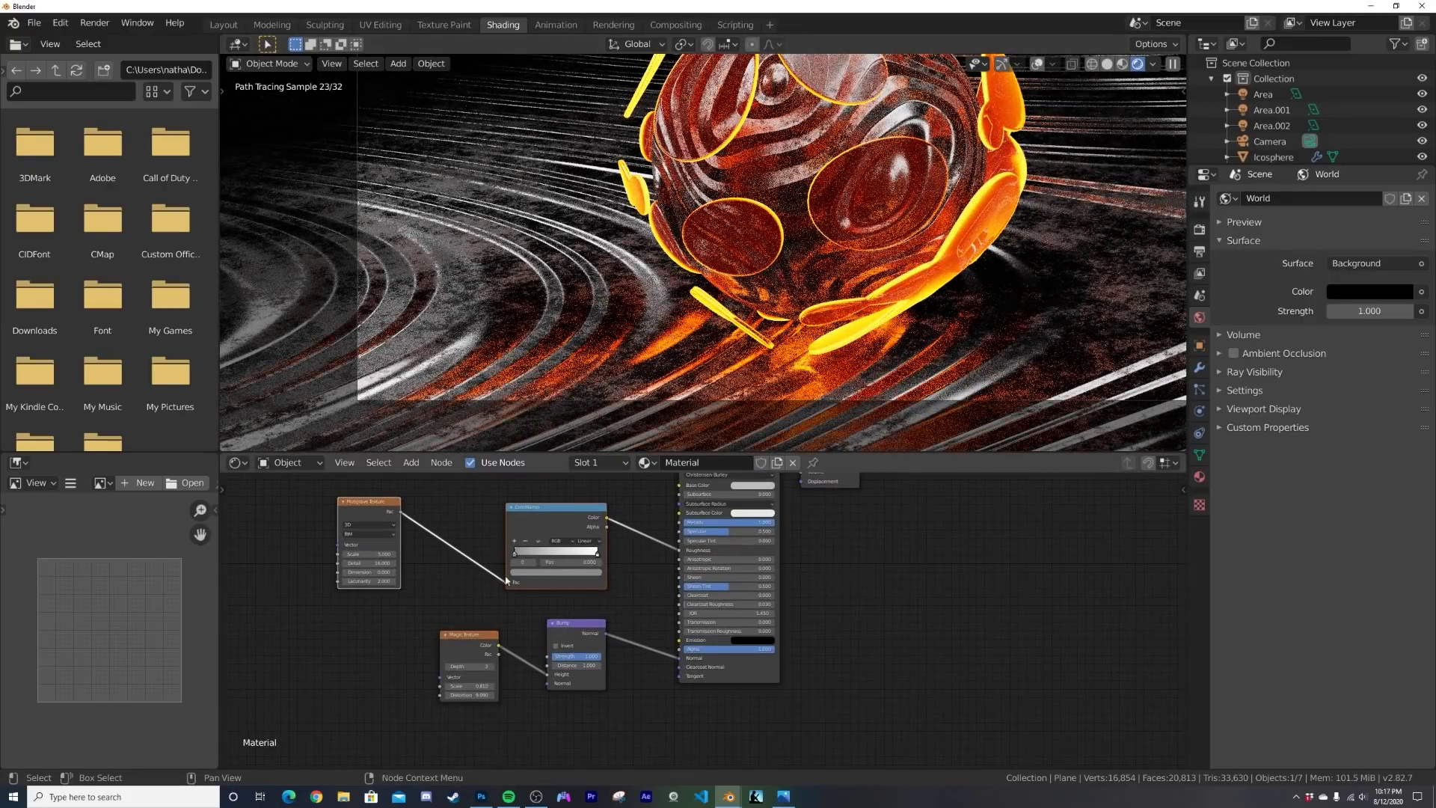
Step: Darken the grey stop of the floor's roughness ColorRamp to black and inspect the floor reflections up close
scroll(522, 578, "up", 3)
left_click(506, 532)
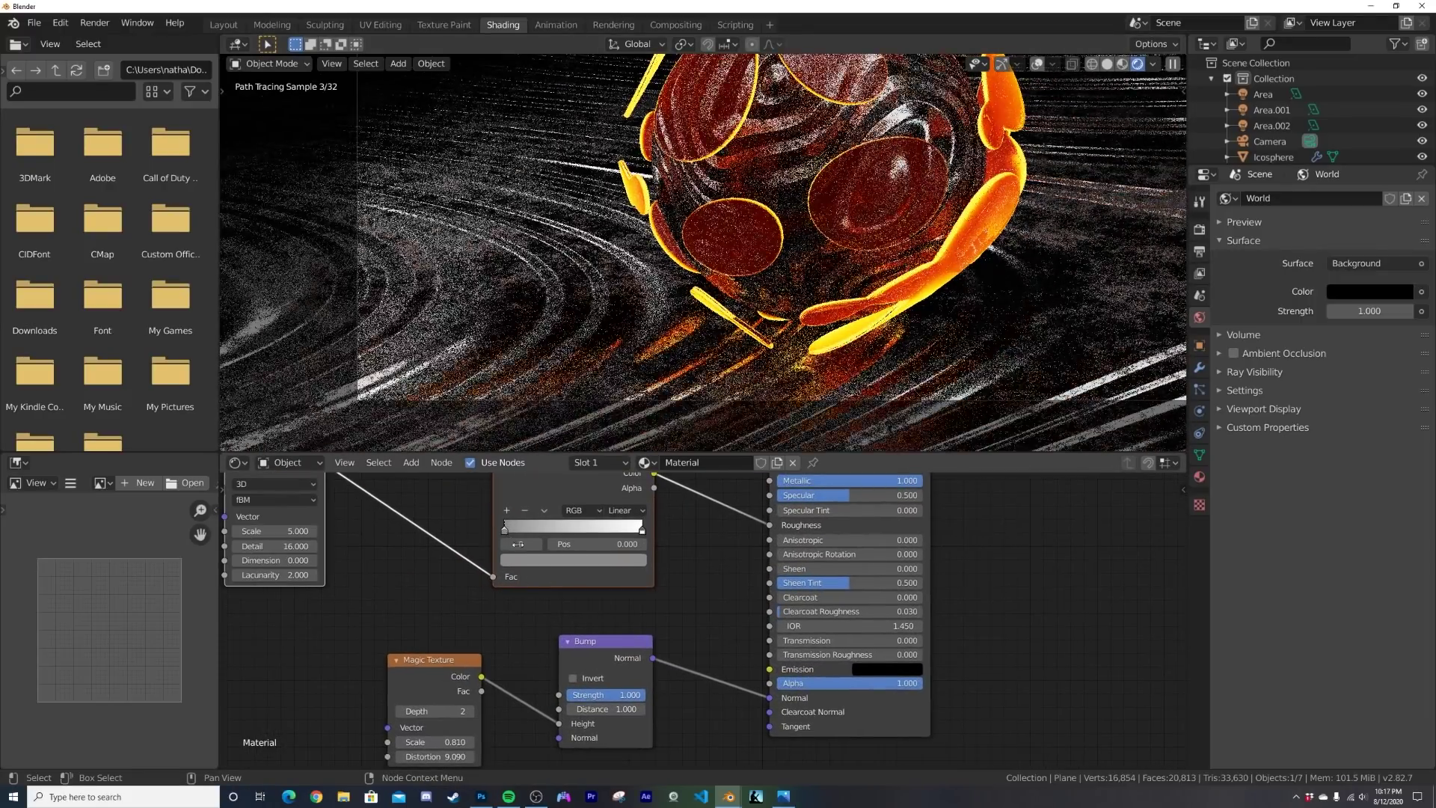
left_click(519, 560)
left_click_drag(615, 428, 615, 466)
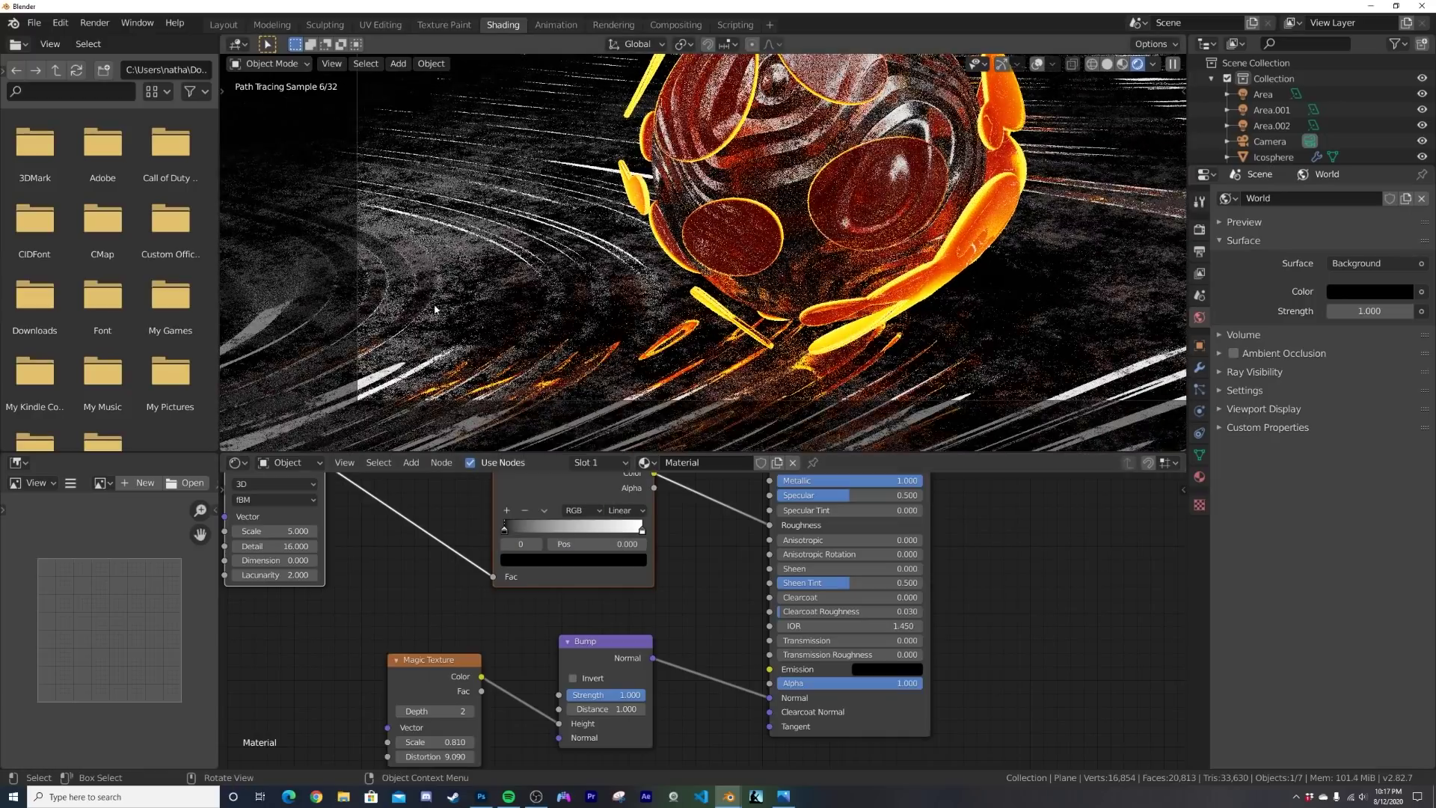
scroll(670, 366, "up", 3)
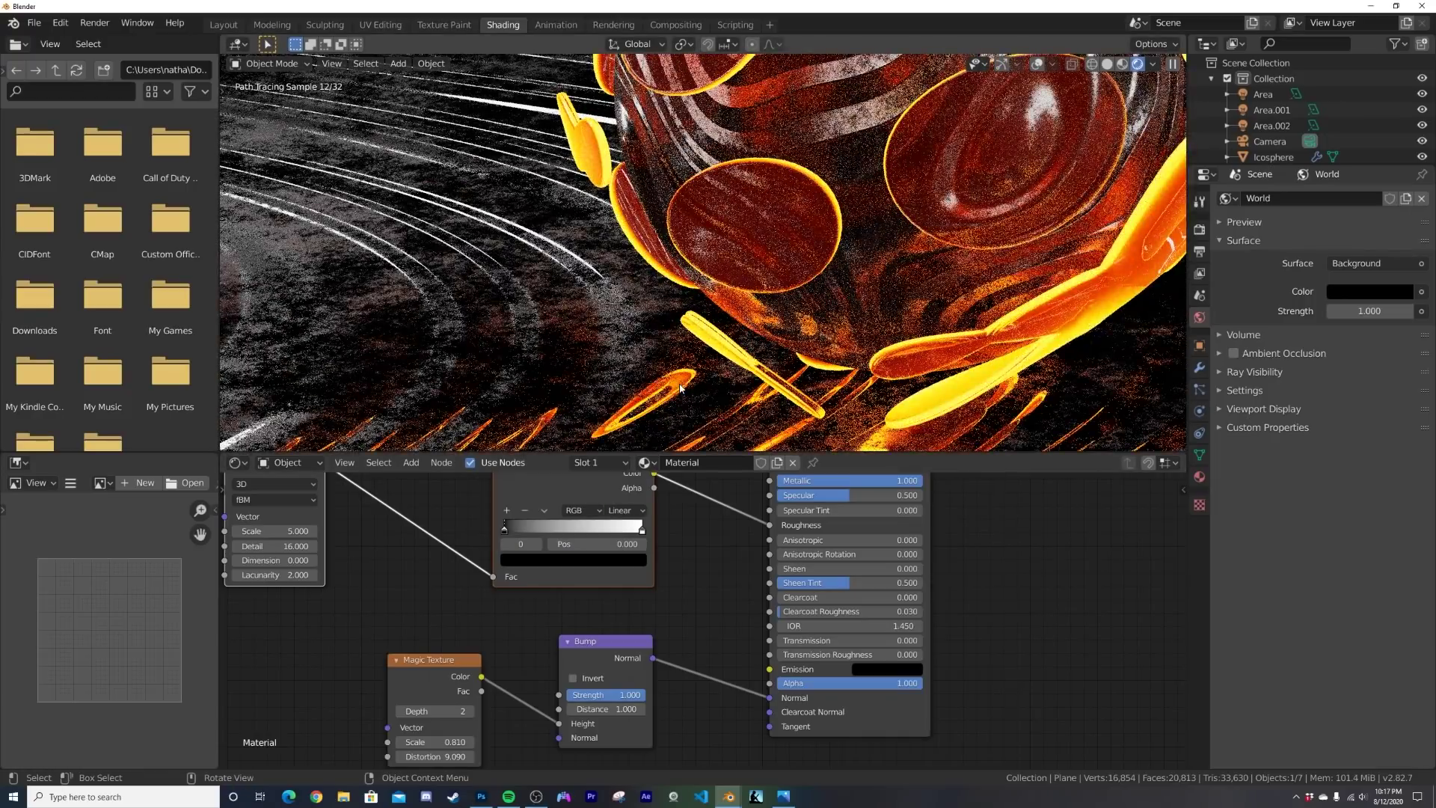
scroll(678, 398, "down", 3)
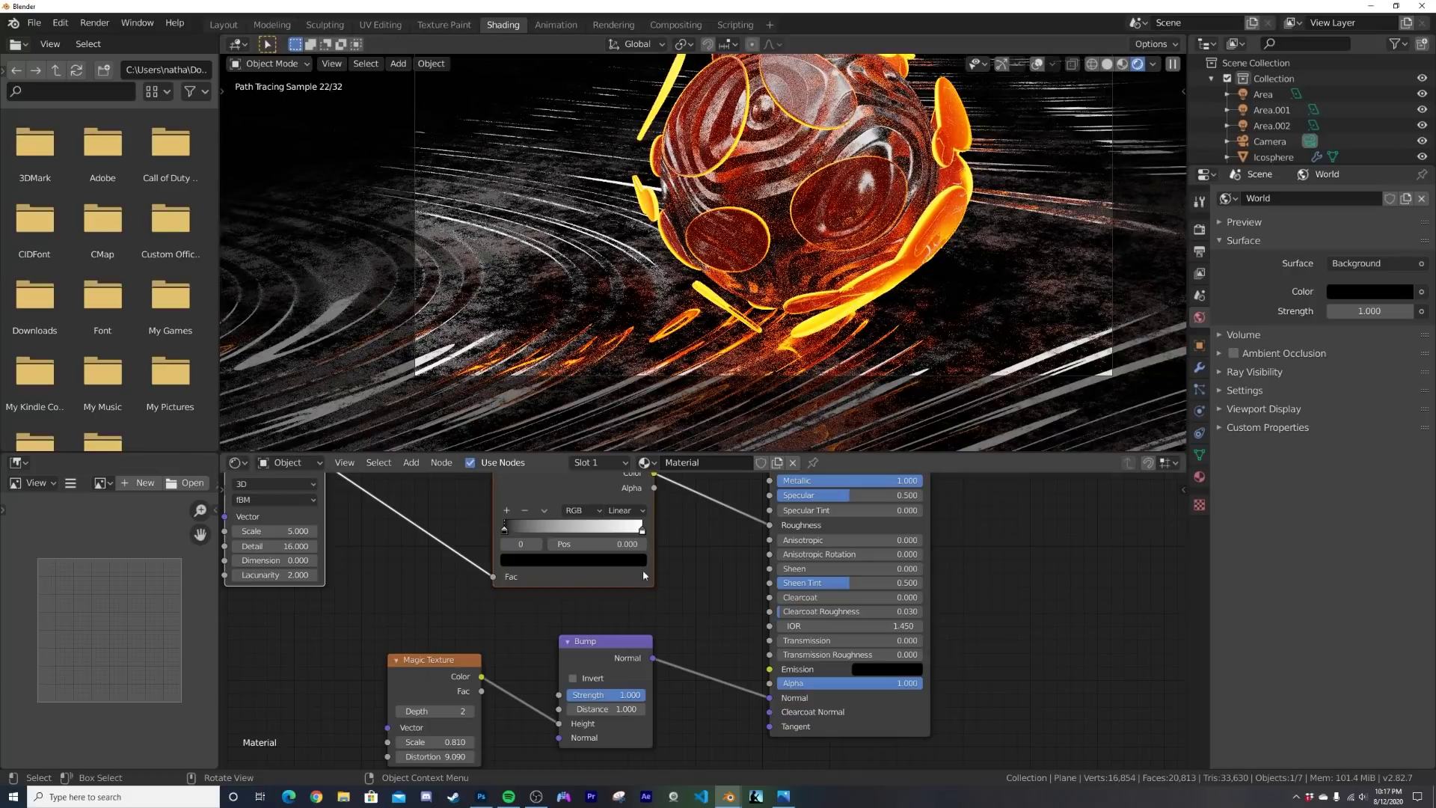
Step: Try a Scale of 1 on the Musgrave Texture driving the floor's roughness and adjust the value further
left_click(299, 531)
type("1")
key("Return")
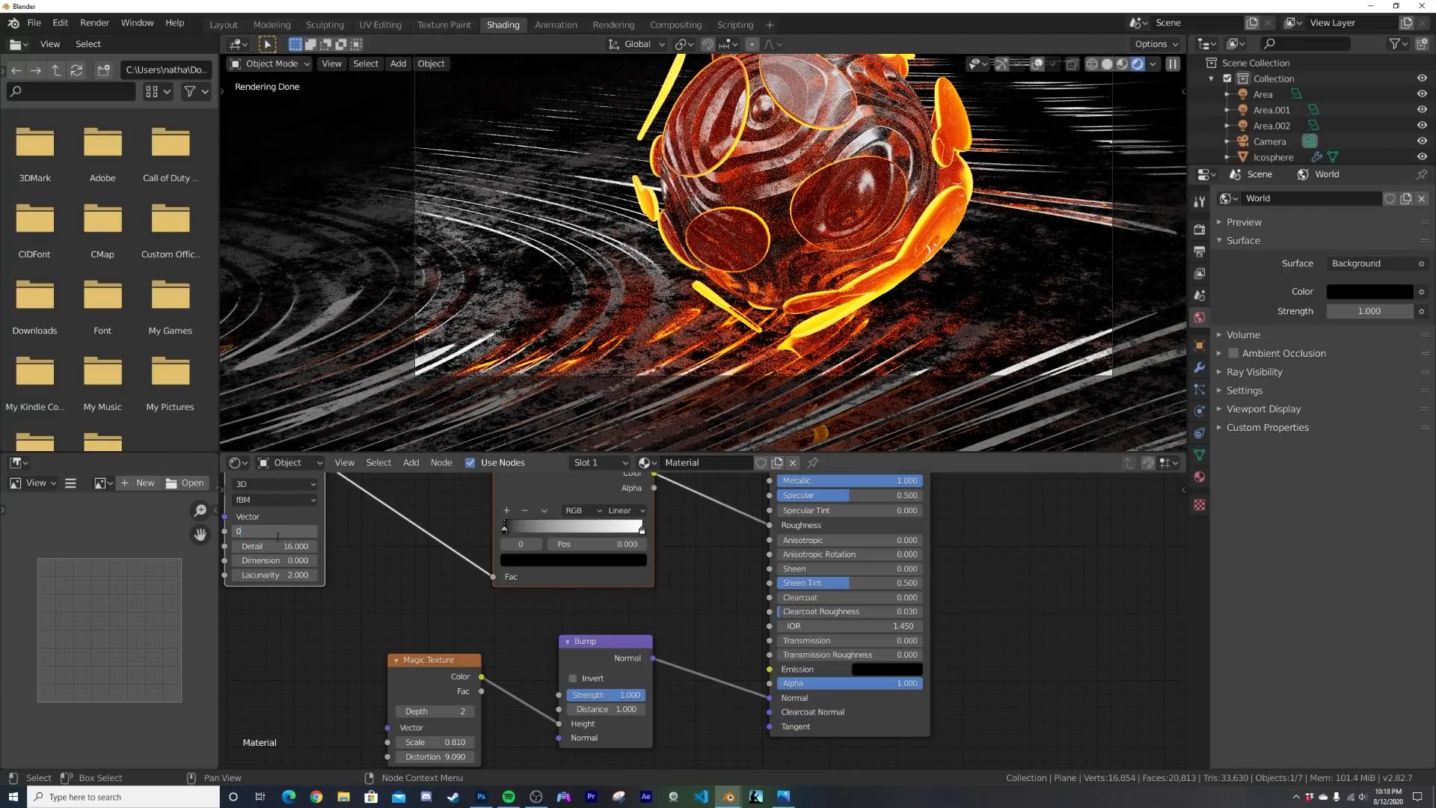
key("Return")
middle_click_drag(1013, 253, 514, 296, "shift")
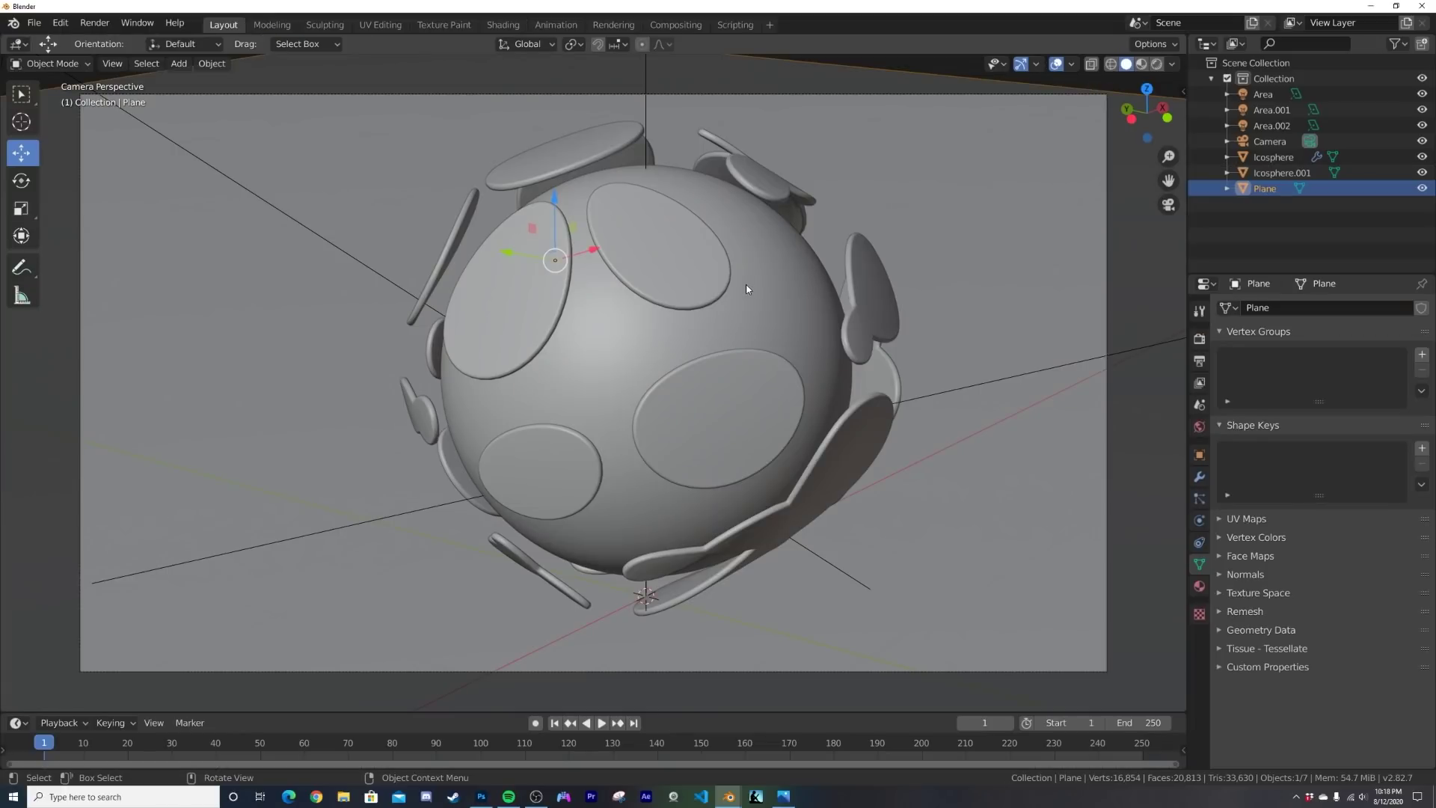
Step: Check the whole camera view in Rendered shading in the Layout workspace and return to Solid shading
key("z")
left_click(859, 282)
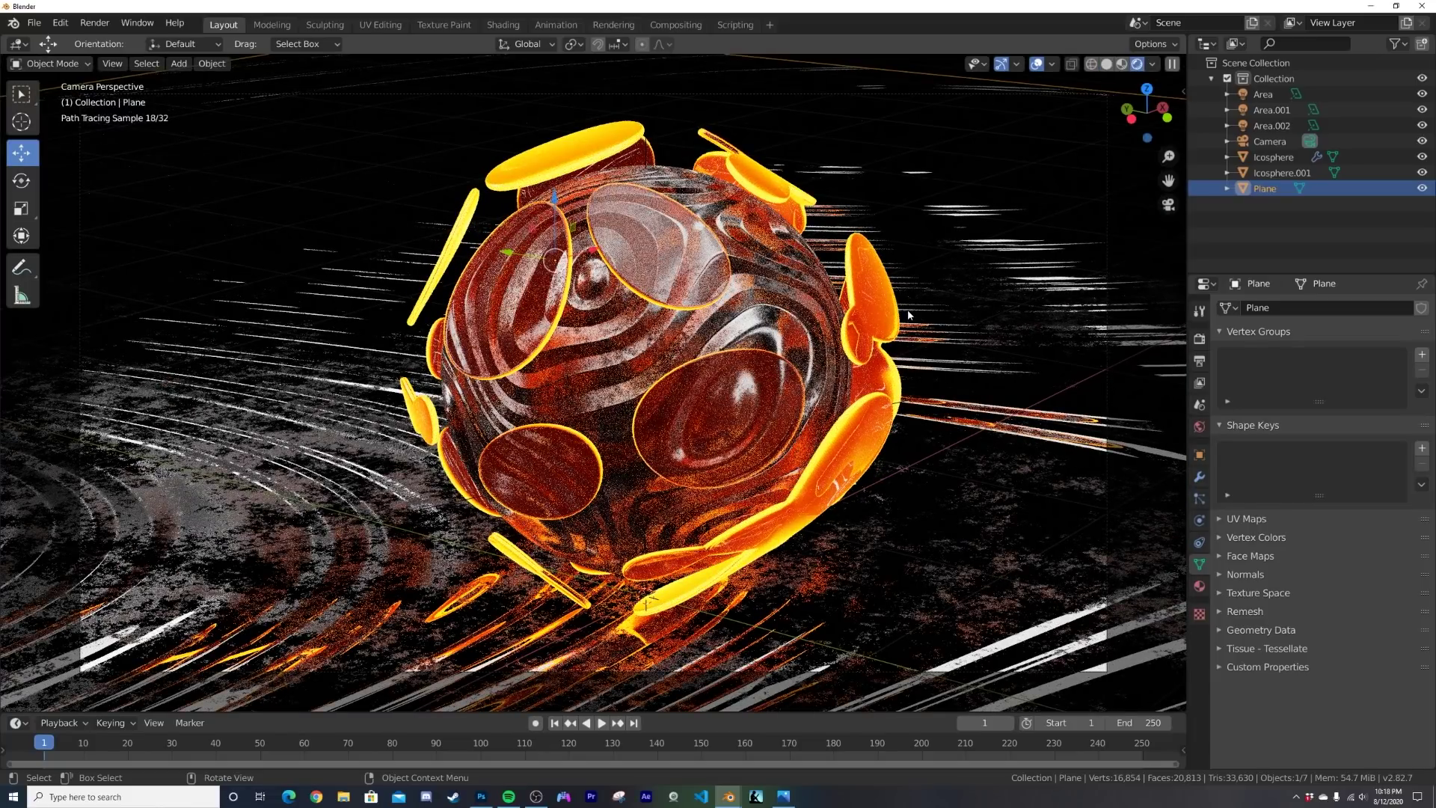
scroll(805, 357, "down", 3)
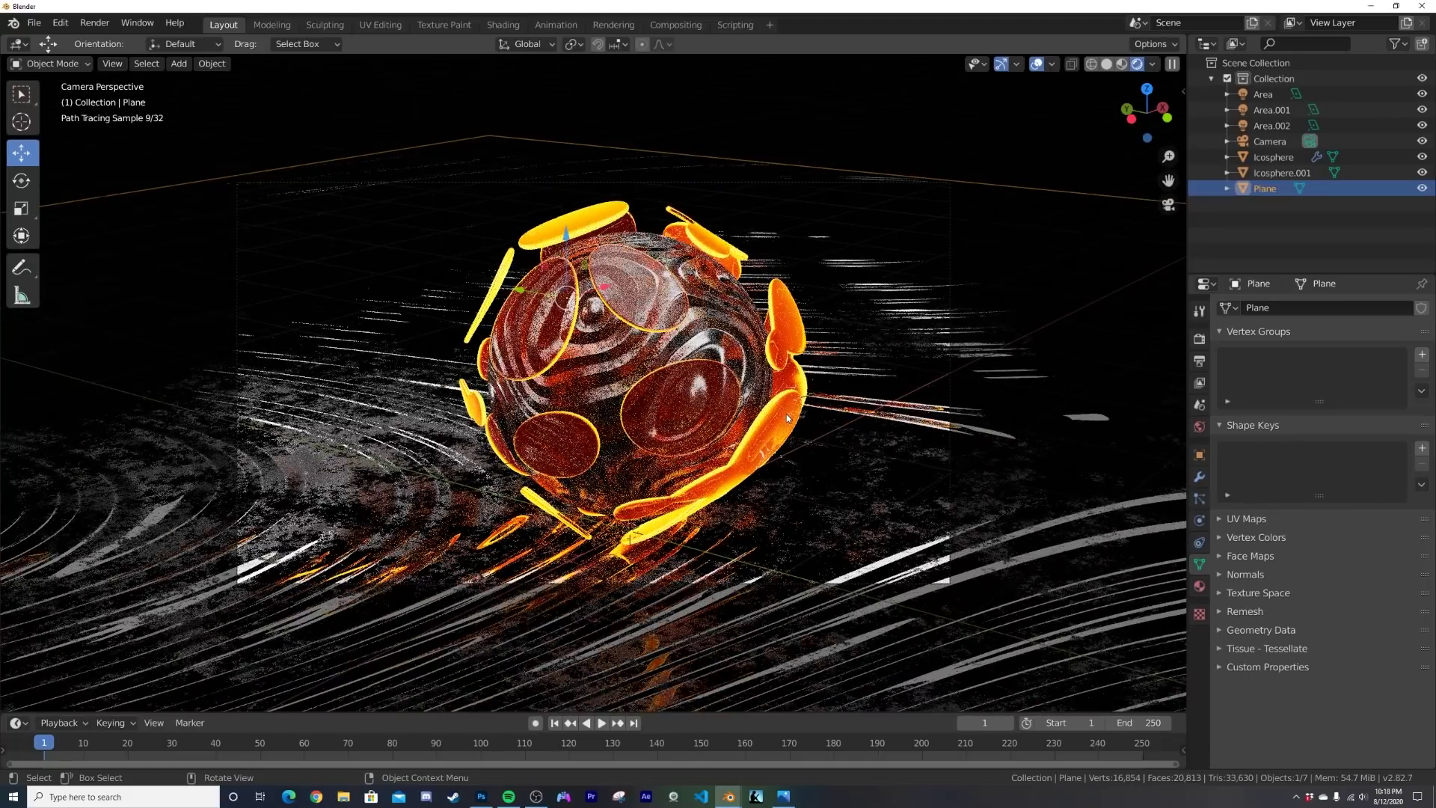
key("z")
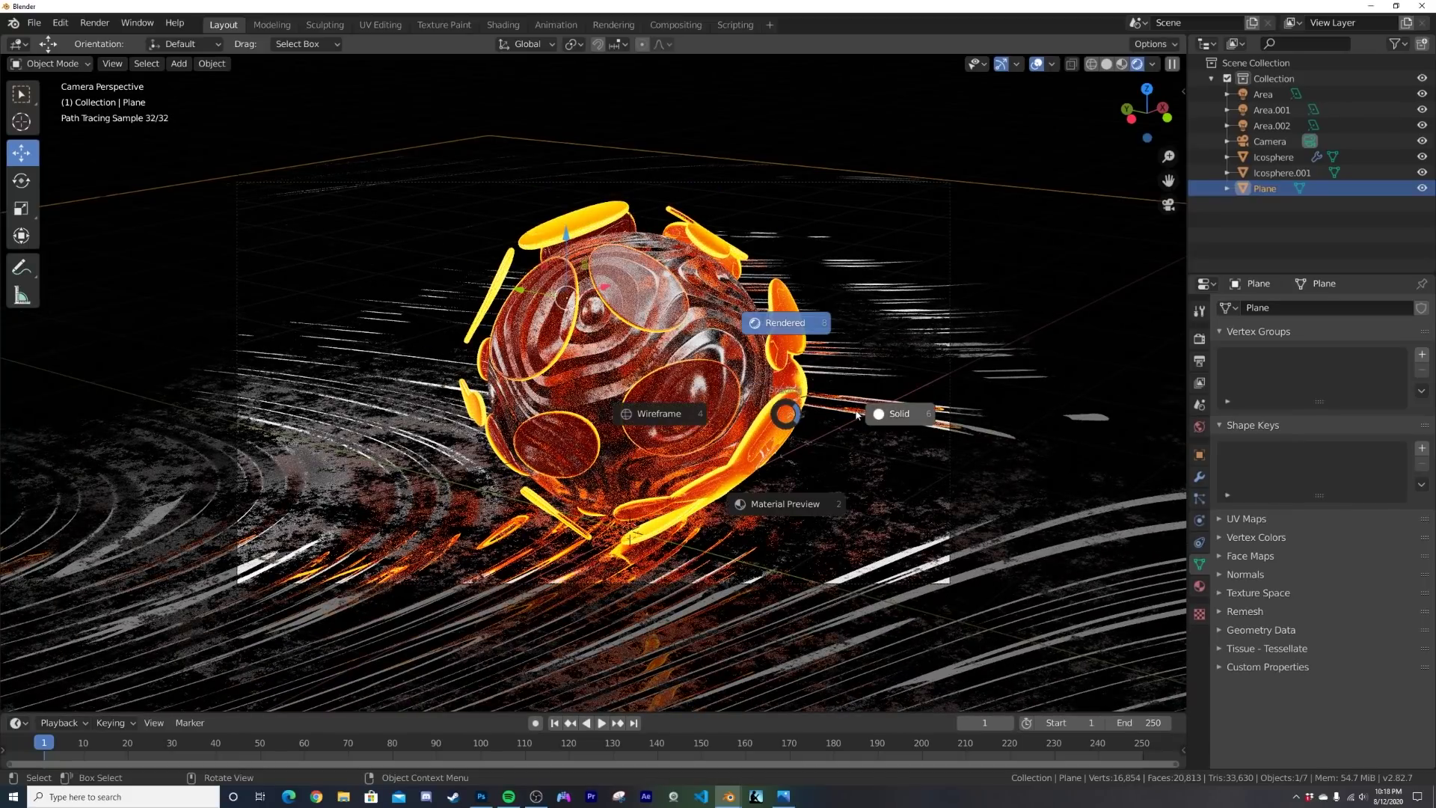
left_click(883, 414)
Step: Add a cube, scale it up by about 8.41 so it encloses the scene, and apply its scale
key("shift+a")
mouse_move(750, 351)
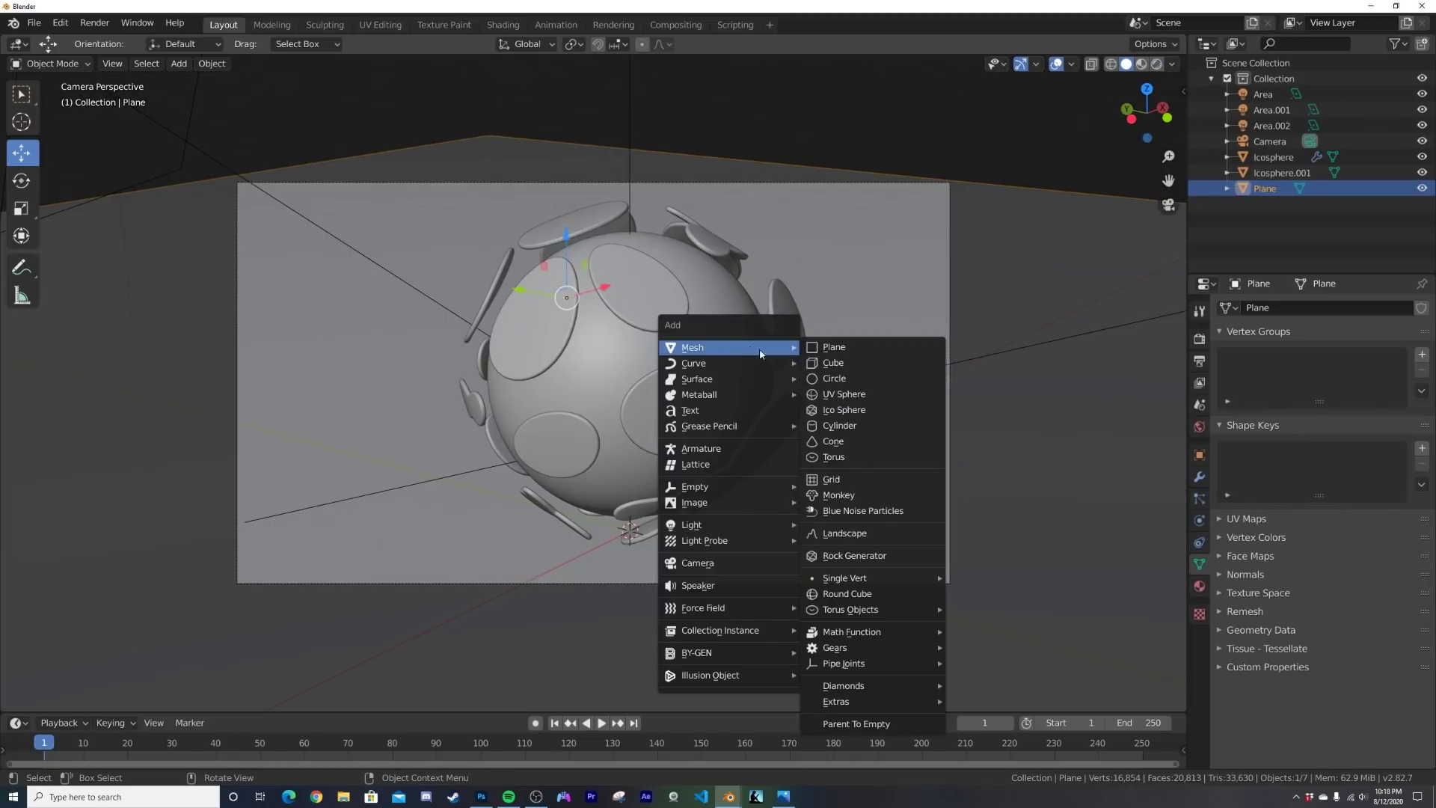
left_click(833, 363)
key("s")
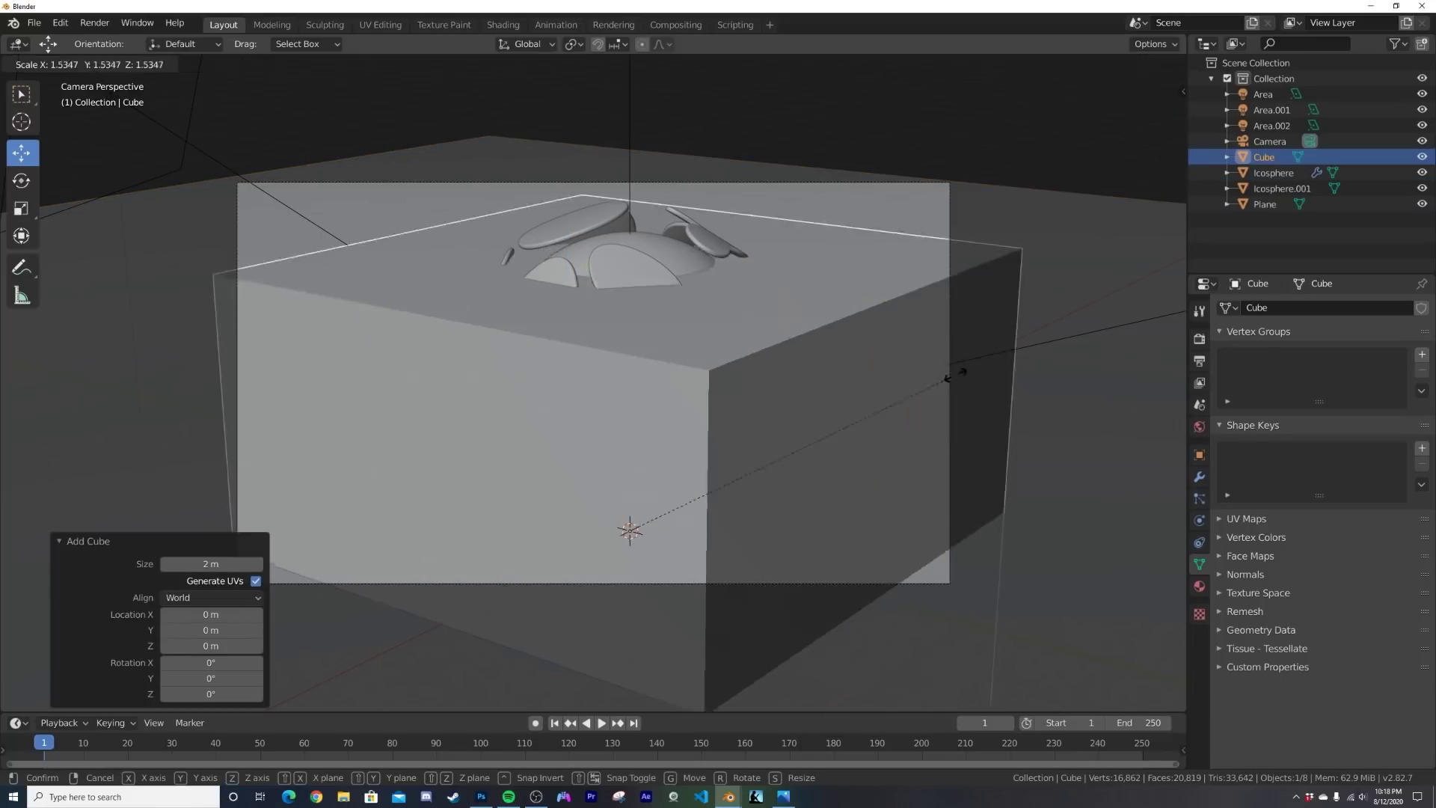
left_click(226, 314)
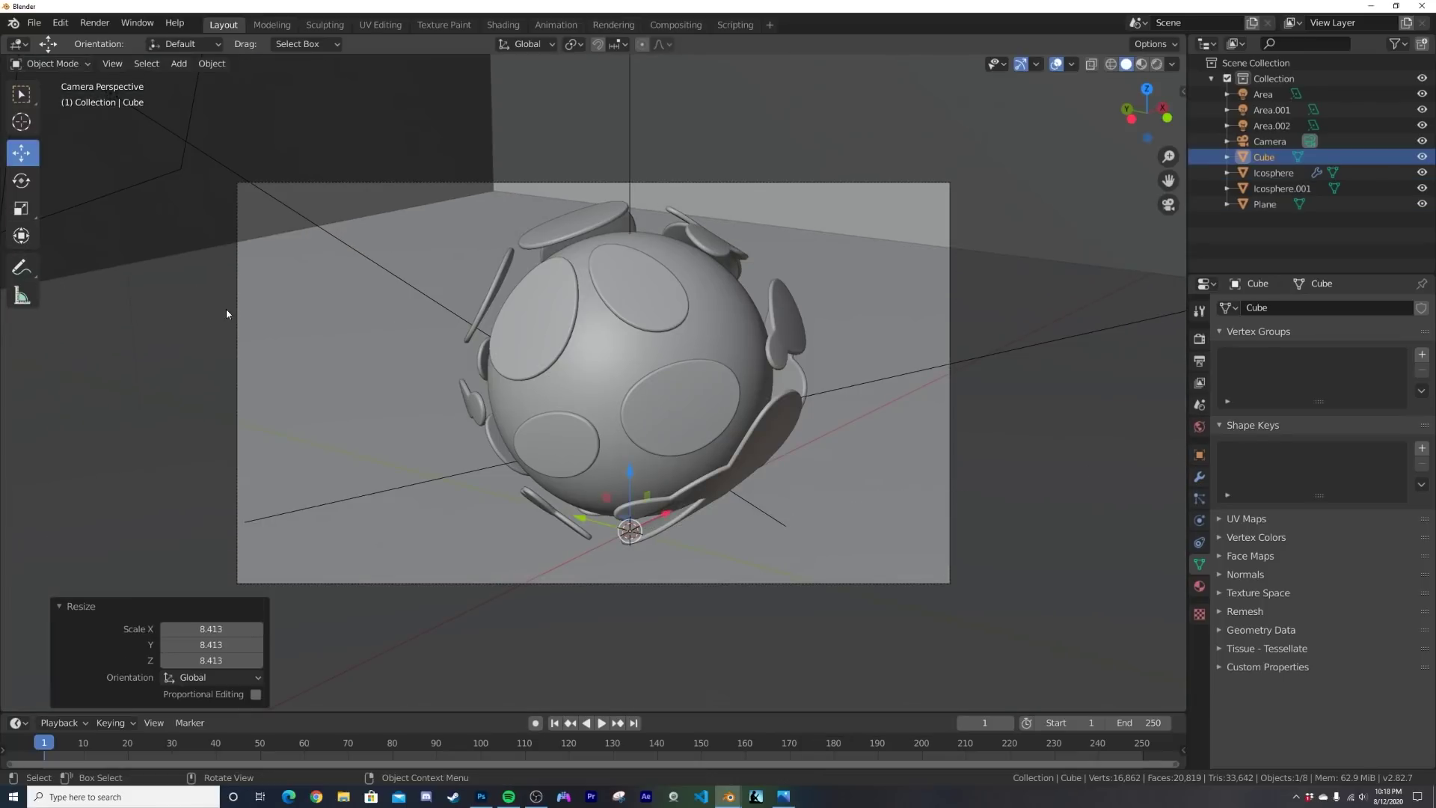
key("ctrl+a")
left_click(324, 320)
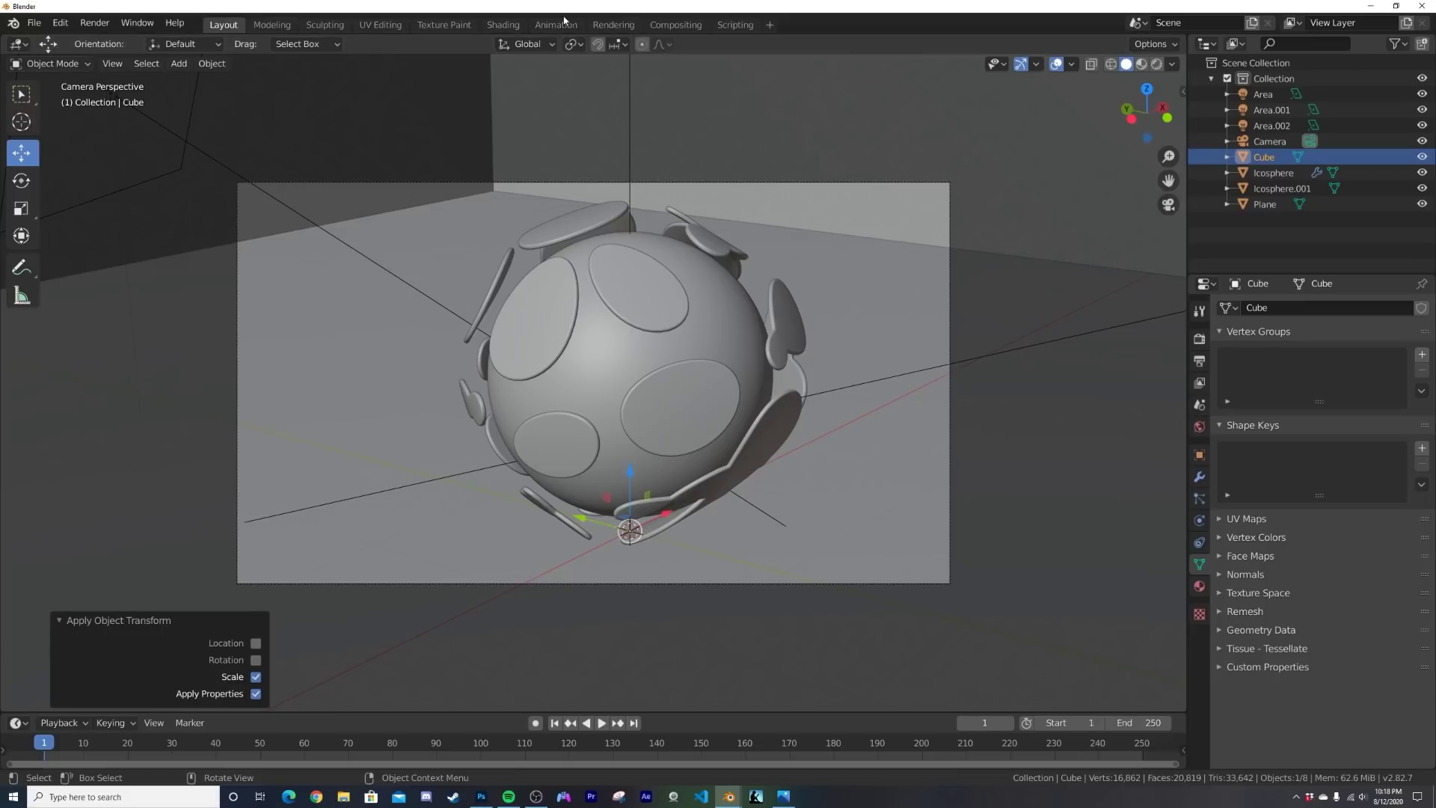
Step: Create a new material on the cube and replace its Principled BSDF with a Principled Volume connected to the Material Output's Volume input
left_click(522, 30)
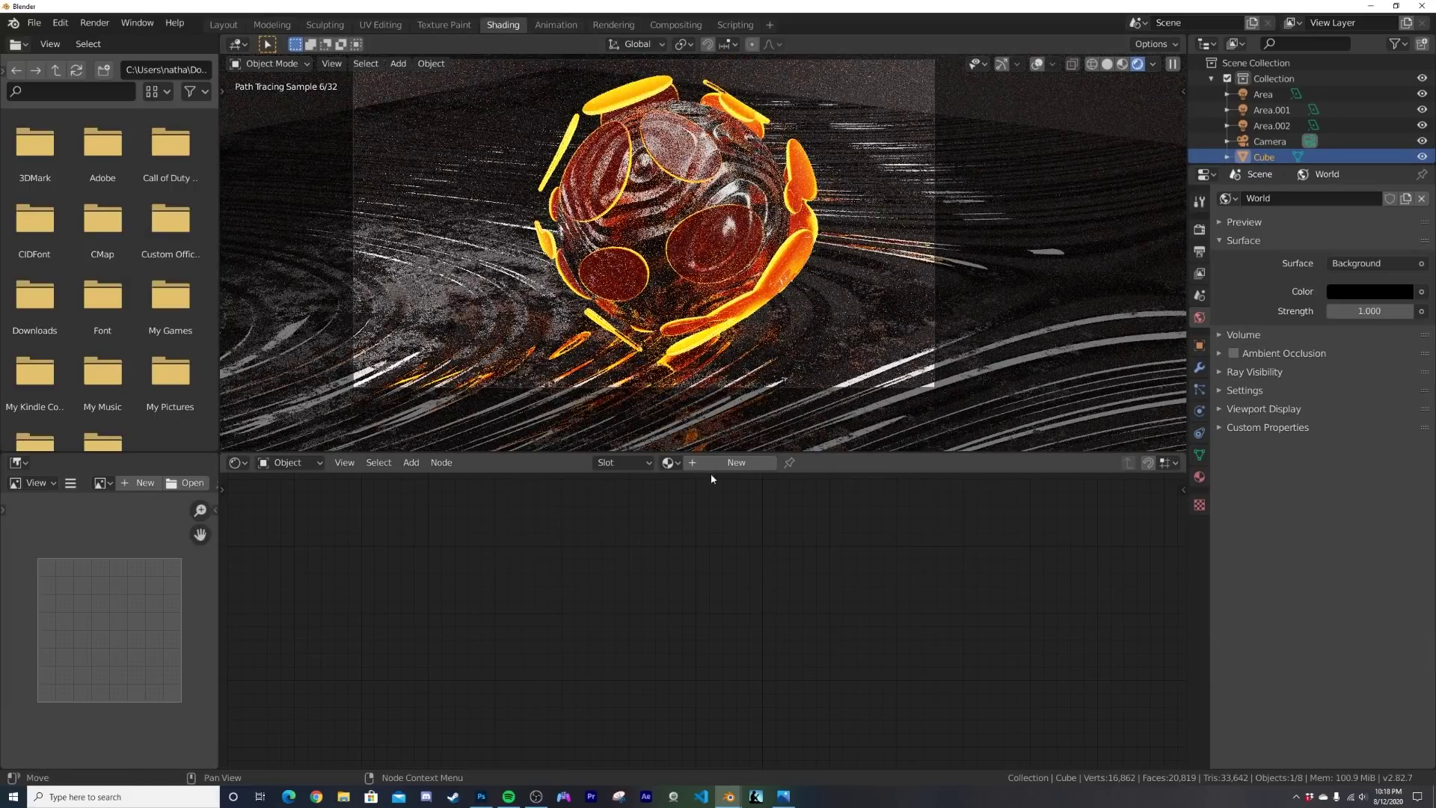
left_click(738, 463)
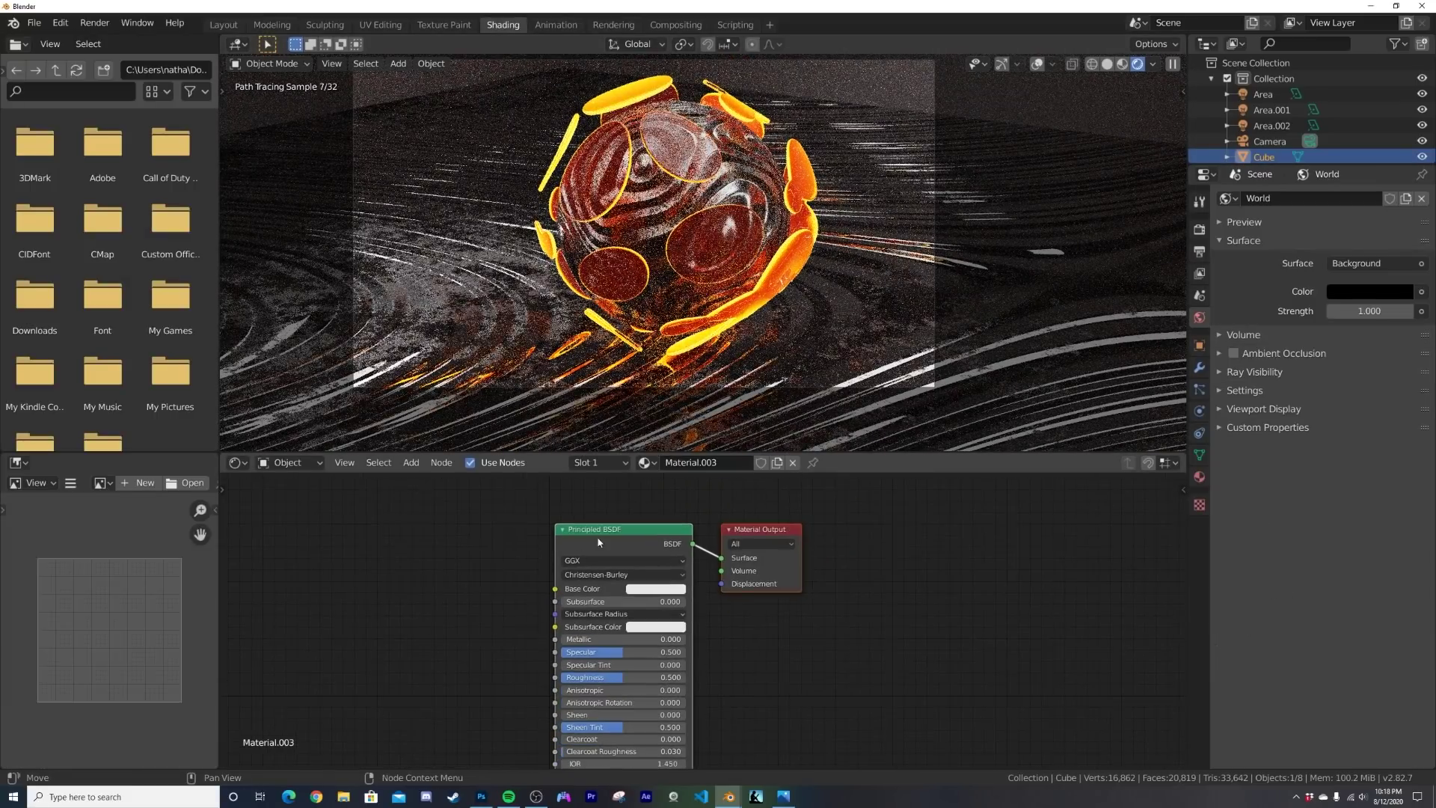
key("x")
key("shift+a")
left_click(599, 536)
type("vol")
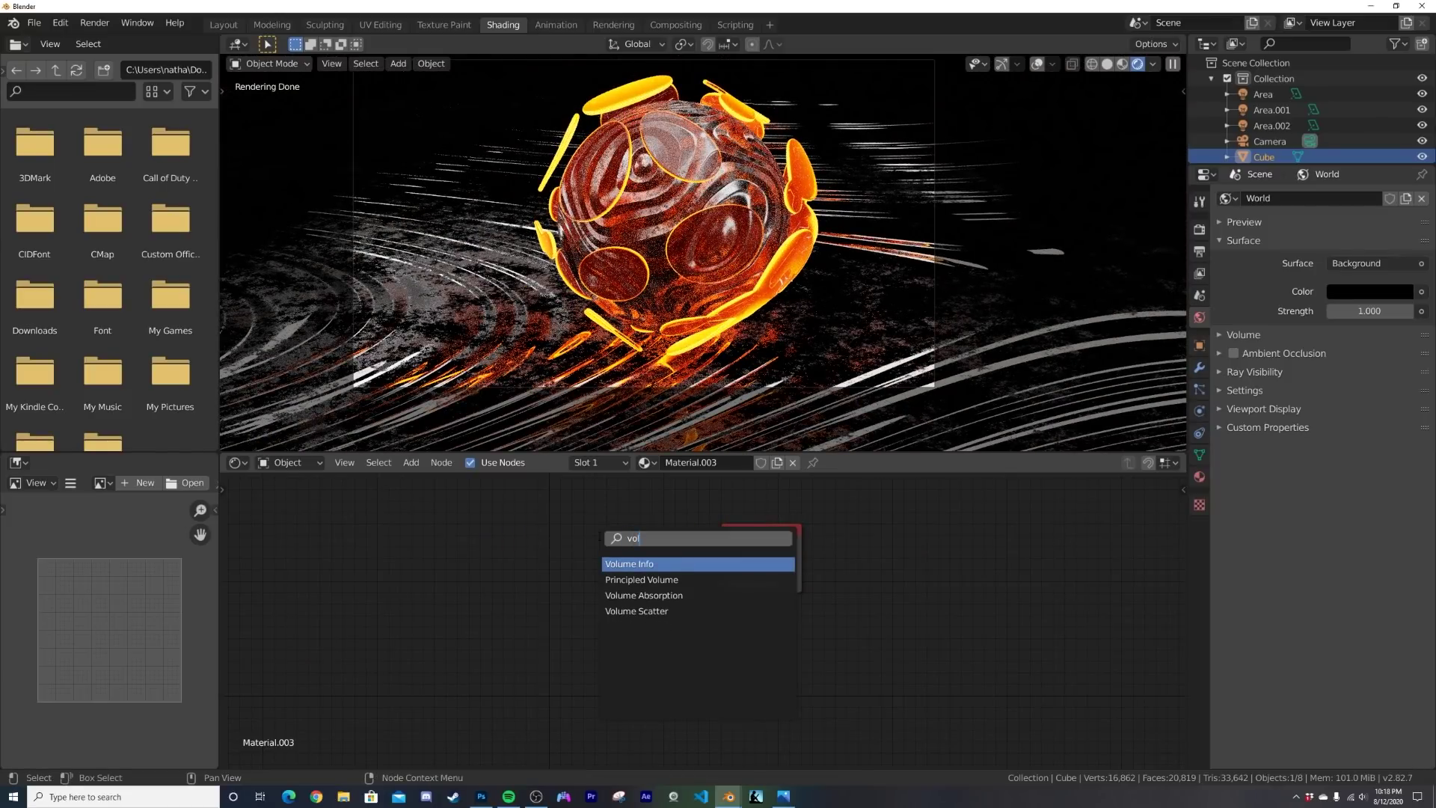
left_click(641, 580)
left_click_drag(665, 568, 696, 485)
left_click_drag(735, 565, 722, 570)
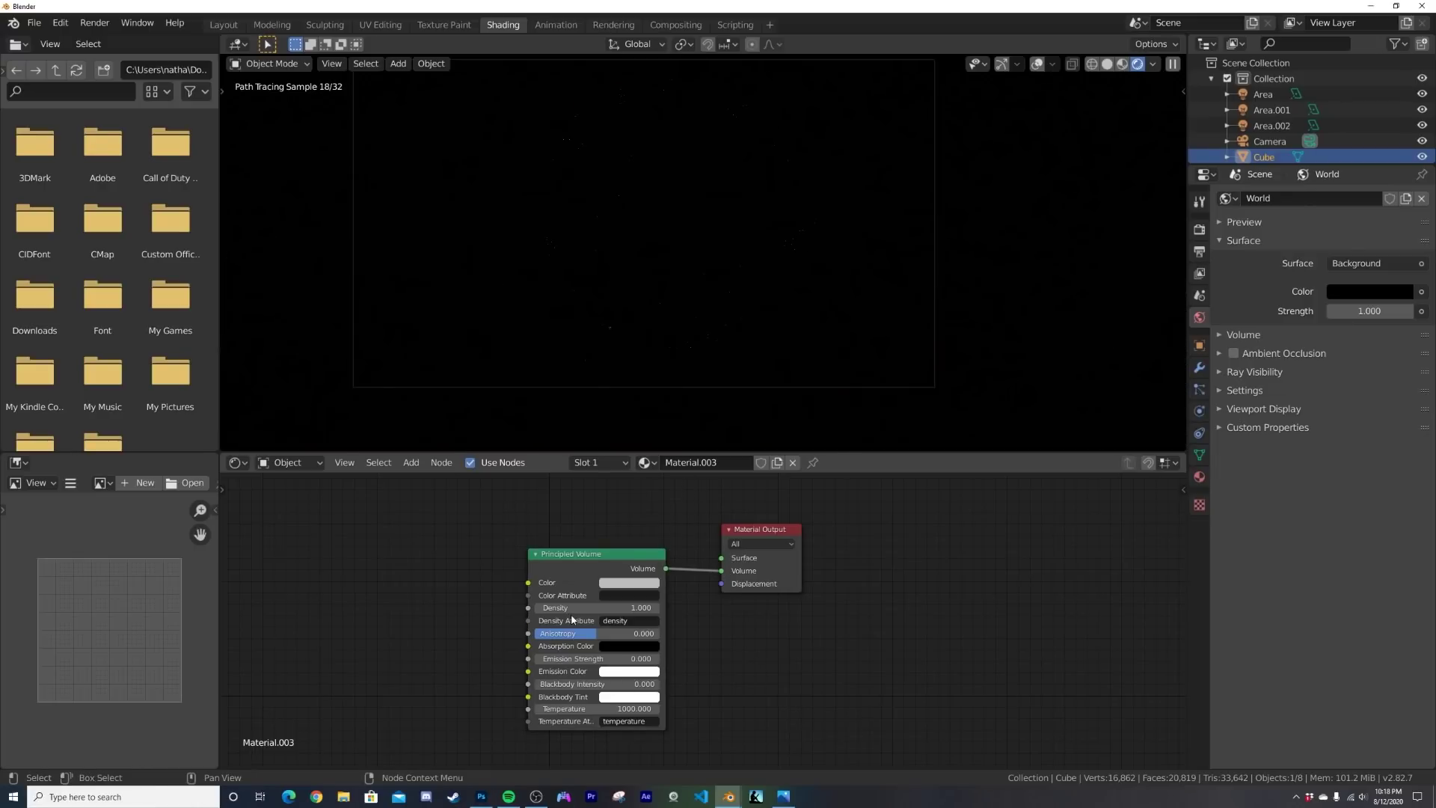
Step: Set the Principled Volume's Density to 0.05
left_click(626, 604)
type("0.05")
key("Return")
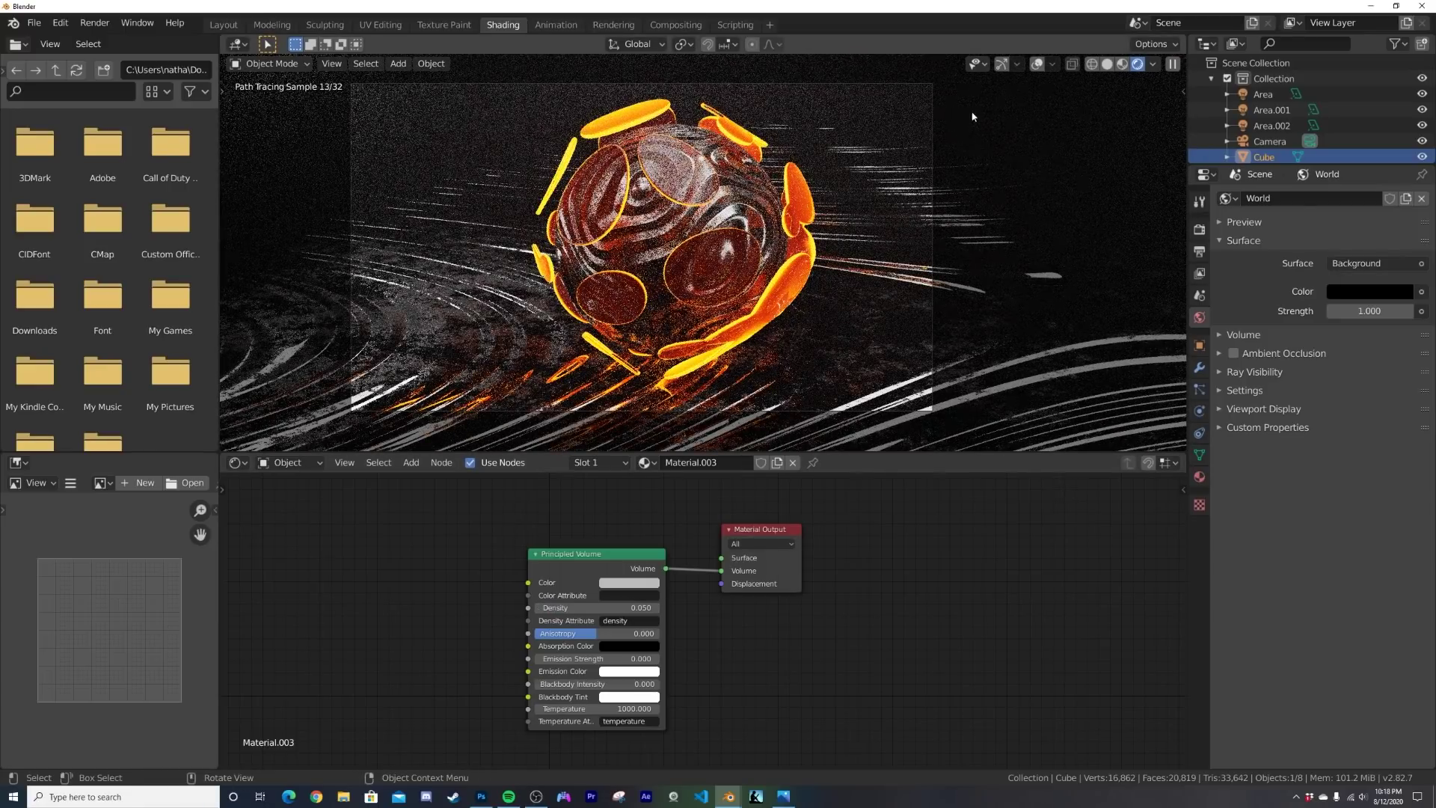
Step: Tint the Area light pale blue with hue 0.570 and saturation 0.200
left_click(1273, 93)
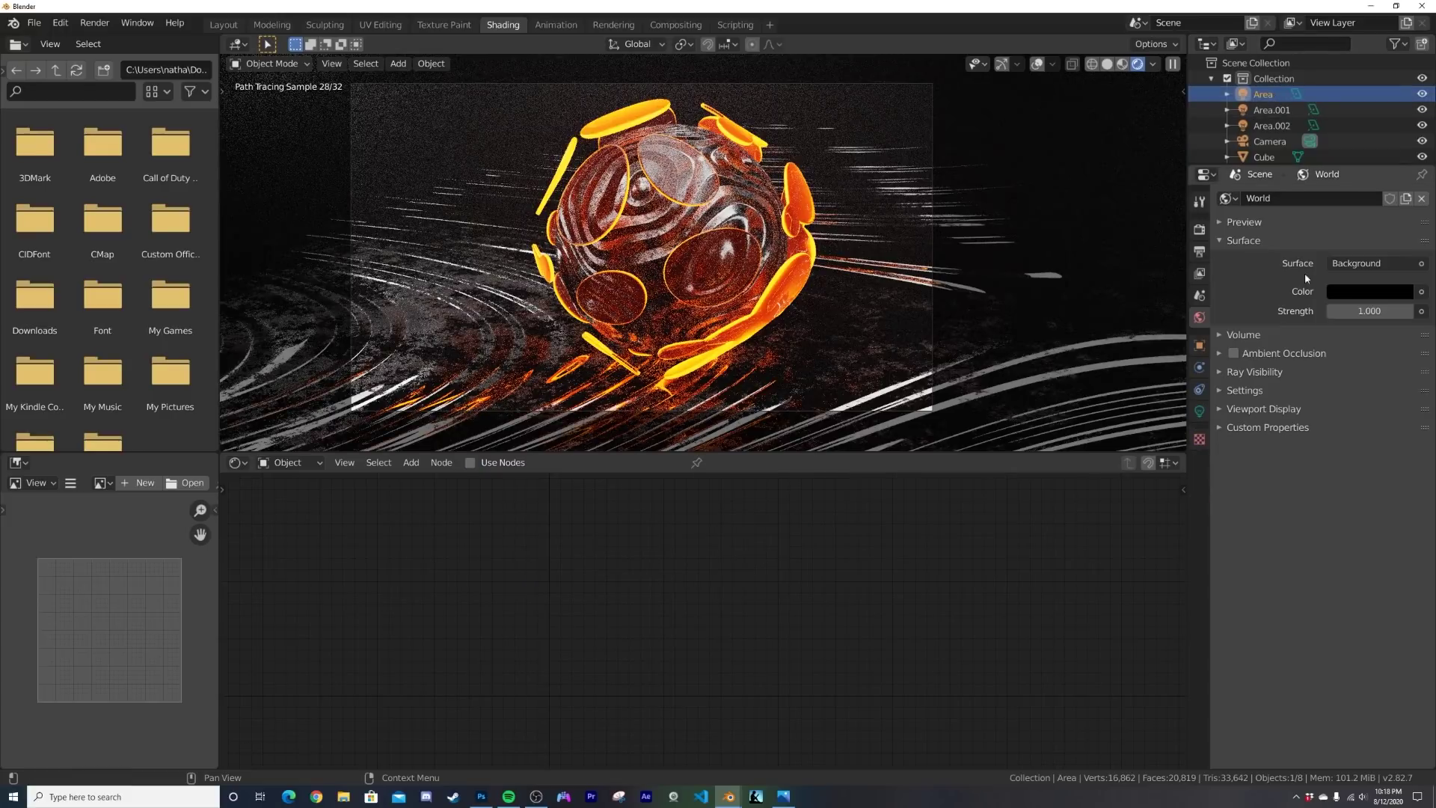
left_click(1199, 411)
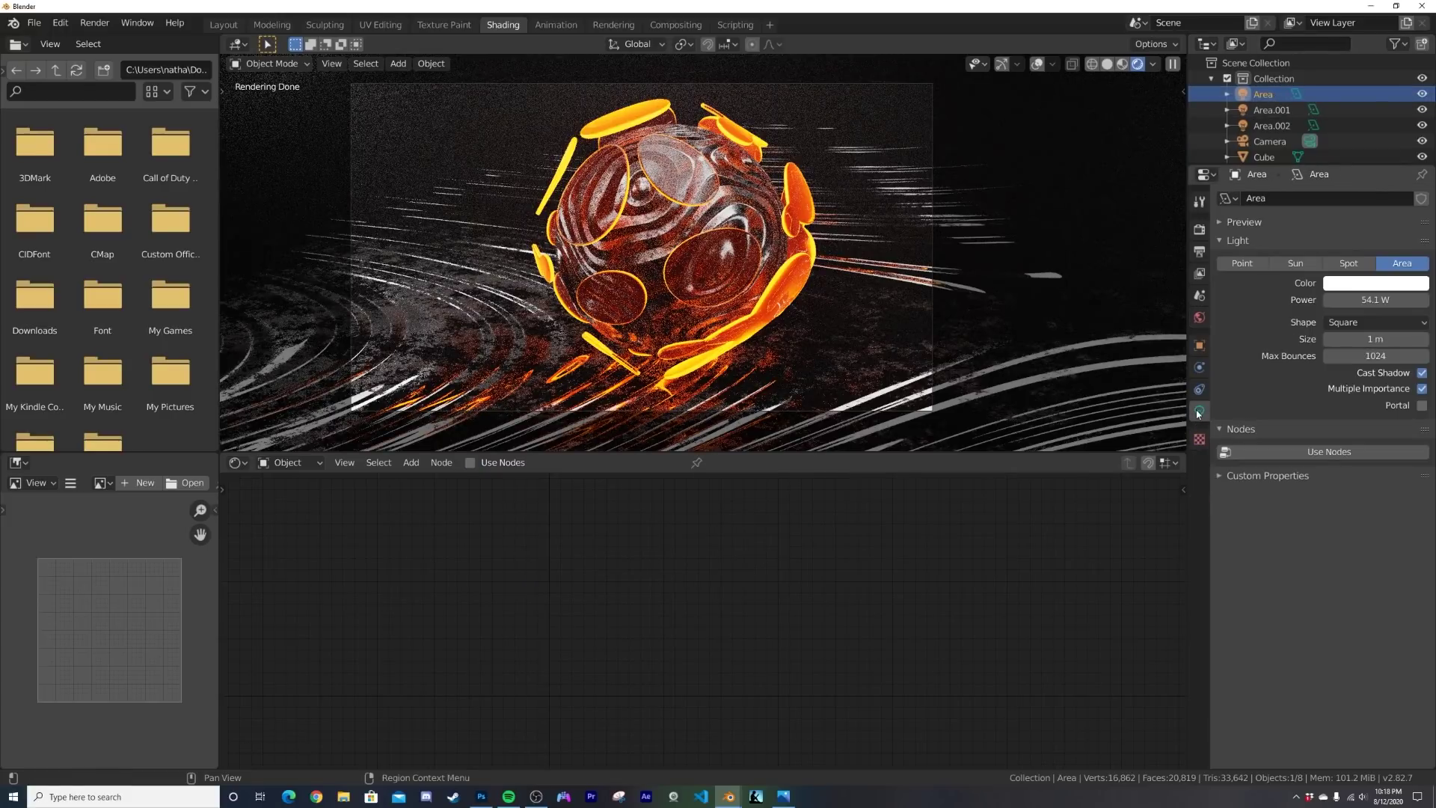
left_click(1372, 286)
left_click(1353, 120)
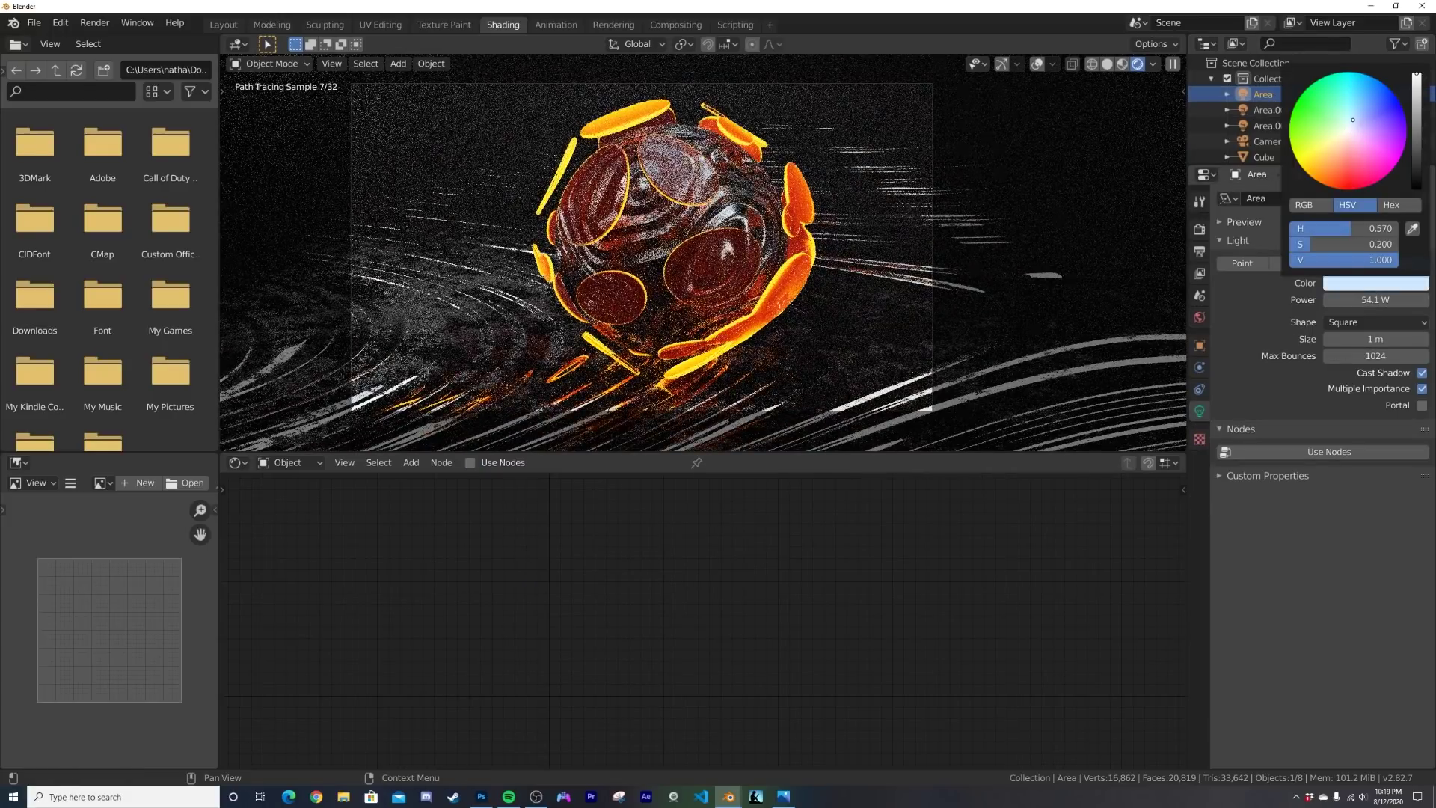
Step: Tint the Area.001 light pale blue with hue 0.564 and saturation 0.290
left_click(1272, 110)
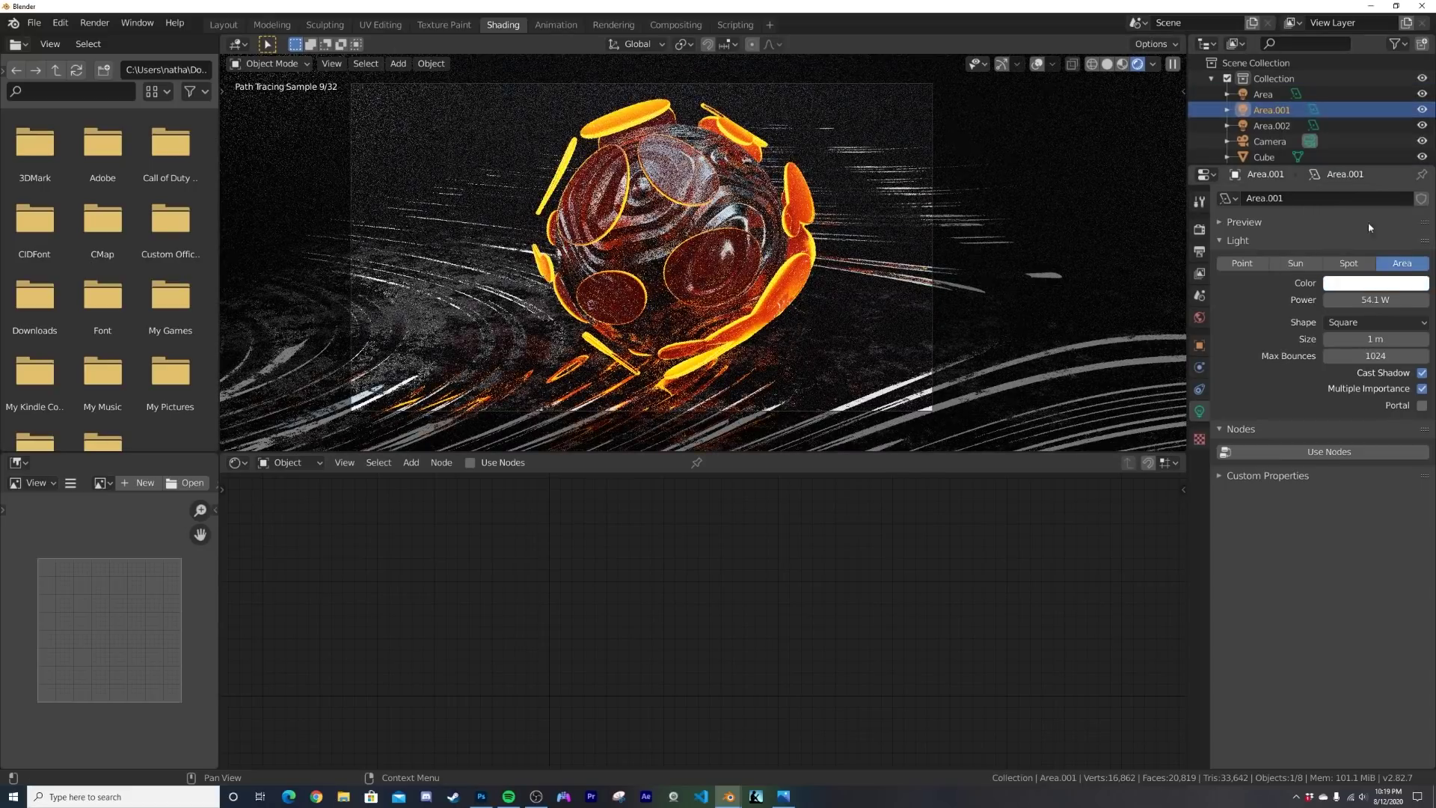
left_click(1380, 287)
left_click(1359, 123)
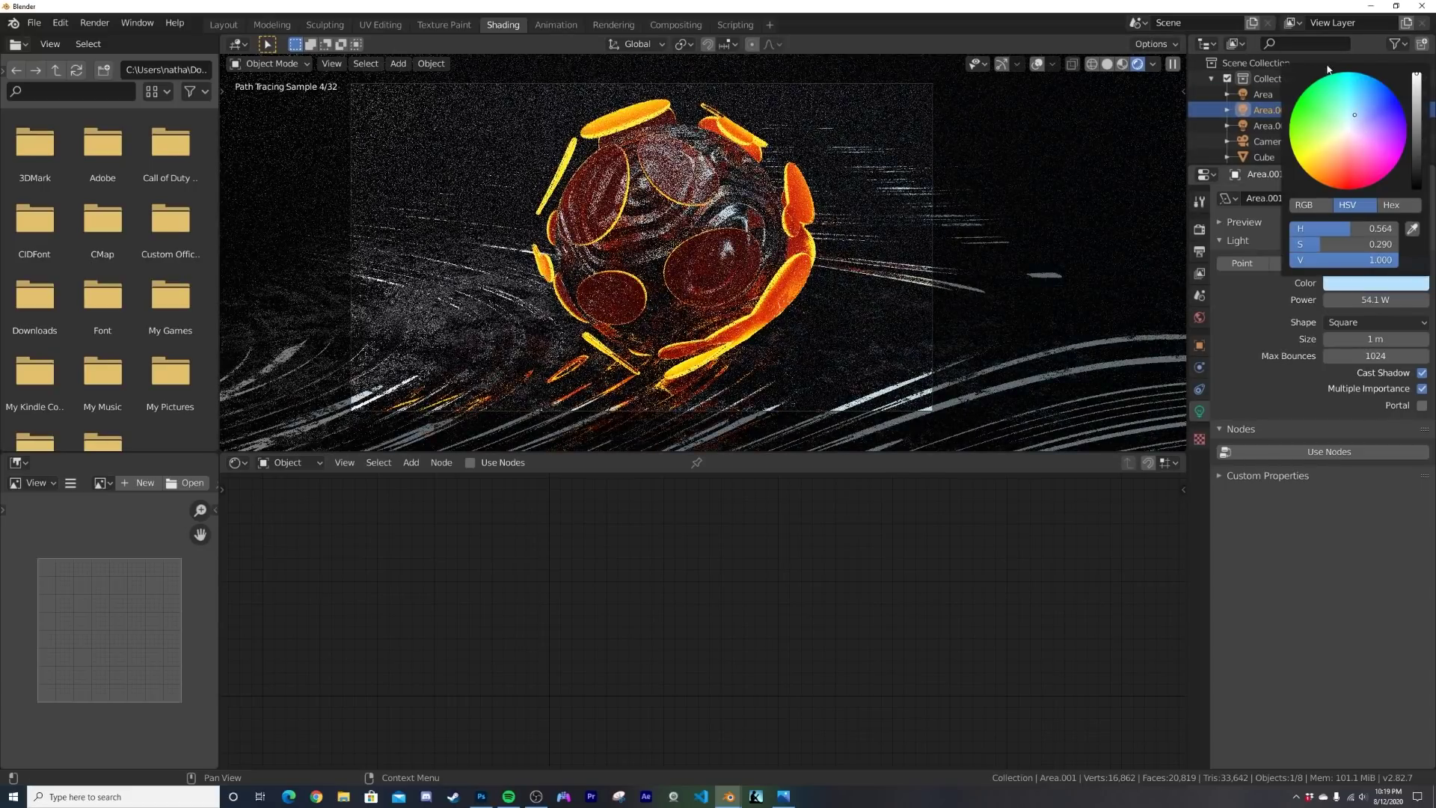
Step: Tint the Area.002 light a similar pale blue
left_click(1301, 126)
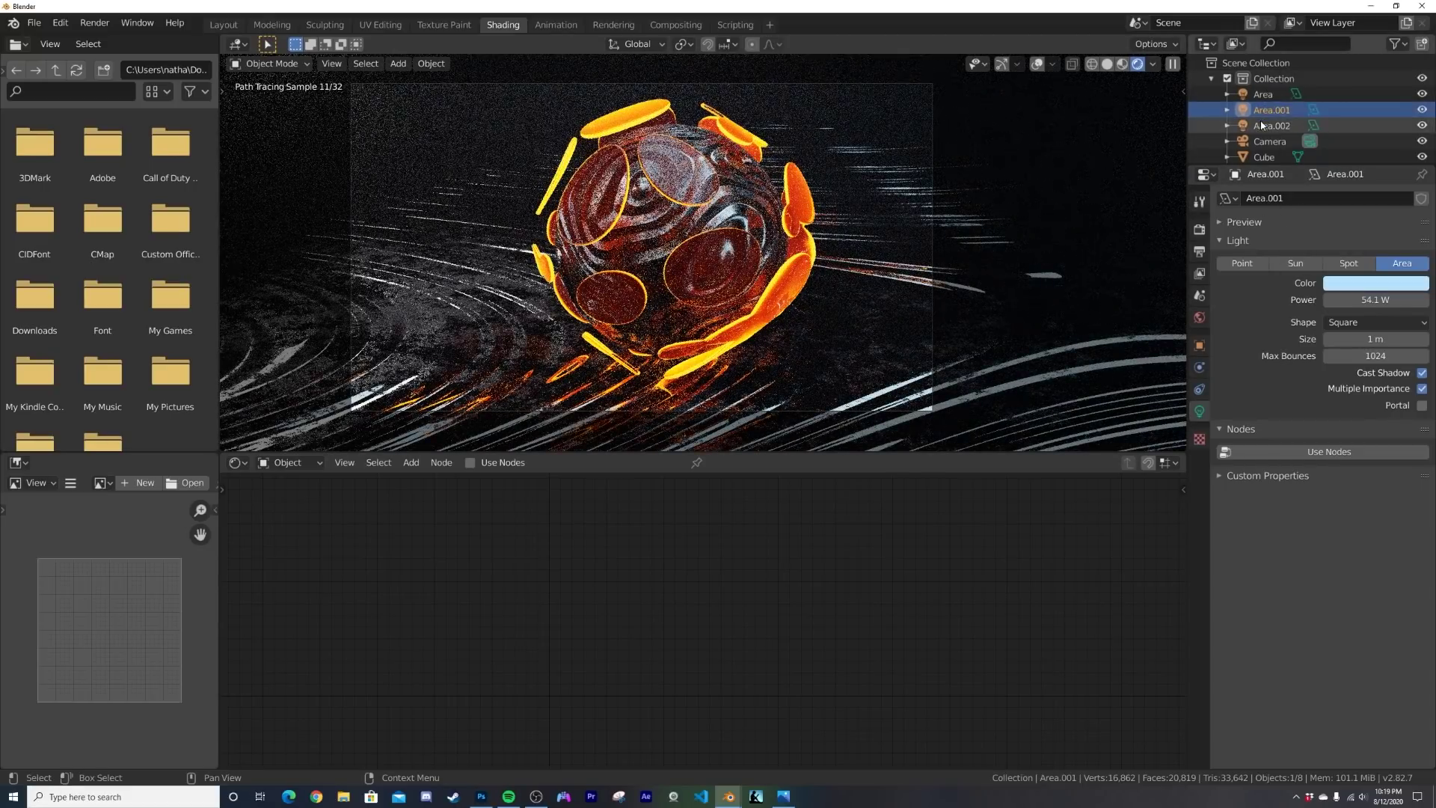
left_click(1372, 287)
left_click(1358, 123)
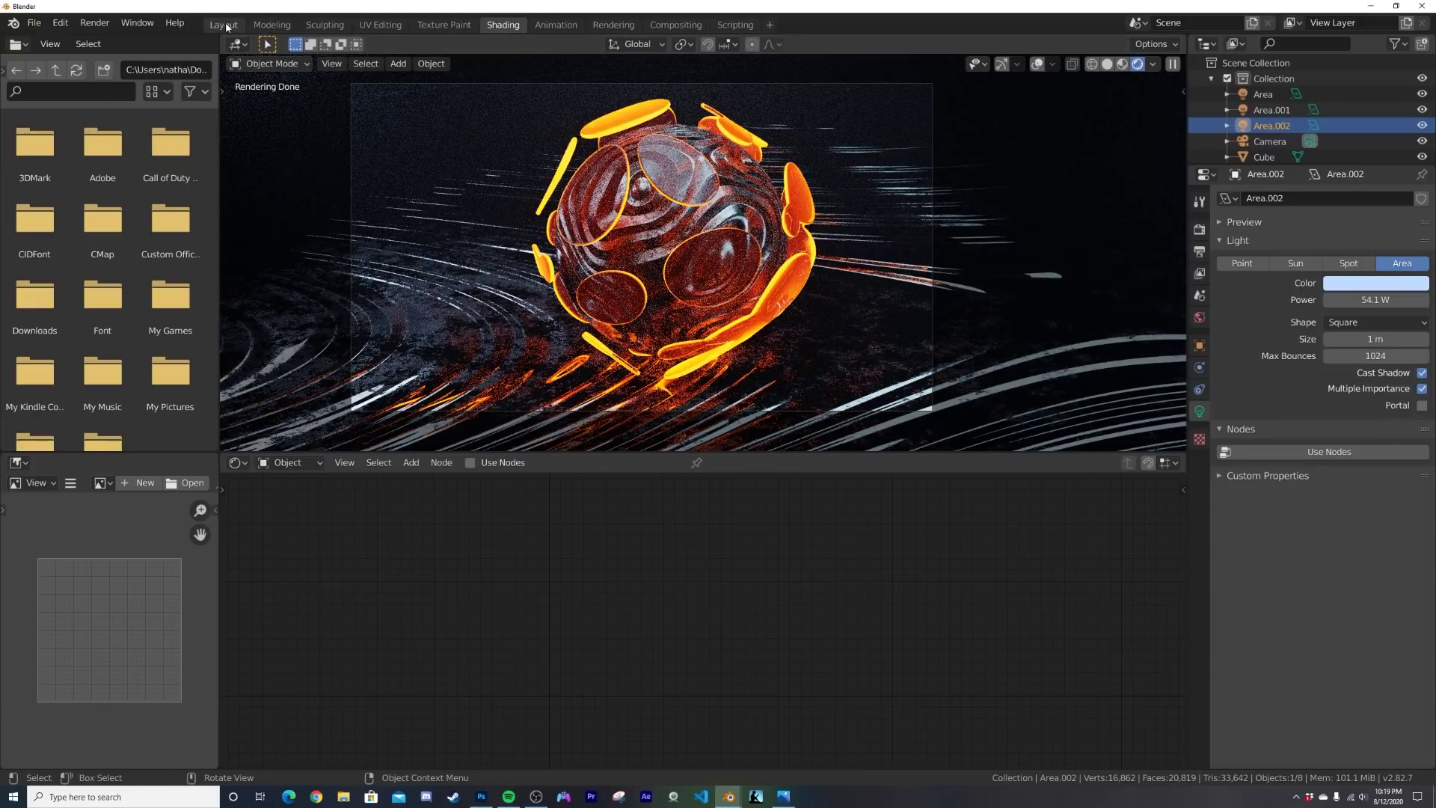
Step: View the finished reference render assasa.jpg from the desktop at full size, then return to the Blender scene
left_click(1368, 6)
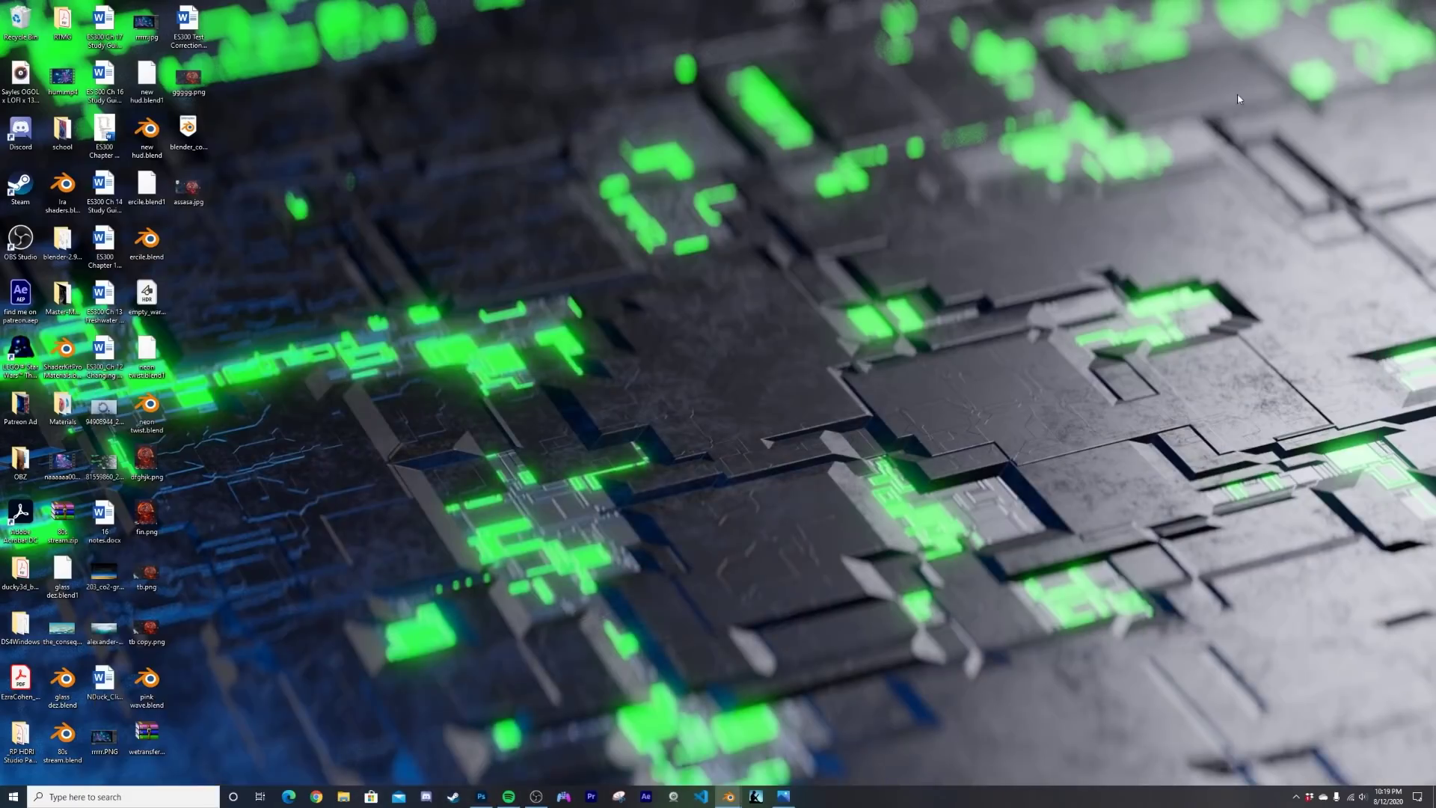
double_click(189, 188)
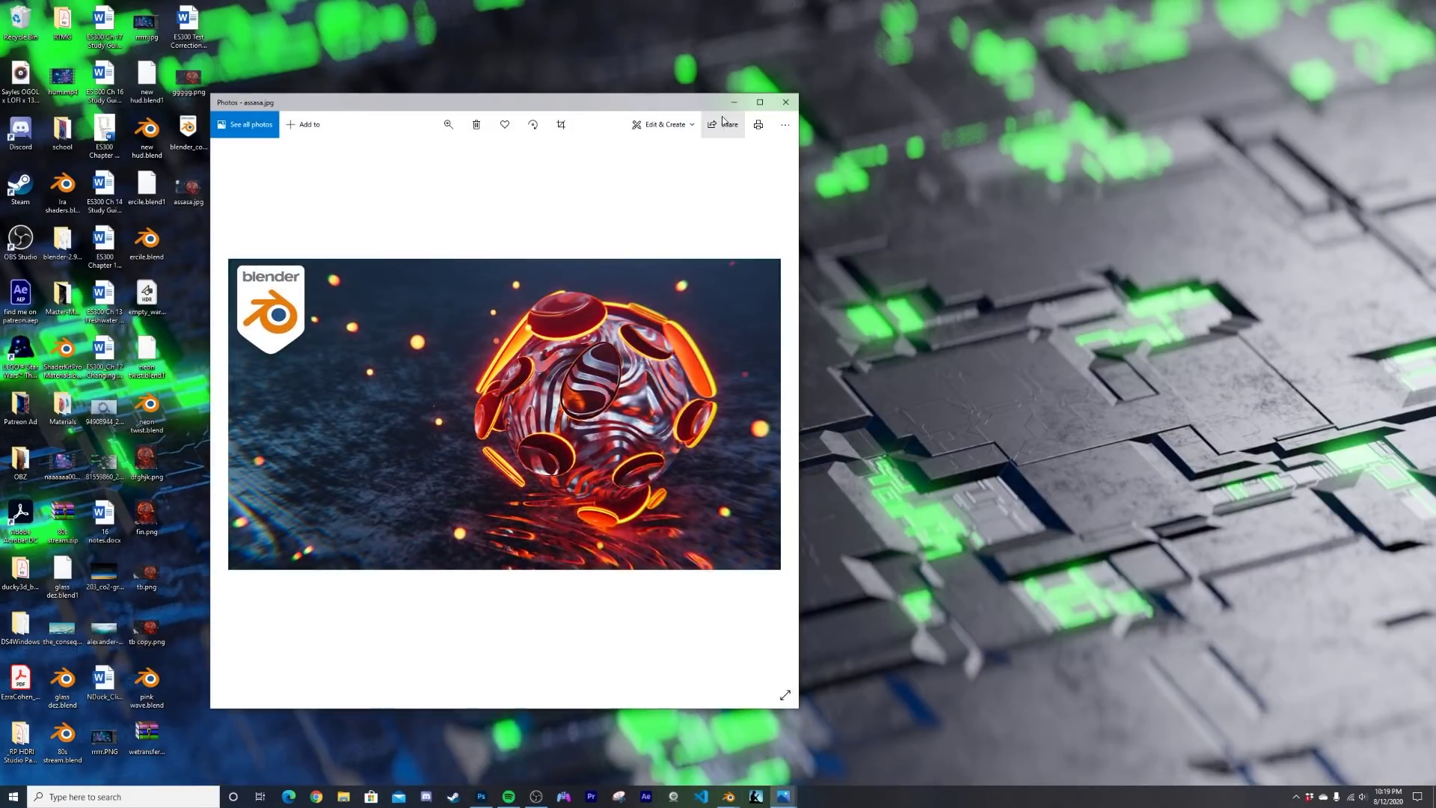
left_click(760, 103)
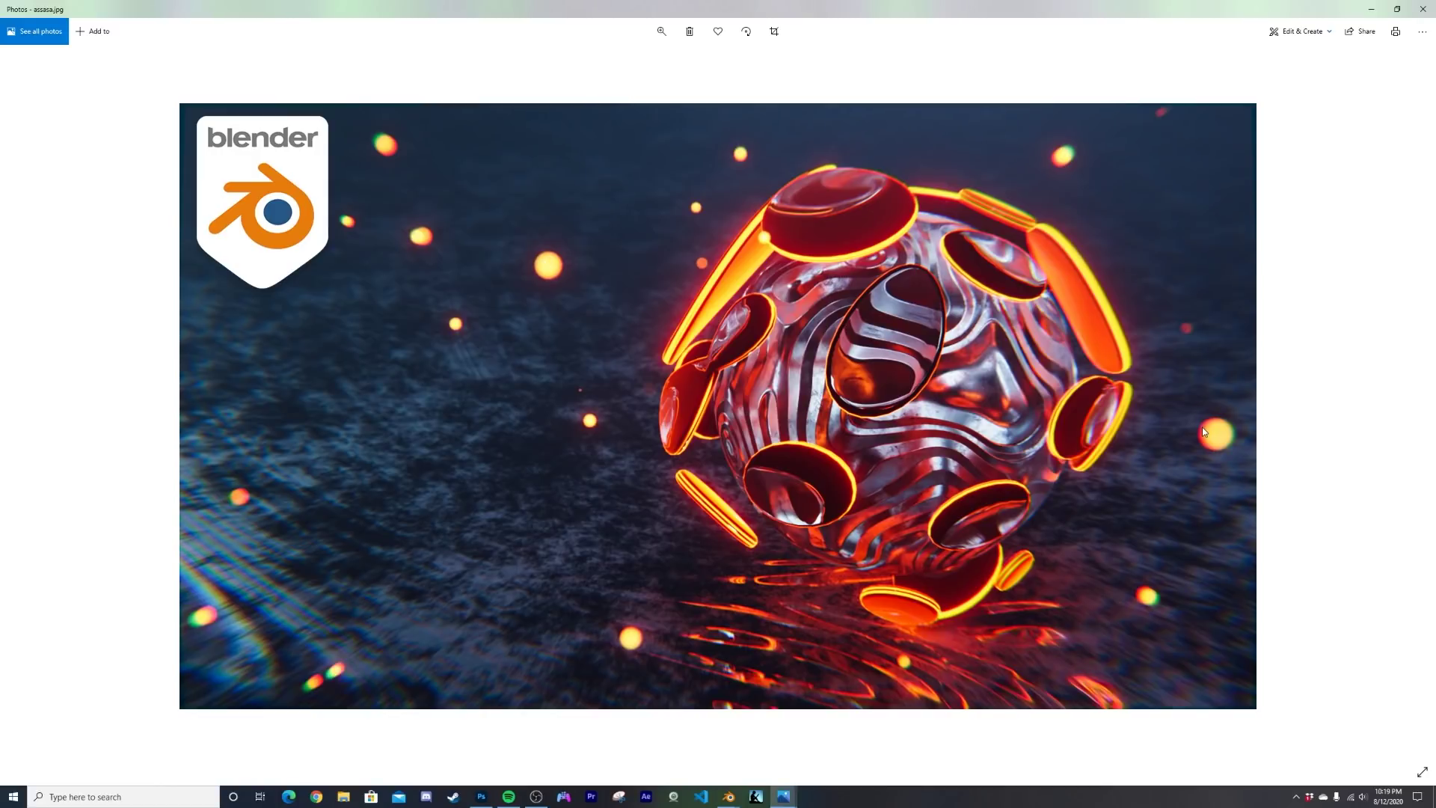
left_click(1374, 9)
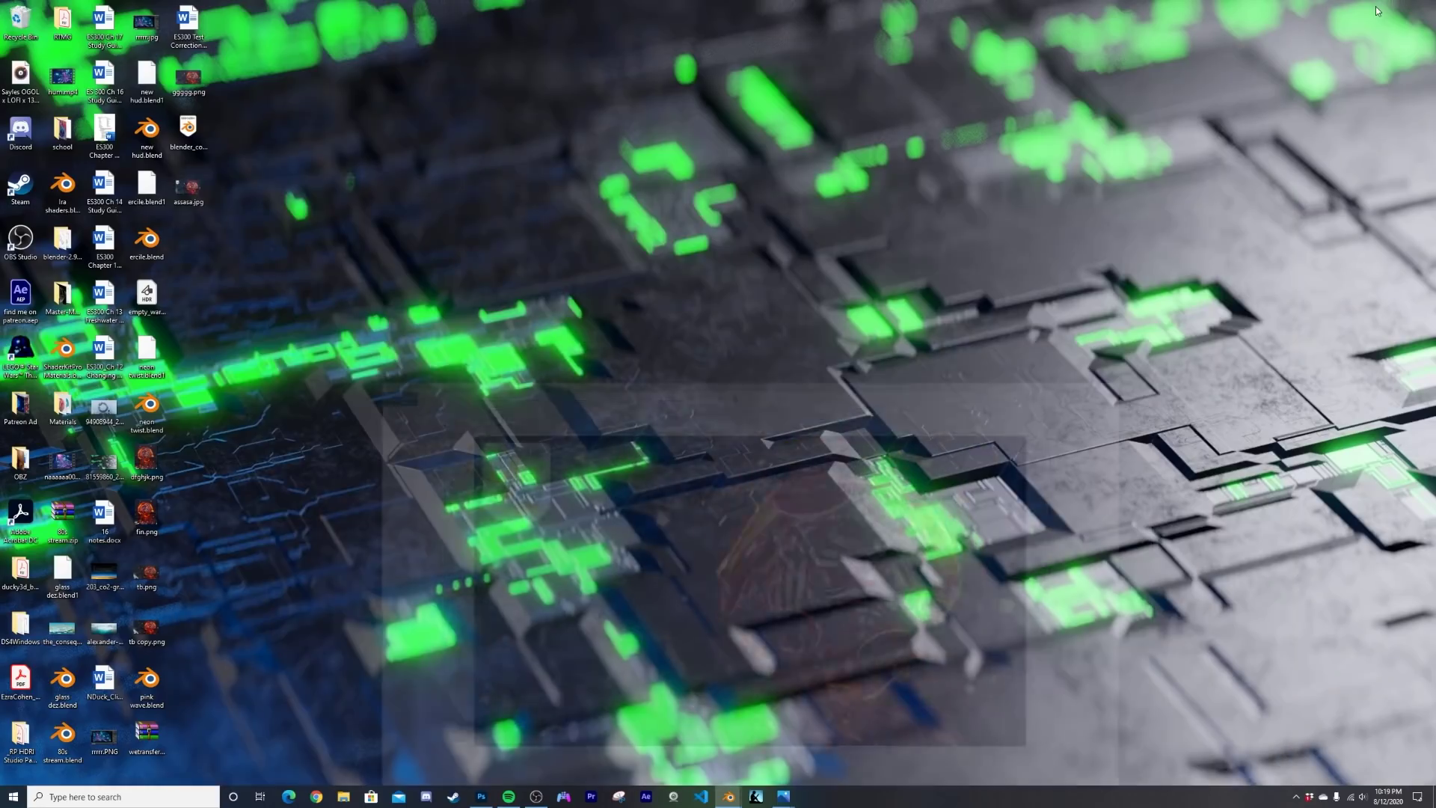
left_click(729, 795)
Step: Set the large fog Cube's viewport display to Wire in the Layout workspace
middle_click_drag(821, 289, 737, 462)
middle_click_drag(756, 397, 699, 449)
left_click(813, 238)
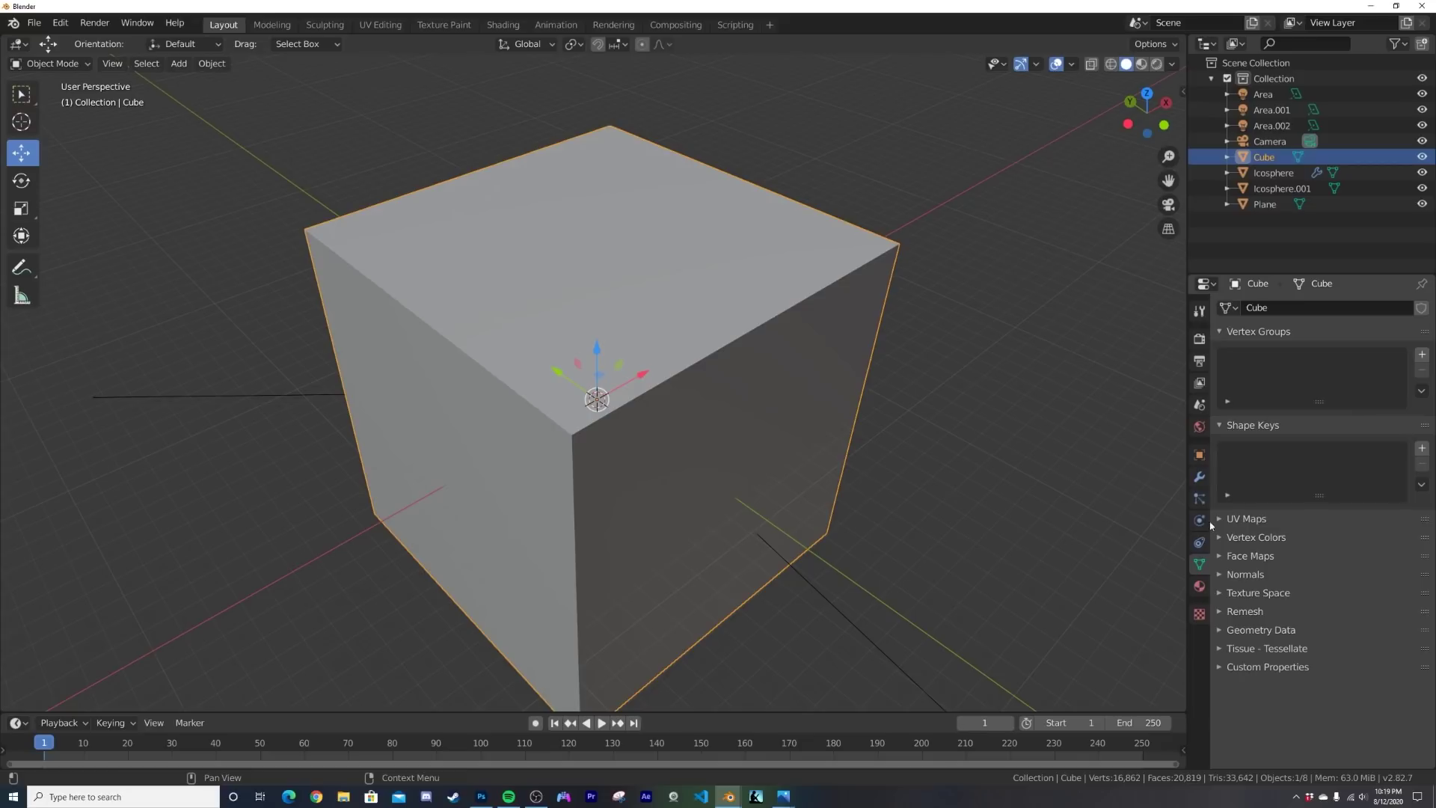
left_click(1200, 455)
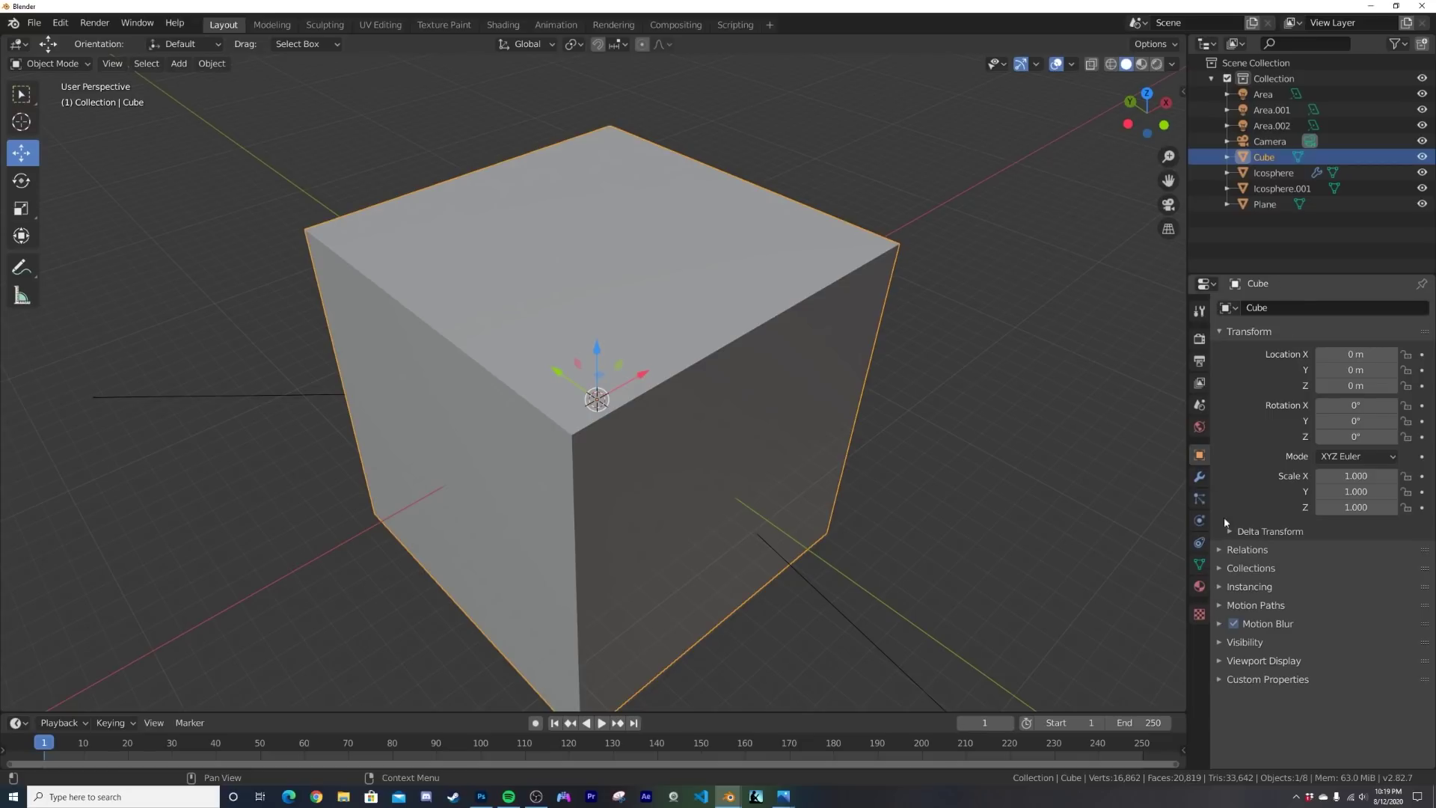
left_click(1263, 660)
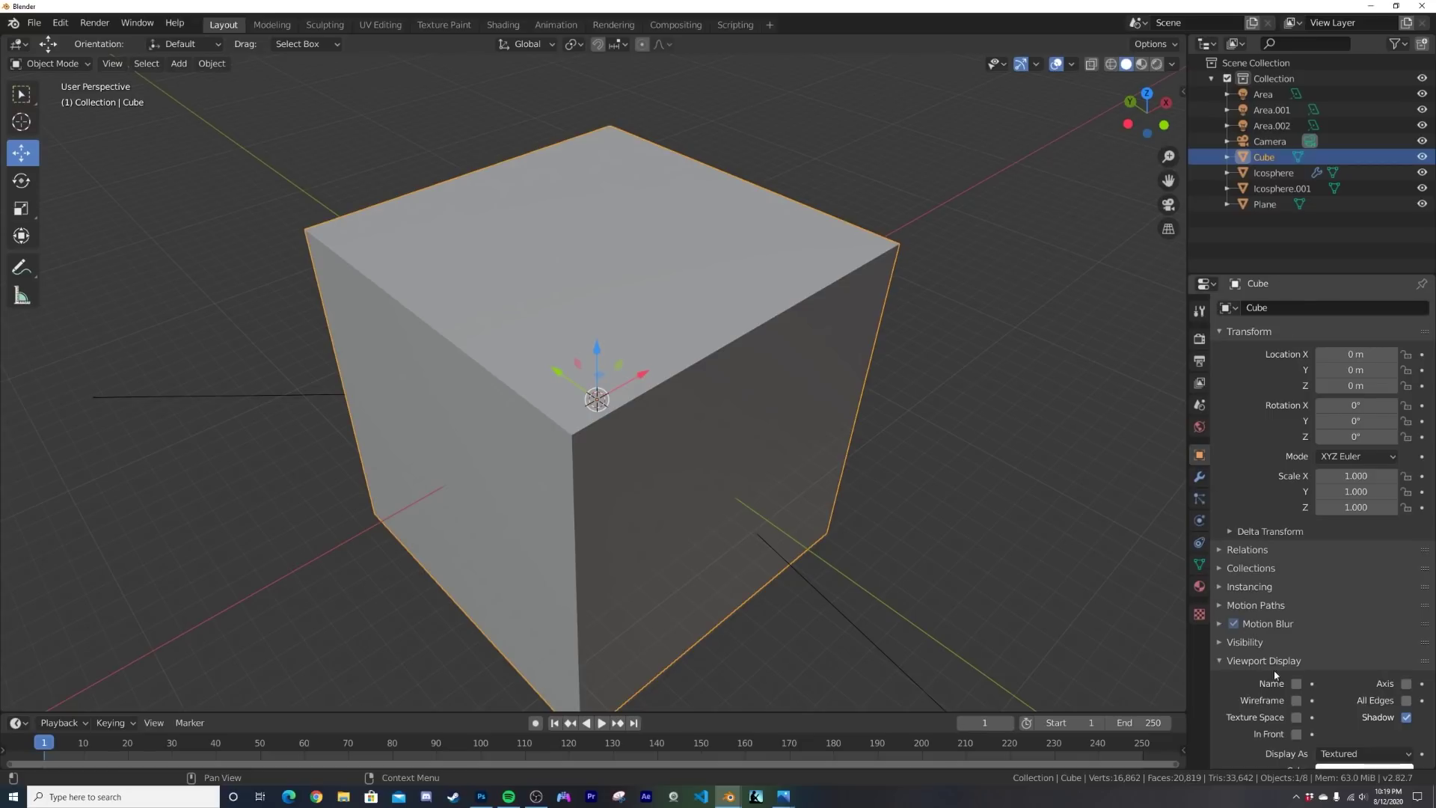
scroll(1320, 673, "down", 2)
left_click(1346, 701)
left_click(1360, 666)
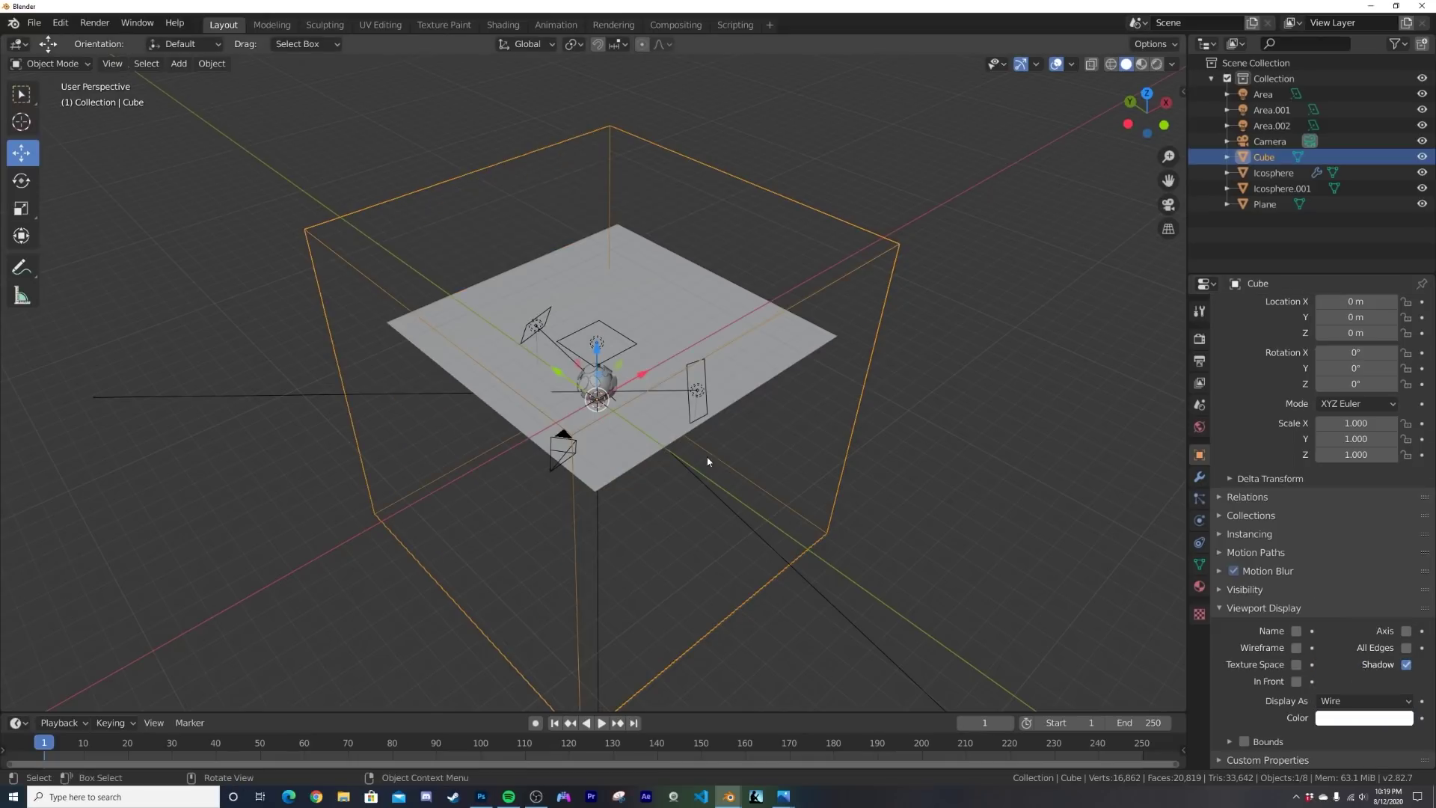
Step: Add a plane and move it in front of the camera, about -4.63 m in X, -1.98 m in Y and 2.34 m in Z
middle_click_drag(715, 461, 763, 428)
left_click(965, 428)
middle_click_drag(563, 446, 588, 397)
scroll(689, 464, "up", 5)
key("shift+a")
mouse_move(539, 336)
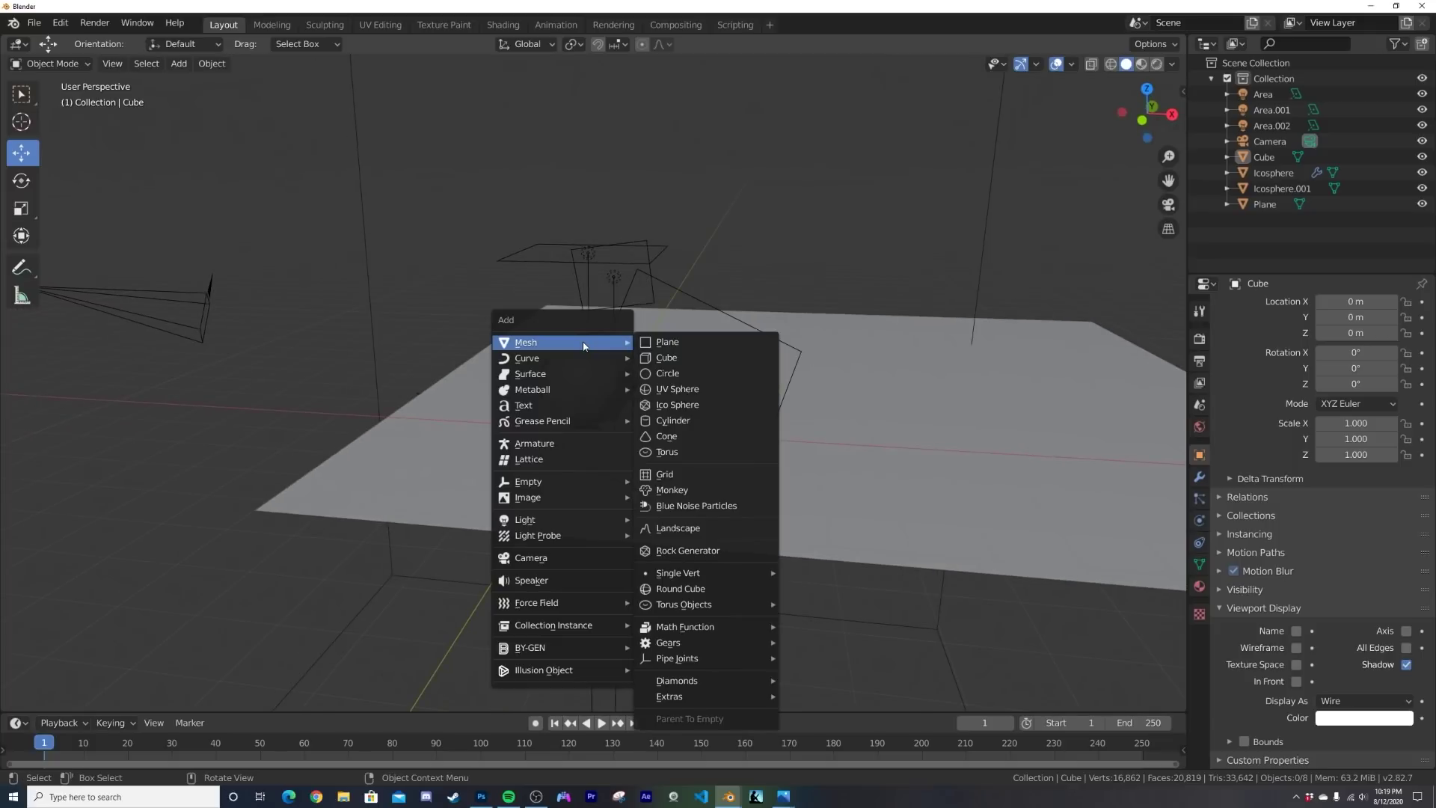
left_click(649, 339)
middle_click_drag(644, 410, 620, 397)
key("g")
left_click(348, 271)
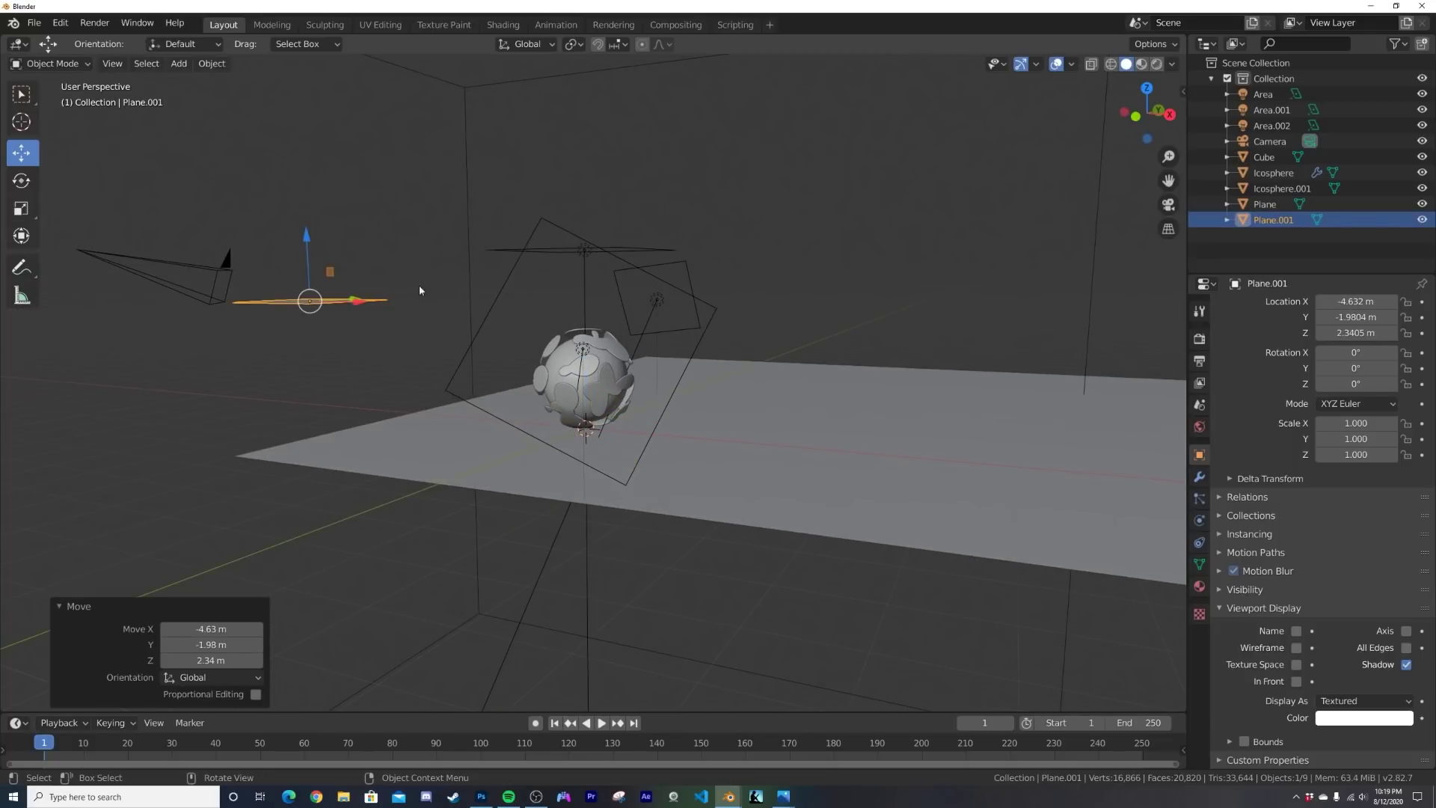
Step: Stand the new plane upright with a view rotation of about -63°, and refine its tilt with a trackball rotation
key("r")
left_click(389, 253)
key("r")
key("r")
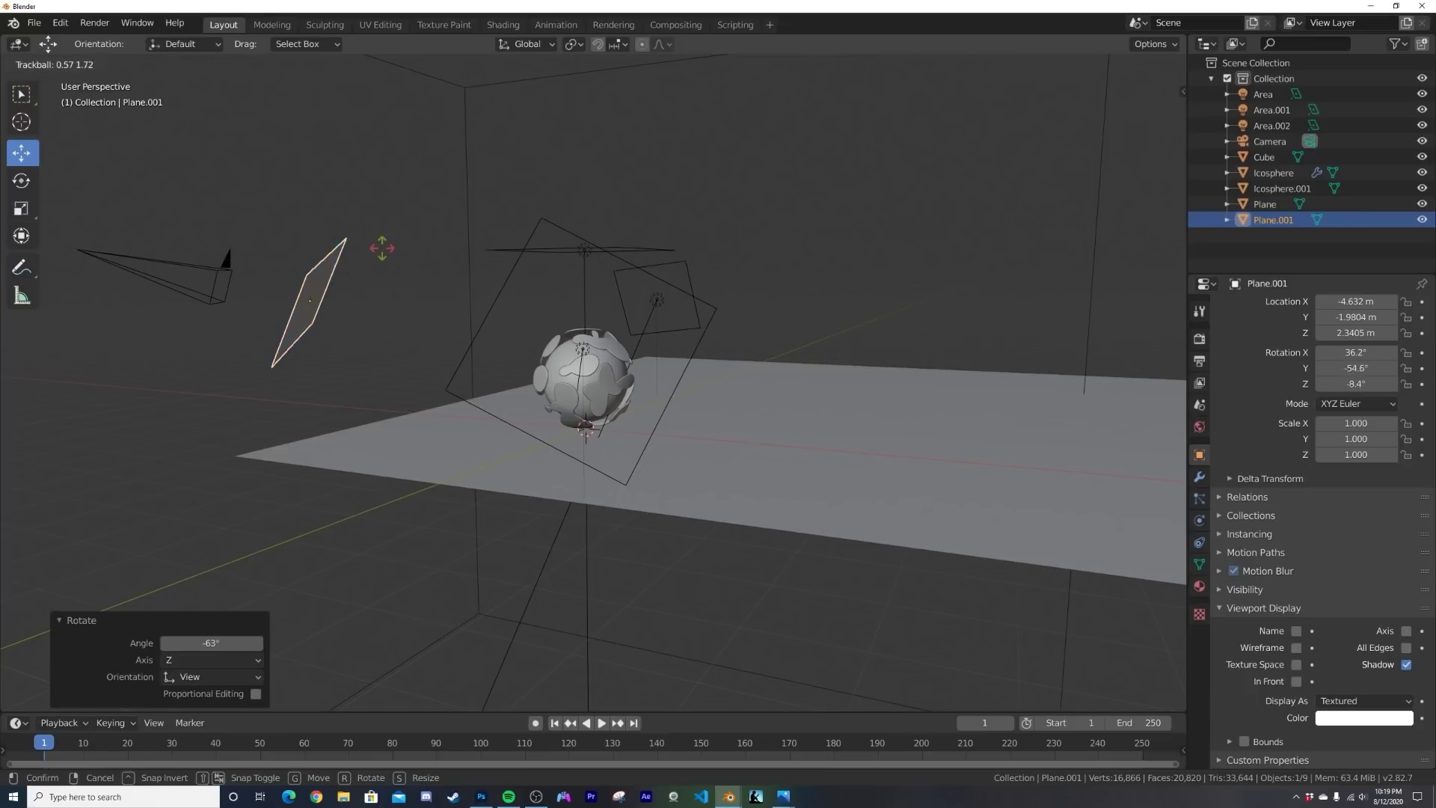
left_click(393, 253)
middle_click_drag(395, 260, 464, 273)
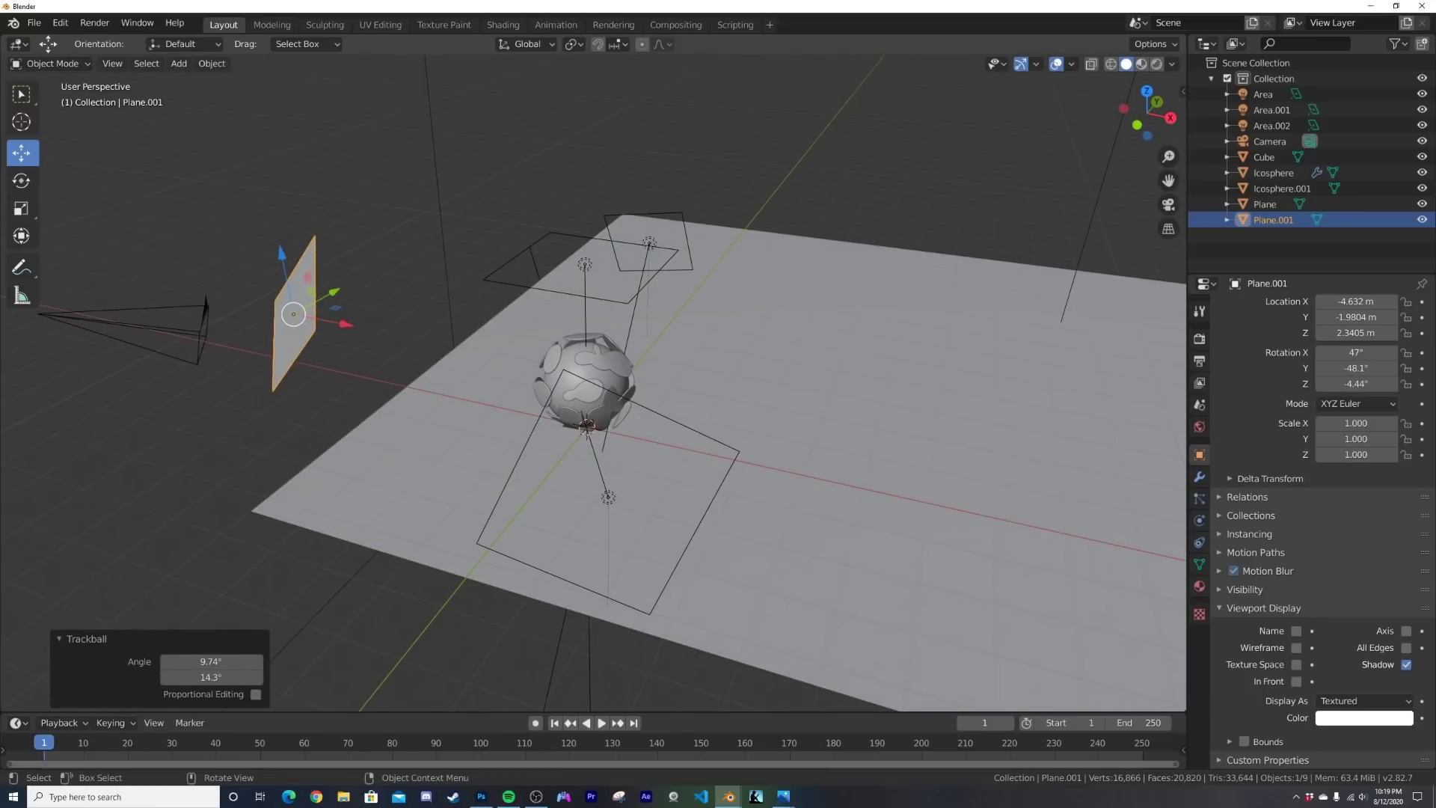
Step: Move the plane closer to the camera by about -0.92, -0.60 and -0.33 m, and angle it further with a trackball rotation
key("g")
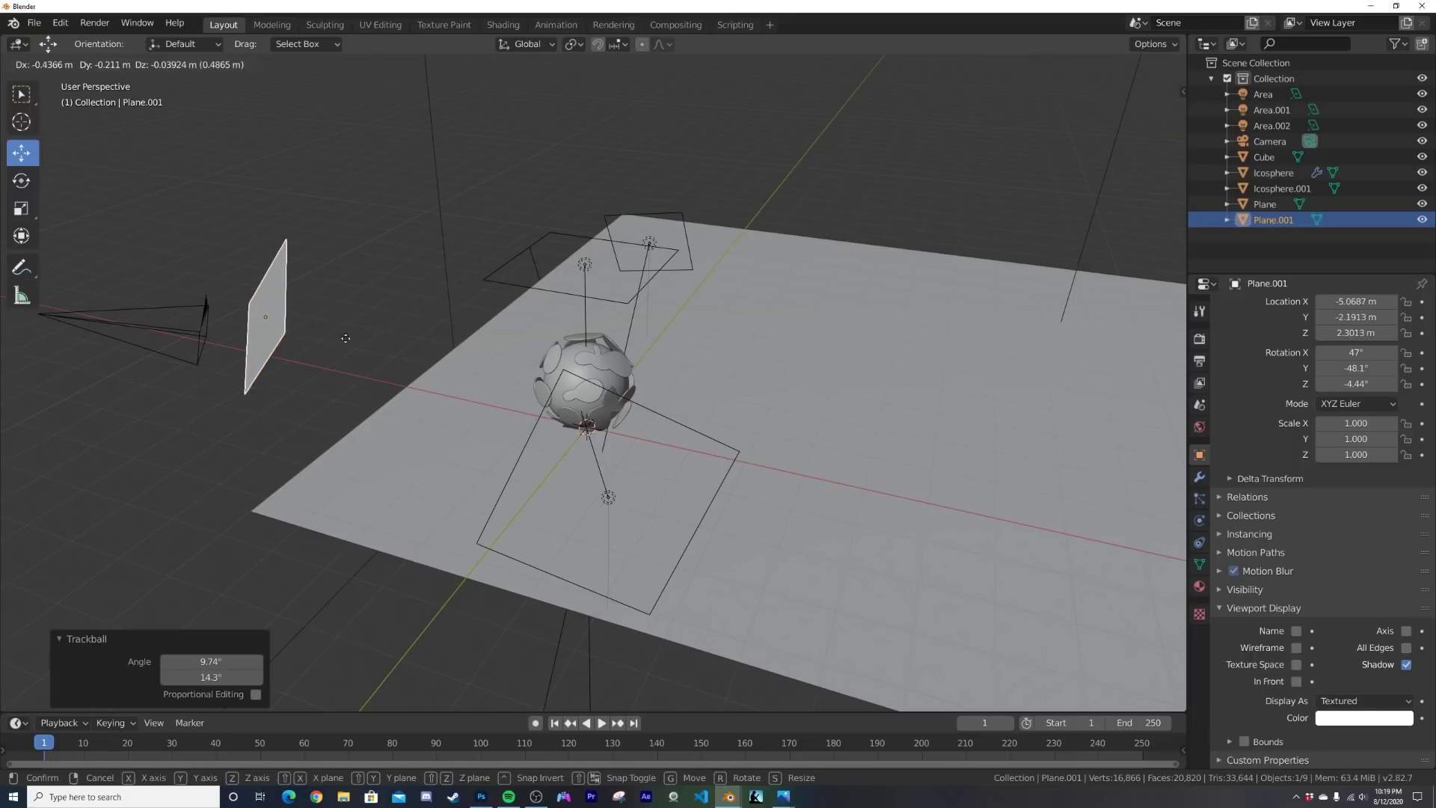
left_click(314, 356)
key("r")
key("r")
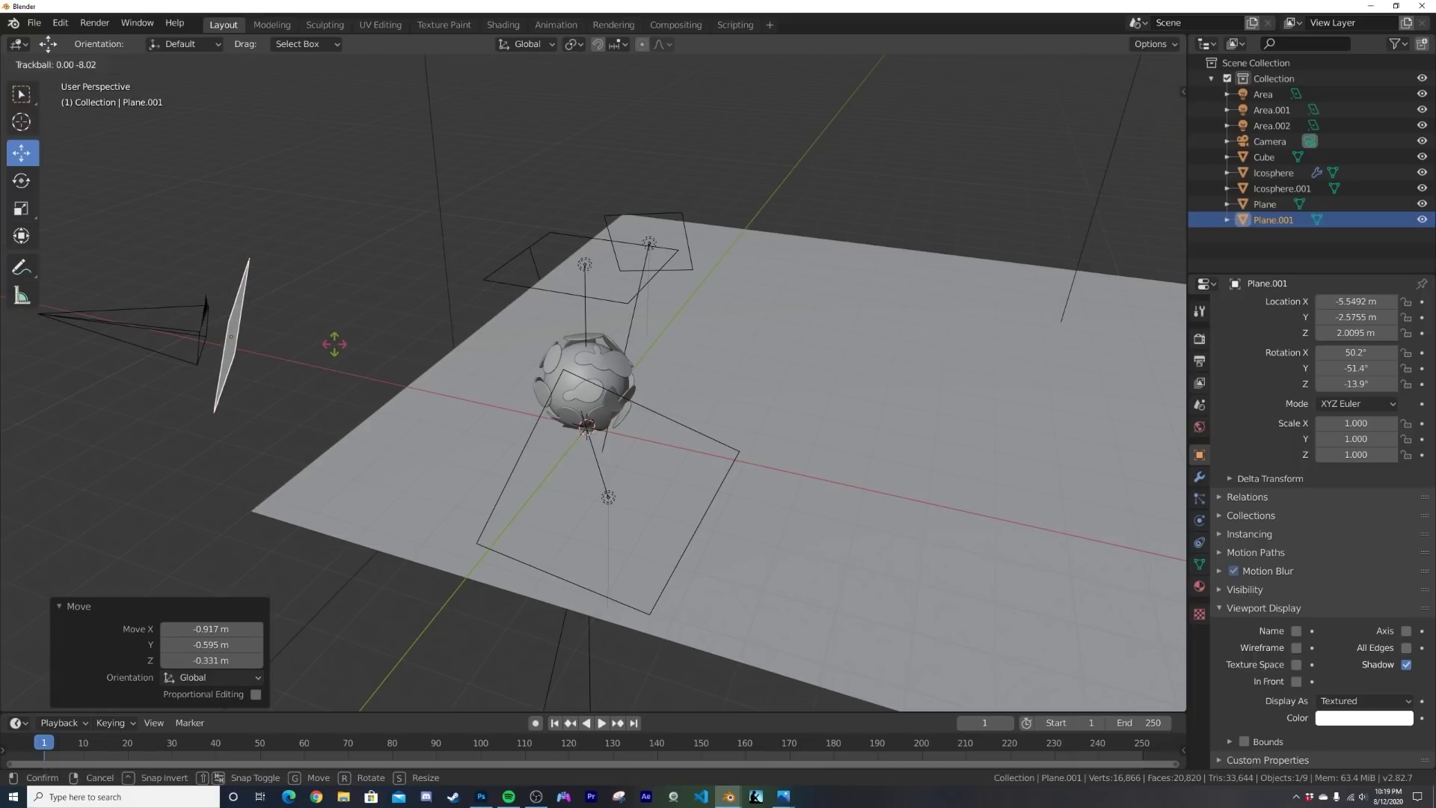
left_click(330, 344)
middle_click_drag(330, 343, 490, 397)
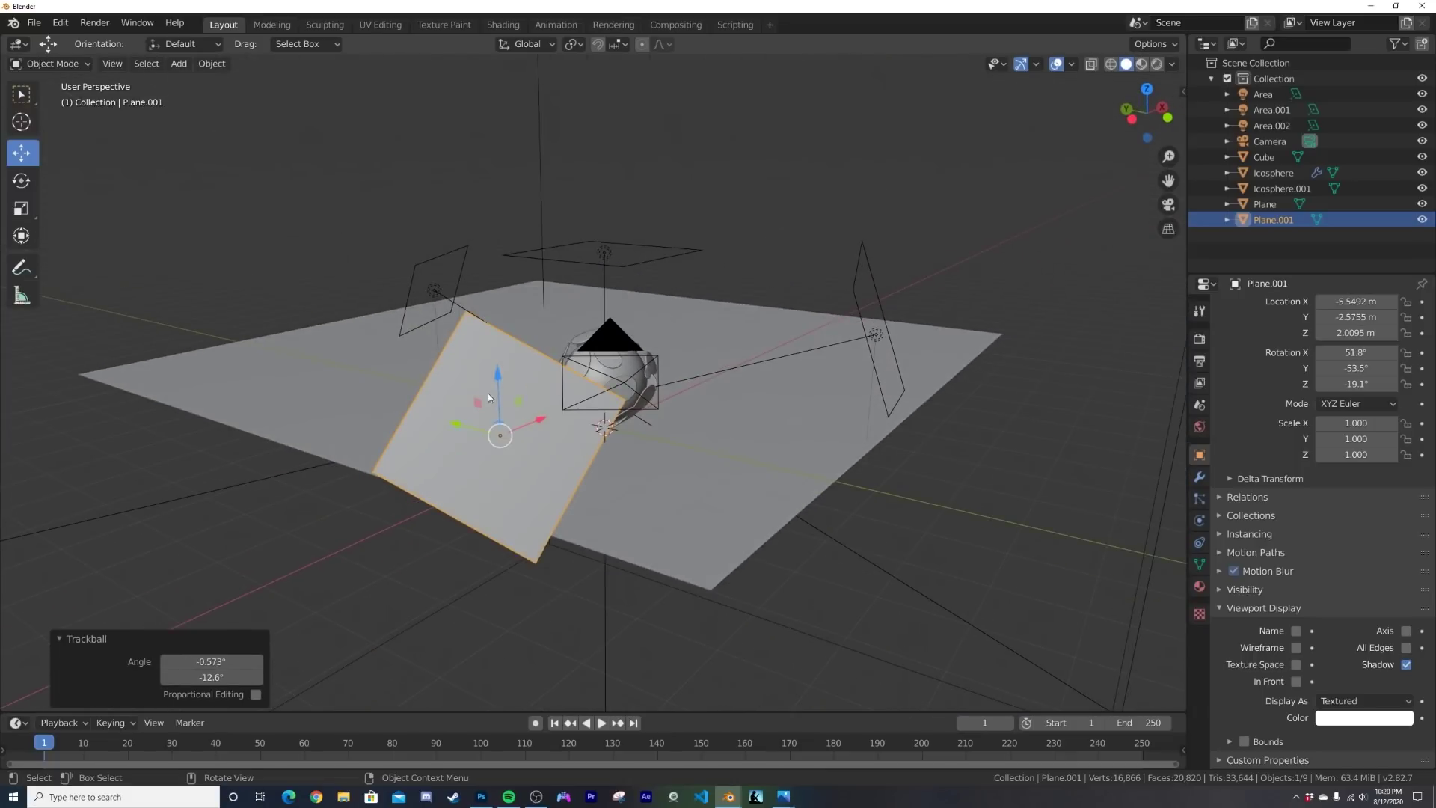
Step: Shift the plane about 0.83, -0.89 and 0.47 m across the camera's view, and rotate it by about -5.6°
key("g")
left_click(699, 464)
middle_click_drag(699, 463, 603, 454)
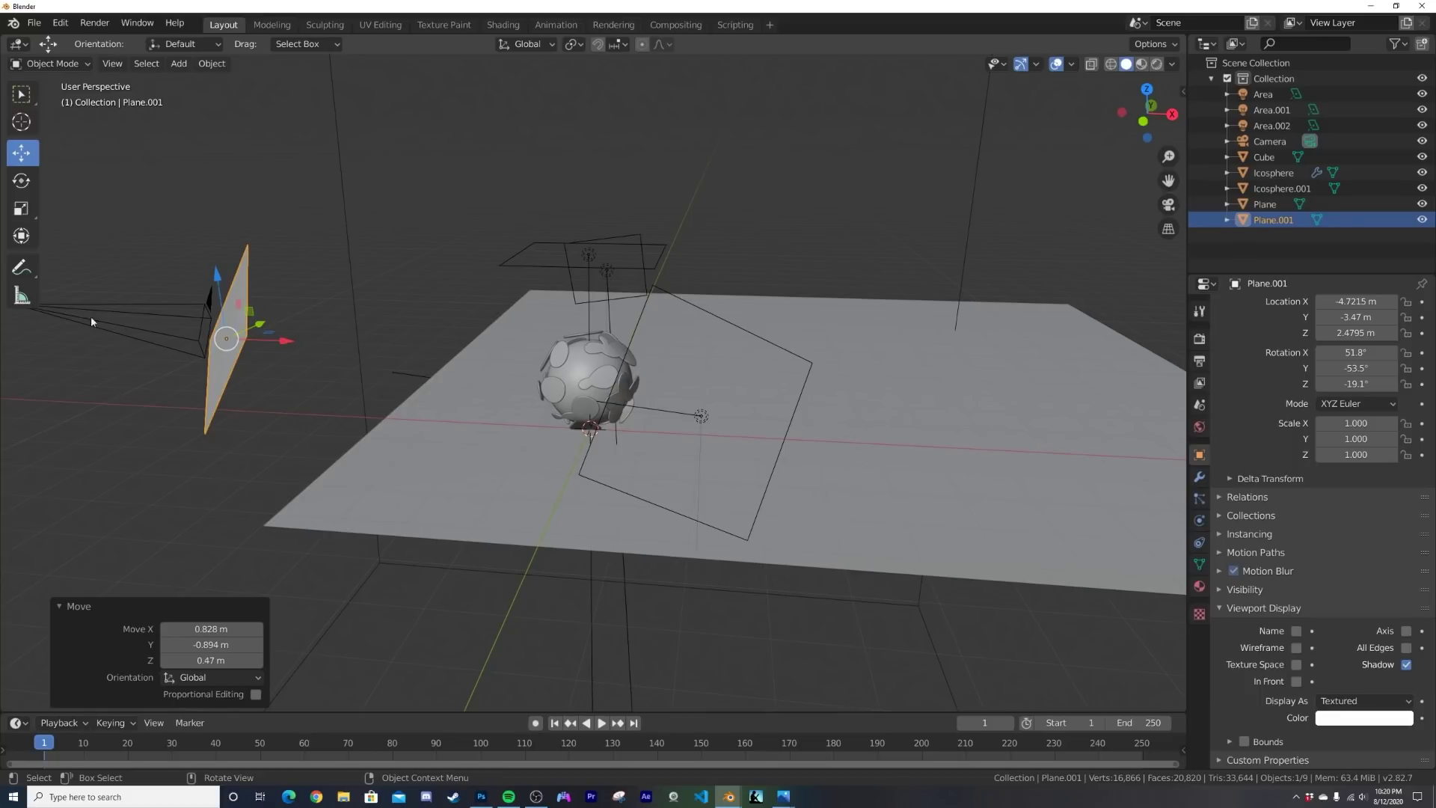
middle_click_drag(283, 365, 281, 353)
key("g")
right_click(346, 248)
key("r")
left_click(389, 254)
middle_click_drag(390, 254, 358, 305)
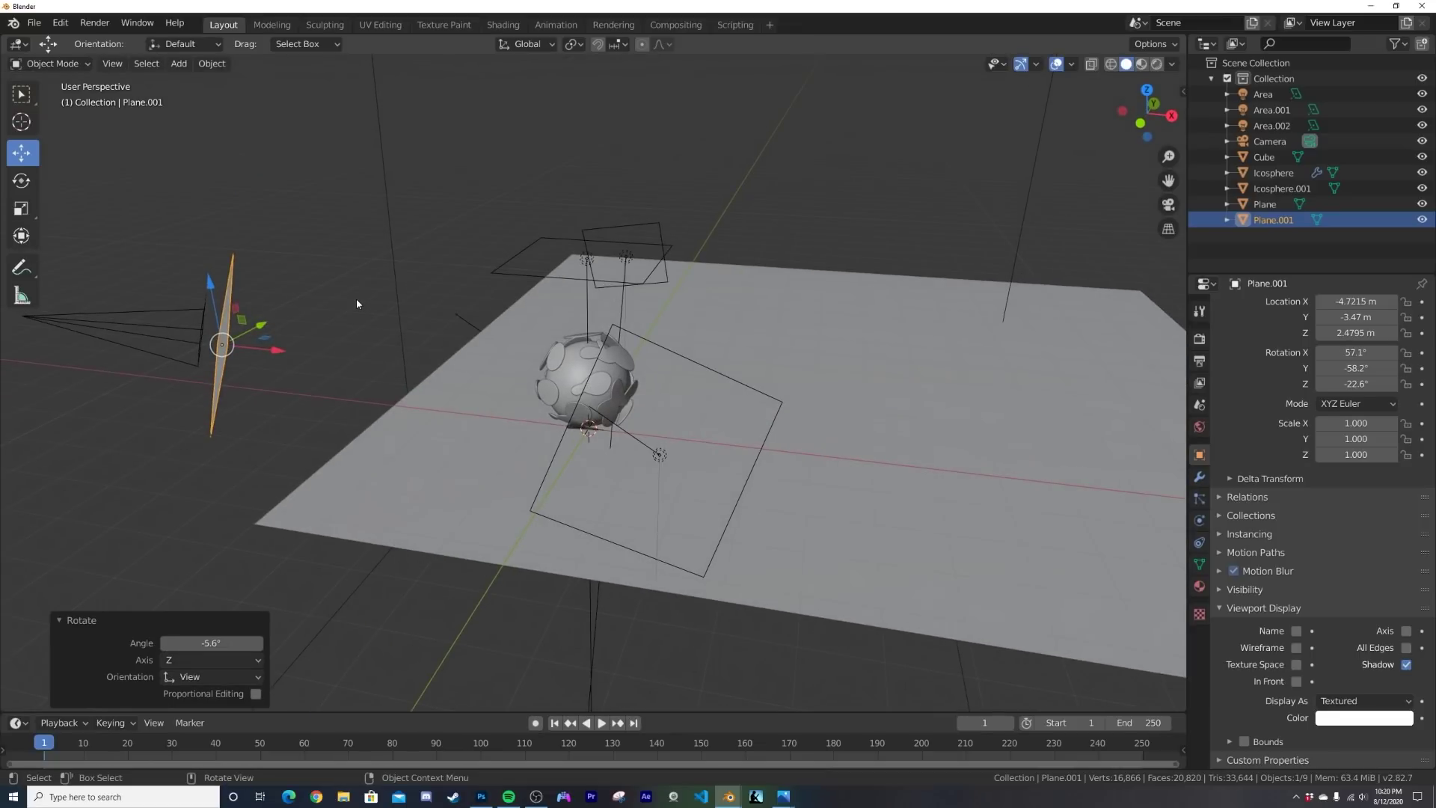
middle_click_drag(505, 434, 673, 388)
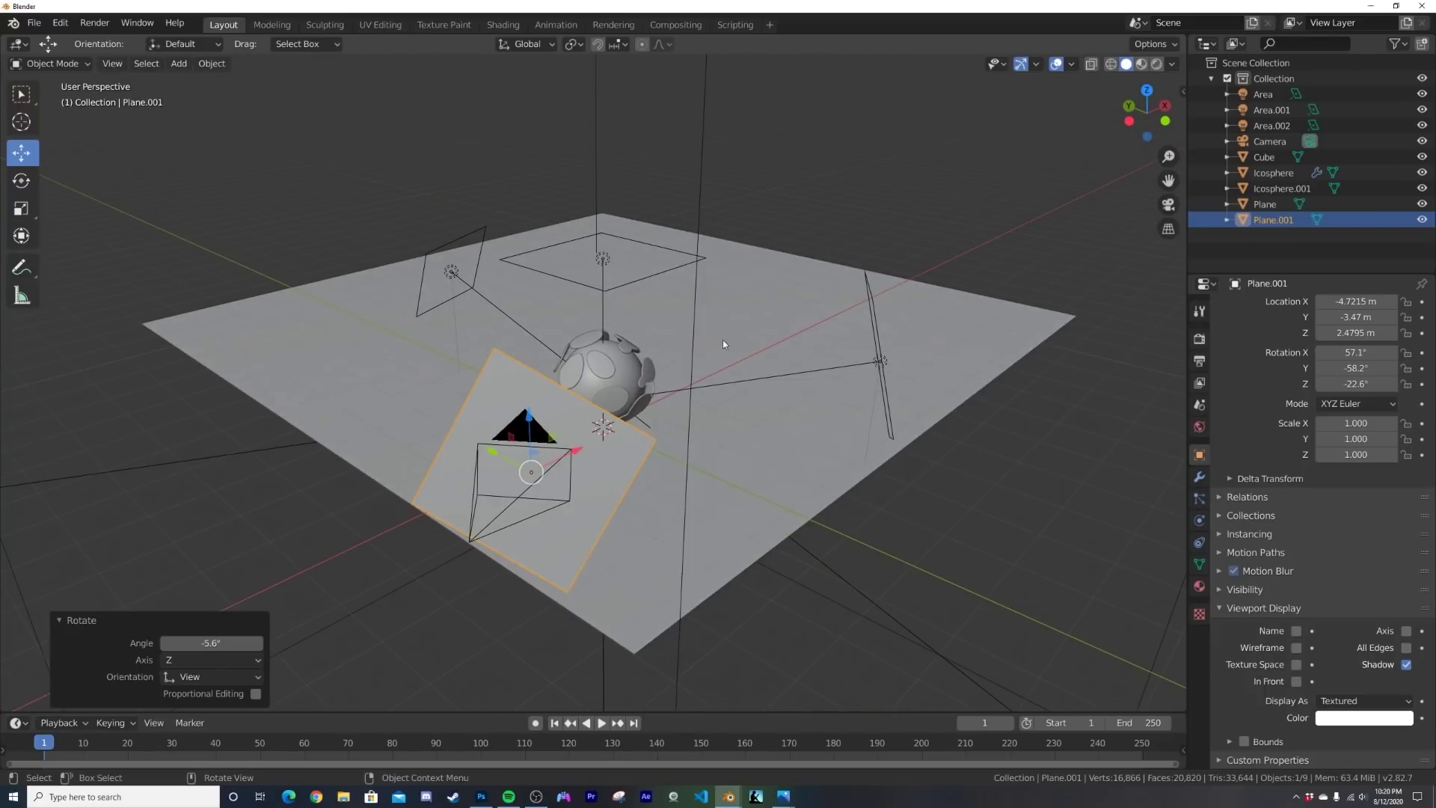
Step: Add an ico sphere and subdivide its mesh with 2 cuts
key("shift+a")
mouse_move(754, 280)
left_click(847, 338)
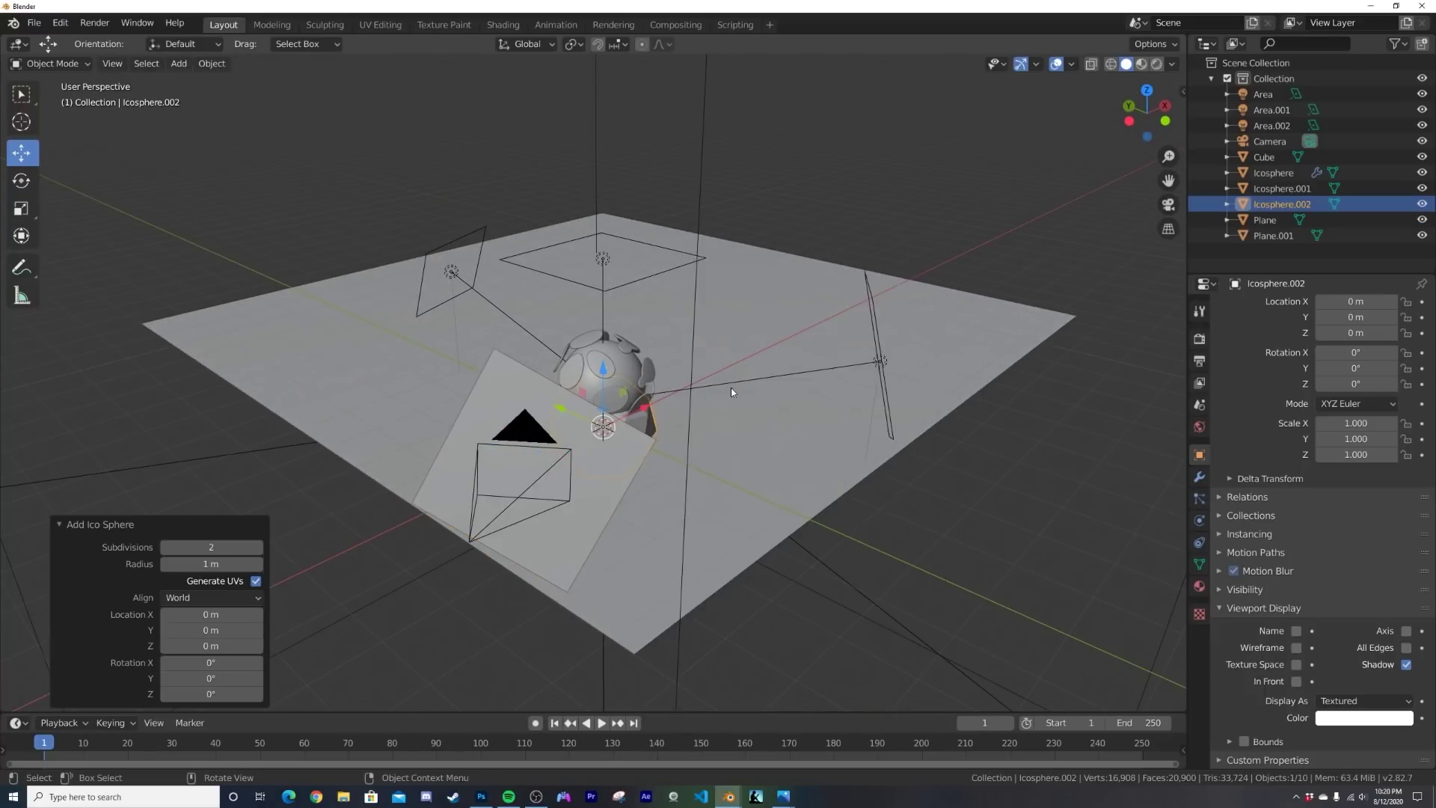
middle_click_drag(847, 337, 724, 407)
key("Tab")
right_click(724, 407)
left_click(724, 409)
scroll(718, 411, "up", 3)
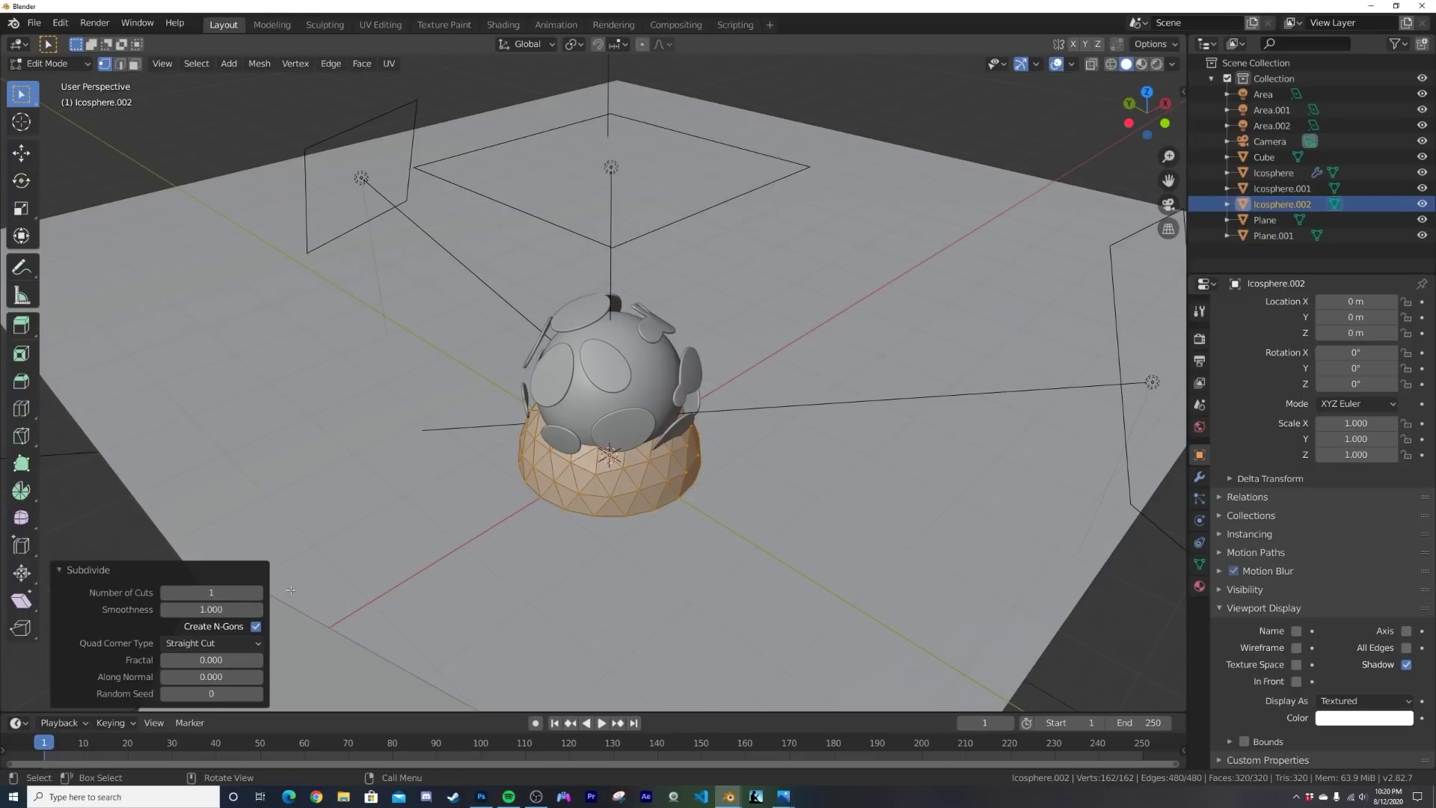
left_click(259, 594)
Step: Shade the new ico sphere smooth and move it beside the floor, about 5.26, -6.04 and -1.07 m
key("Tab")
right_click(659, 464)
left_click(658, 467)
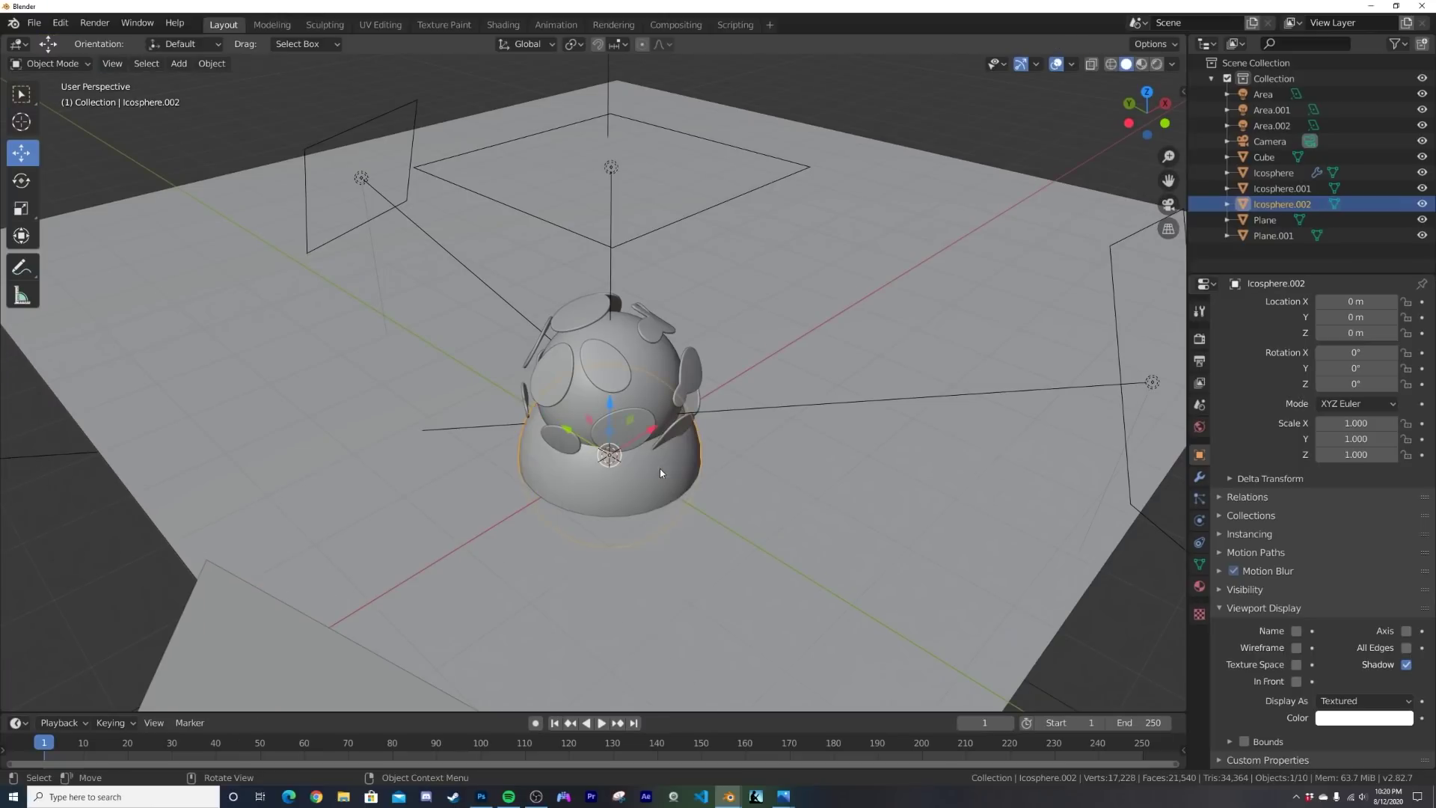
scroll(660, 468, "down", 3)
key("g")
left_click(1088, 539)
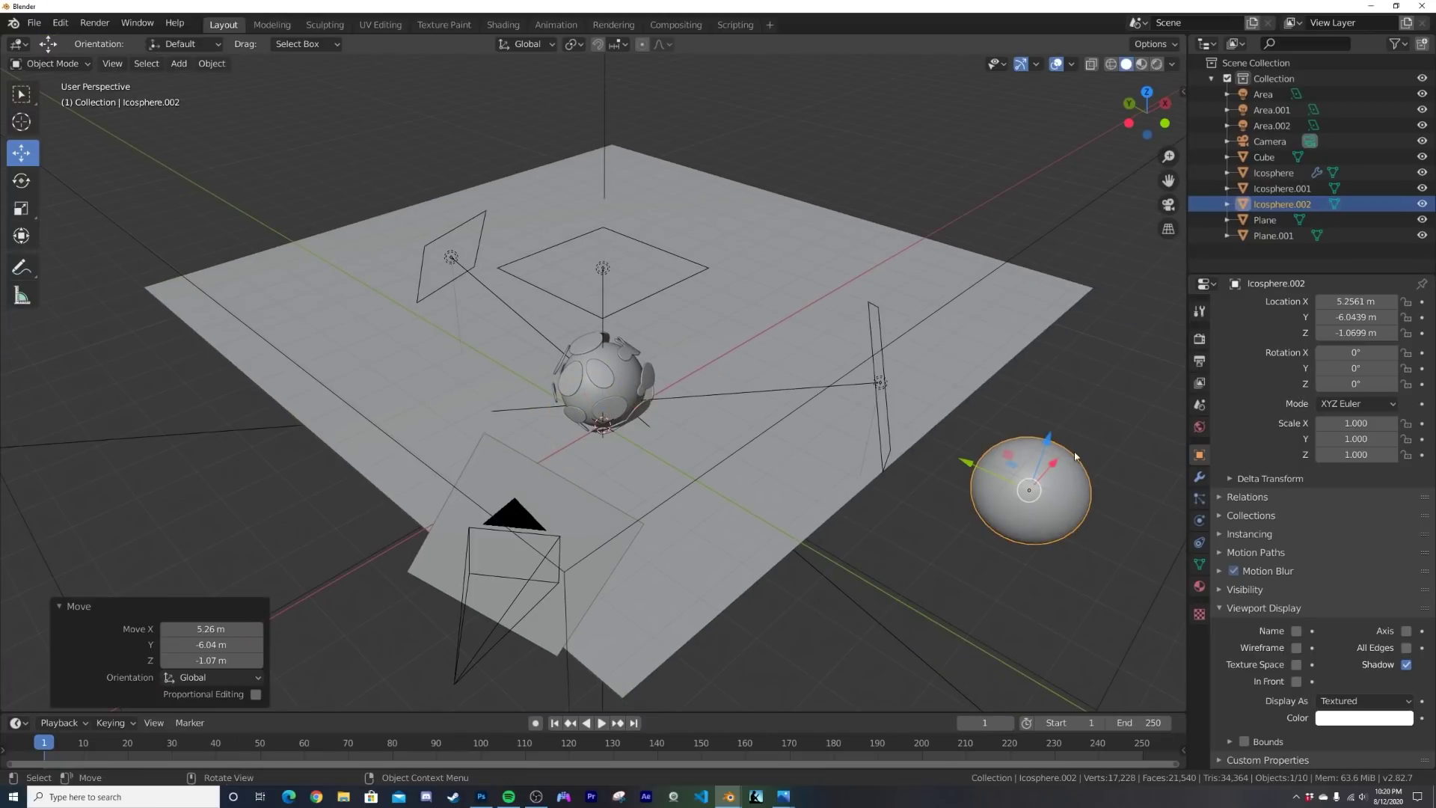
Step: Preview the materials in the viewport and give the new ico sphere an orange-red Emission material with hue 0.045 and saturation 1.000
key("z")
left_click(1109, 551)
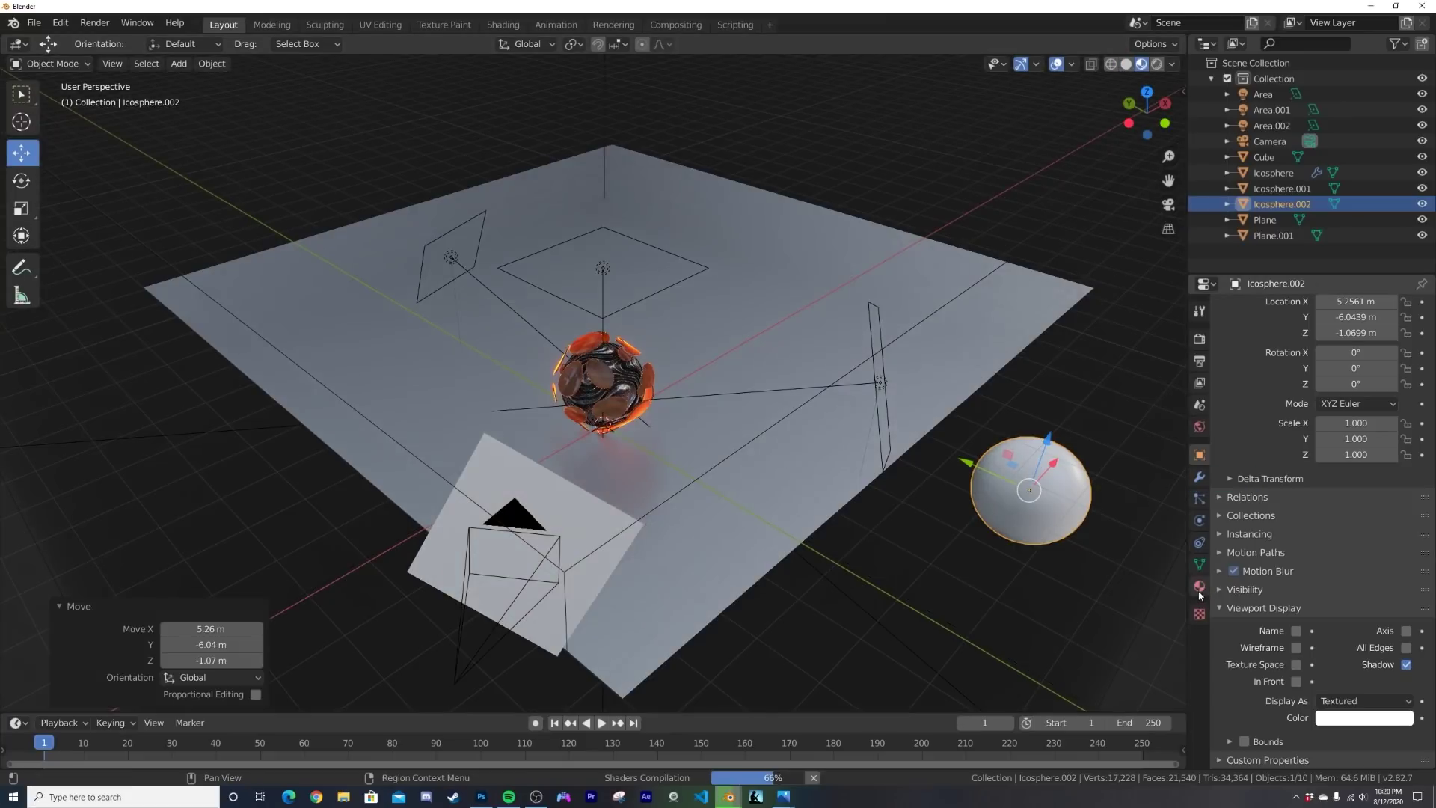
left_click(1198, 587)
left_click(1339, 425)
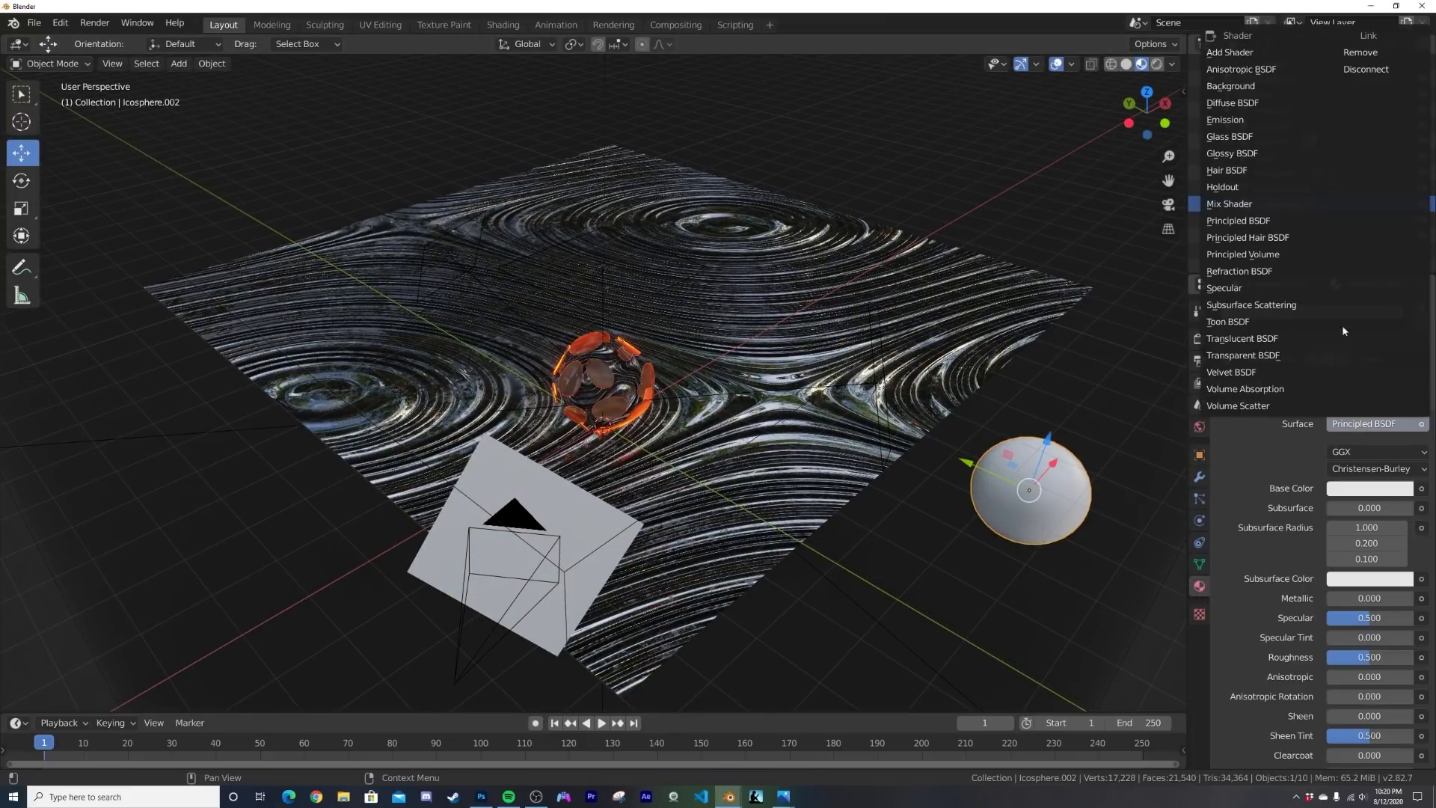
left_click(1316, 120)
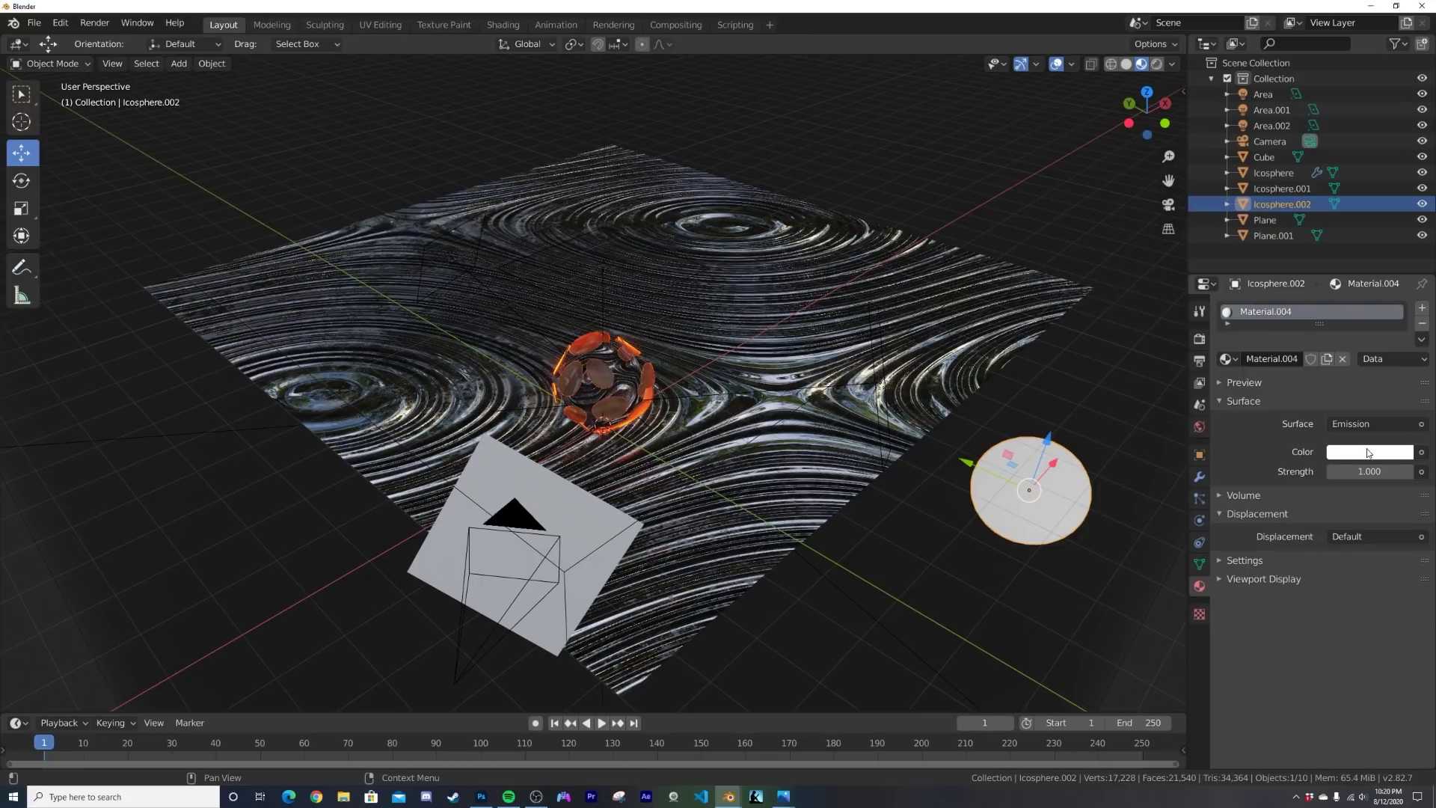
left_click(1368, 453)
left_click(1318, 342)
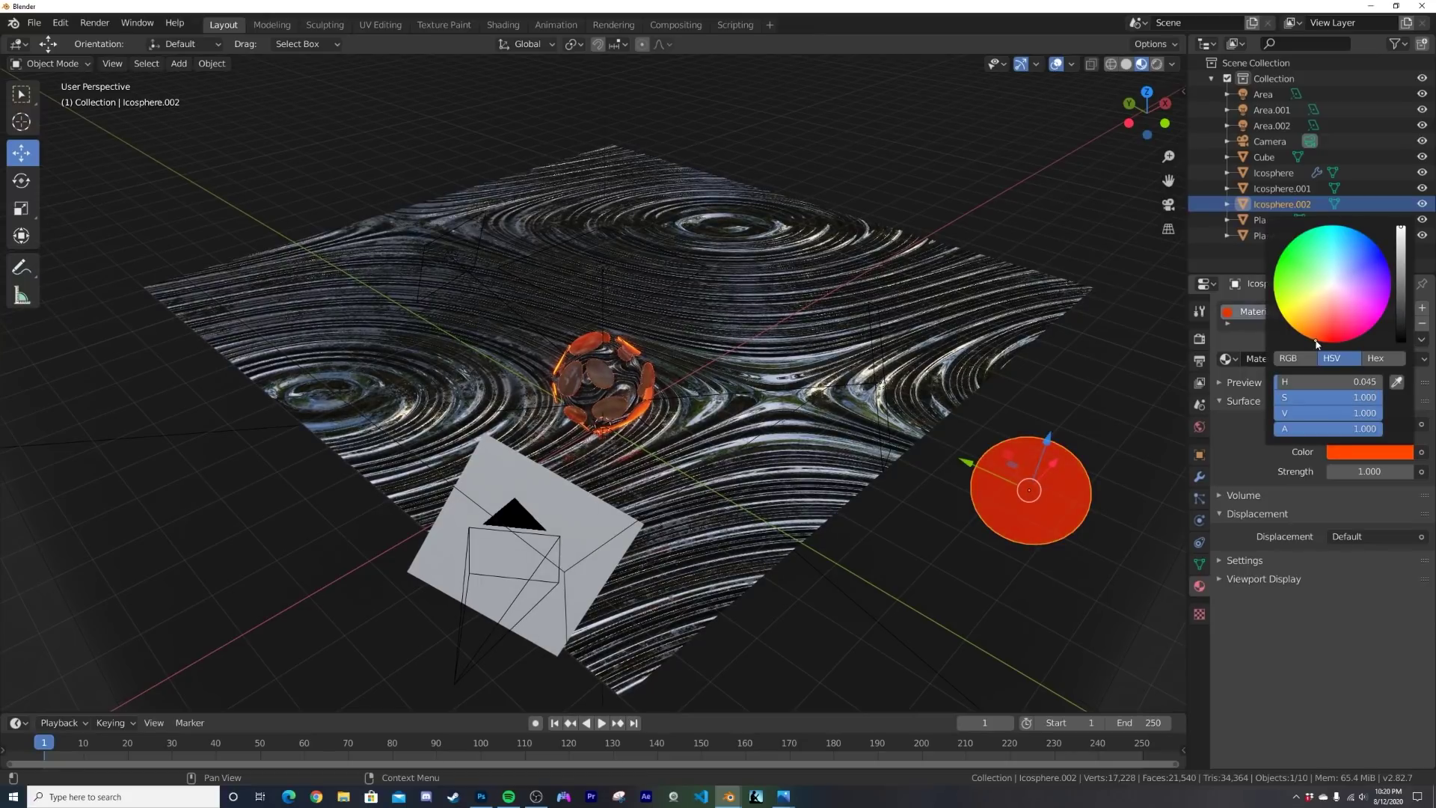
Step: Subdivide the plane in front of the camera with 10 cuts
middle_click_drag(757, 503, 766, 469)
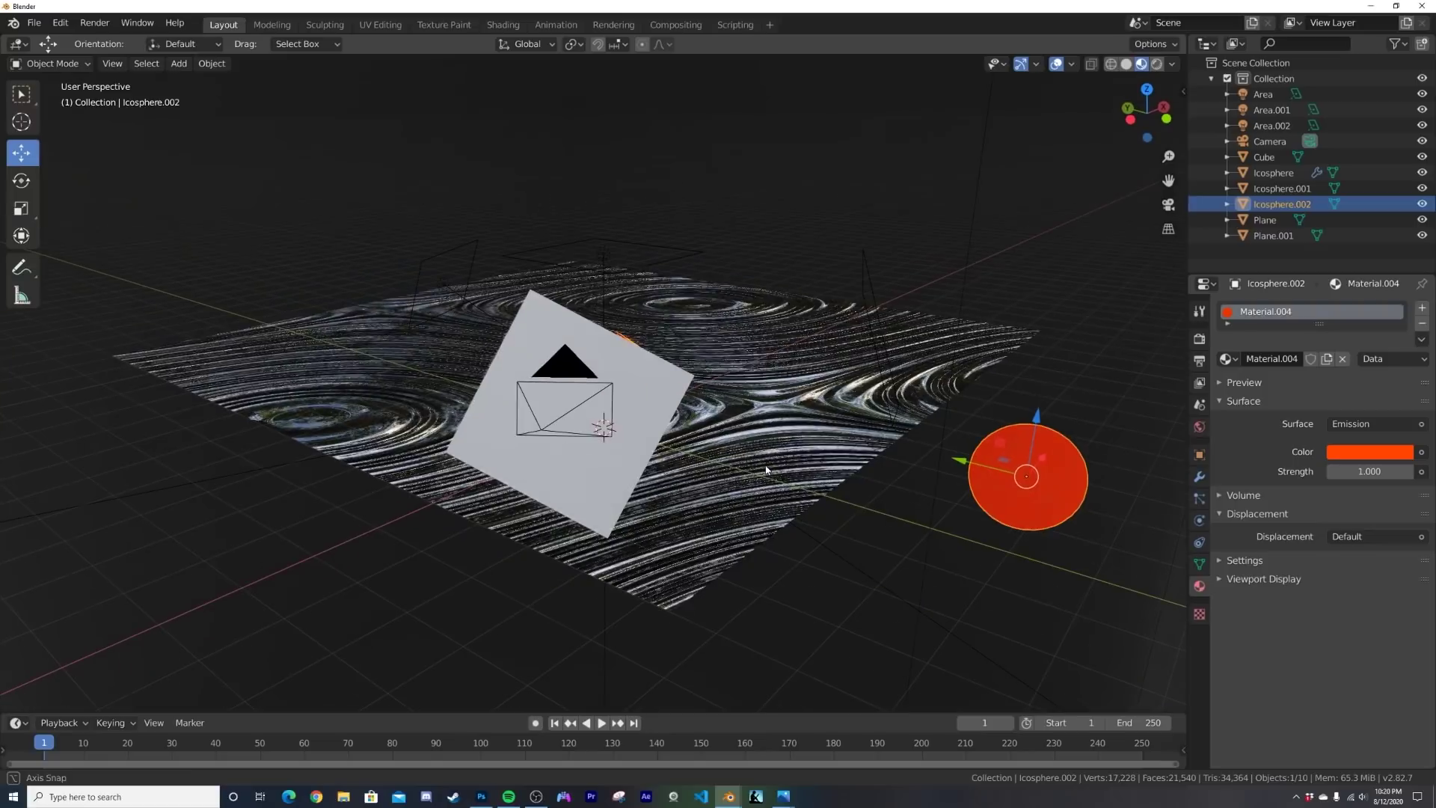
middle_click_drag(627, 380, 617, 368)
left_click(564, 331)
left_click_drag(595, 388, 609, 375)
key("Tab")
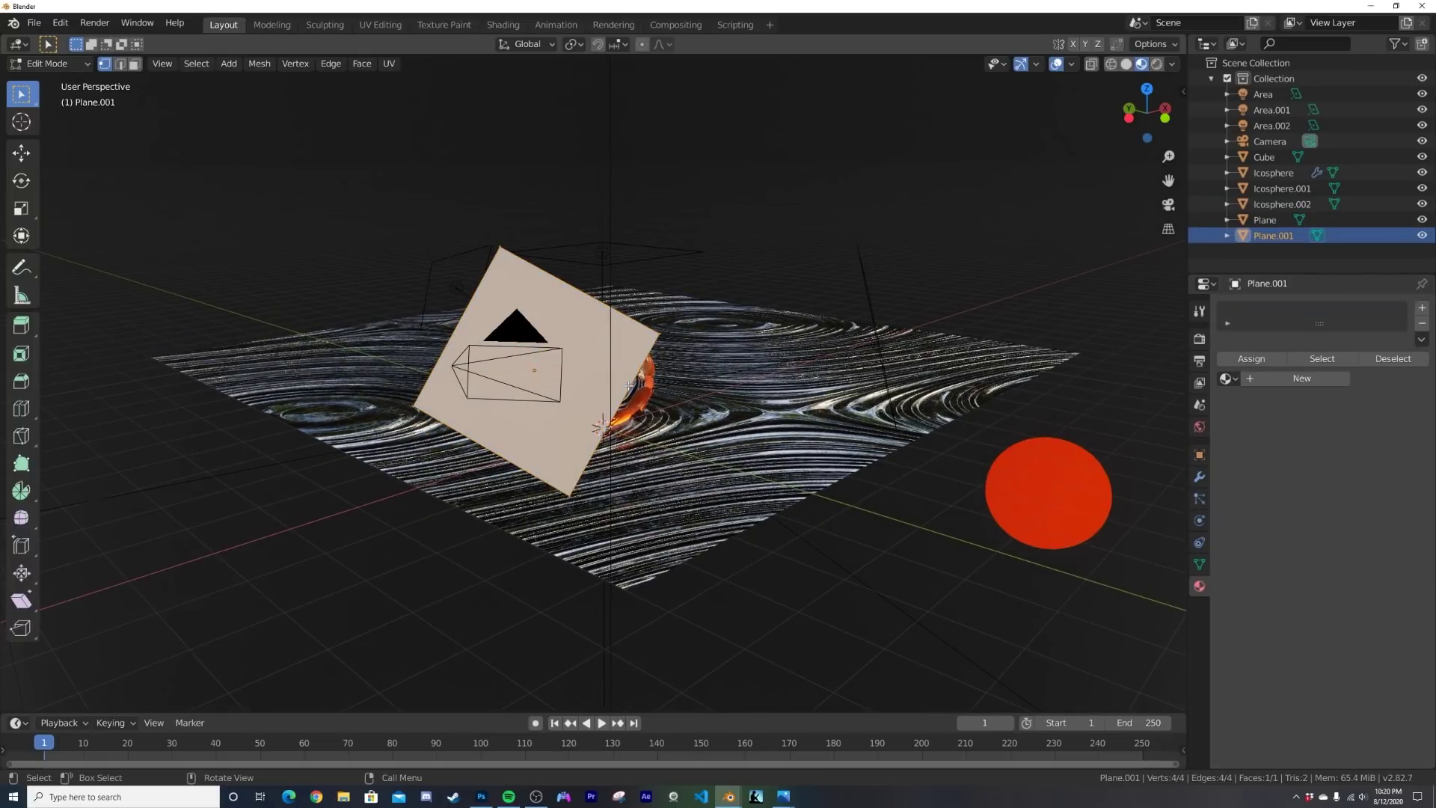
right_click(629, 389)
left_click(629, 386)
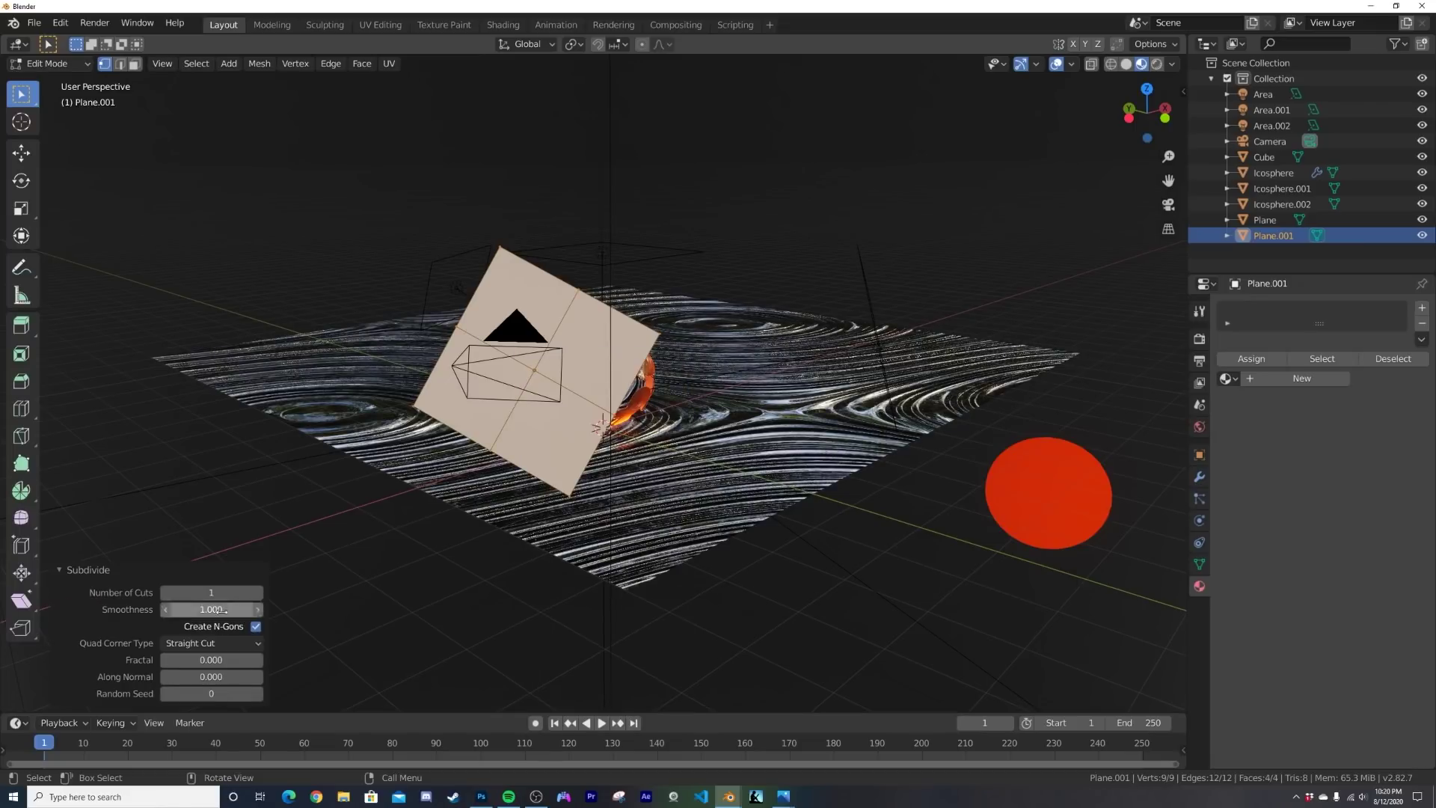
left_click_drag(198, 593, 212, 592)
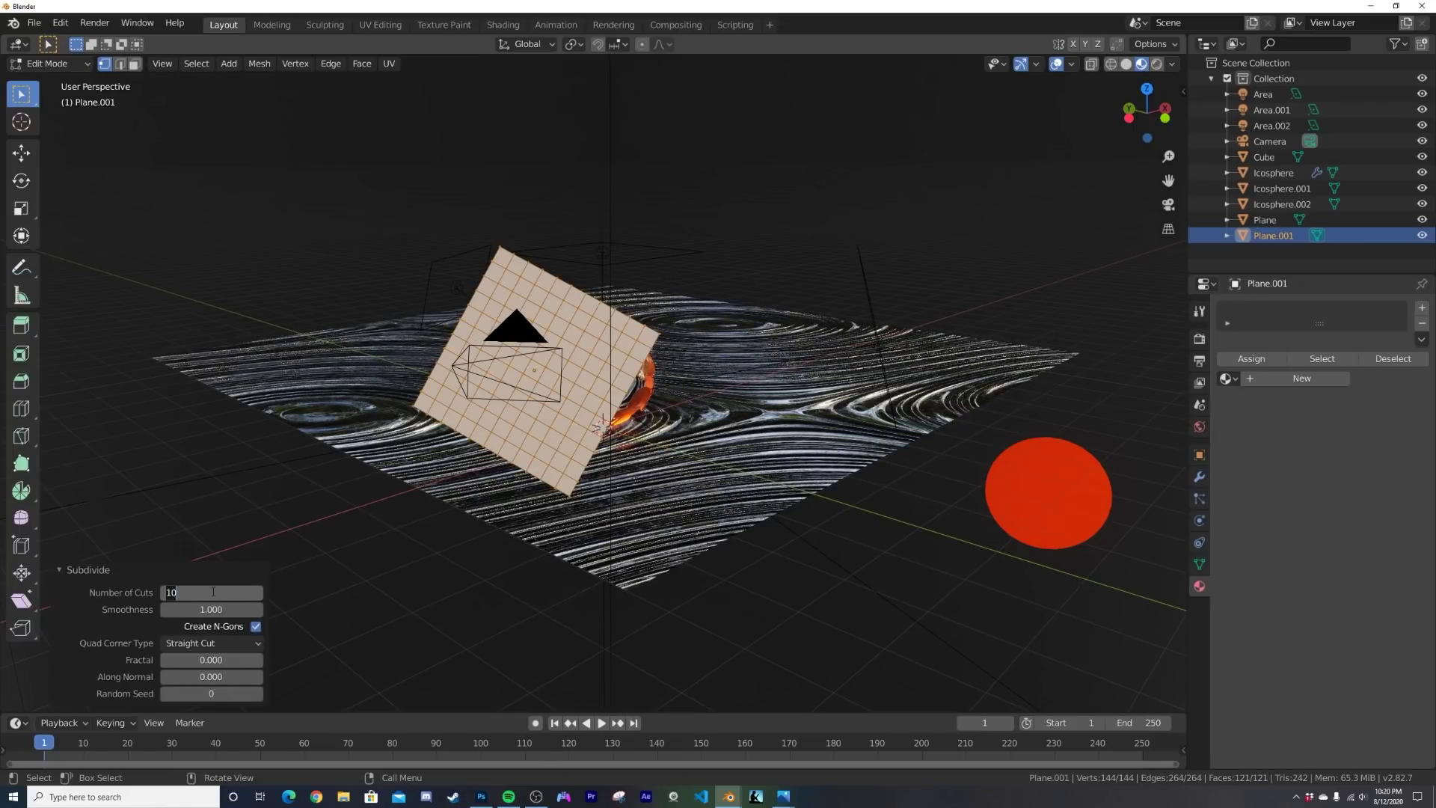
key("Tab")
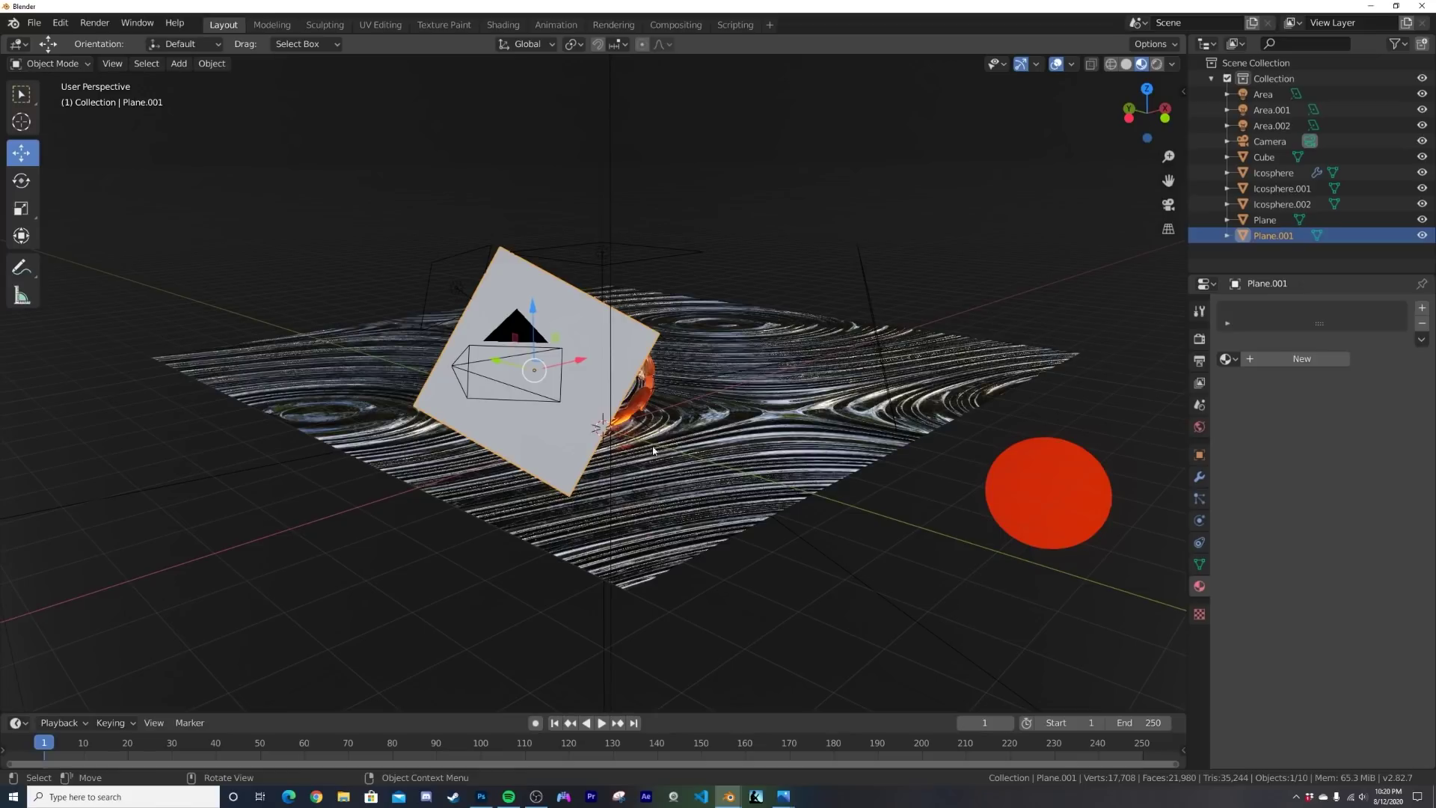
Step: Add a particle system of type Hair to the subdivided plane
left_click(1197, 476)
left_click(1199, 498)
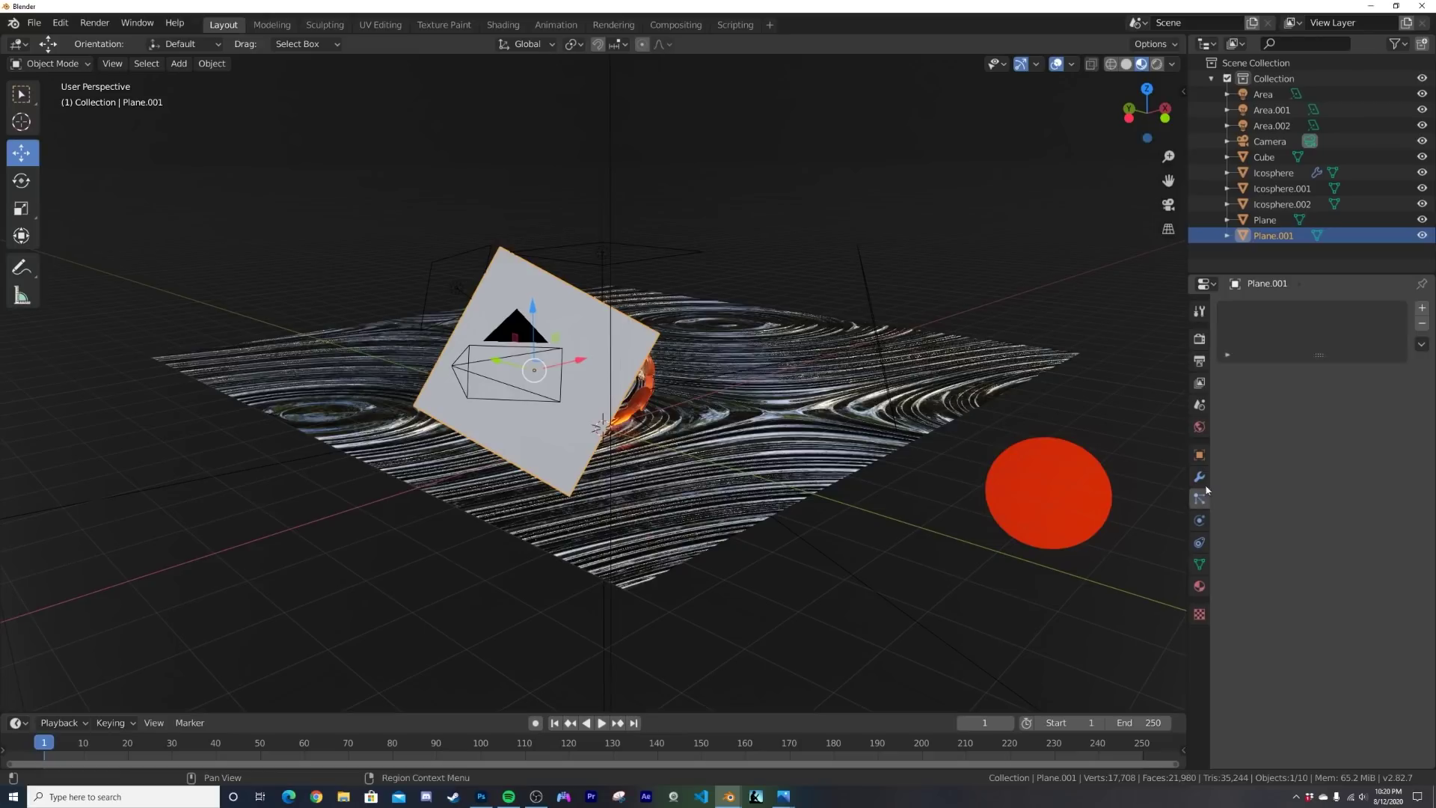
left_click(1421, 309)
left_click(1402, 395)
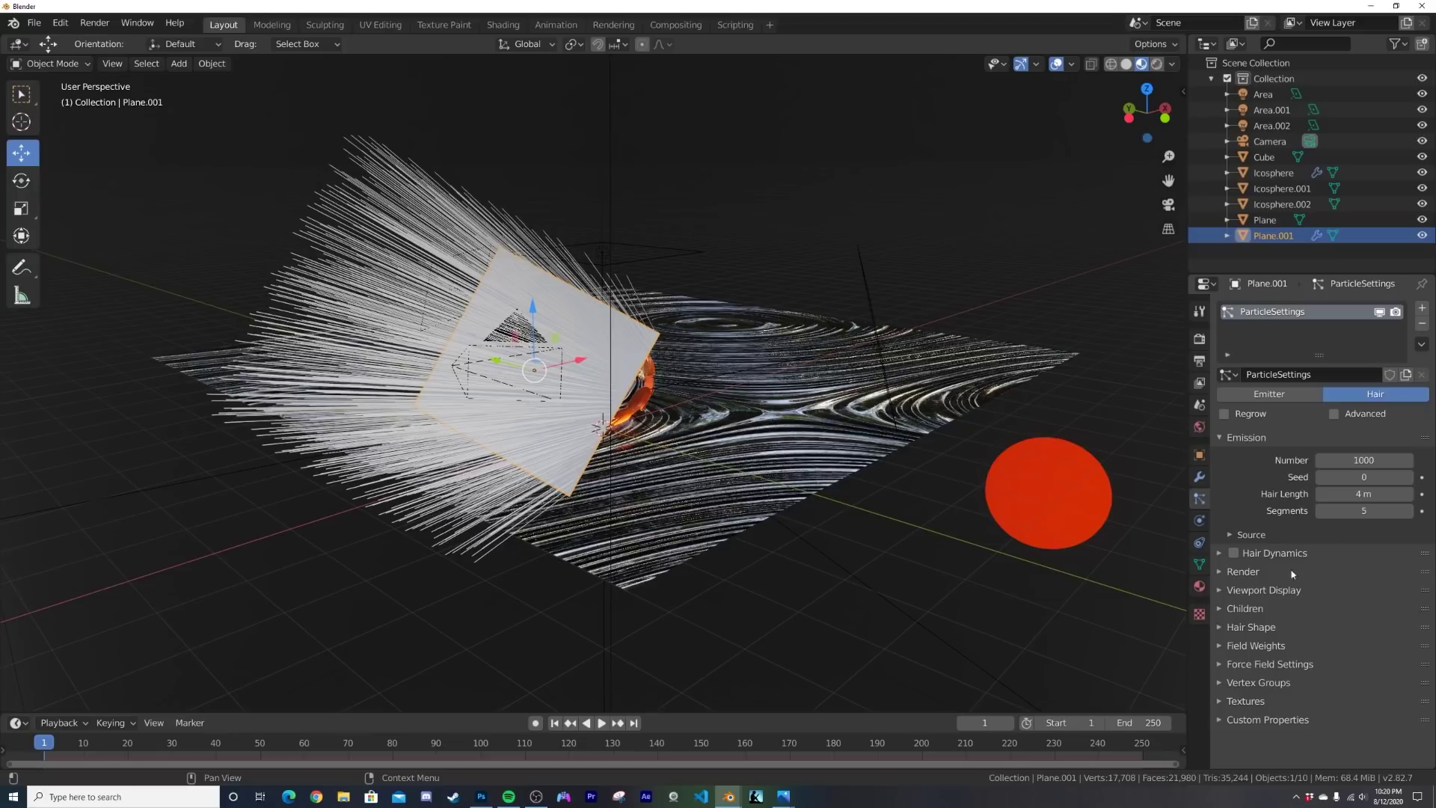
Step: Render the plane's hair particles as objects, using the orange-red ico sphere as the instance object
left_click(1259, 575)
left_click(1365, 594)
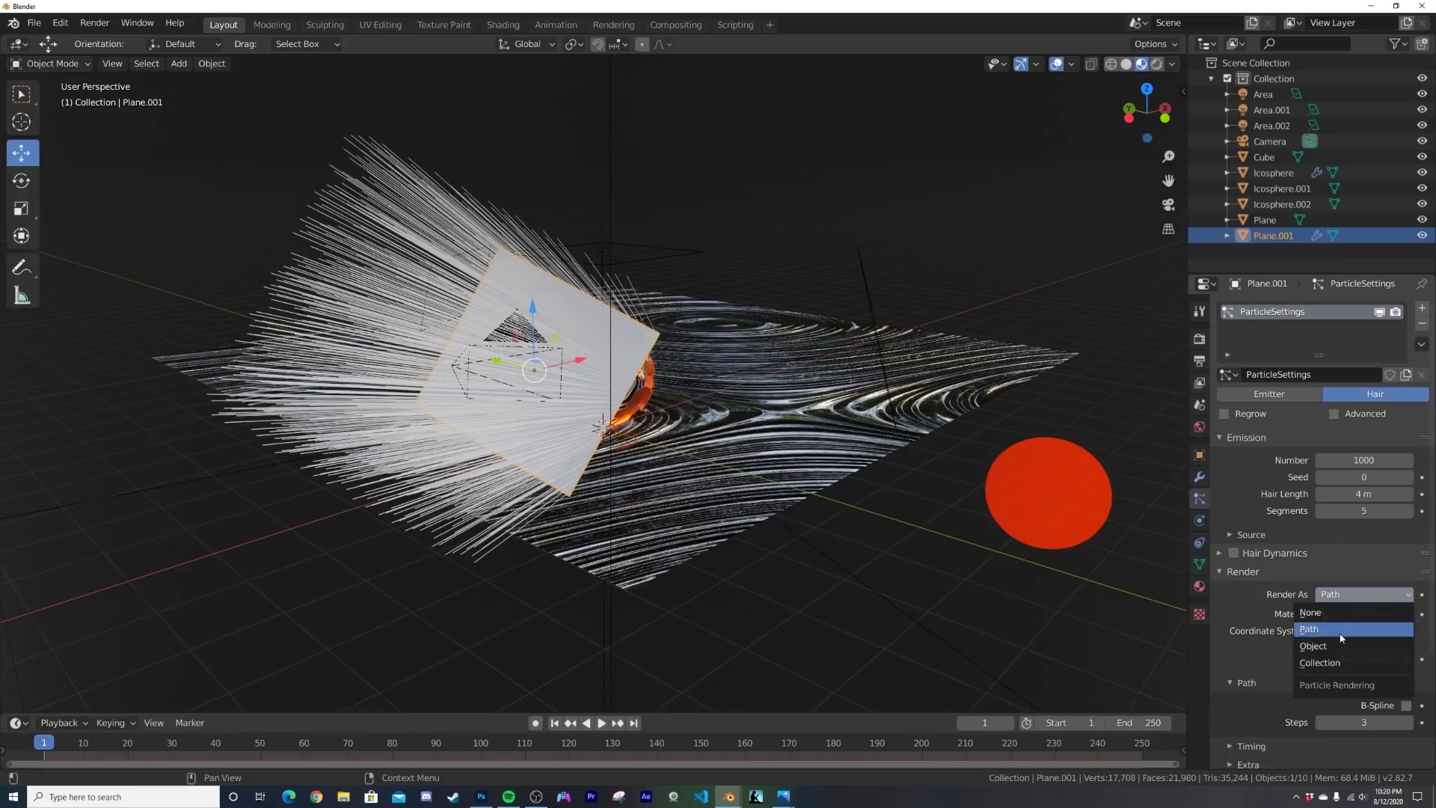
left_click(1363, 633)
left_click(1357, 707)
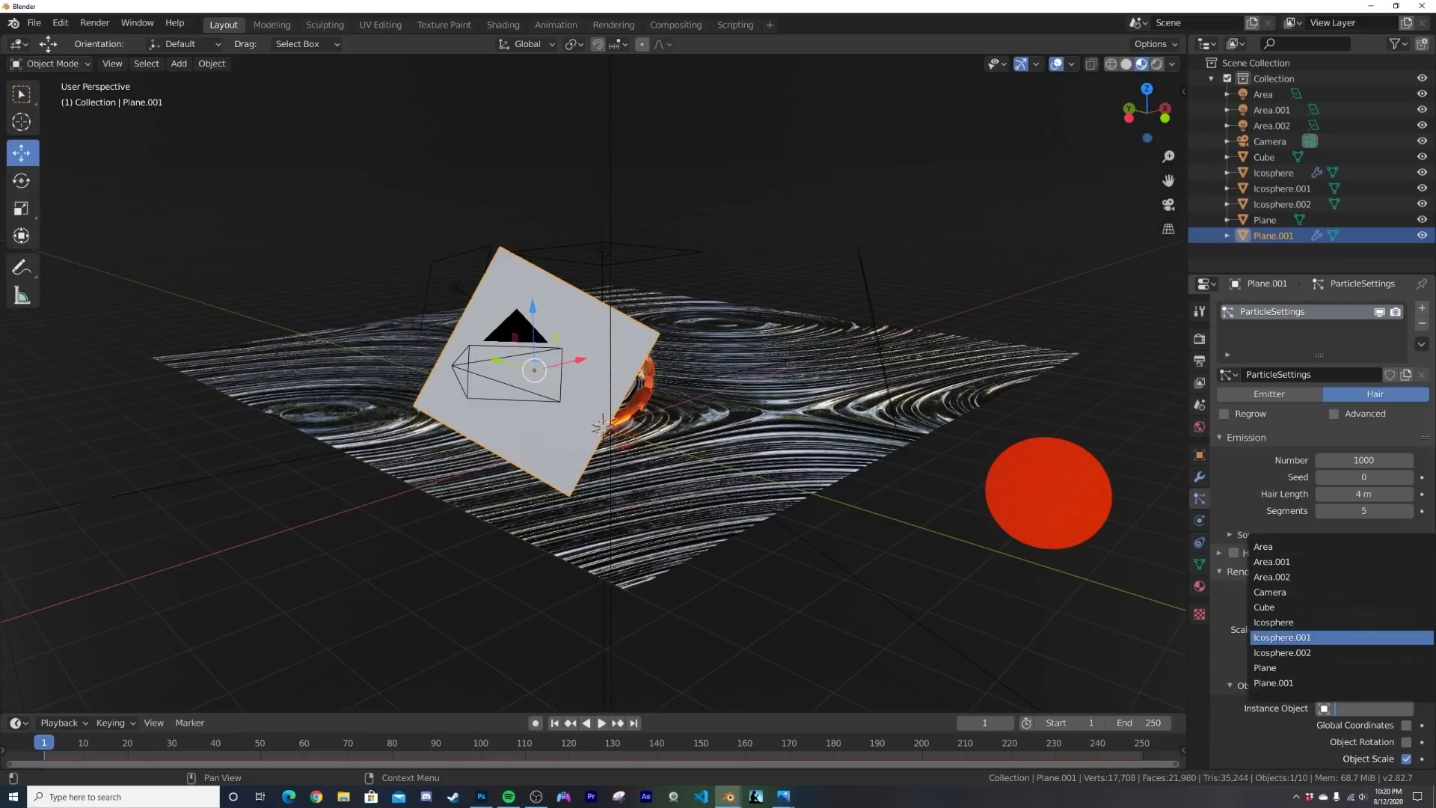
left_click(1406, 707)
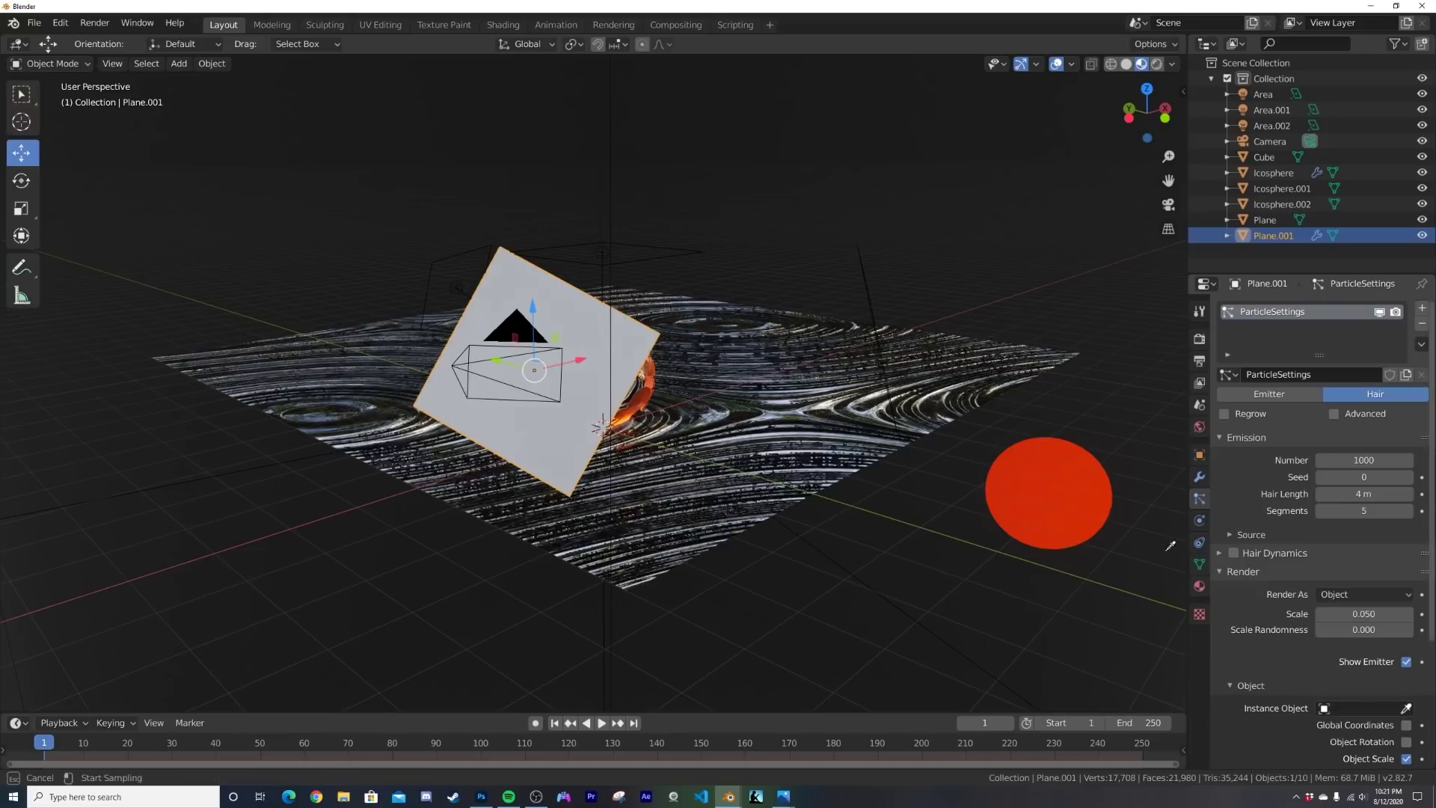
left_click(1077, 494)
scroll(589, 415, "up", 5)
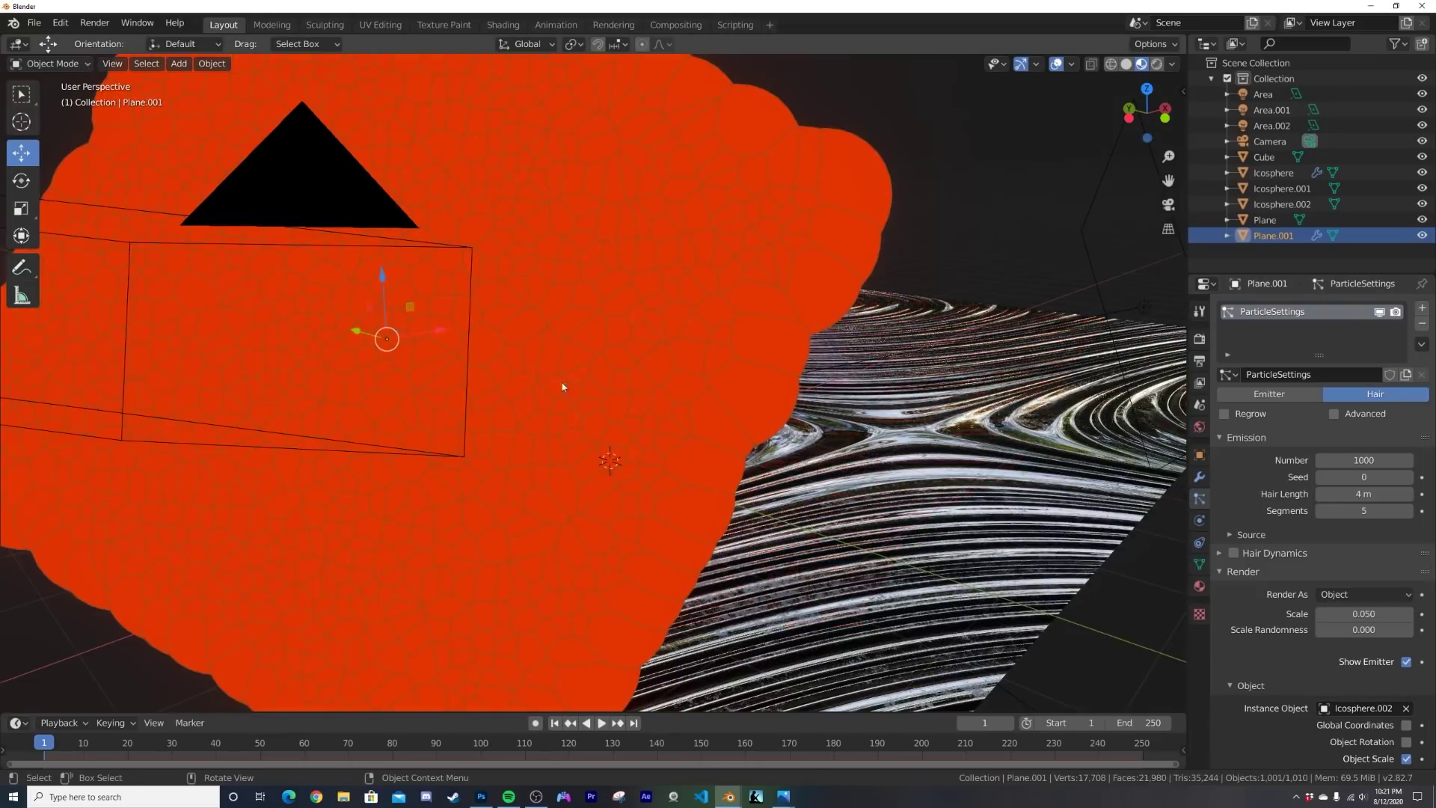
Step: Set the particles' scale randomness to 1.000 and their render scale to 0.005
left_click_drag(1388, 632, 1338, 615)
left_click(1379, 614)
type("0.01.05")
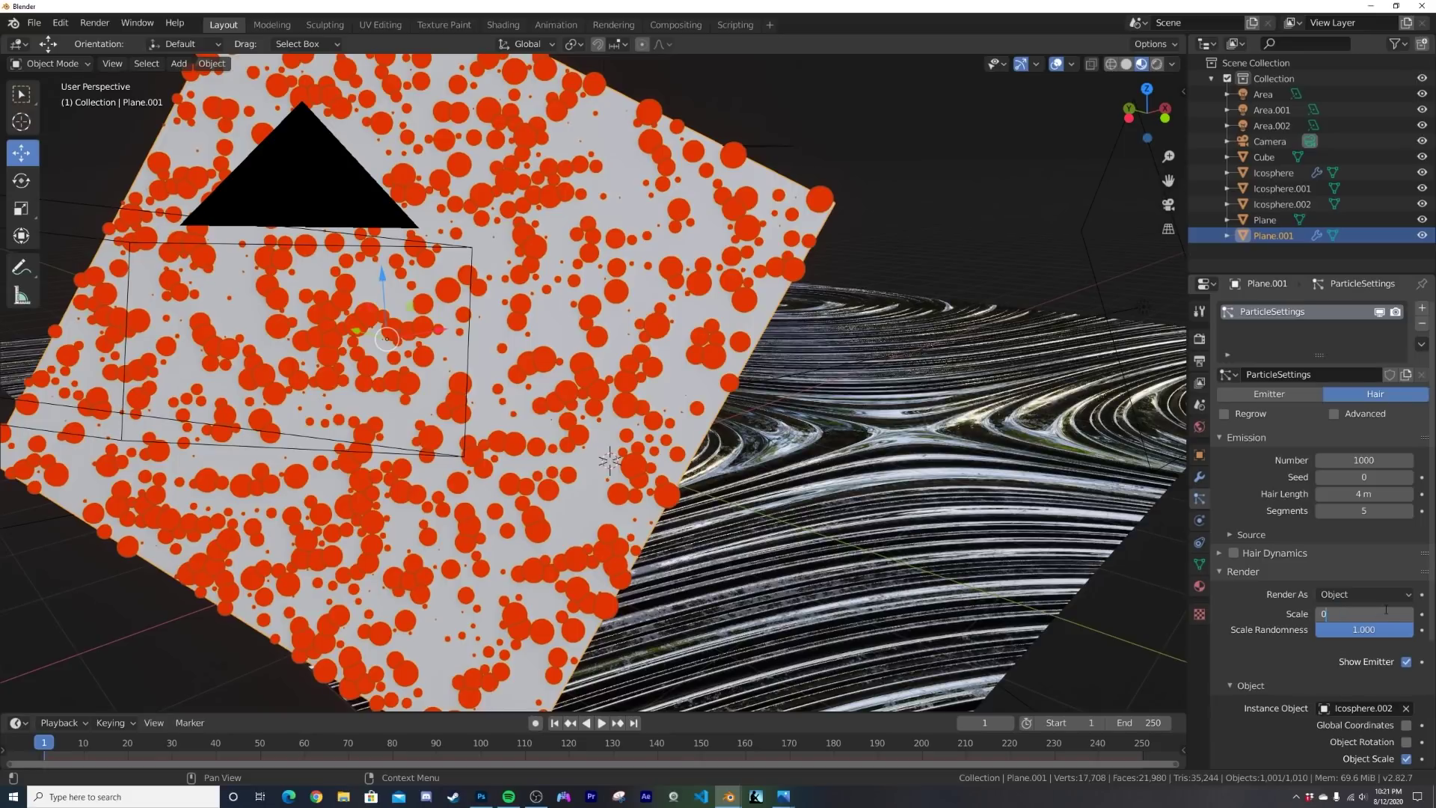
key("Return")
left_click(1386, 610)
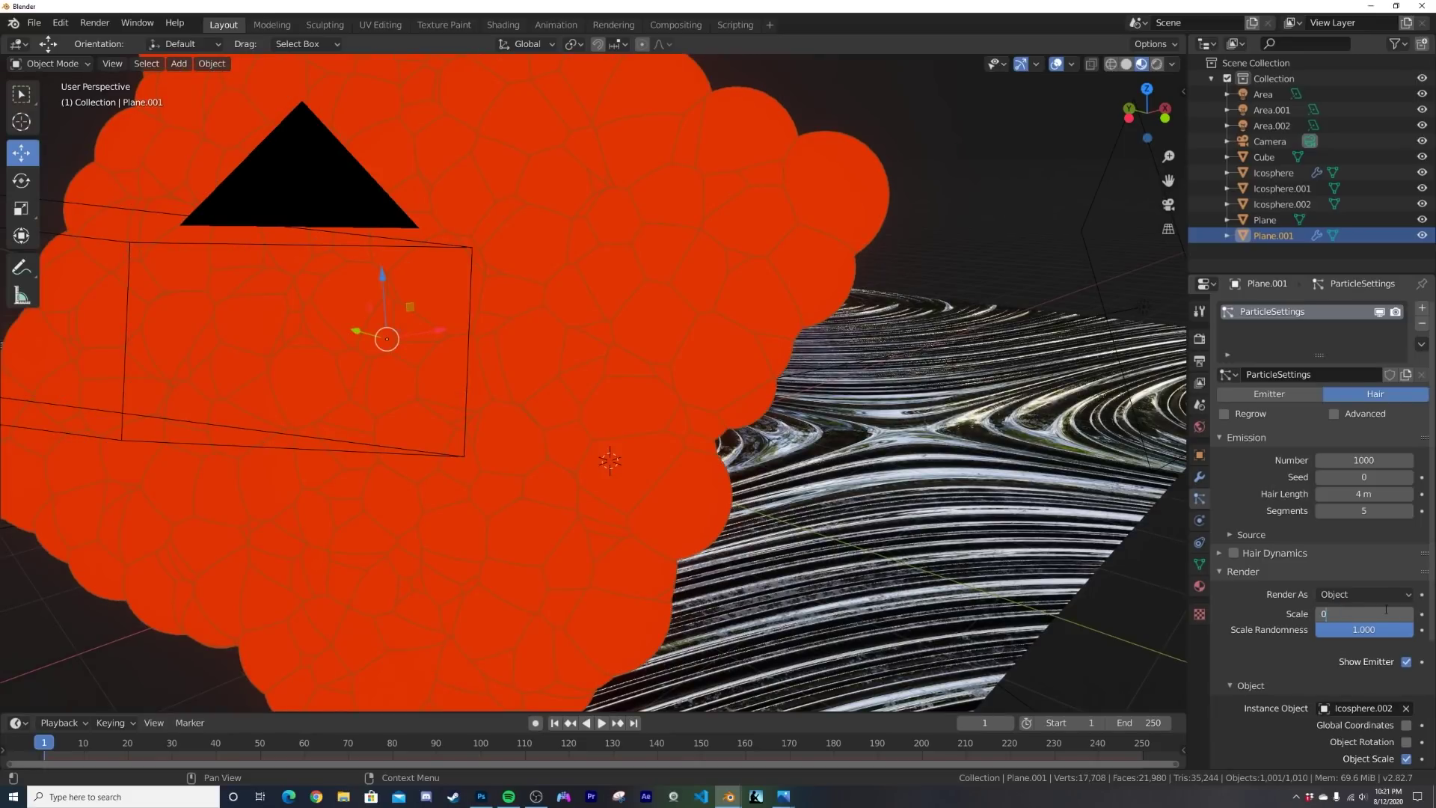
key("Return")
middle_click_drag(598, 486, 693, 528)
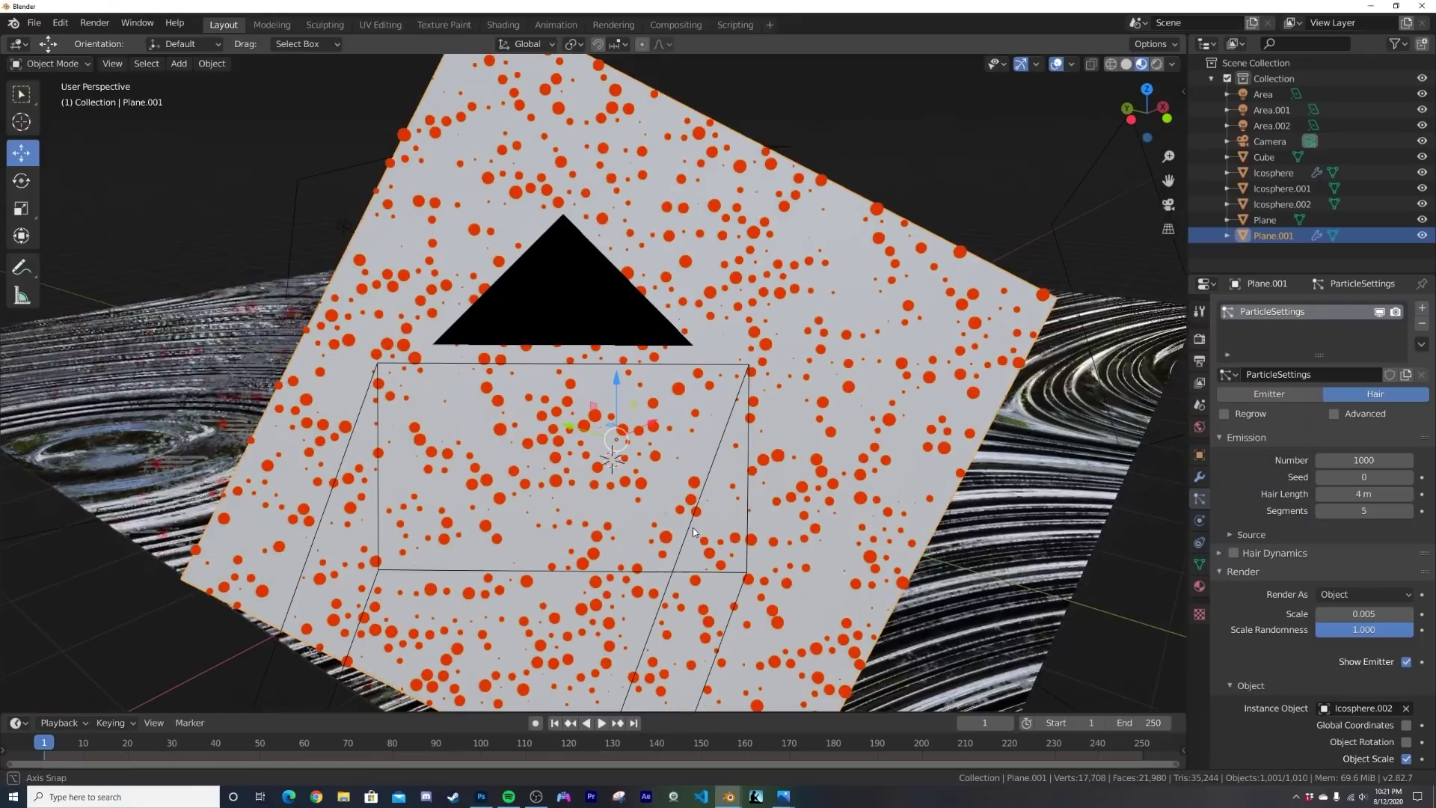
Step: Look through the camera and reduce the particles' render scale to 0.001
key("KP_0")
left_click(1376, 612)
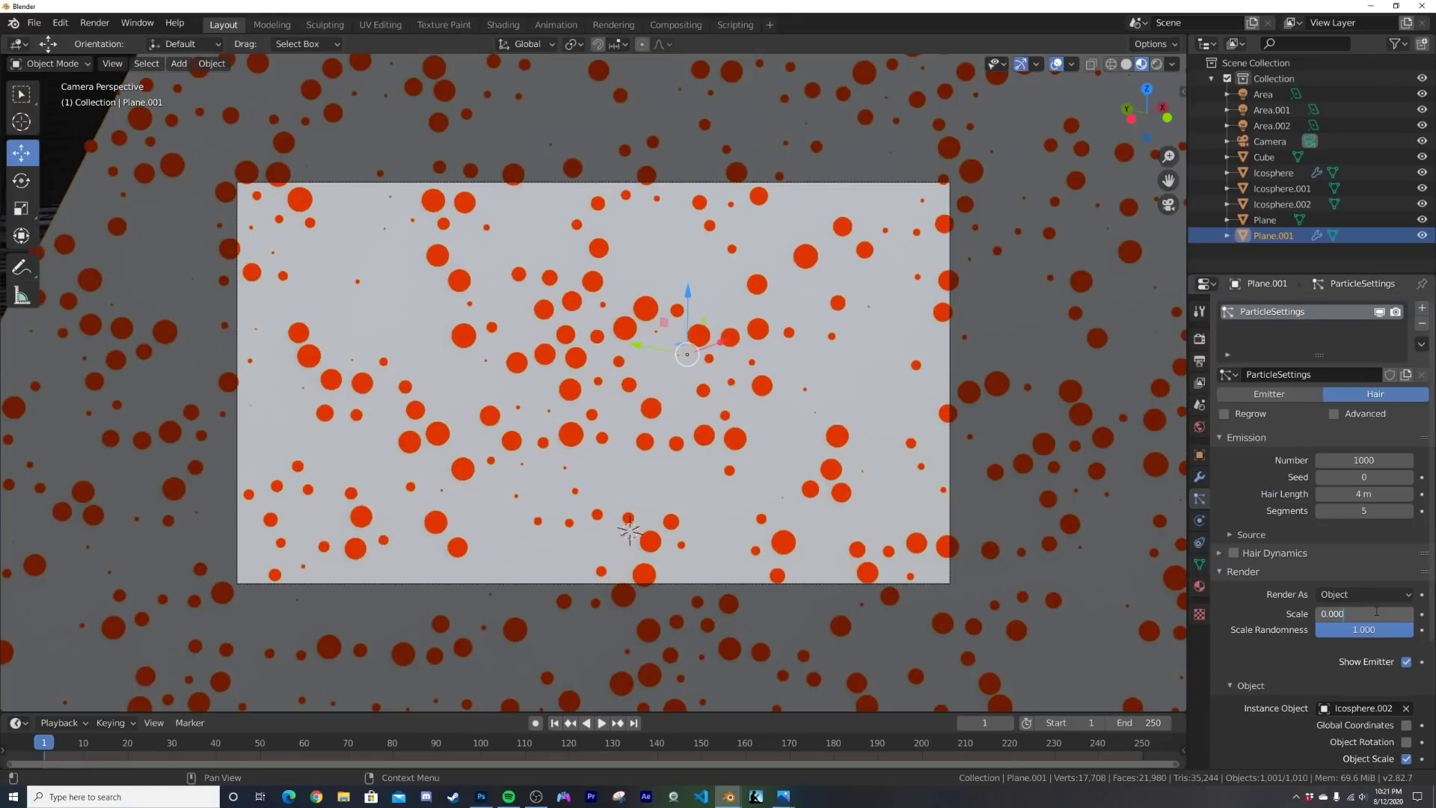
type("5")
key("Return")
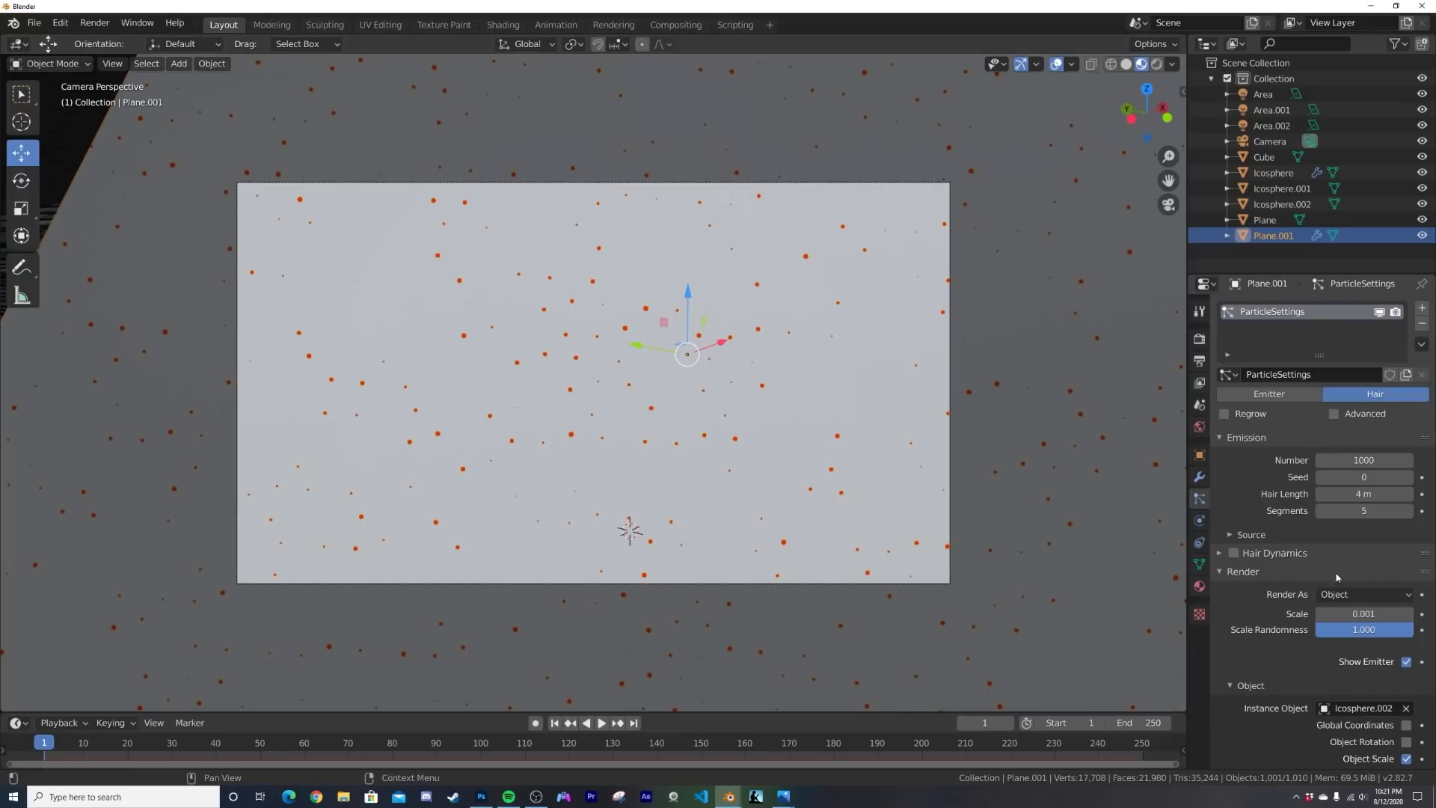
scroll(677, 454, "up", 2)
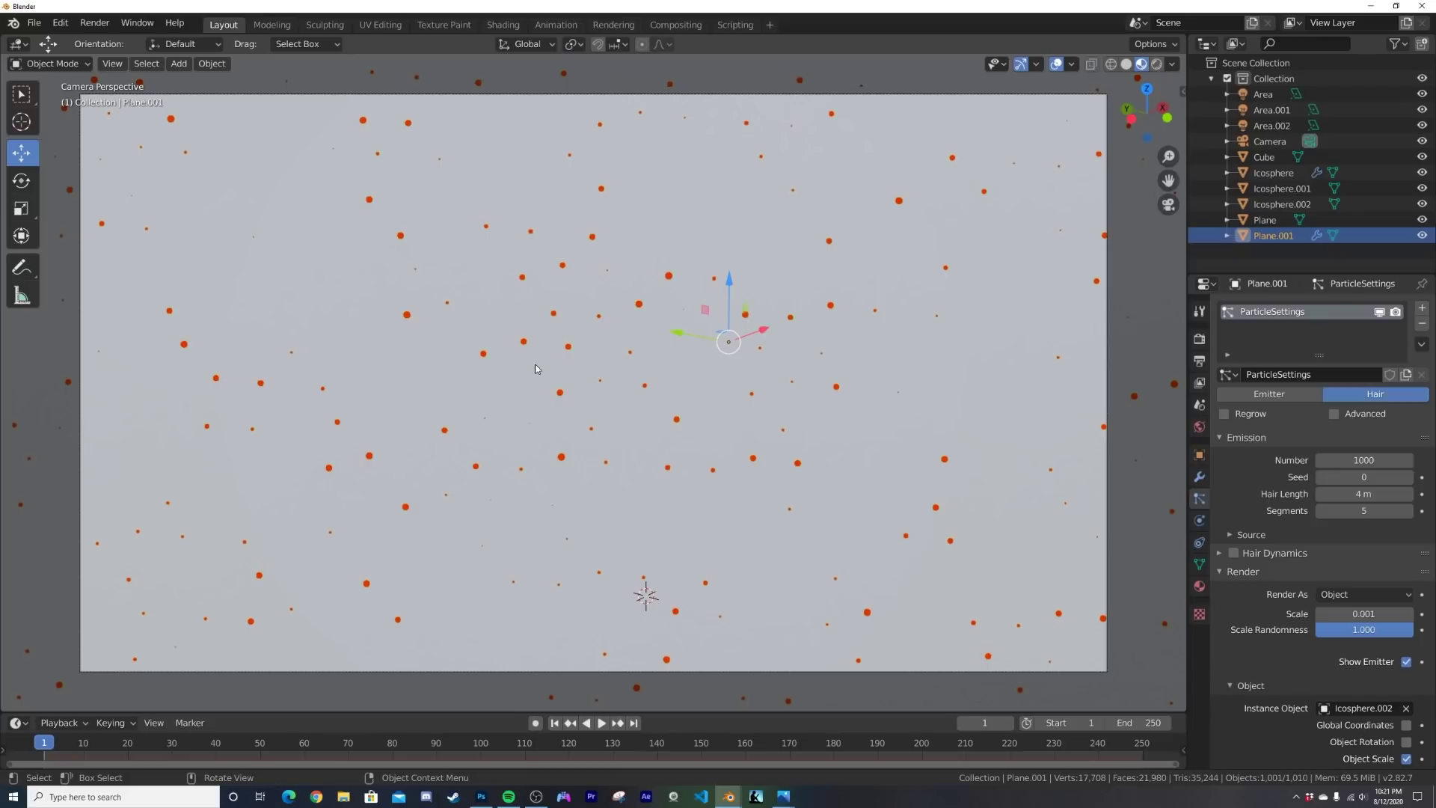
Step: Add a Wireframe modifier with 0 m thickness to the particle plane and check it through the camera
middle_click_drag(535, 368, 386, 504)
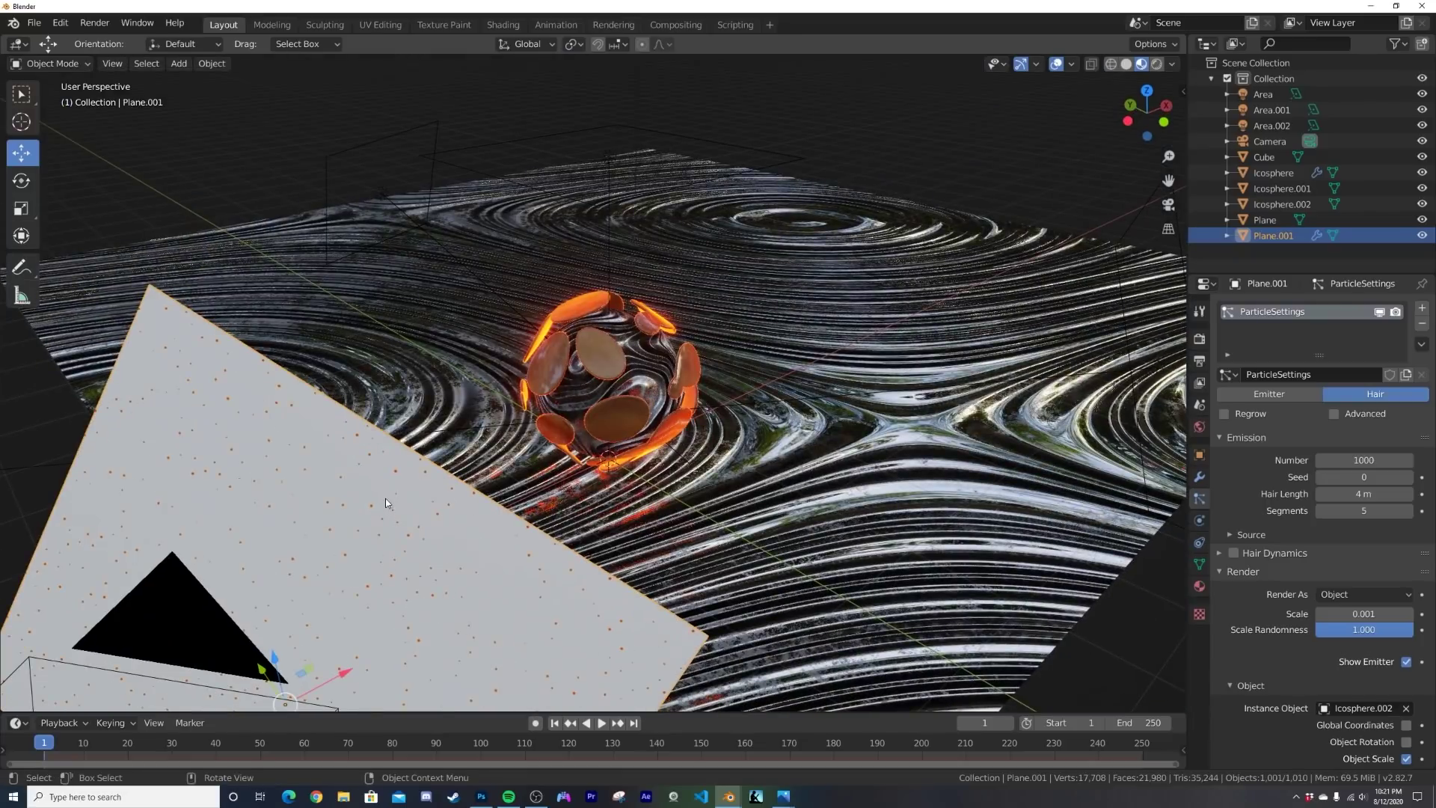
left_click(1199, 476)
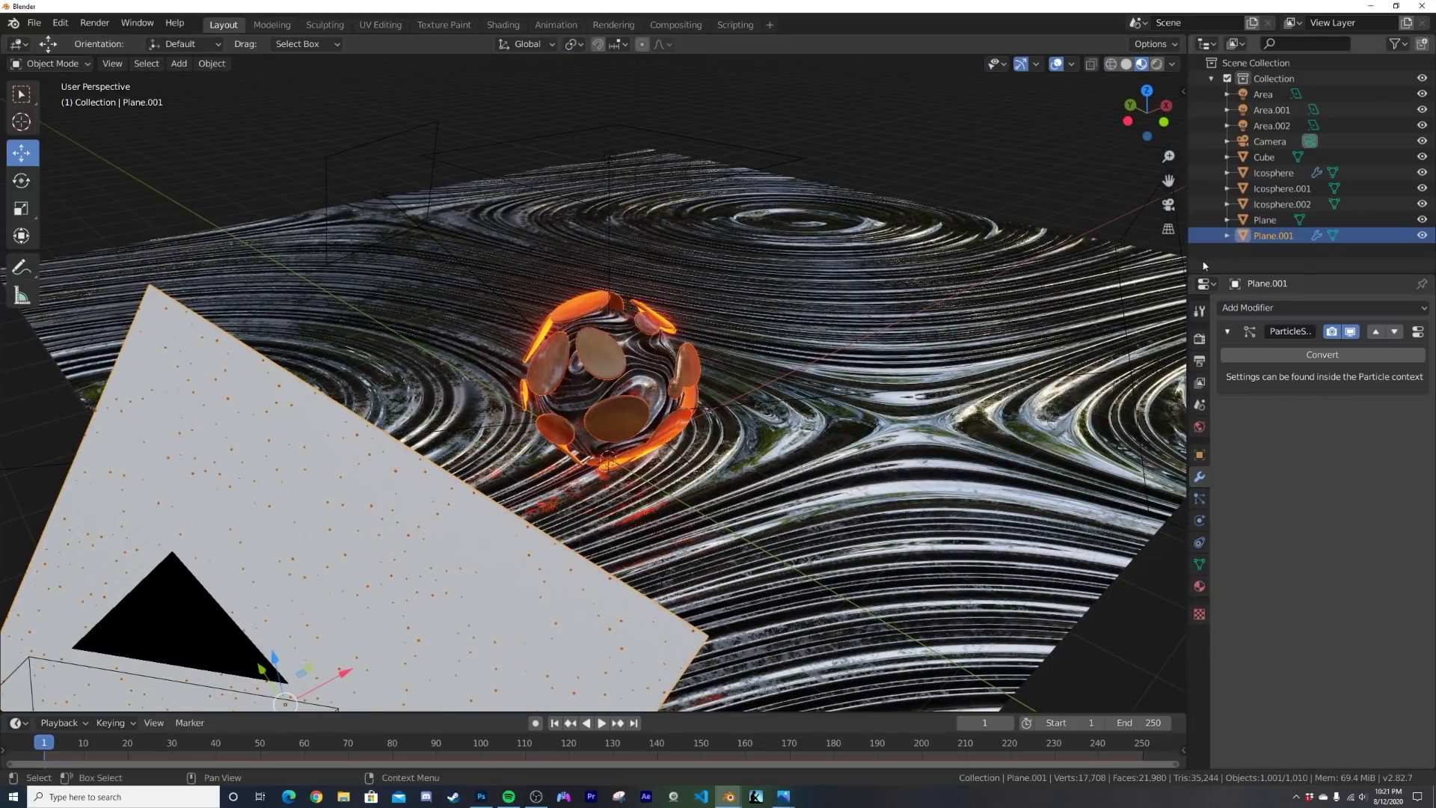
left_click(1260, 309)
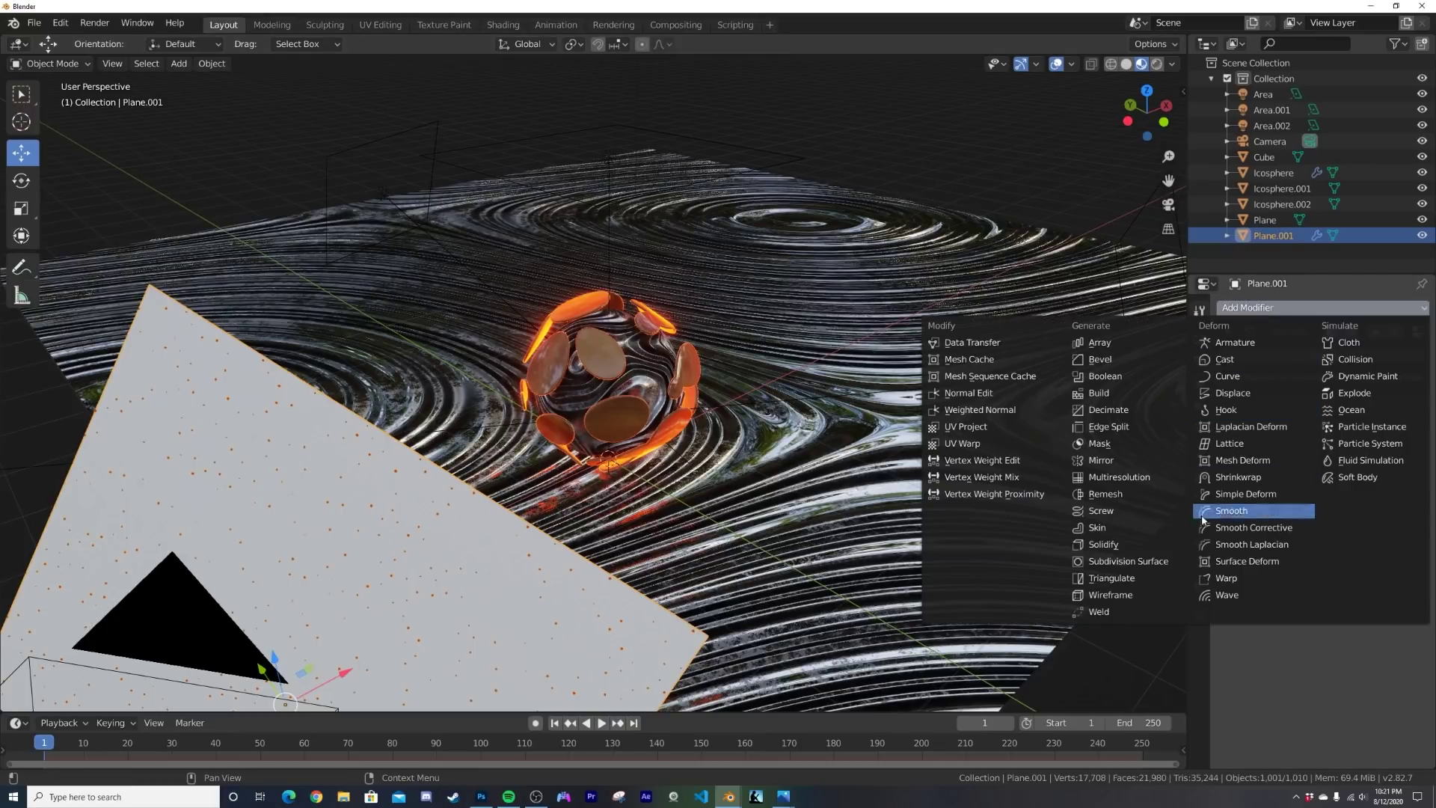
left_click(1122, 595)
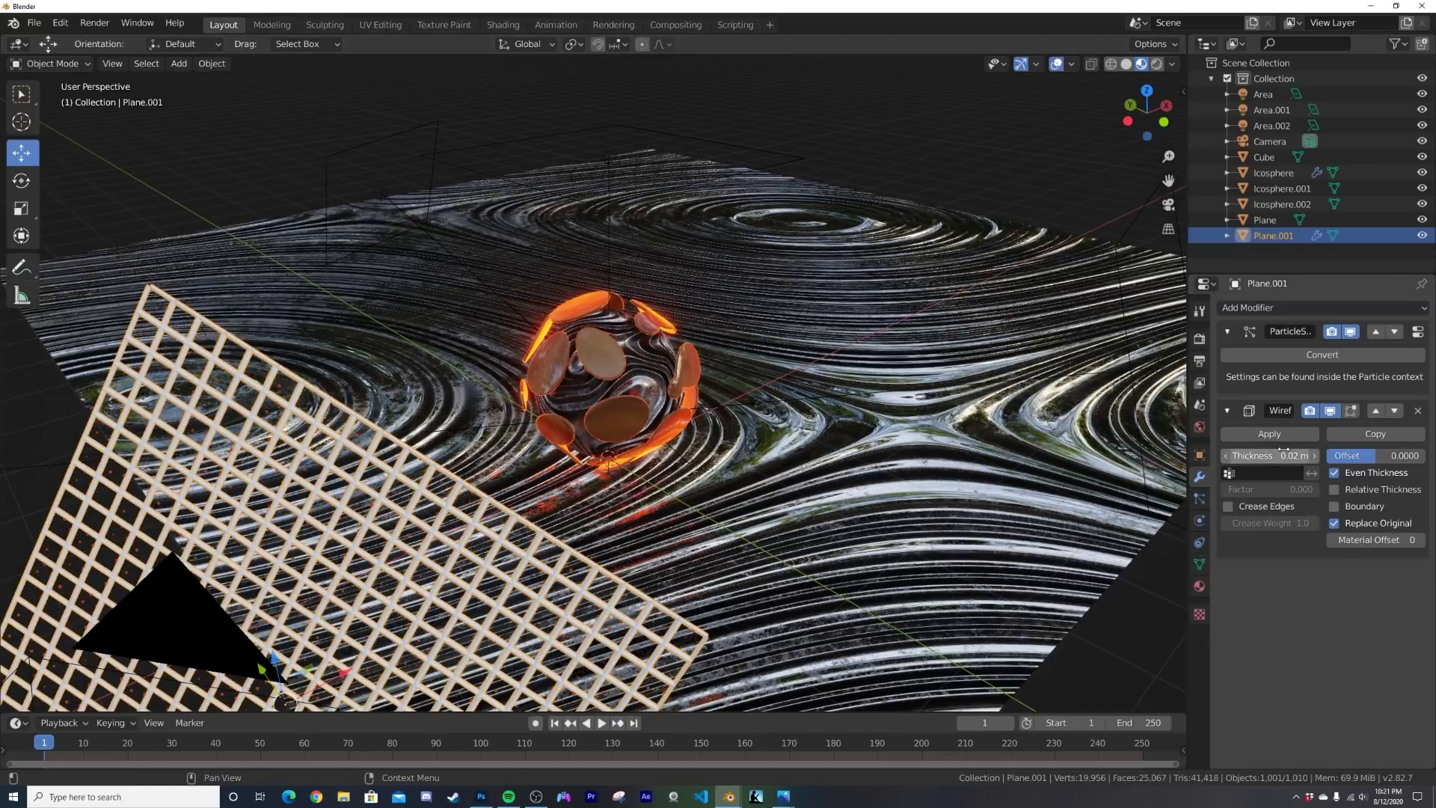
left_click_drag(1283, 450, 1227, 452)
key("KP_0")
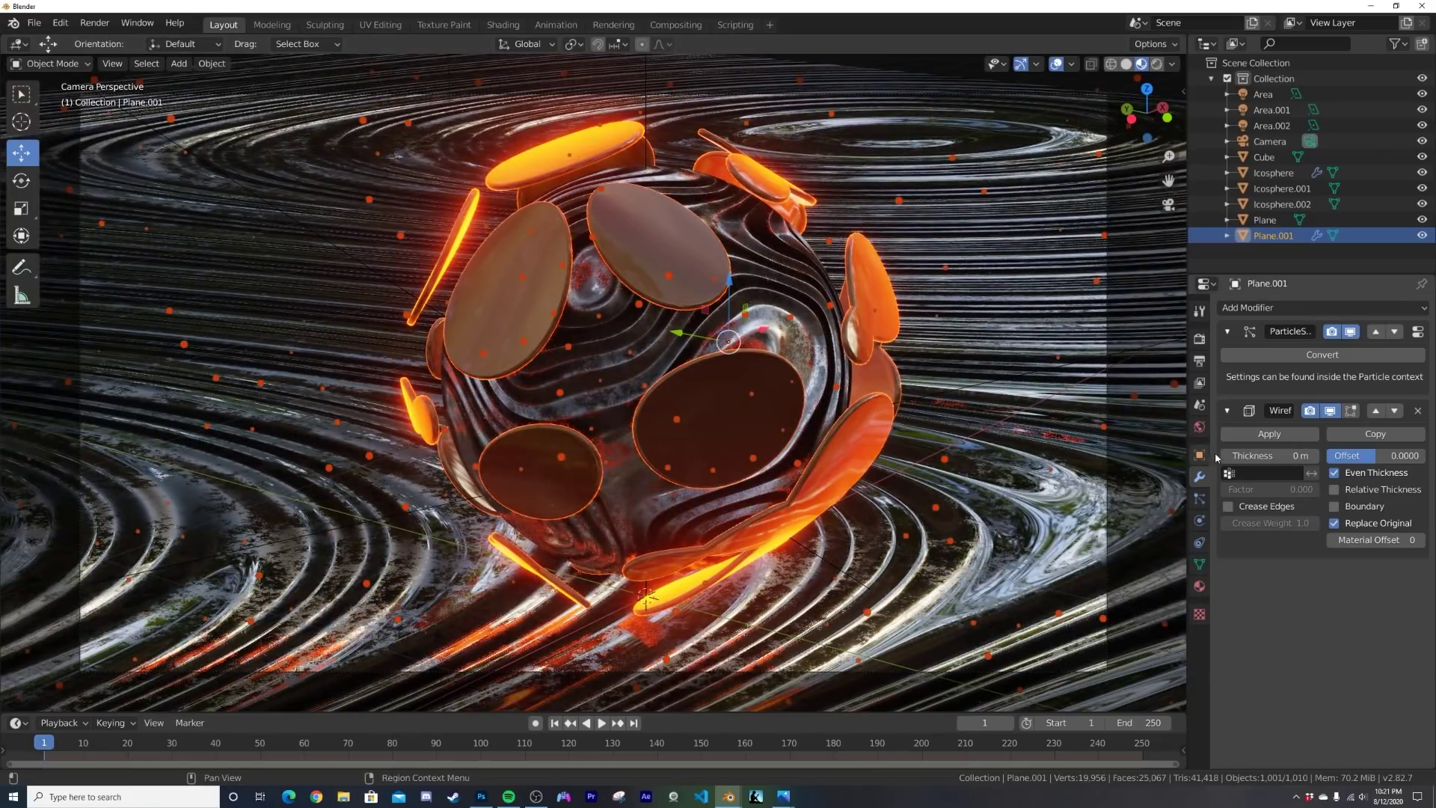
Step: Reduce the number of particles to 213 and preview the scene in rendered shading with overlays hidden
left_click(1200, 498)
left_click_drag(1369, 460, 1279, 460)
key("z")
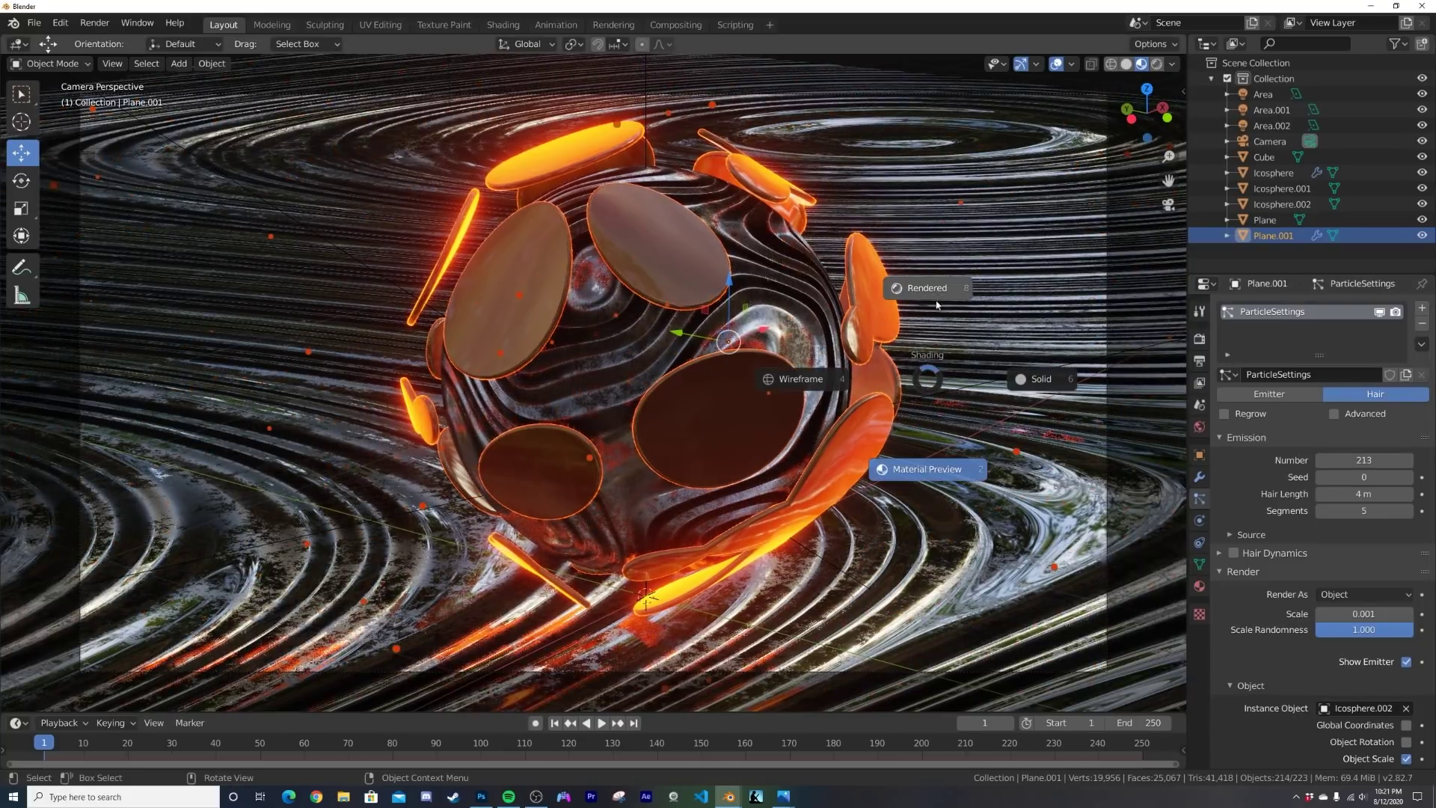
left_click(936, 304)
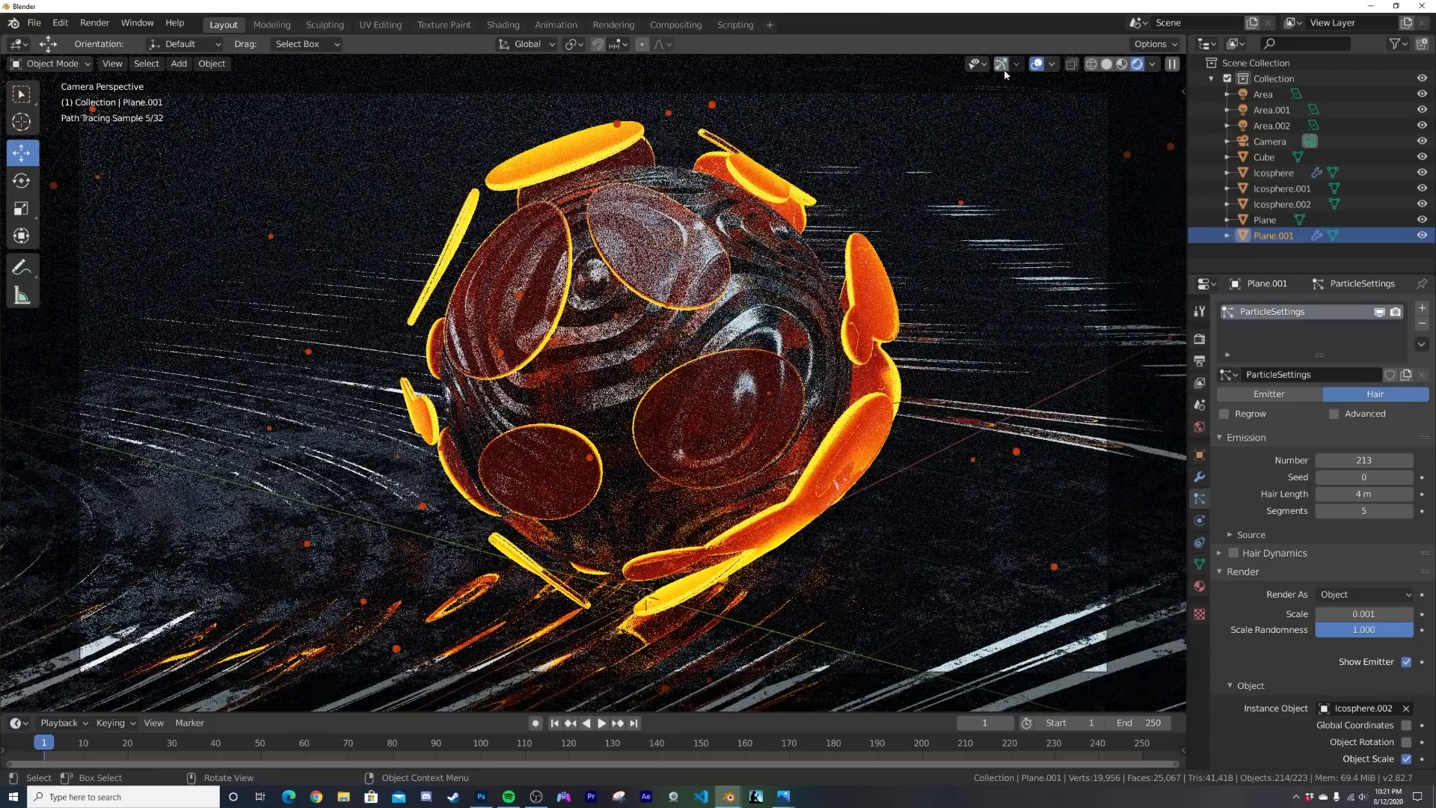
left_click(1035, 63)
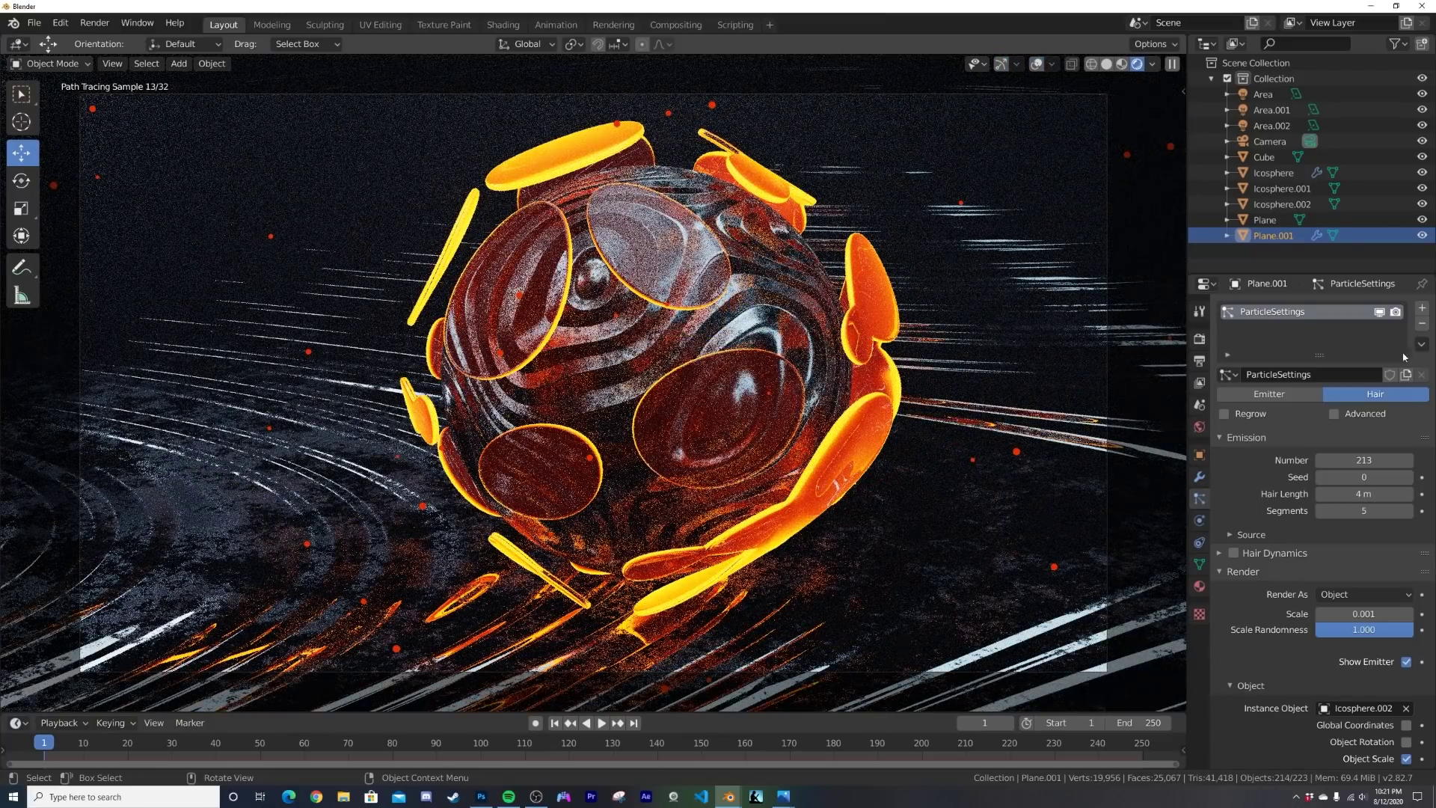
Step: Set the orange-red ico sphere material's emission strength to 30 and the plane's particle render scale to 0.002
left_click(1279, 204)
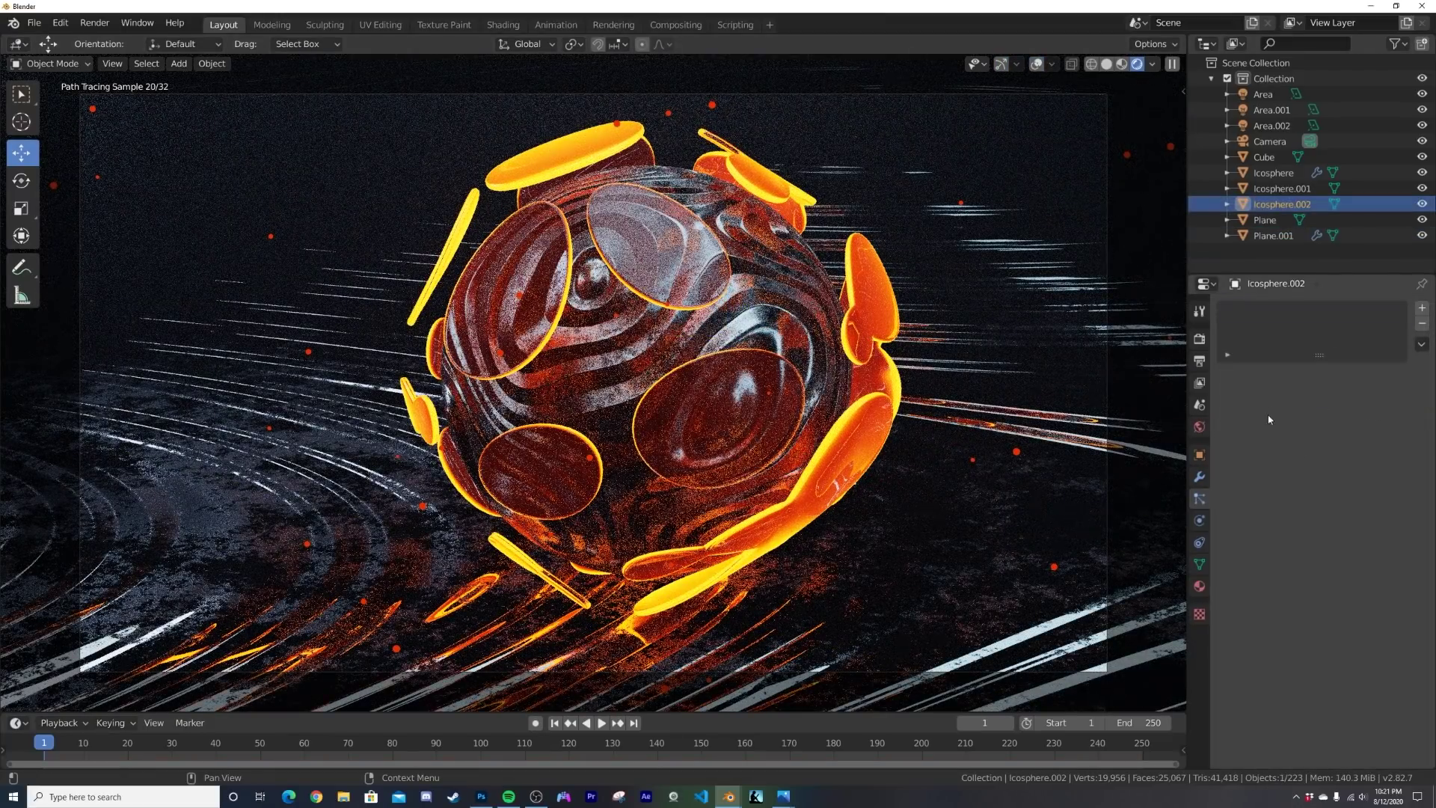
left_click(1200, 587)
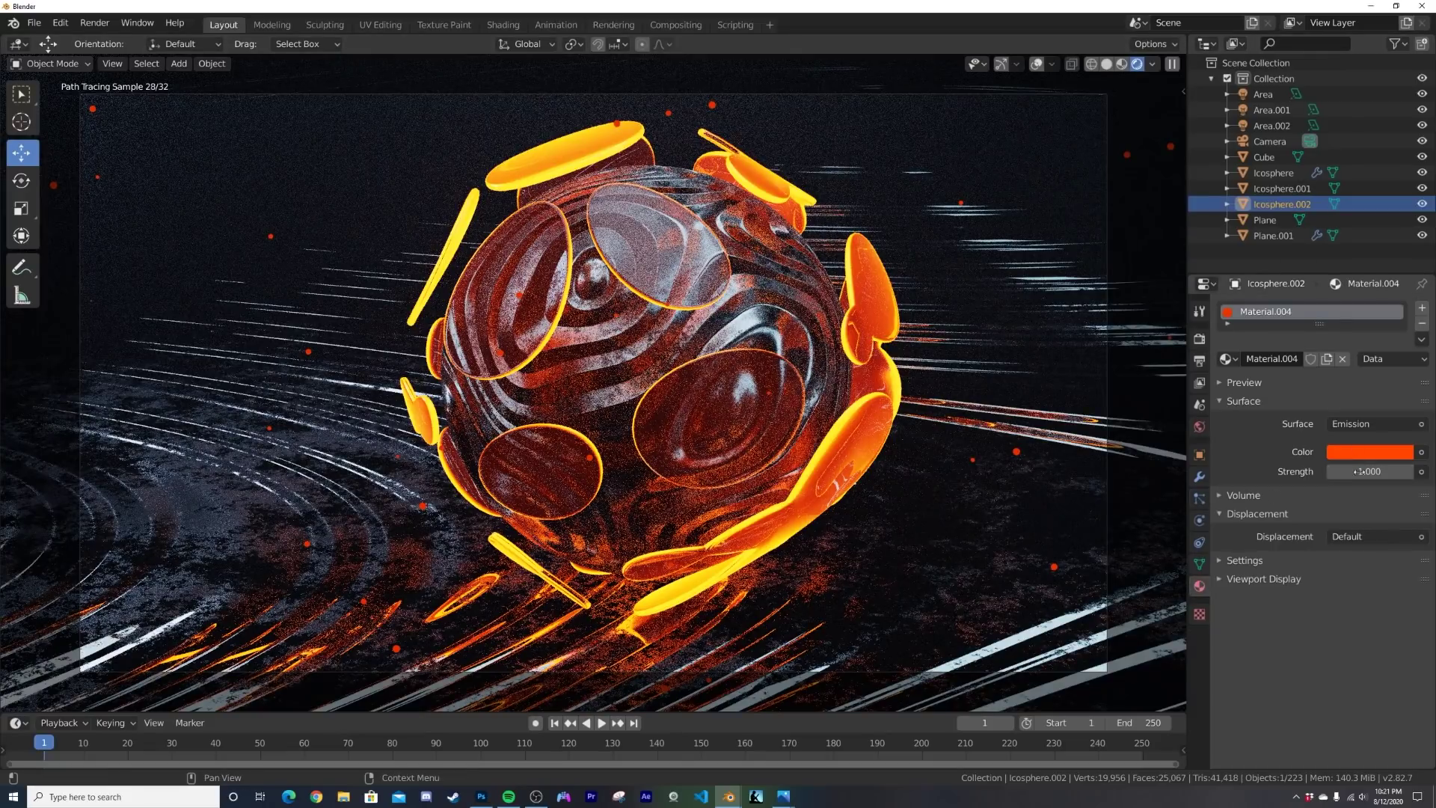
key("Return")
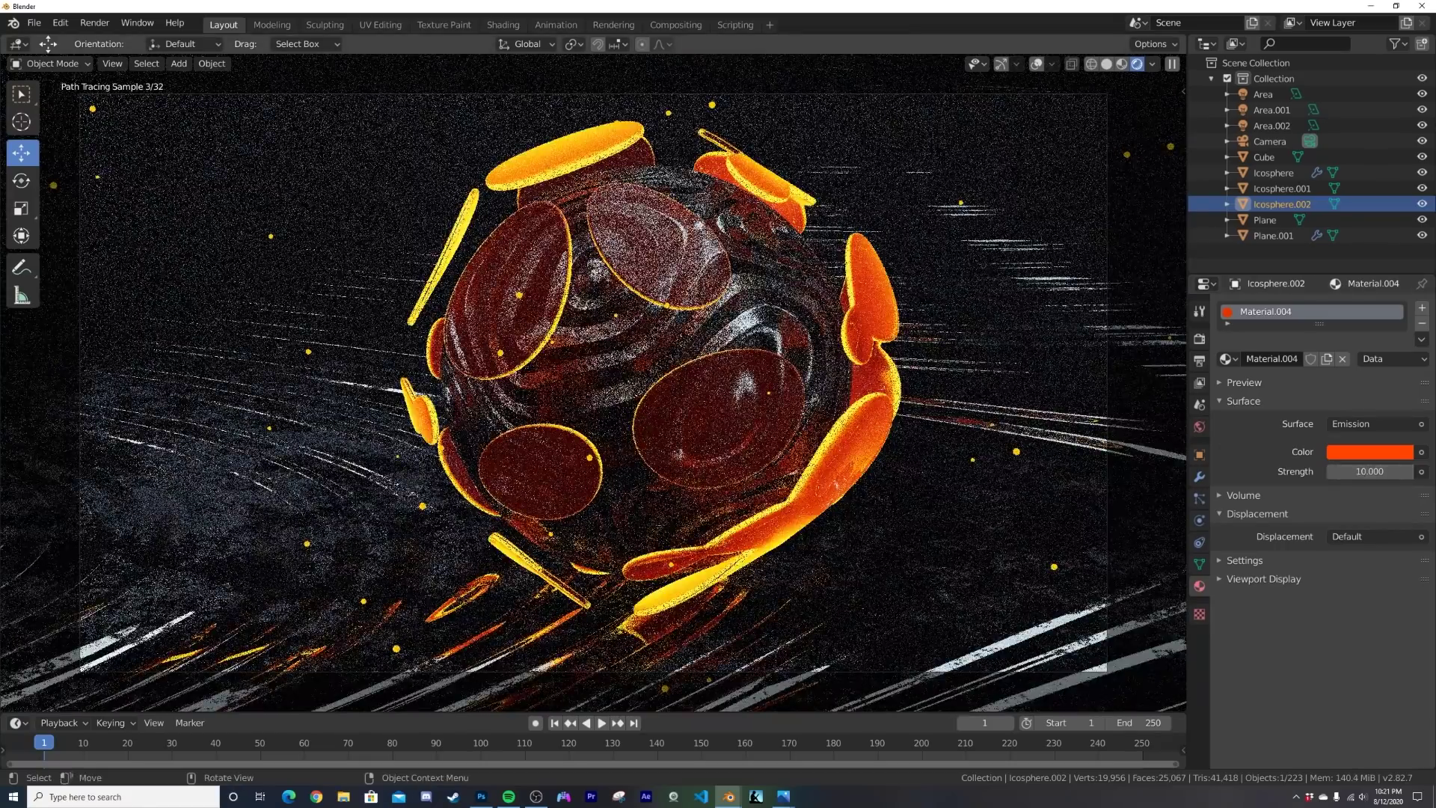
left_click(1373, 475)
type("30")
key("Return")
key("z")
left_click(1031, 331)
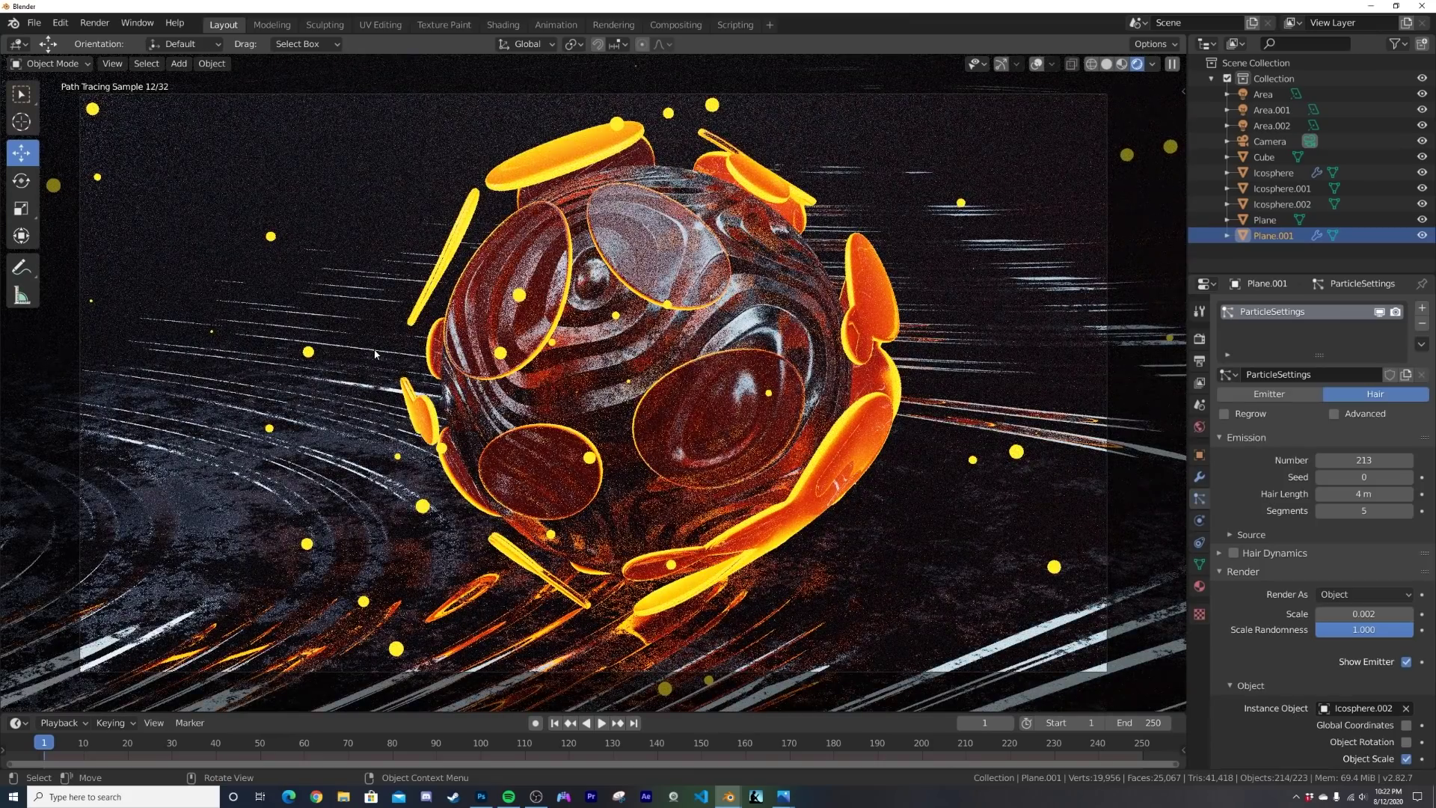
Step: Switch the viewport to solid shading and remove the Wireframe modifier from the particle plane
mouse_move(497, 352)
middle_mouse_down()
mouse_move(706, 359)
mouse_move(482, 374)
mouse_move(707, 345)
mouse_move(468, 372)
mouse_move(605, 390)
middle_mouse_up()
key("z")
left_click(808, 362)
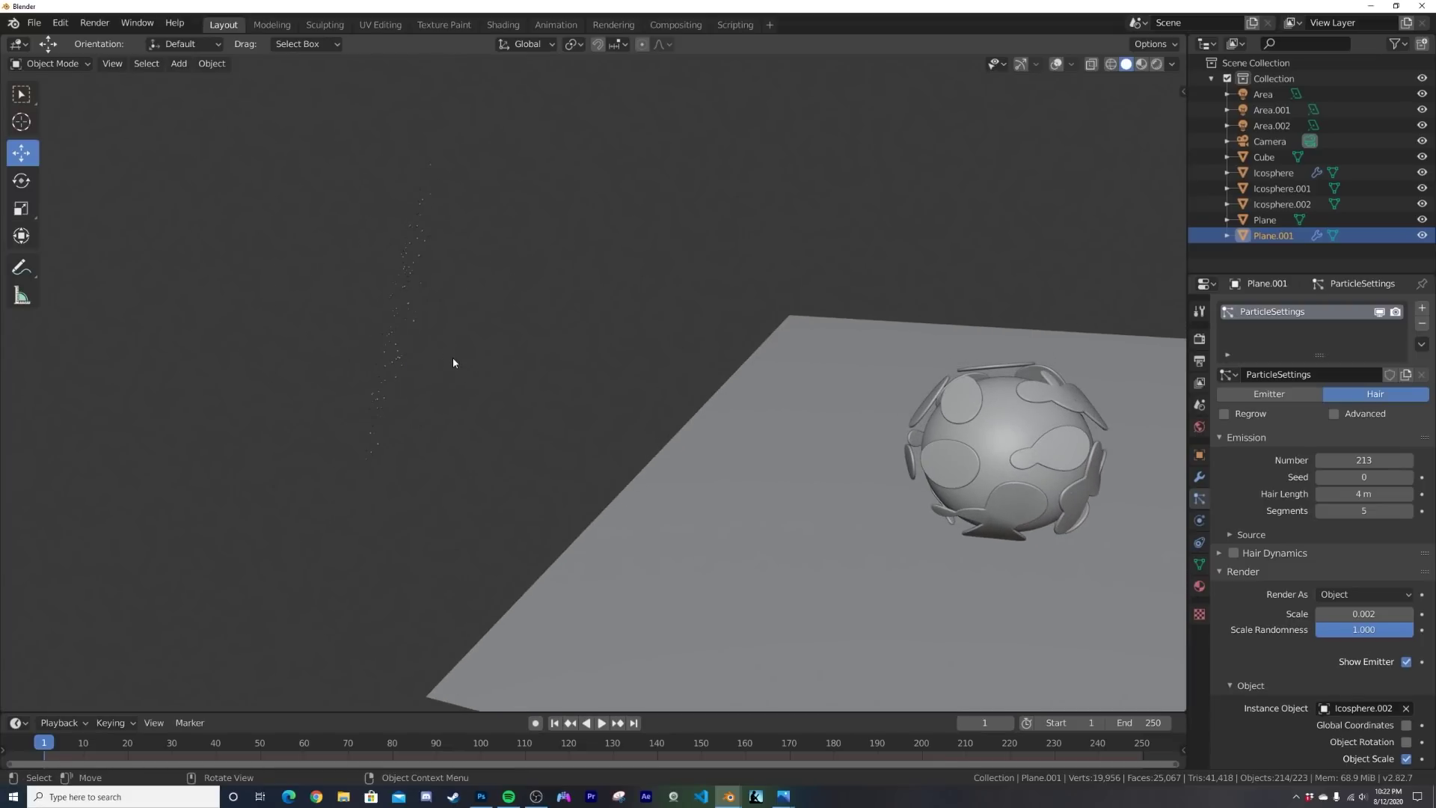
key("z")
left_click(536, 359)
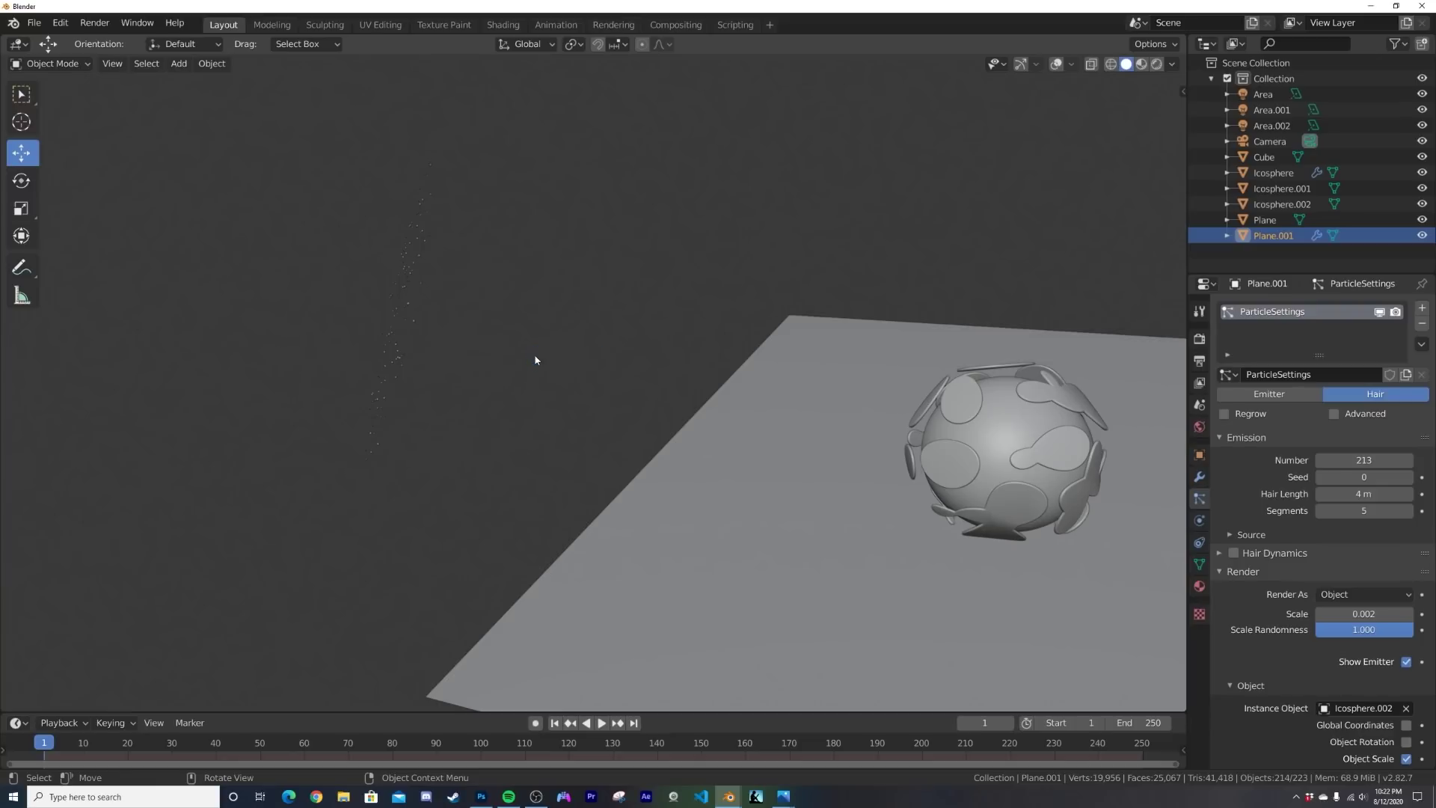
left_click(1199, 476)
left_click(1418, 412)
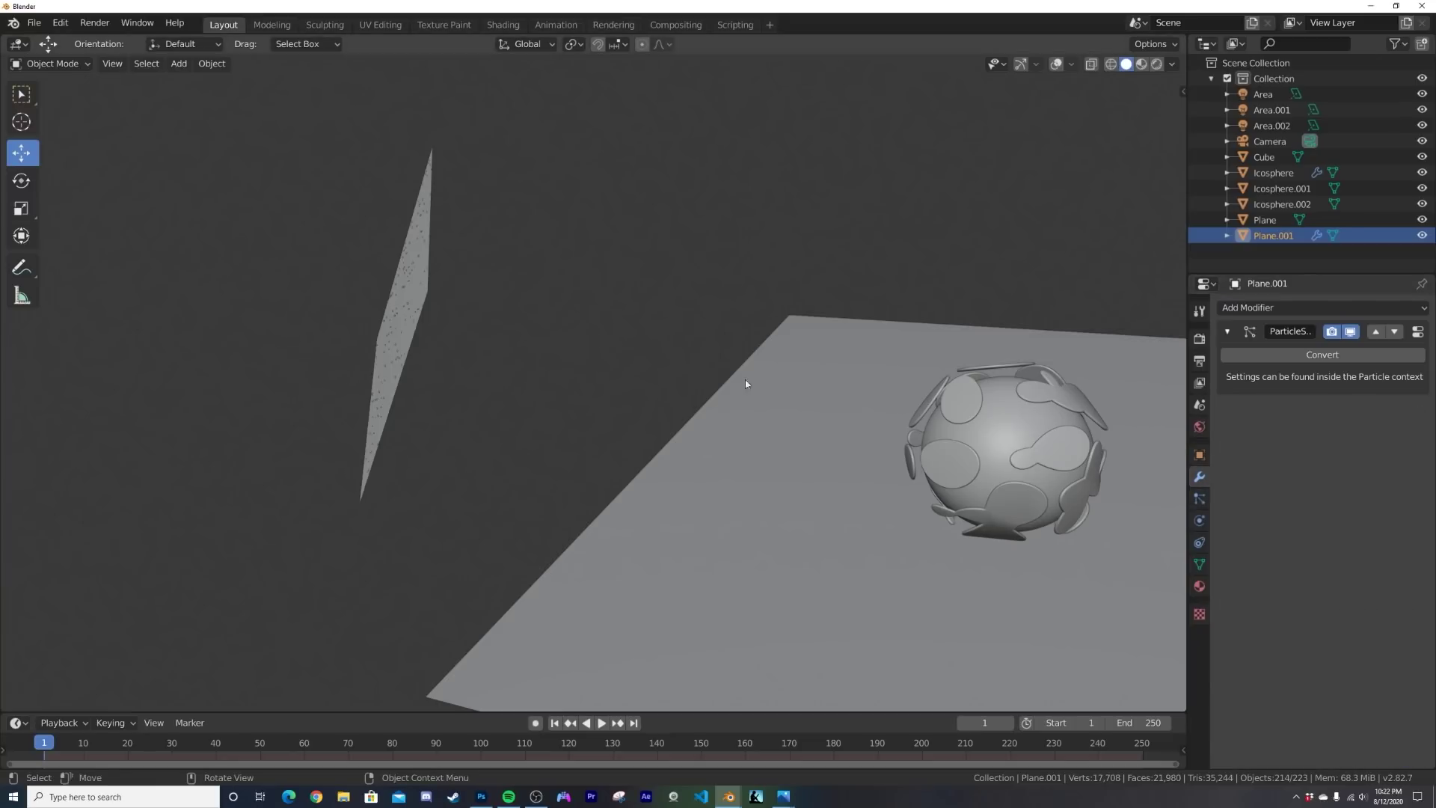
Step: Add a Displace modifier to the particle plane and move it above the particle system in the stack
middle_click_drag(746, 382, 635, 381)
left_click(1264, 310)
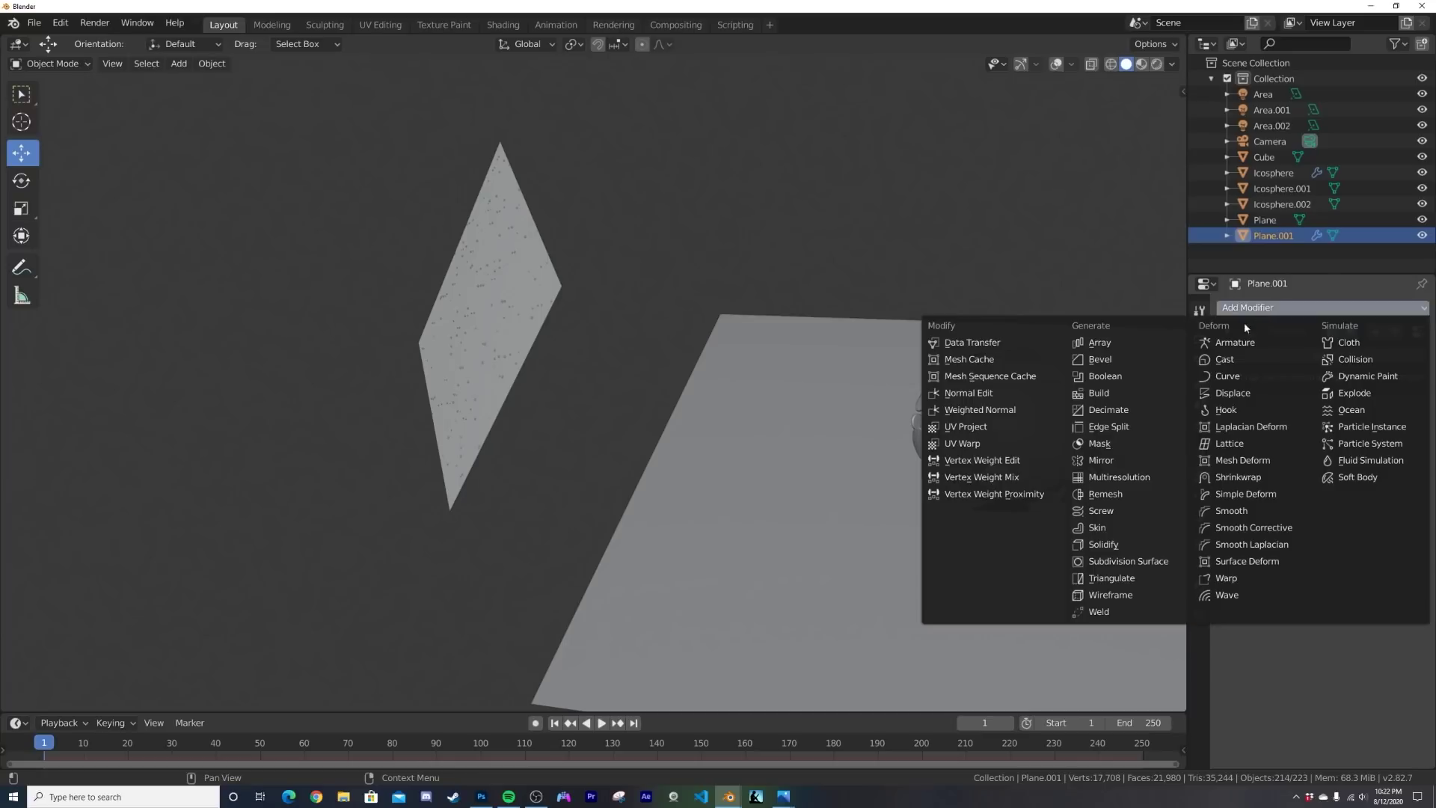
left_click(1238, 396)
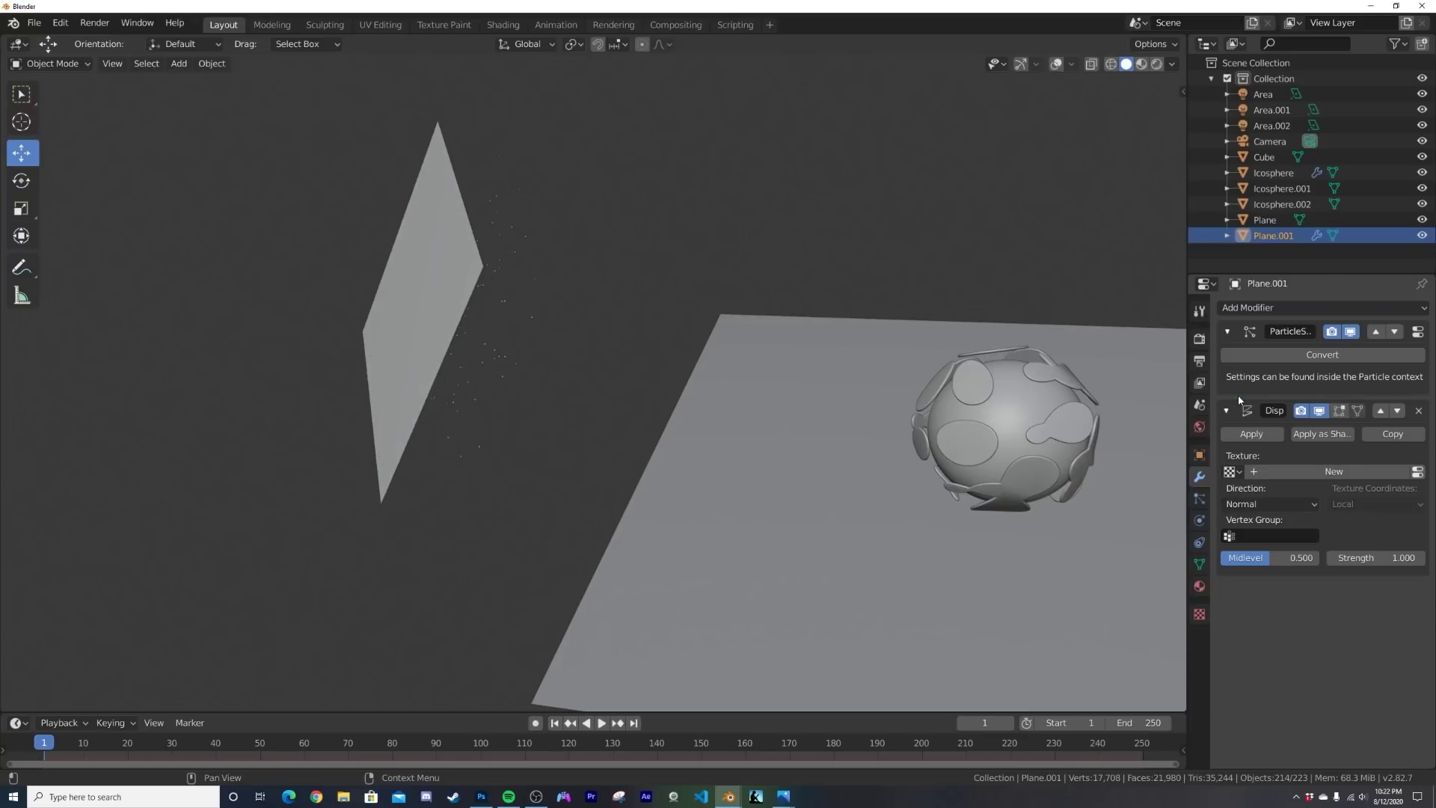
left_click(1381, 411)
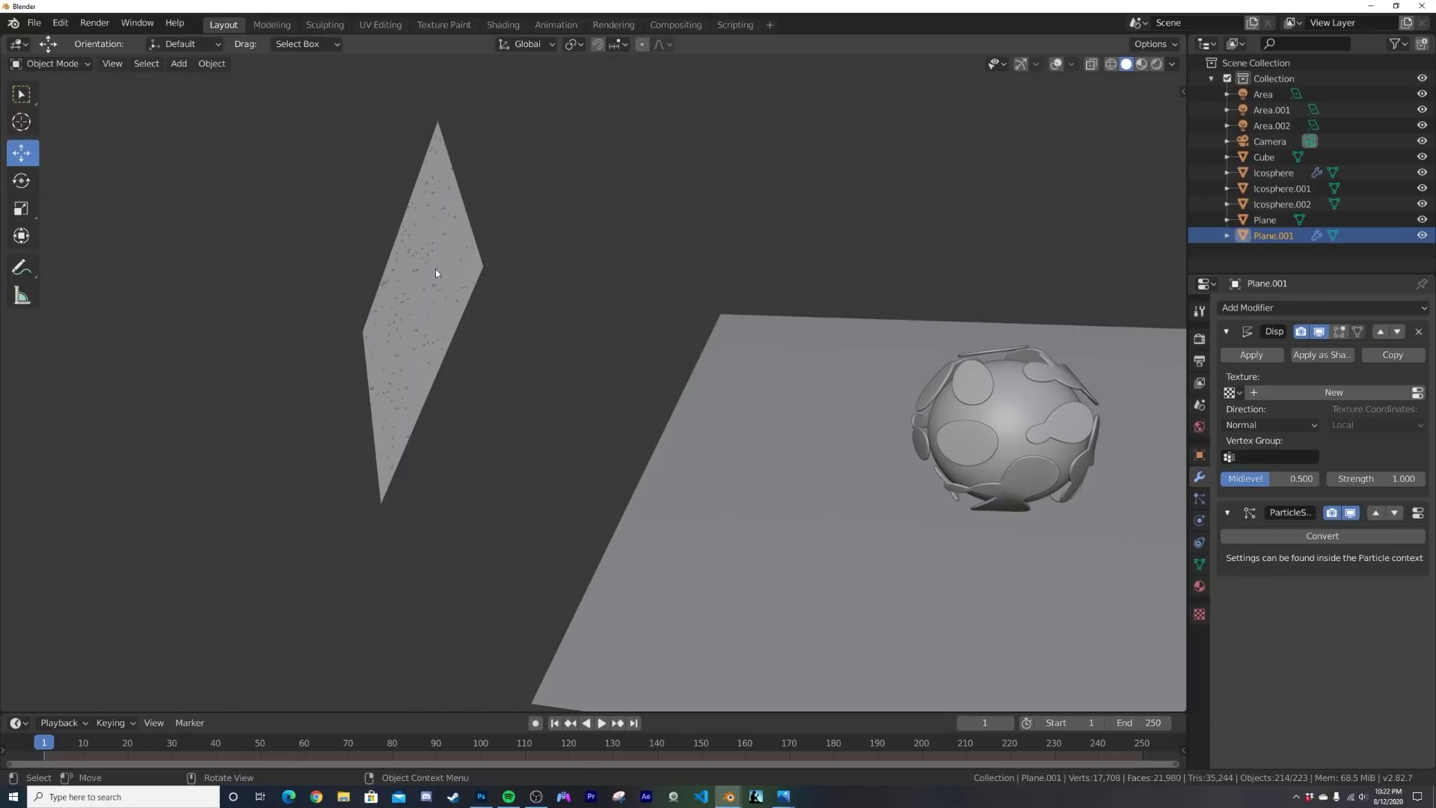
Step: Give the Displace modifier a new Clouds texture with size 0.40 and set its strength to 3.800
left_click(1331, 392)
left_click(1418, 392)
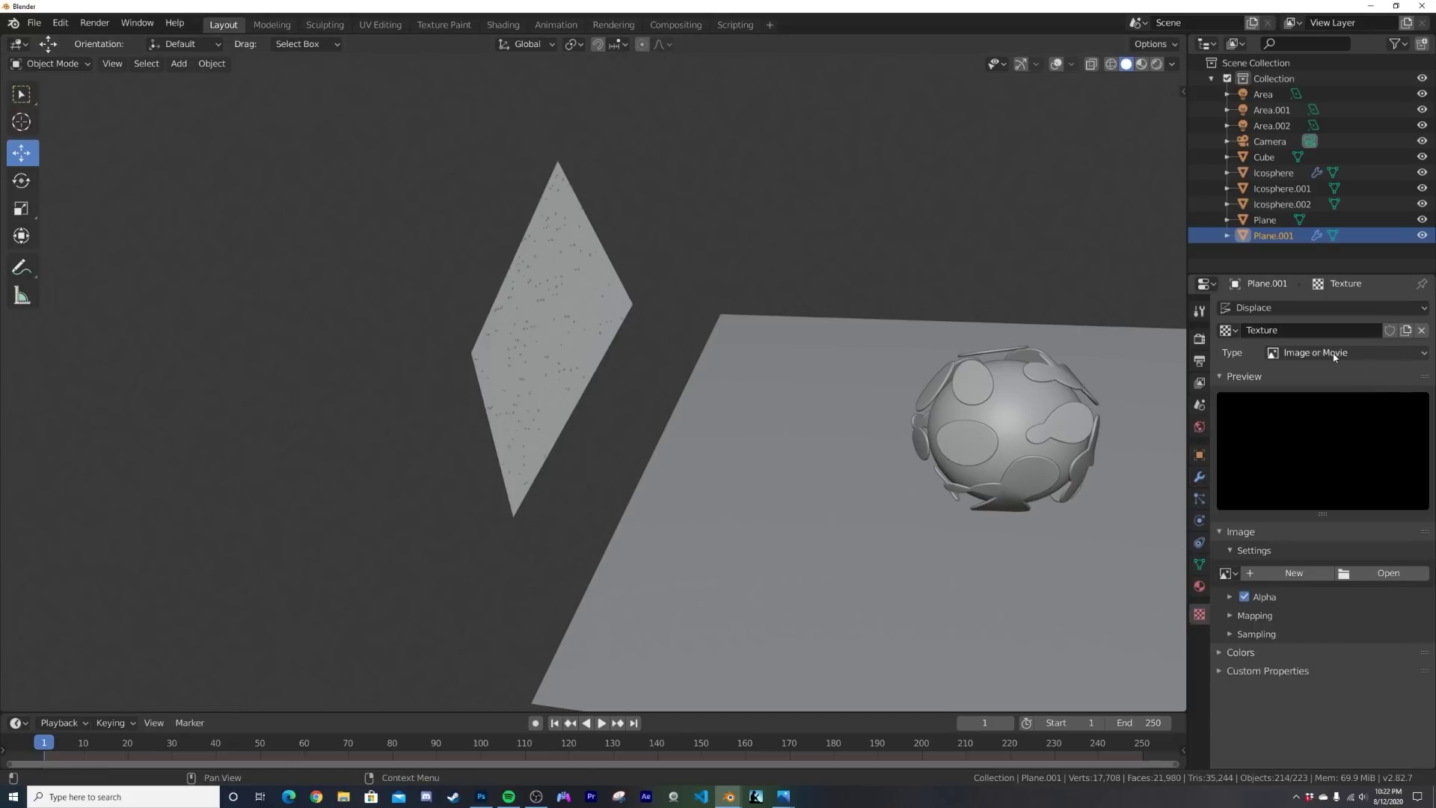
left_click(1339, 356)
left_click(1319, 404)
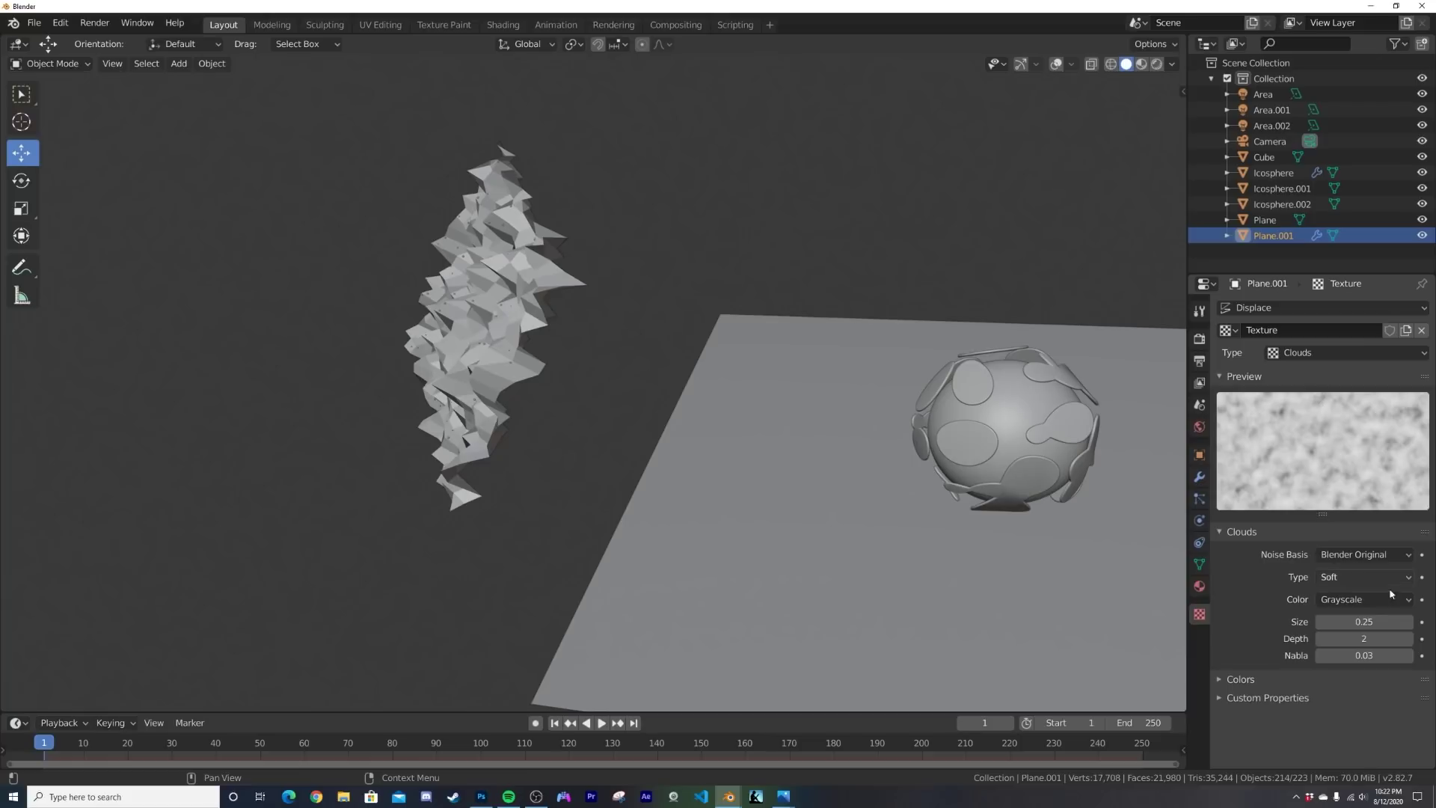
left_click_drag(1364, 621, 1380, 622)
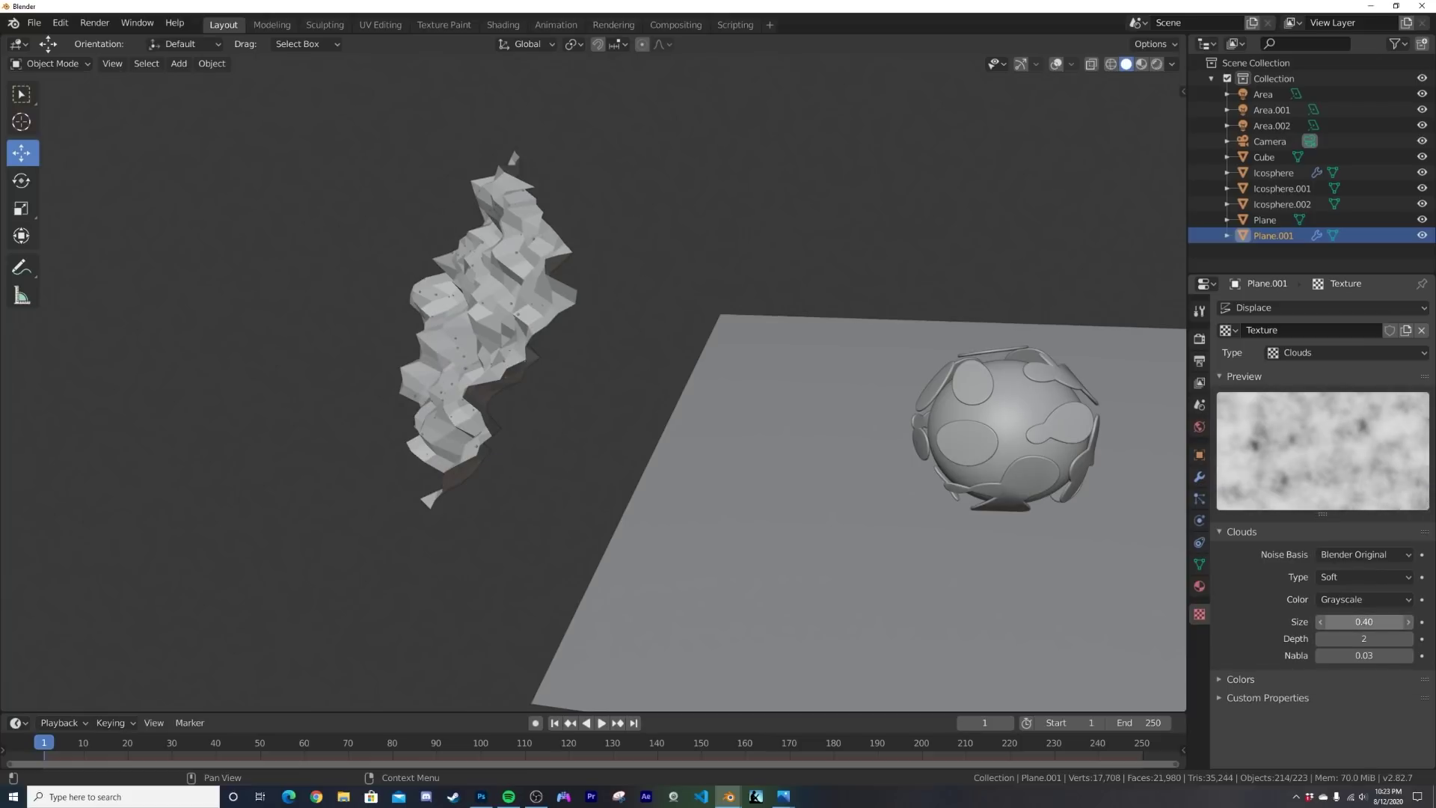
left_click(1199, 477)
left_click_drag(1376, 479, 1421, 479)
Step: Add a Wireframe modifier with 0 m thickness to the displaced plane and raise the Displace strength to 4.600
left_click(1351, 306)
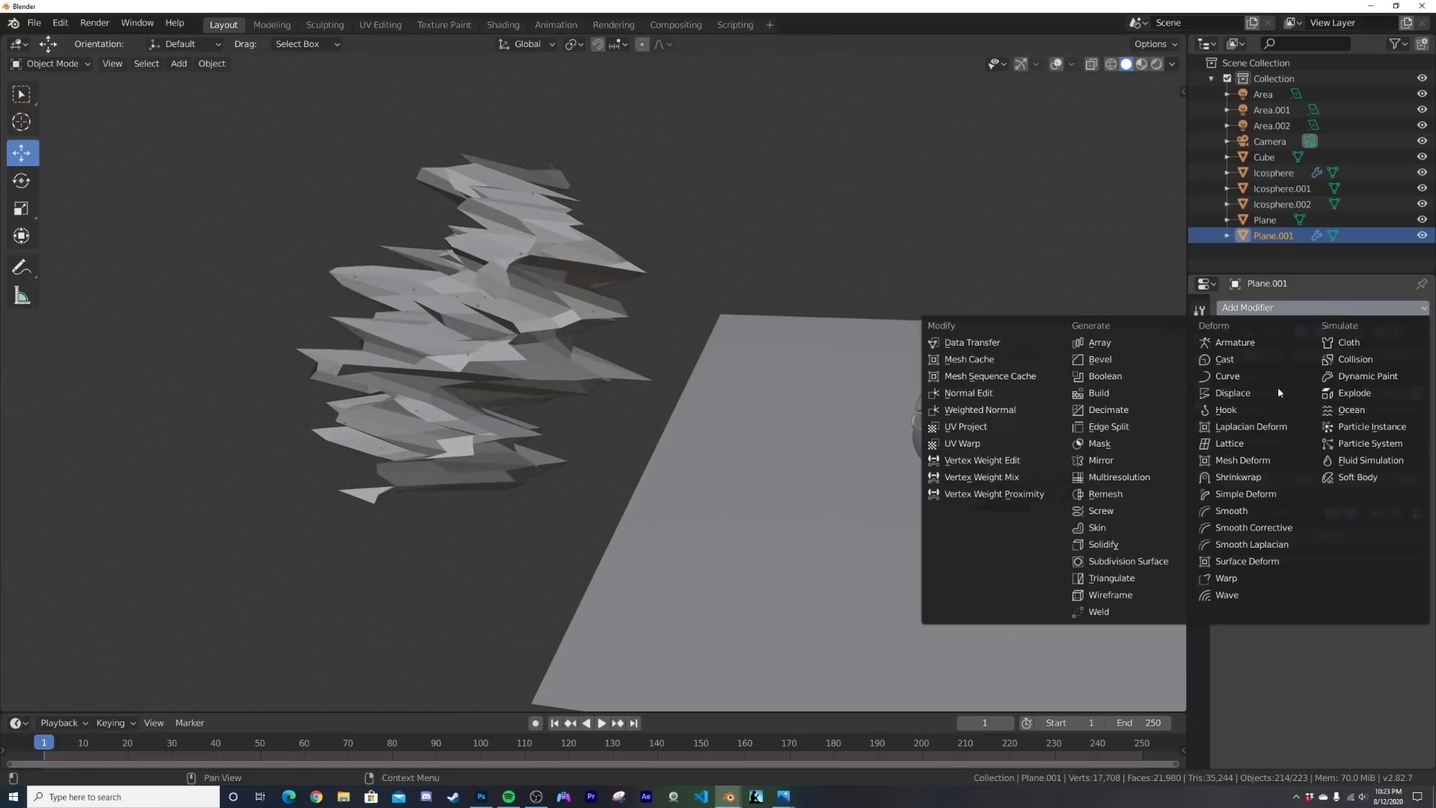
left_click(1137, 593)
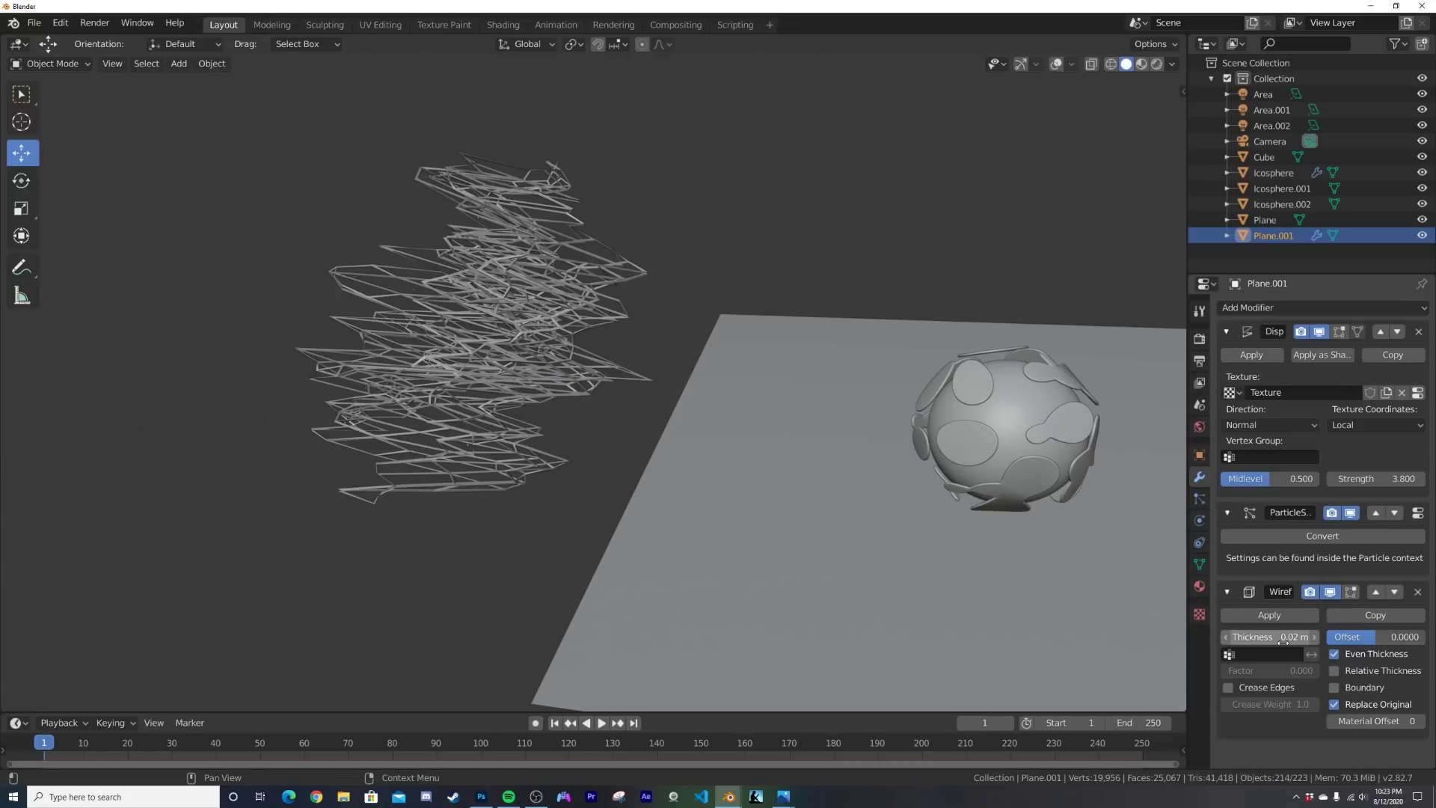
left_click_drag(1281, 637, 1256, 637)
middle_click_drag(471, 408, 529, 391)
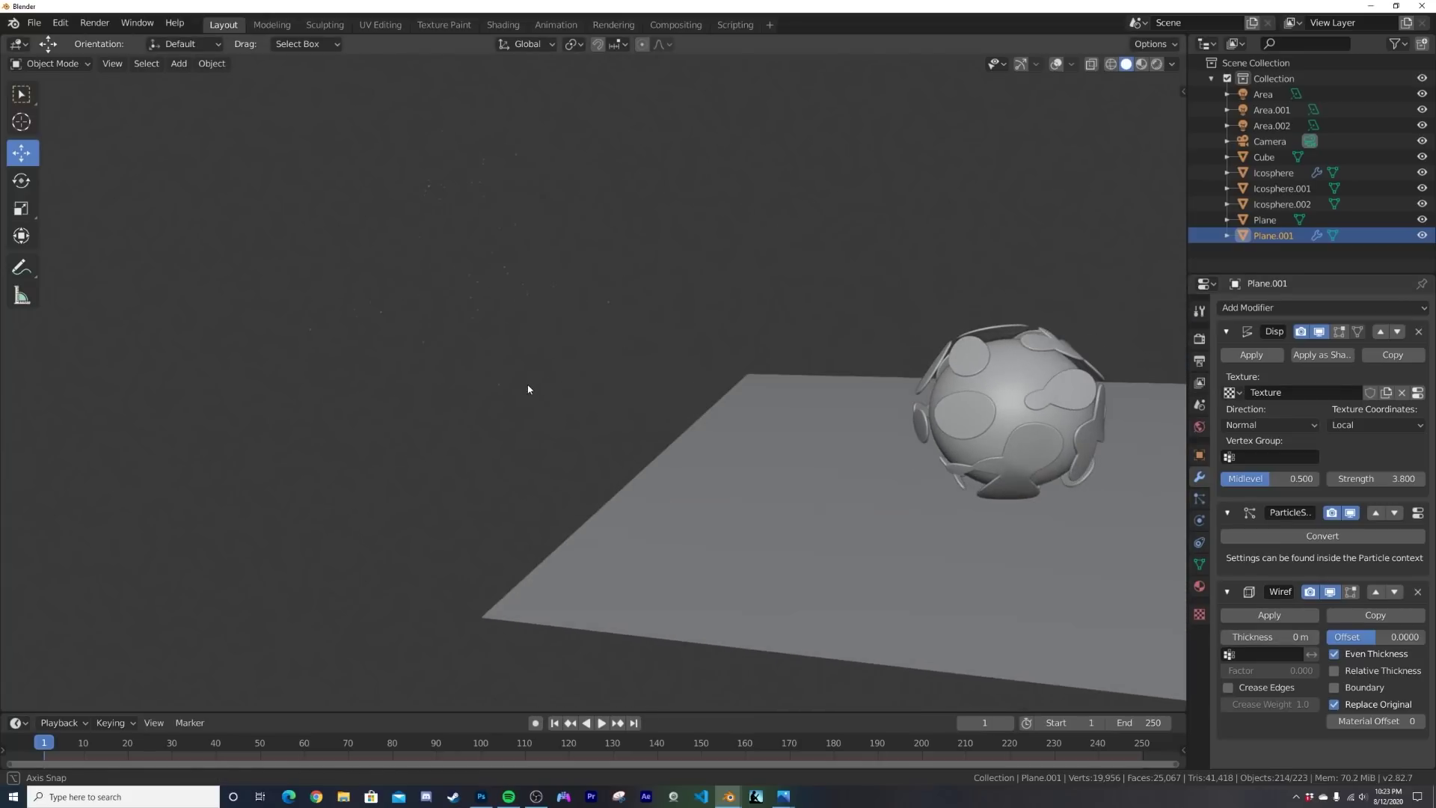
left_click_drag(1385, 478, 1430, 478)
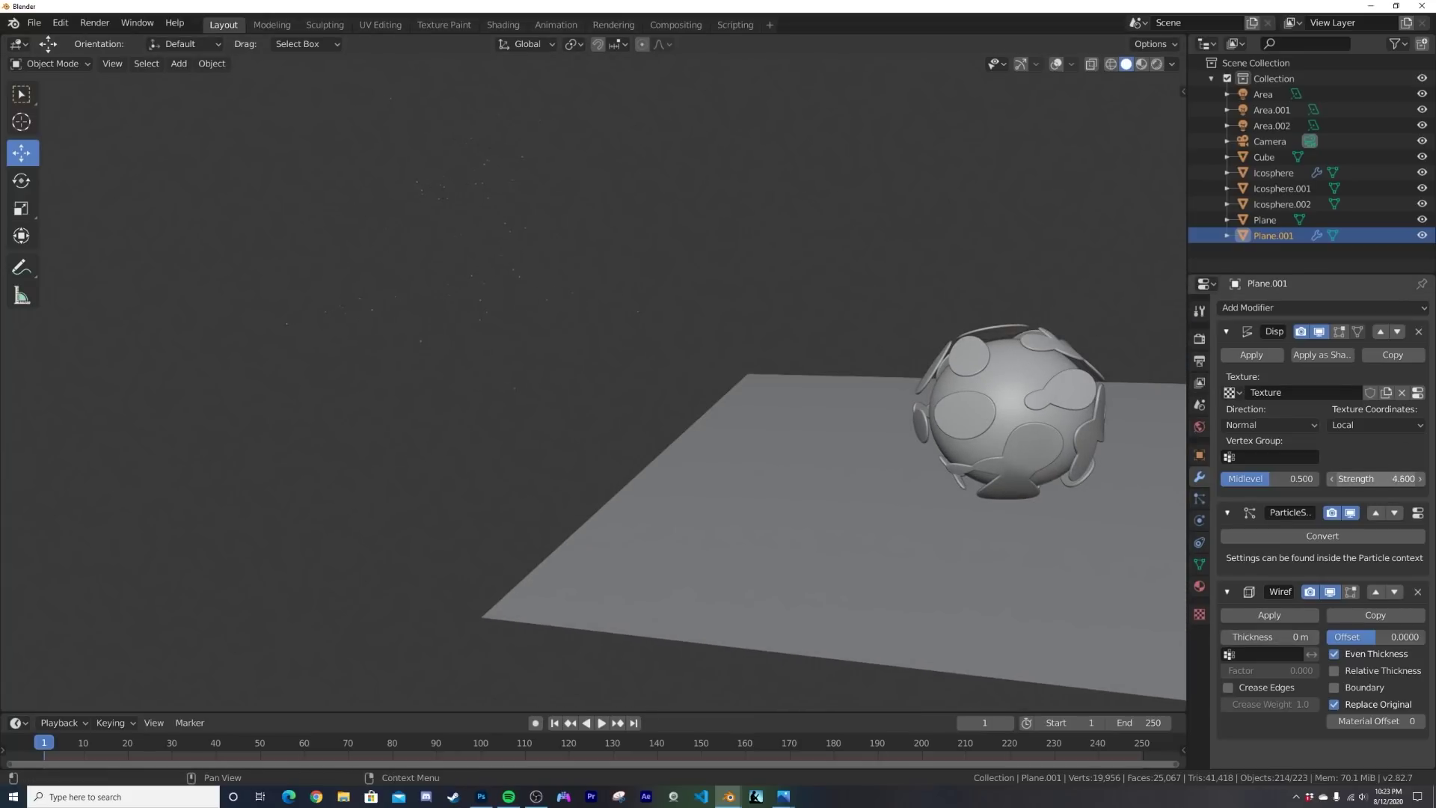
Step: Raise the Displace modifier's strength to 6.100 and check the particle spread through the camera
middle_click_drag(597, 223, 567, 224)
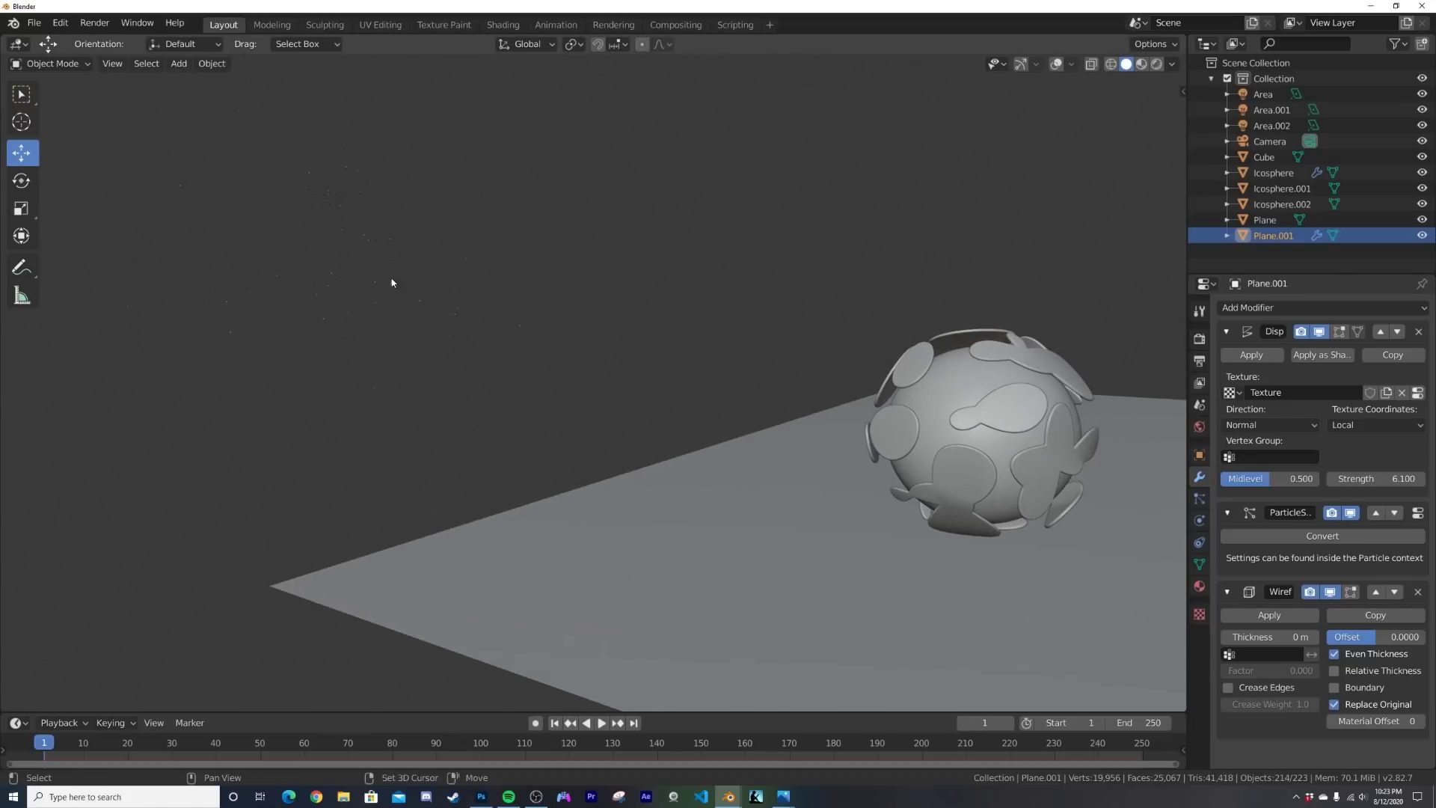
middle_click_drag(382, 283, 446, 339, "shift")
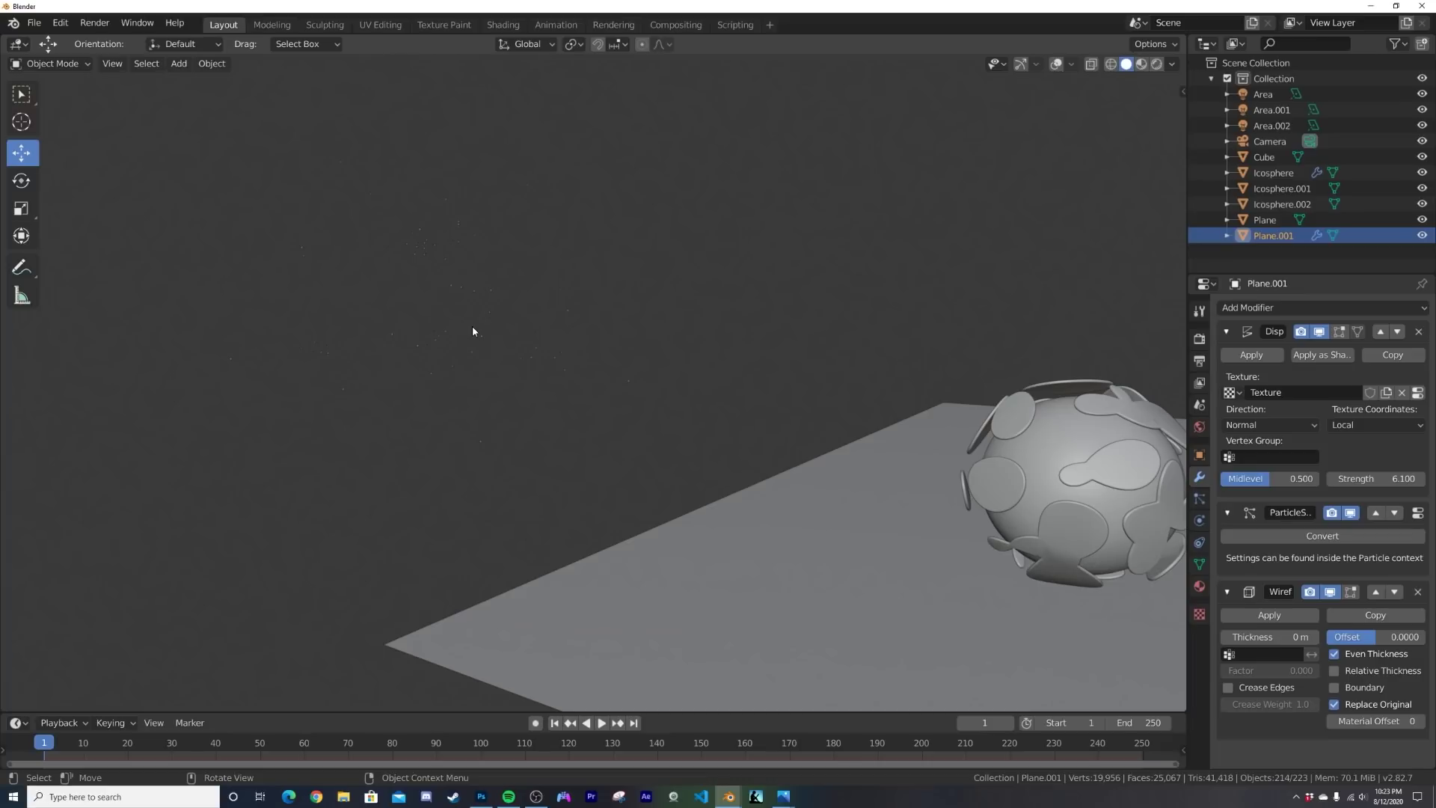
key("KP_0")
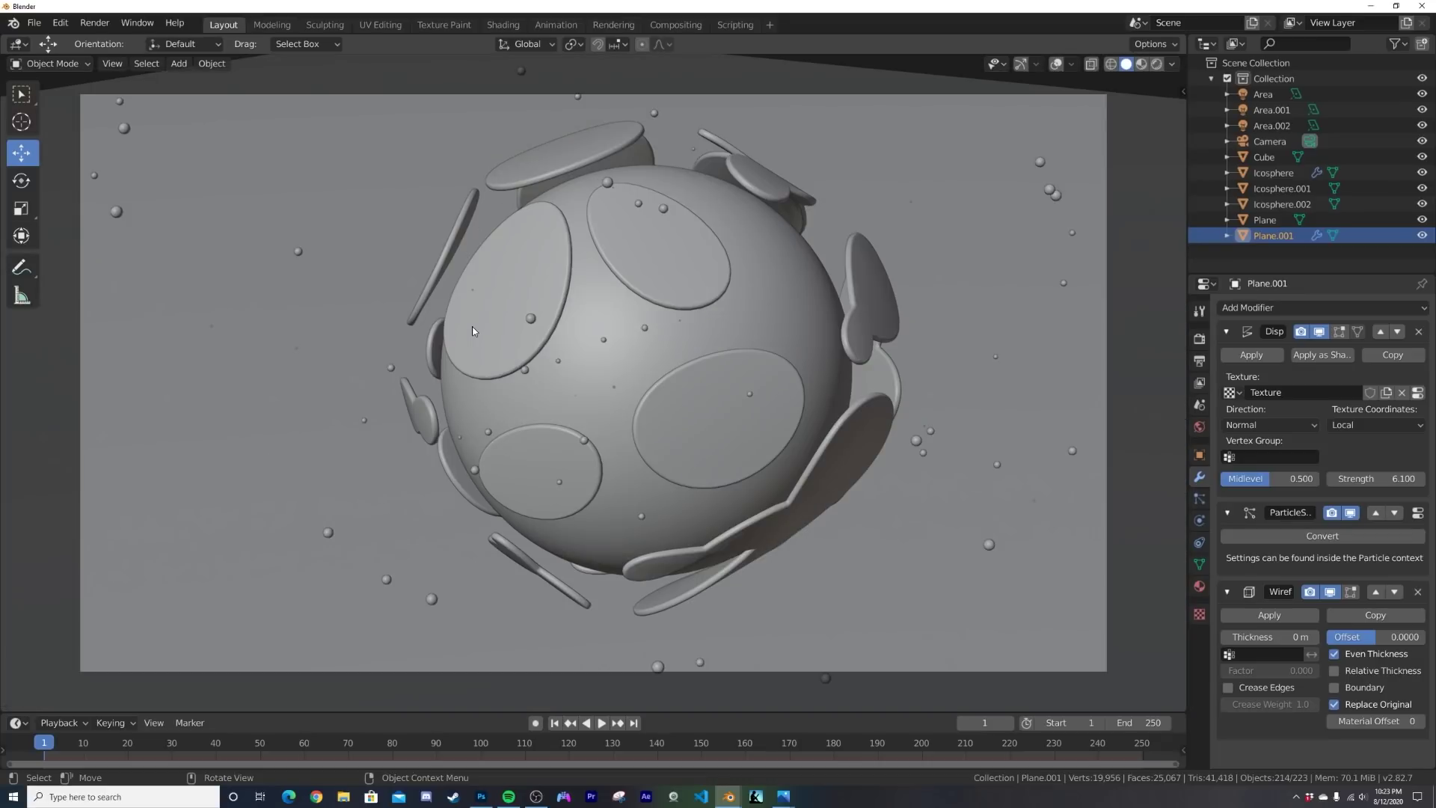
Step: Leave the camera view and turn the viewport gizmos and overlays back on around the sphere
middle_click_drag(625, 320, 525, 331)
scroll(525, 331, "down", 2)
middle_click_drag(822, 429, 808, 429, "shift")
left_click(1020, 64)
left_click(1055, 64)
middle_click_drag(1141, 520, 885, 453)
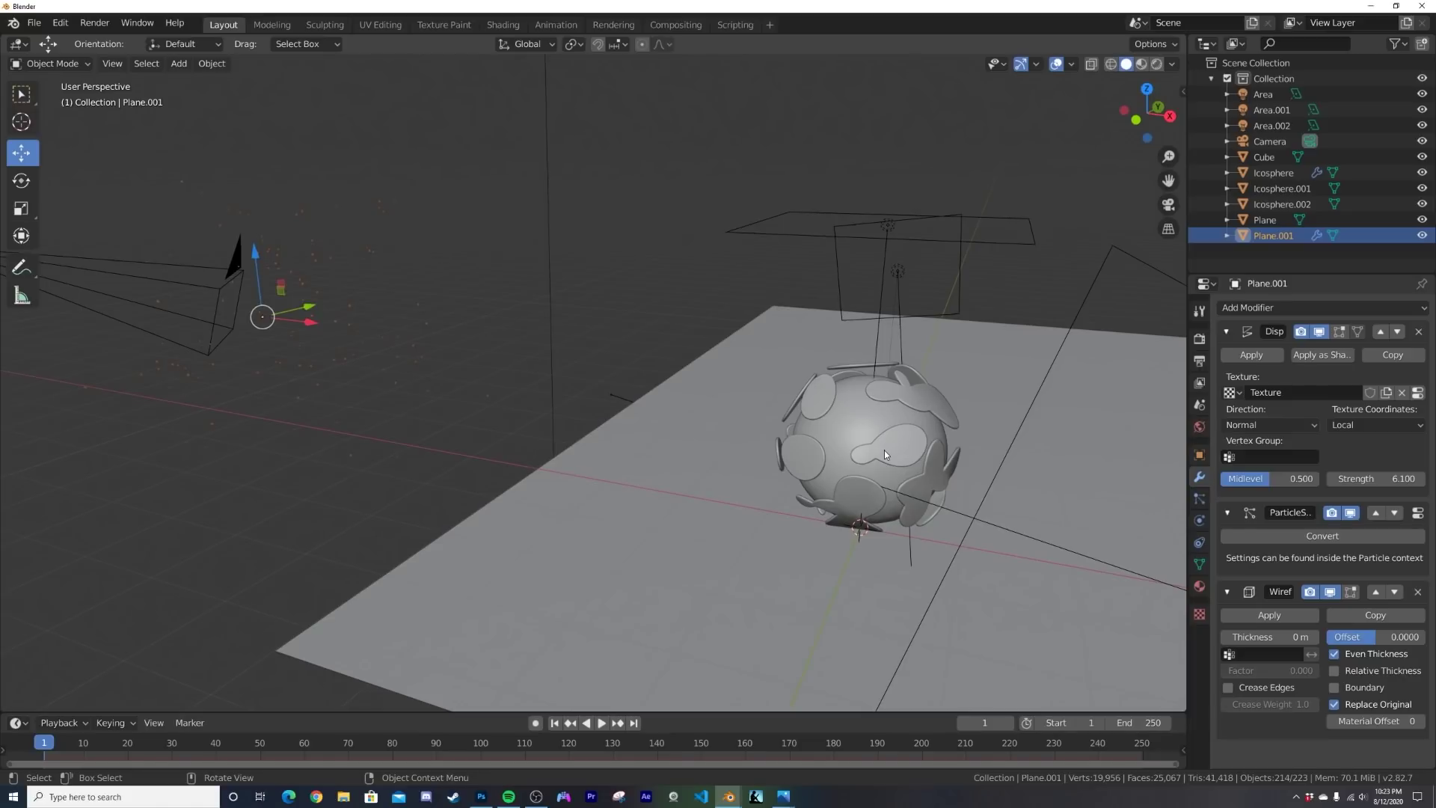
Step: Add a Plain Axes empty and move it to the sphere's camera-facing surface, about X -0.60, Y -0.47, Z 0.89 m
key("shift+a")
mouse_move(848, 578)
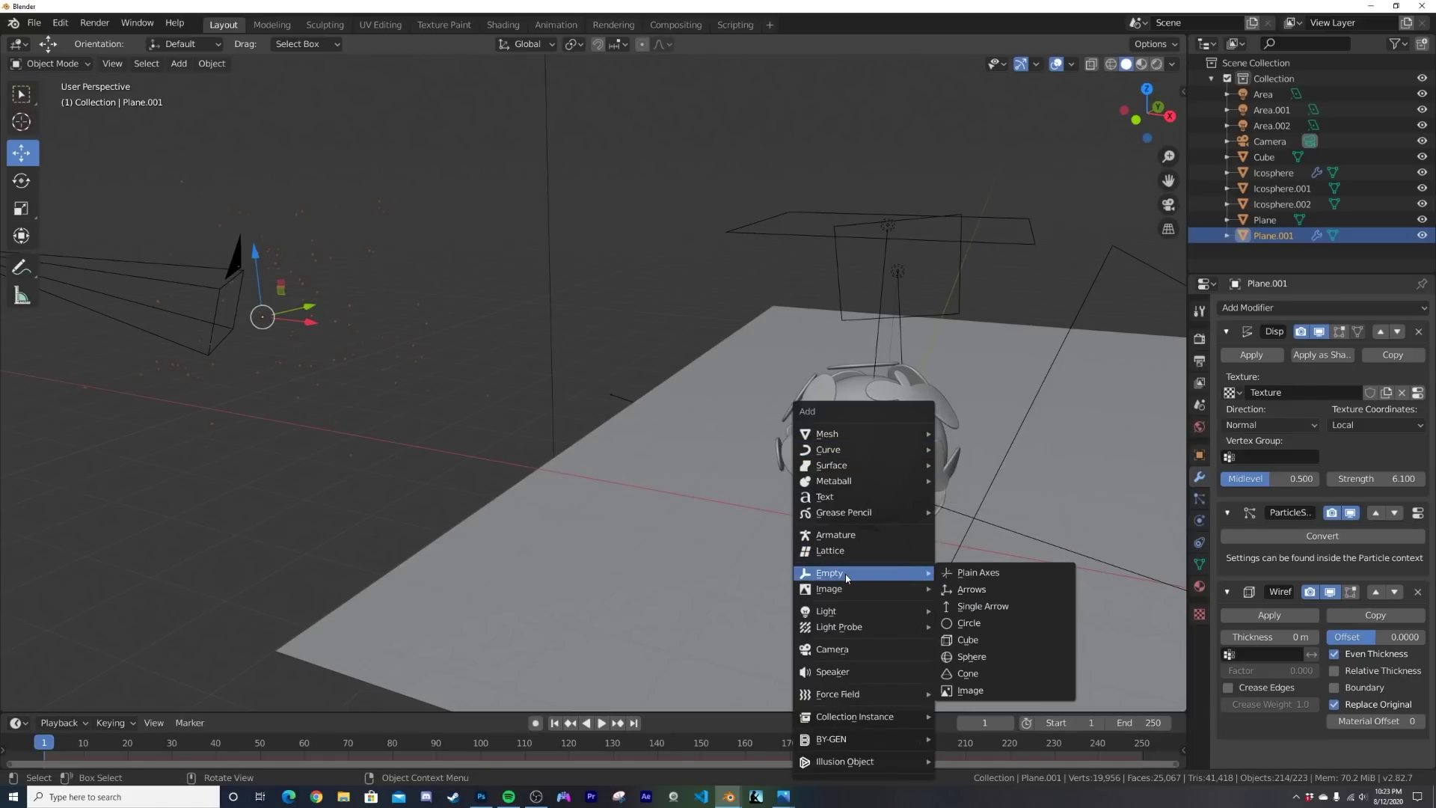
left_click(965, 572)
middle_click_drag(954, 570, 886, 511)
key("g")
left_click(887, 440)
key("g")
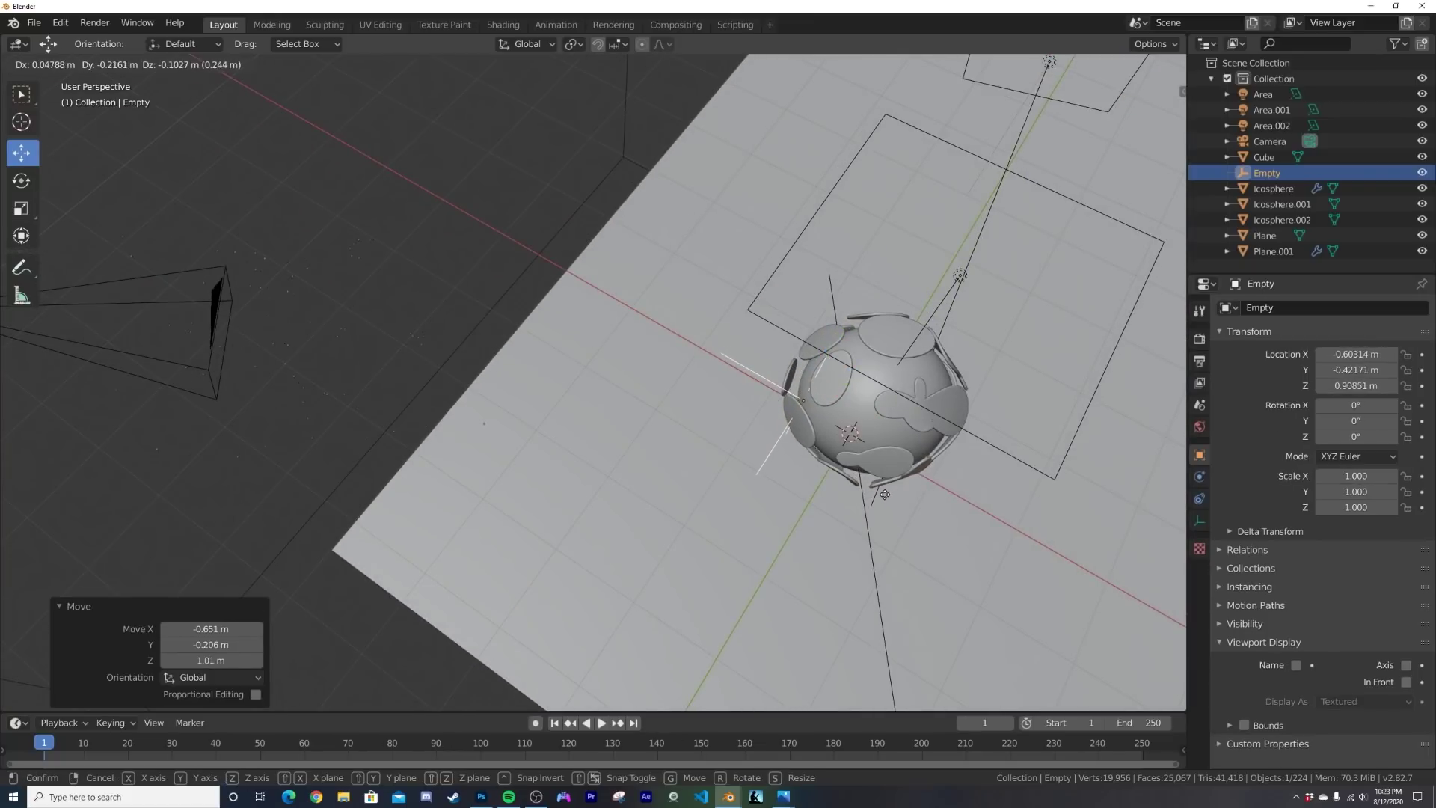
left_click(886, 489)
middle_click_drag(886, 490, 949, 397)
key("KP_0")
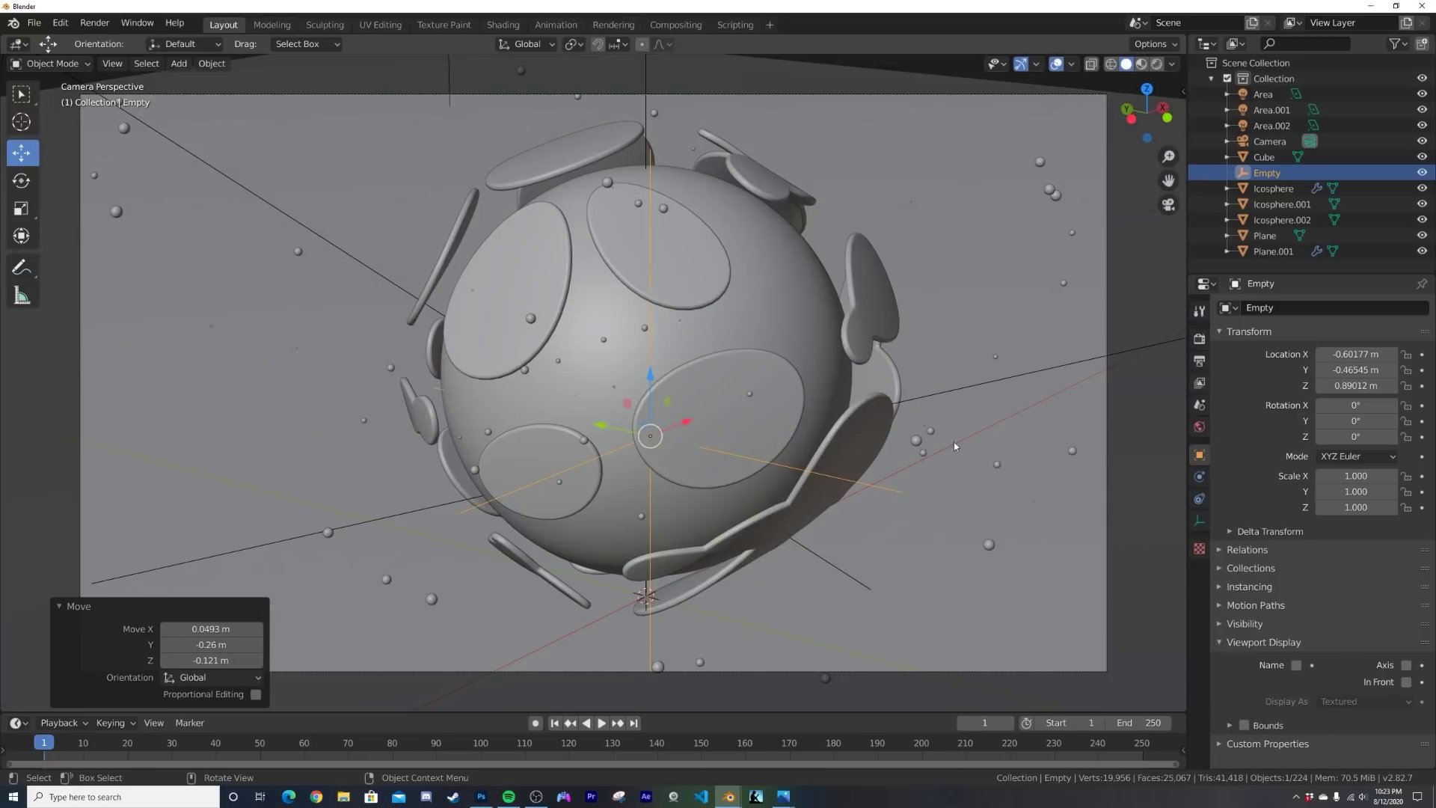
Step: Enable depth of field on the camera and choose the Empty as its focus object
left_click(1270, 141)
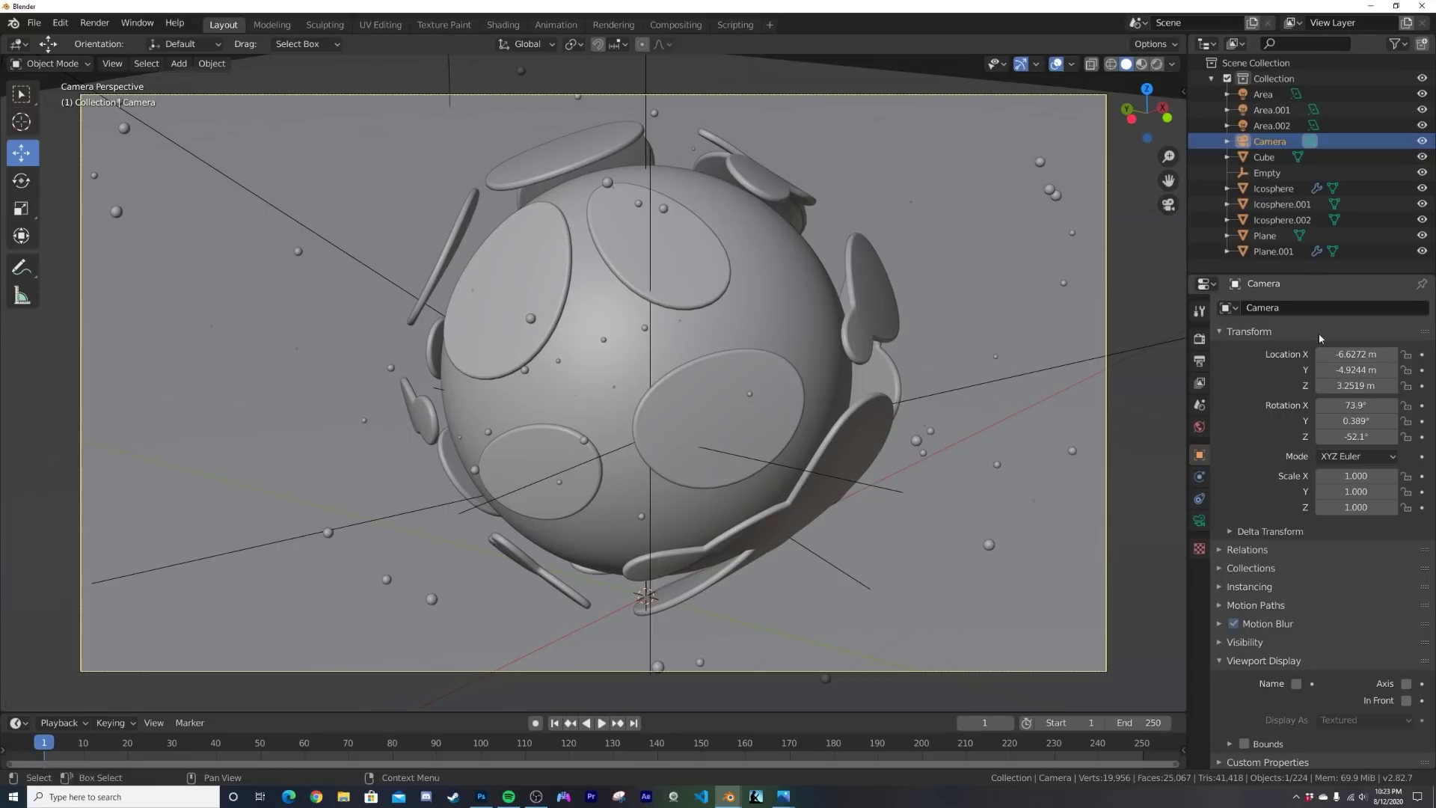
left_click(1199, 519)
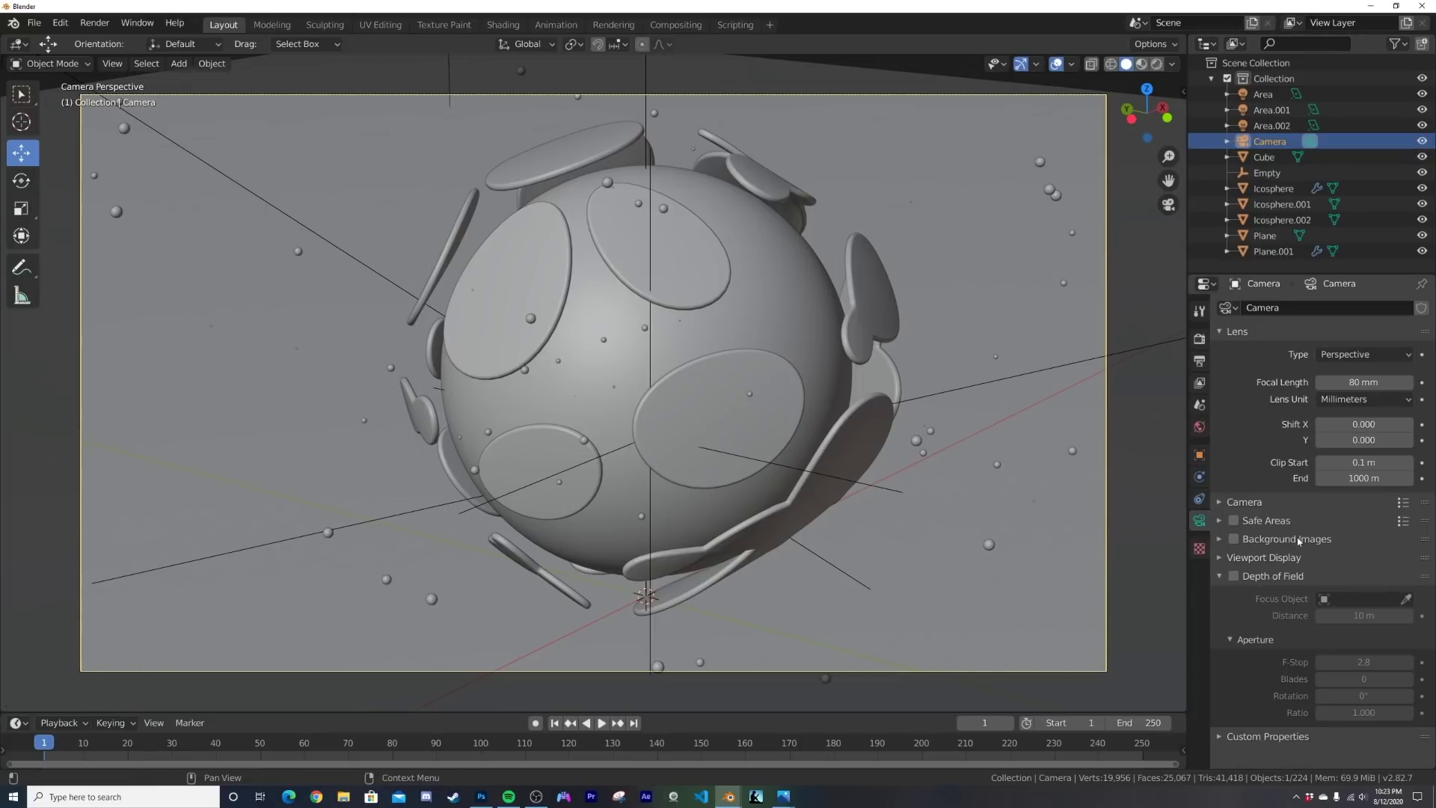
left_click(1242, 580)
left_click(1338, 599)
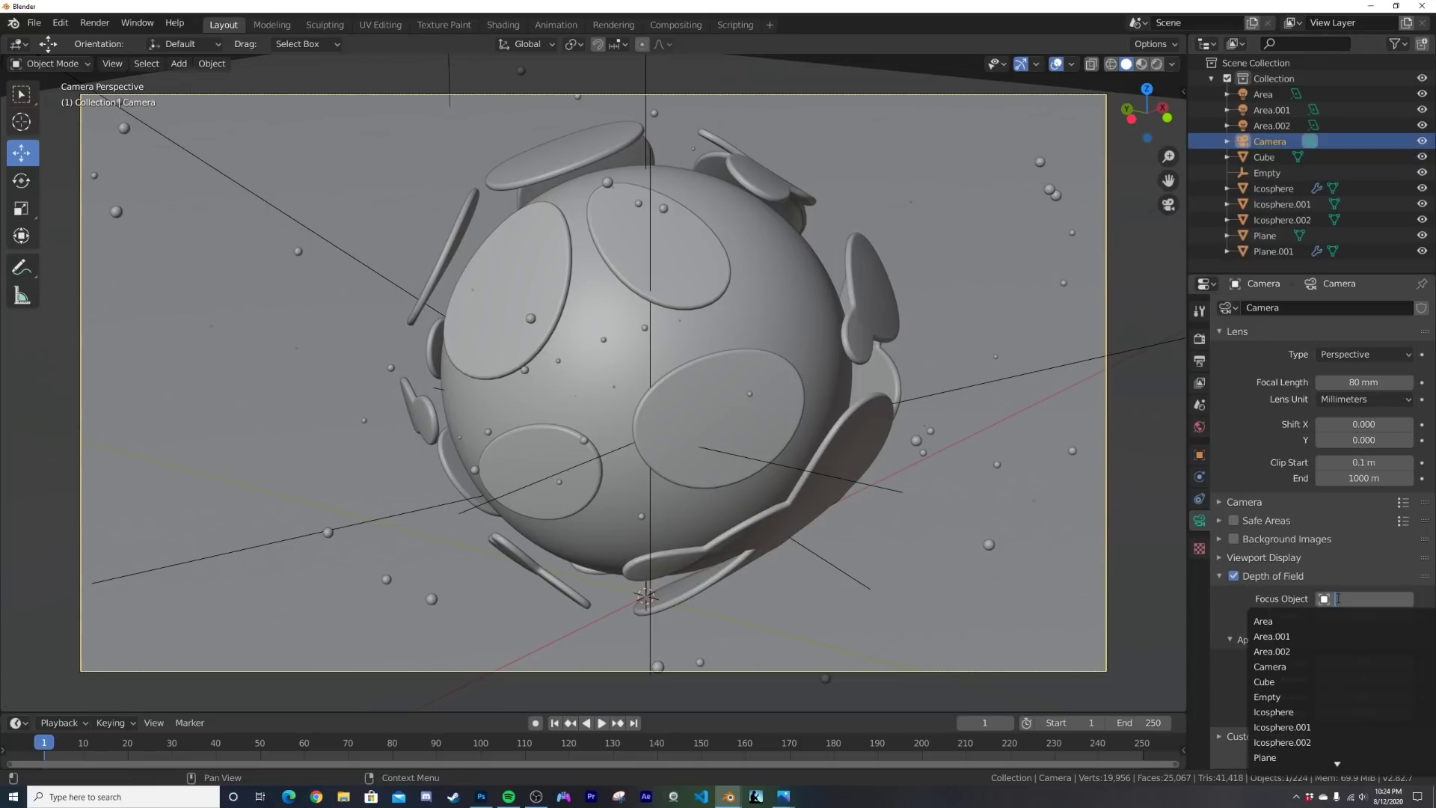
scroll(1336, 745, "down", 2)
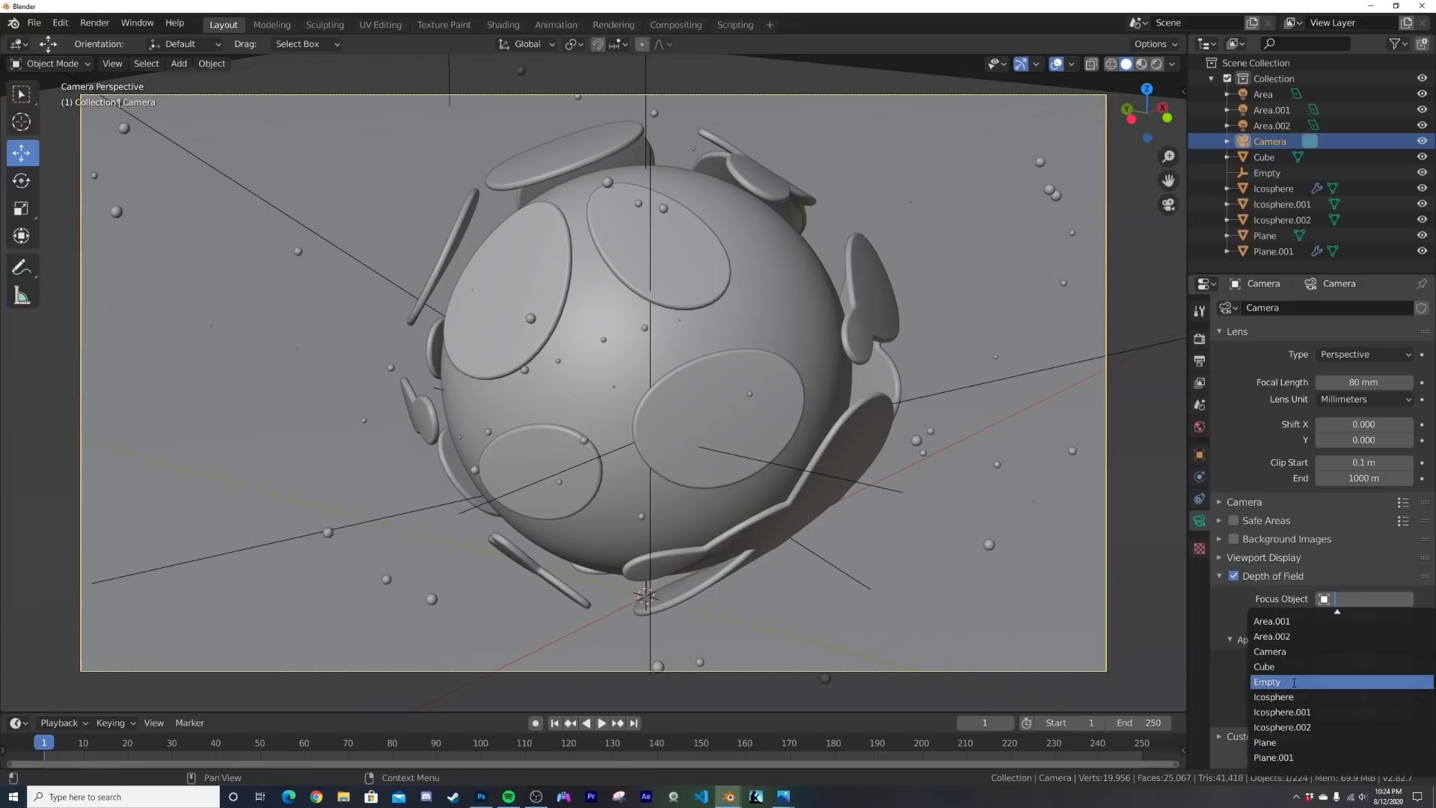
left_click(1294, 682)
Step: Preview the scene in rendered shading and set the camera aperture to F-Stop 2.0 with 16 blades
key("z")
left_click(853, 411)
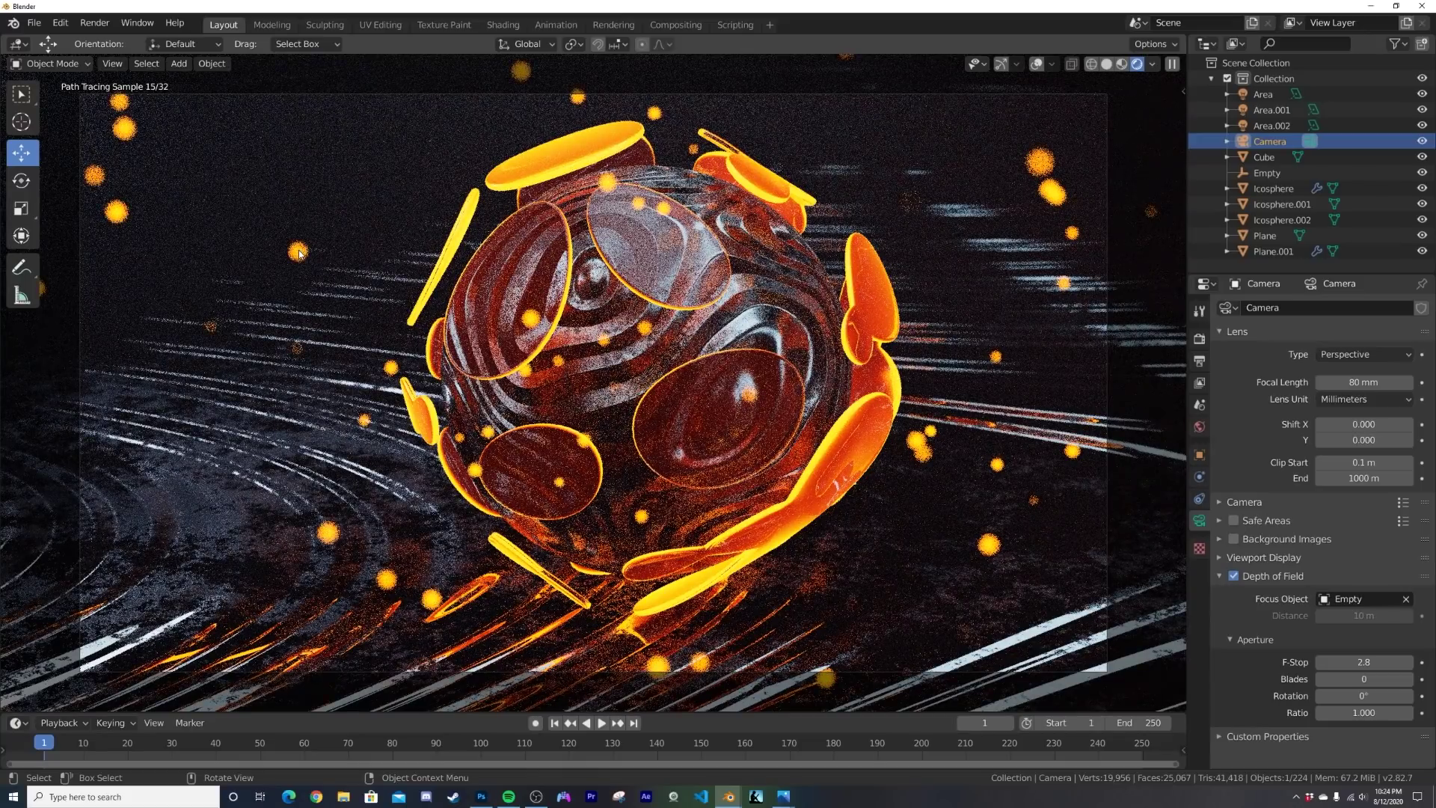
mouse_move(1359, 680)
left_mouse_down()
mouse_move(1428, 680)
mouse_move(1346, 664)
left_mouse_up()
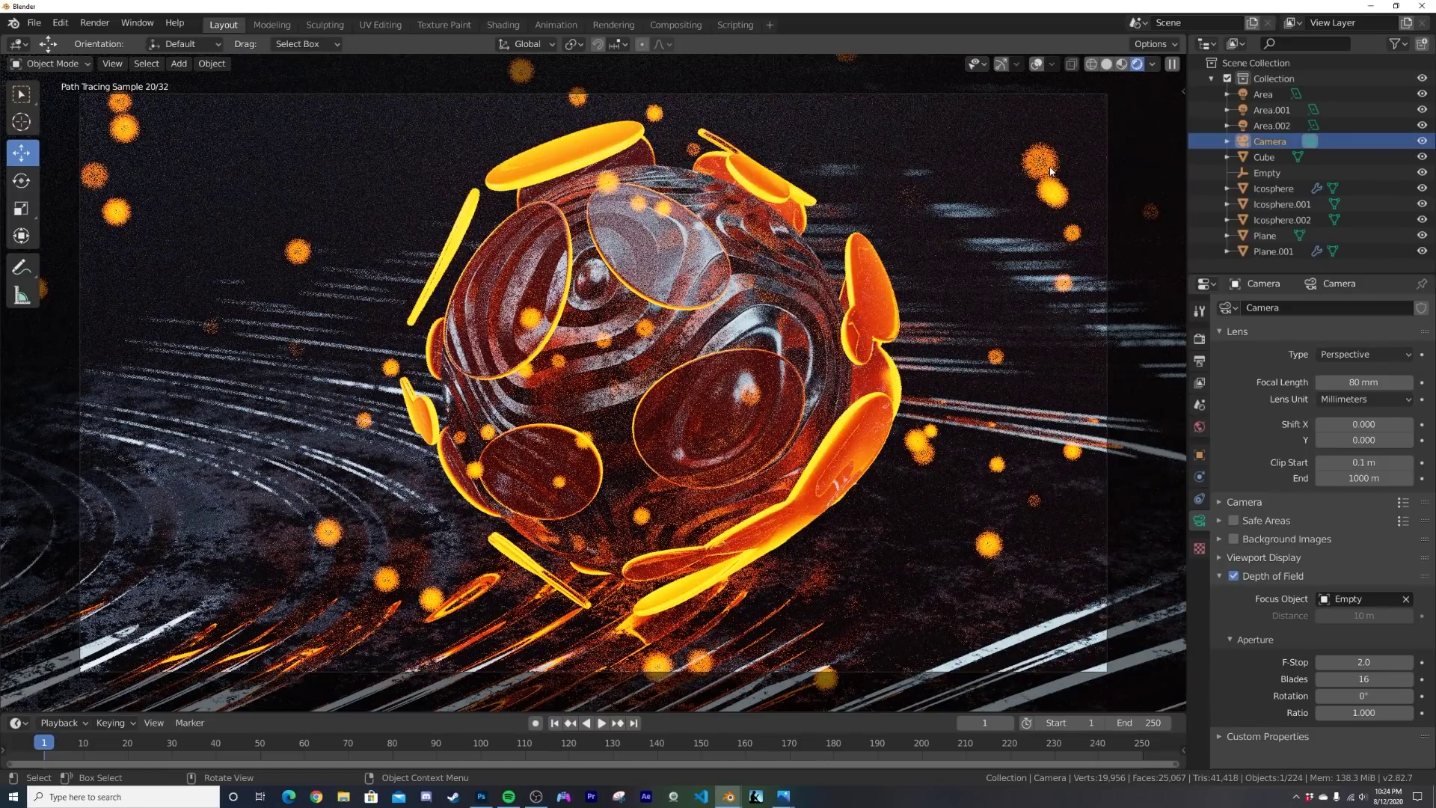
Step: Switch to material preview shading and set the particle plane's emission seed to 34
key("z")
left_click(953, 305)
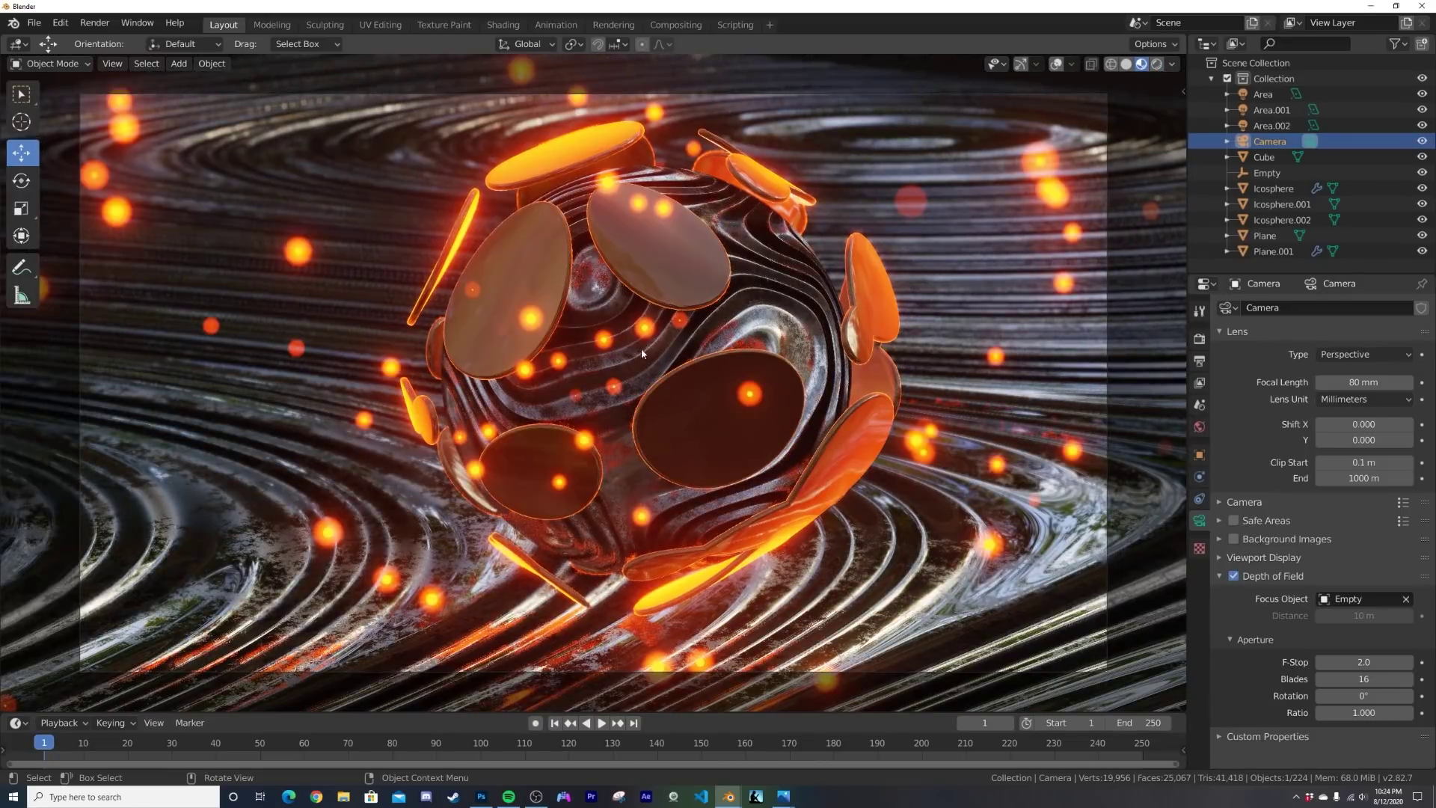
left_click(1043, 163)
left_click(1199, 498)
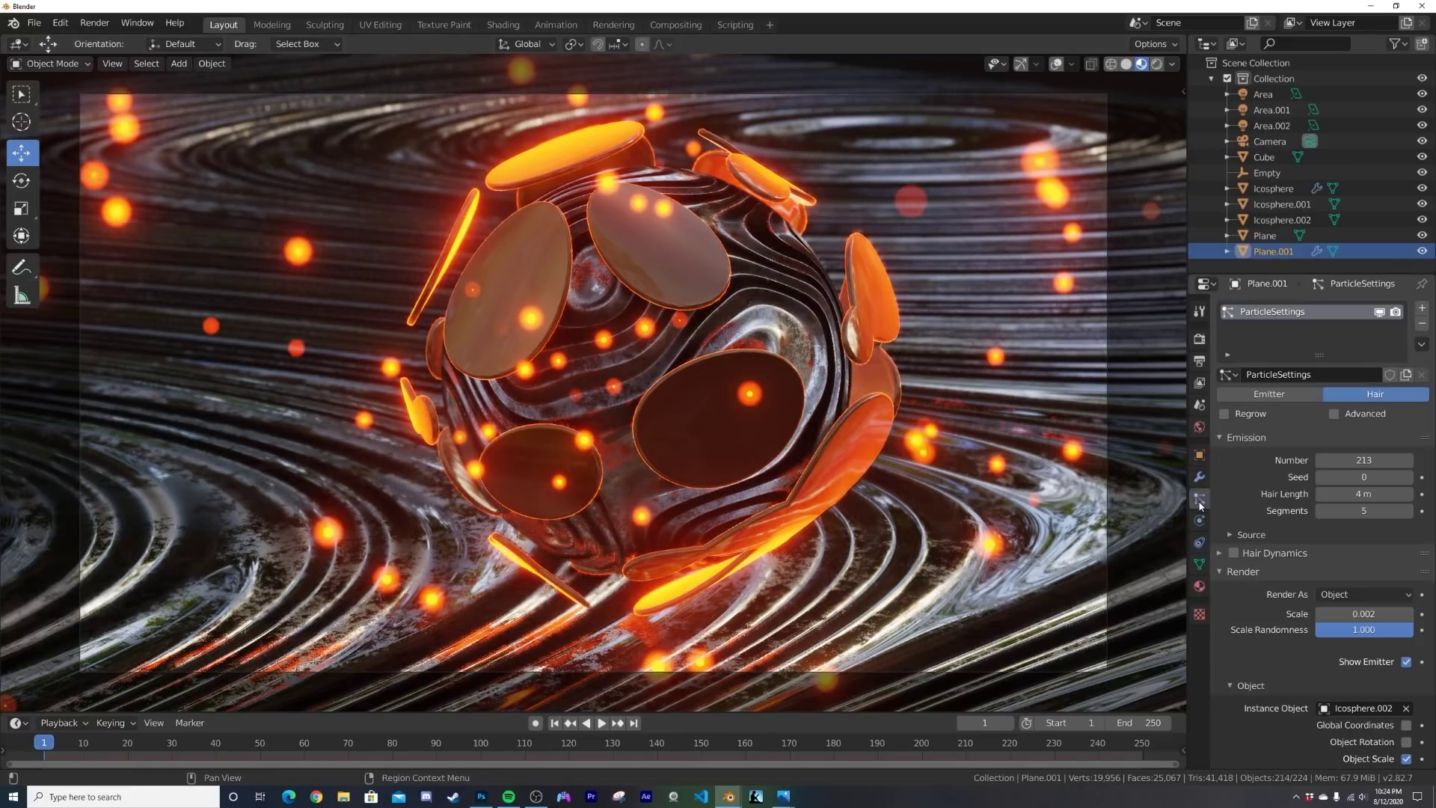
left_click(1411, 478)
left_click(1410, 479)
left_click(1411, 478)
left_click(1411, 479)
mouse_move(1357, 477)
left_mouse_down()
mouse_move(1371, 477)
mouse_move(1354, 479)
left_mouse_up()
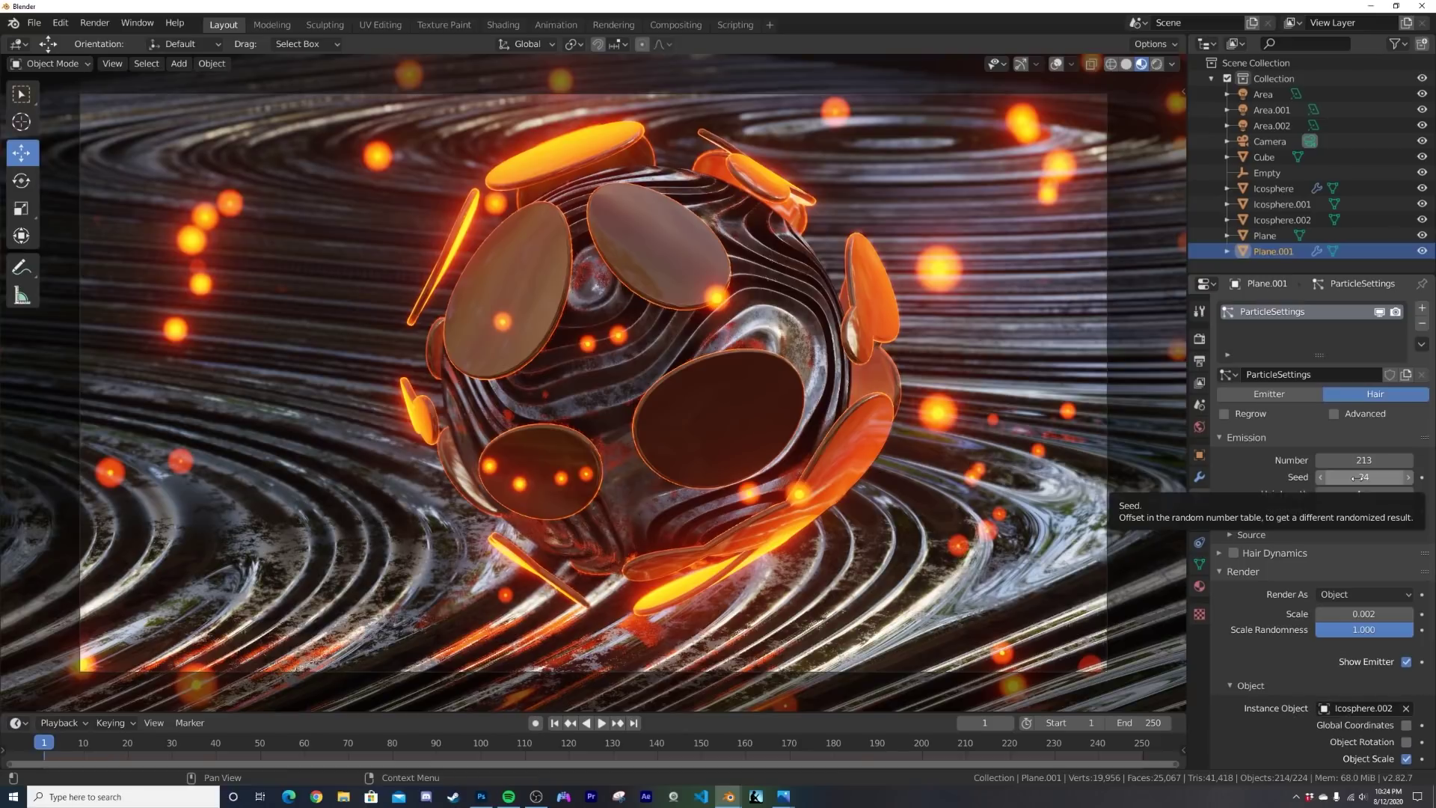
Step: Reduce the particle number to 117 and preview the scene in rendered shading
left_click_drag(1364, 460, 1363, 460)
key("z")
left_click(775, 376)
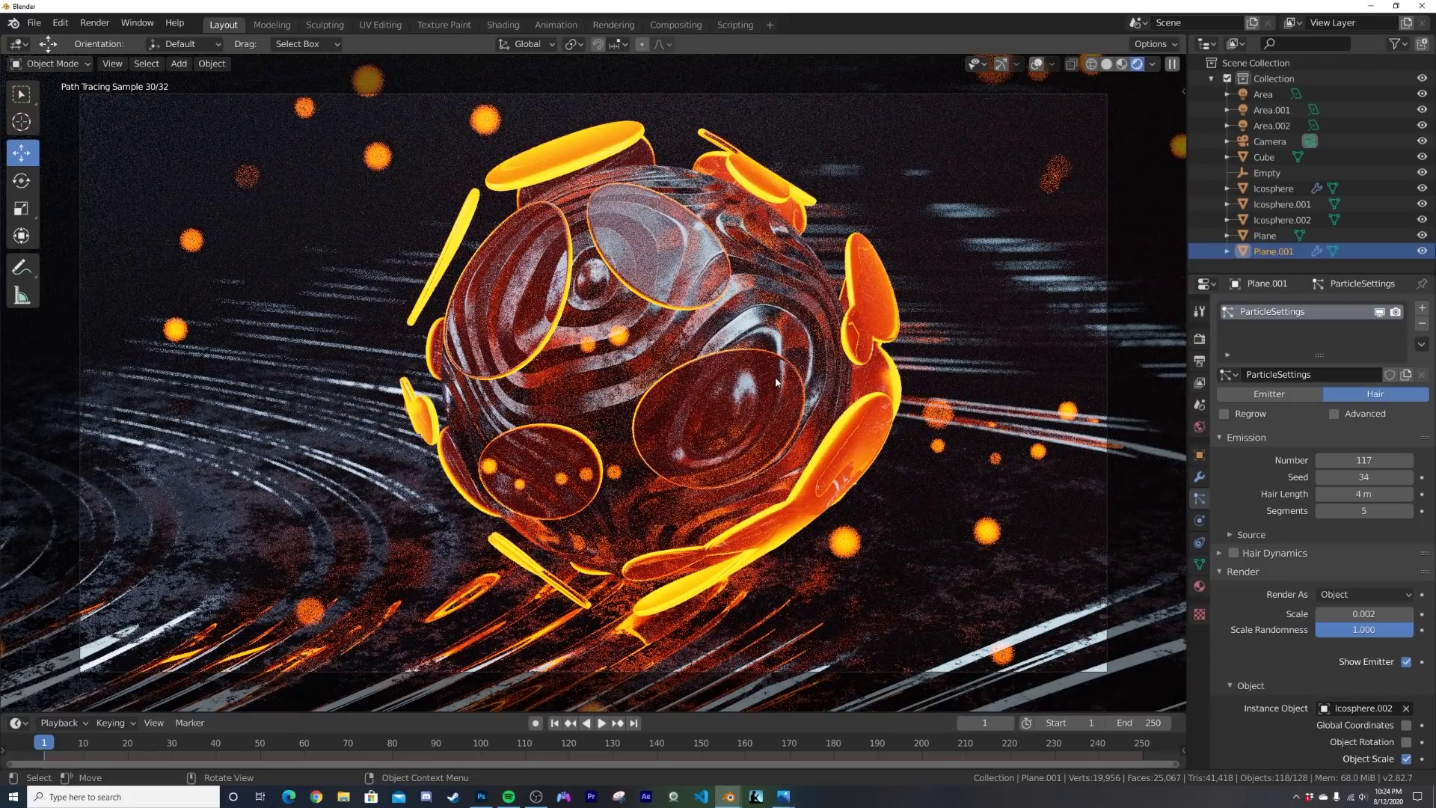
Step: Set the Cycles render sampling to 300 samples
left_click(1198, 341)
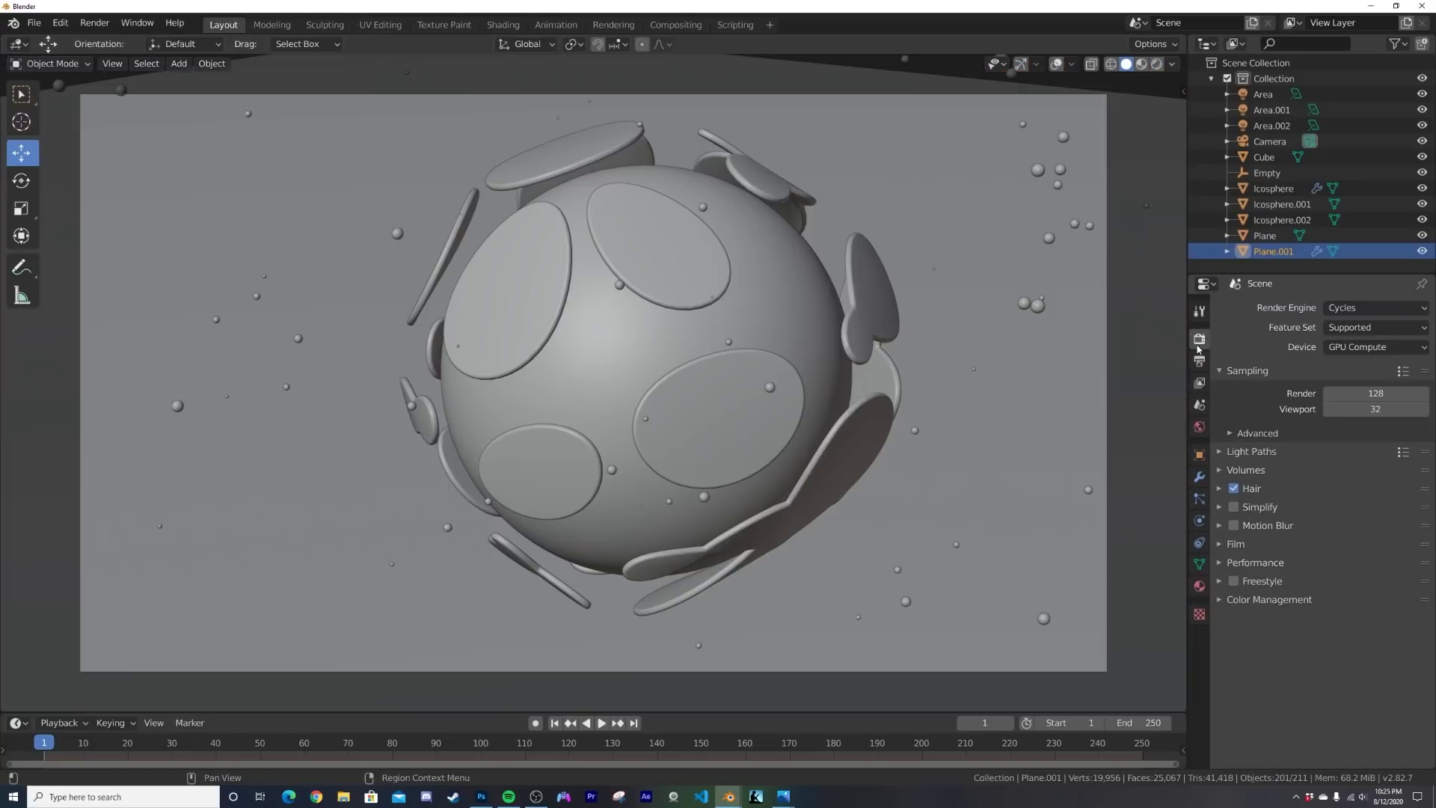
left_click(1378, 395)
type("300")
key("Return")
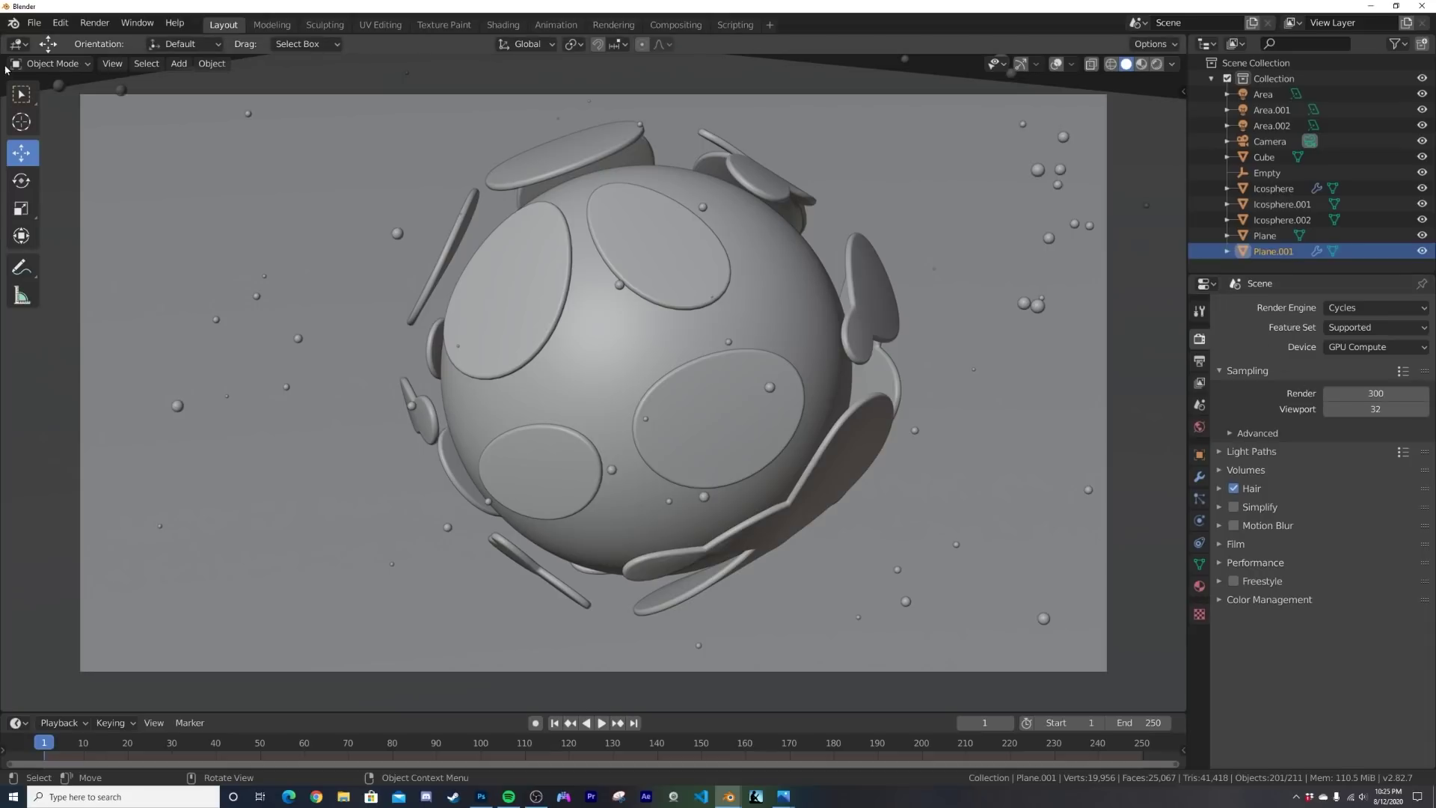
Step: Render the image and inspect the sphere's surface detail in the render result
left_click(94, 23)
left_click(109, 38)
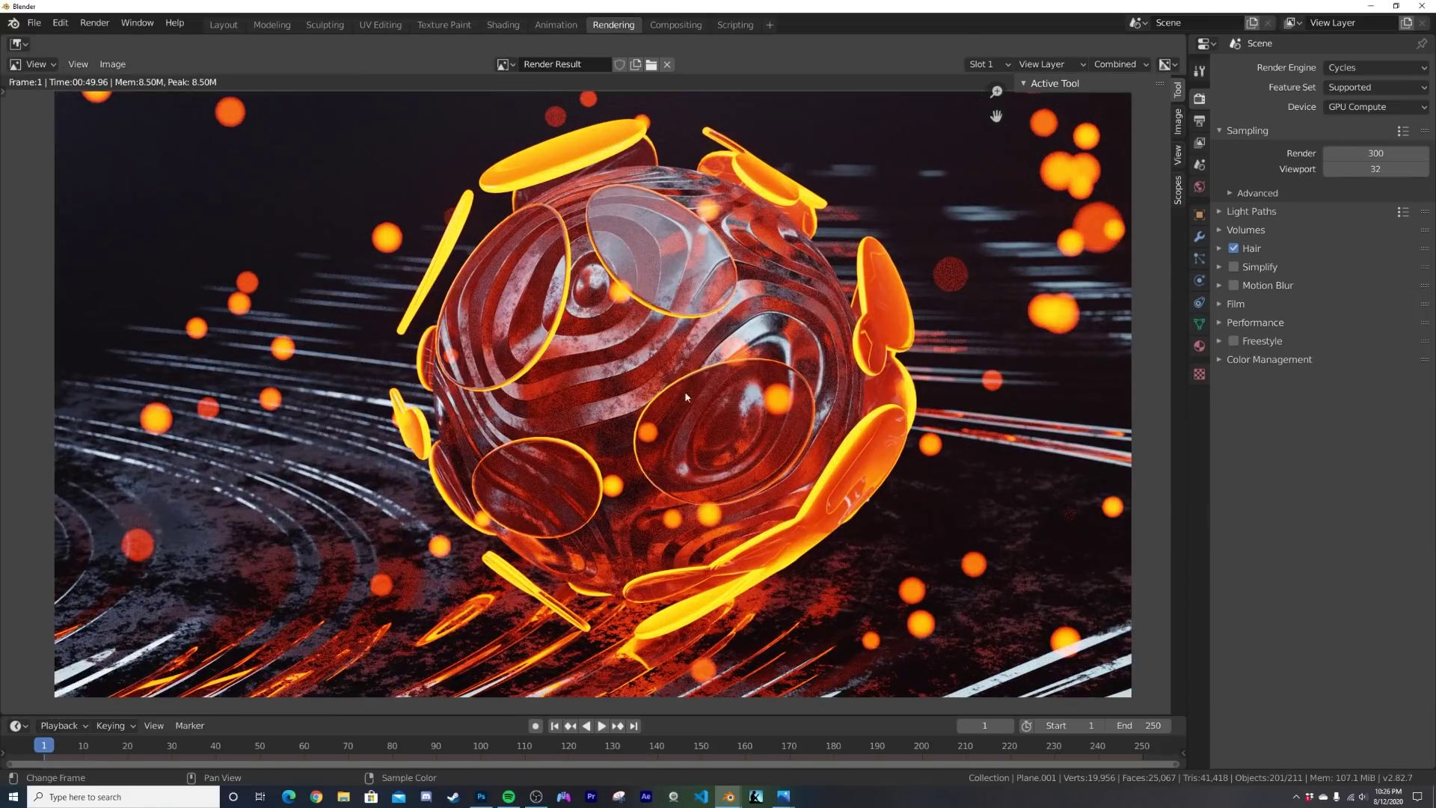
scroll(686, 397, "up", 2)
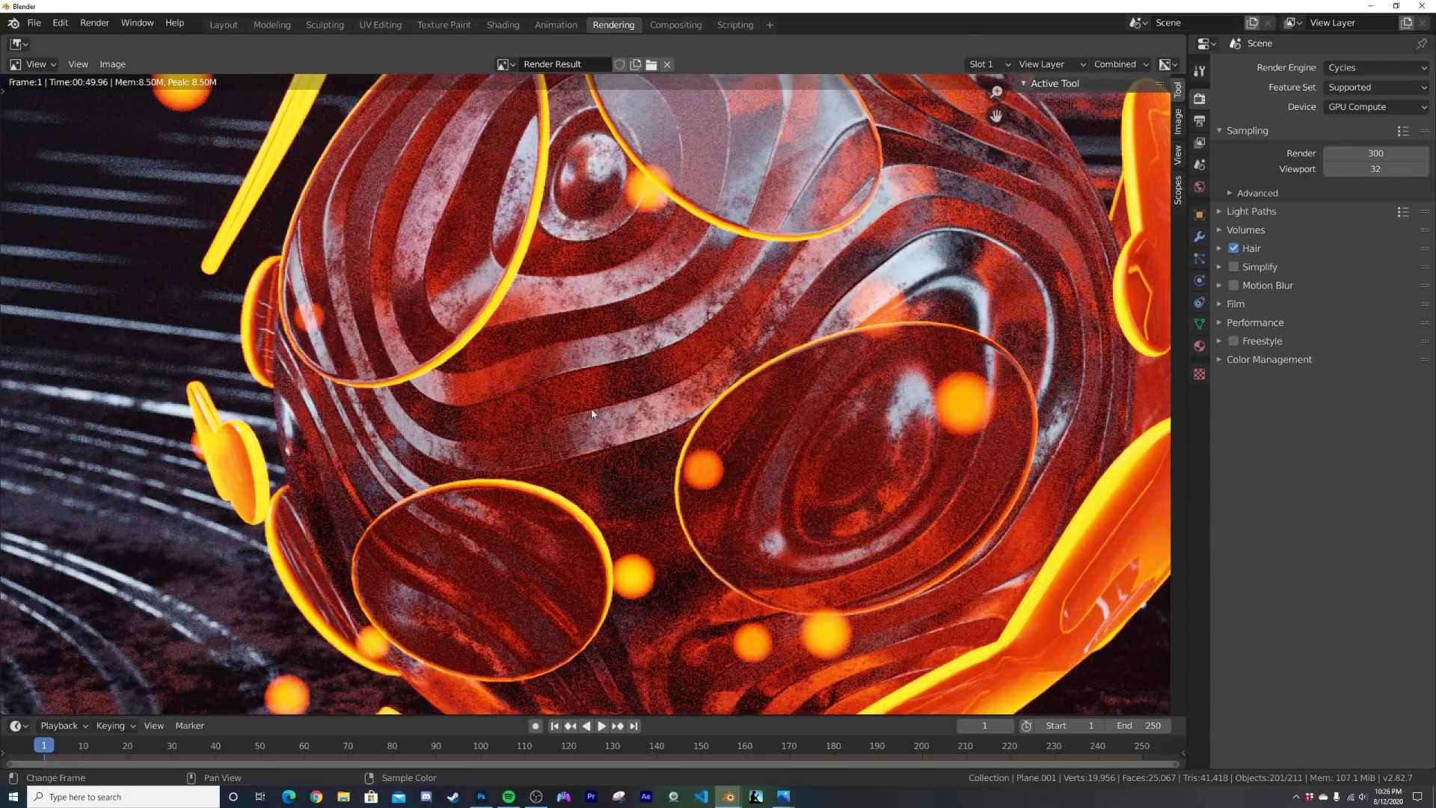
scroll(600, 397, "down", 2)
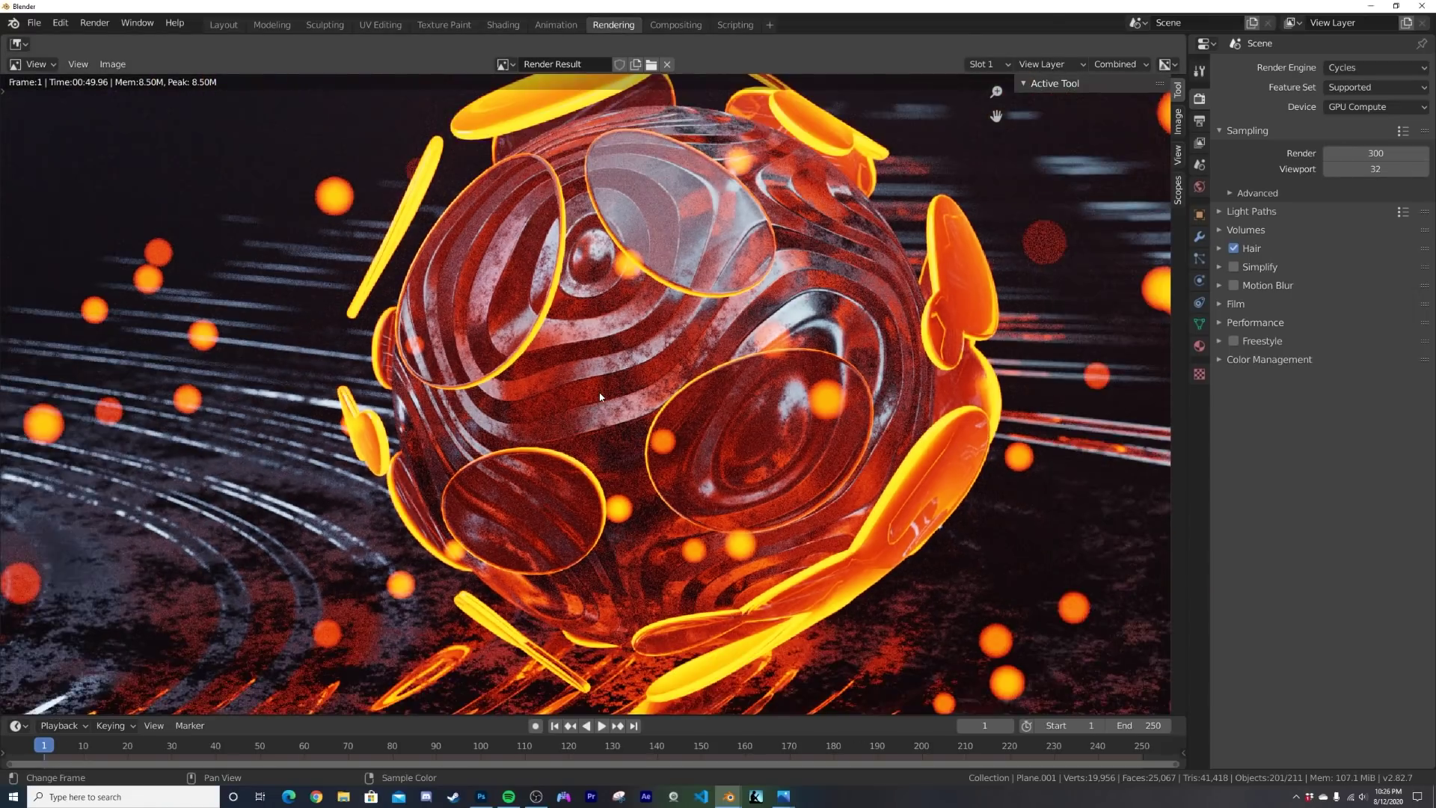
Step: Enable compositing nodes and add a Viewer node fed by the Render Layers image output
left_click(676, 25)
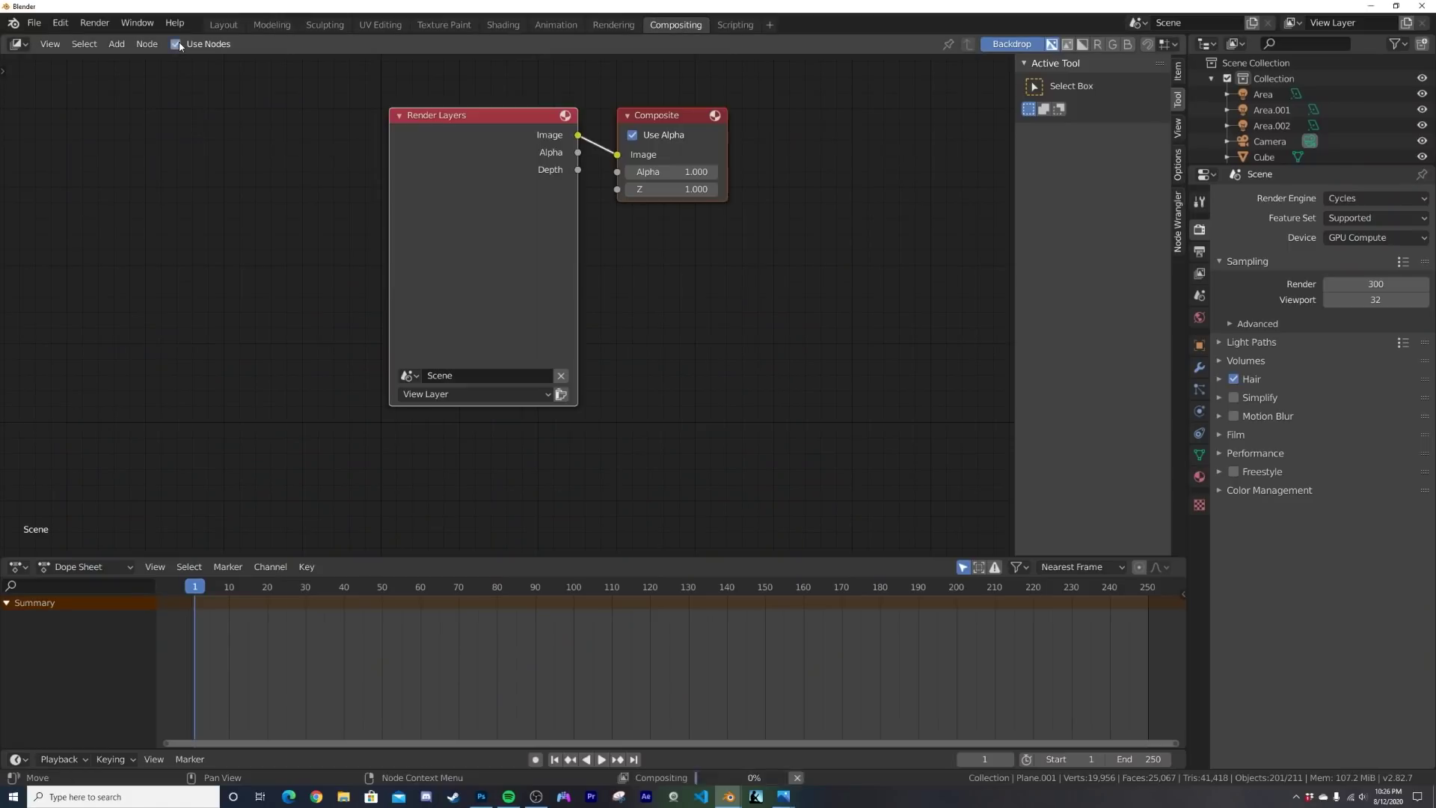
key("shift+a")
left_click(681, 270)
type("vie")
key("Down")
key("Down")
key("Return")
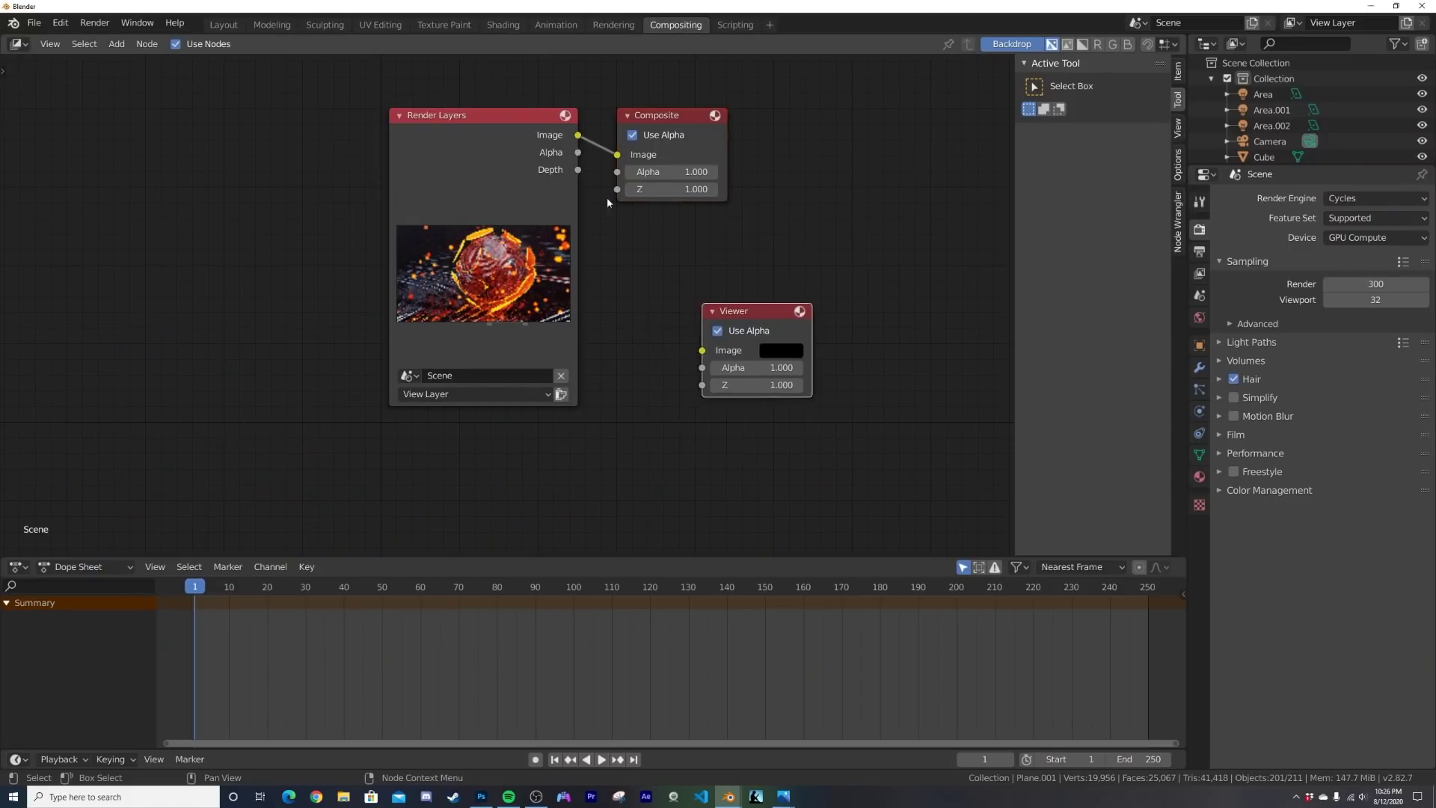
left_click_drag(578, 138, 716, 351)
Step: Move the Composite and Viewer nodes away from Render Layers and stack them to leave room for effect nodes
middle_click_drag(688, 322, 547, 349)
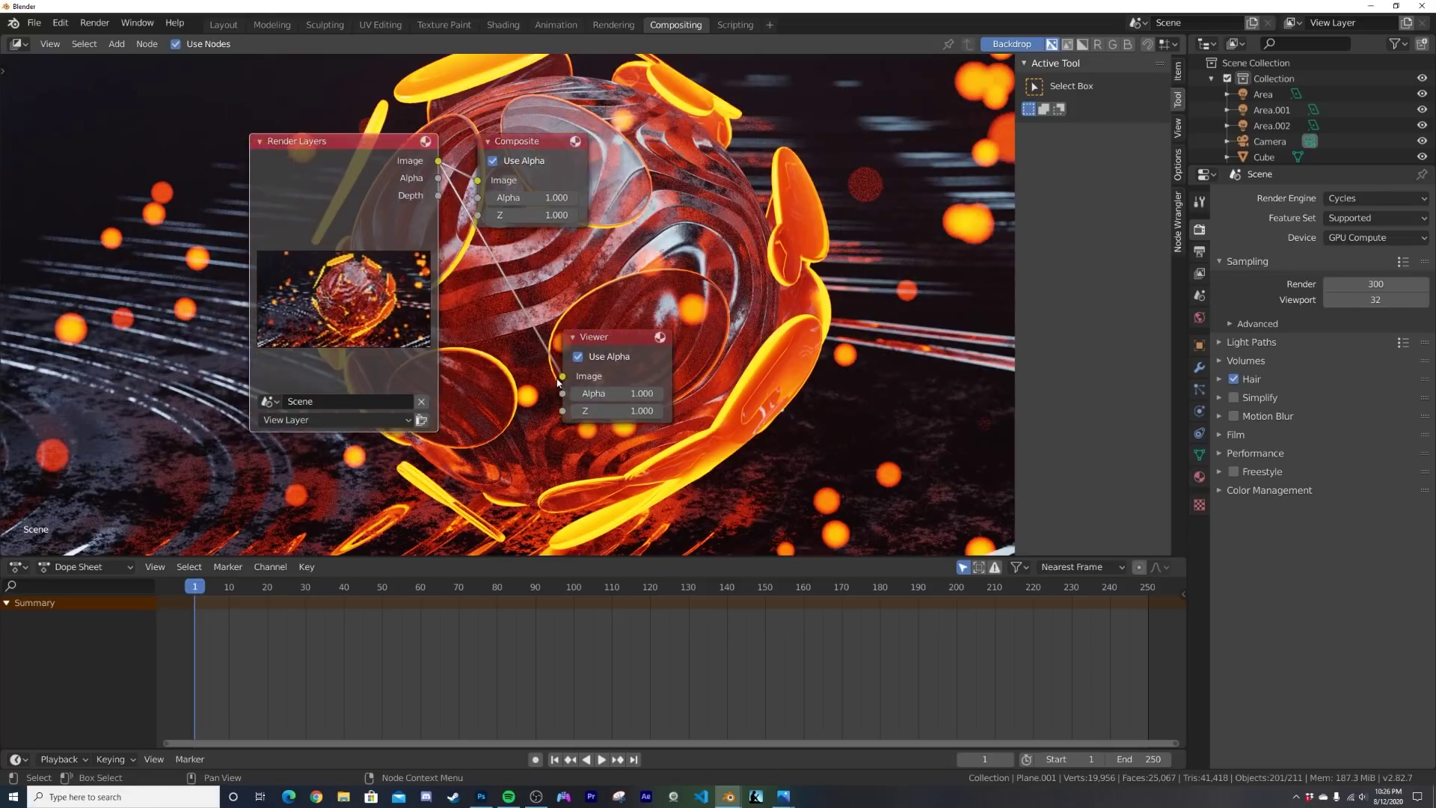
scroll(535, 321, "down", 4)
left_click_drag(517, 187, 815, 225)
left_click_drag(572, 329, 841, 309)
scroll(859, 304, "up", 5)
middle_click_drag(860, 303, 603, 330)
left_click_drag(718, 223, 753, 219)
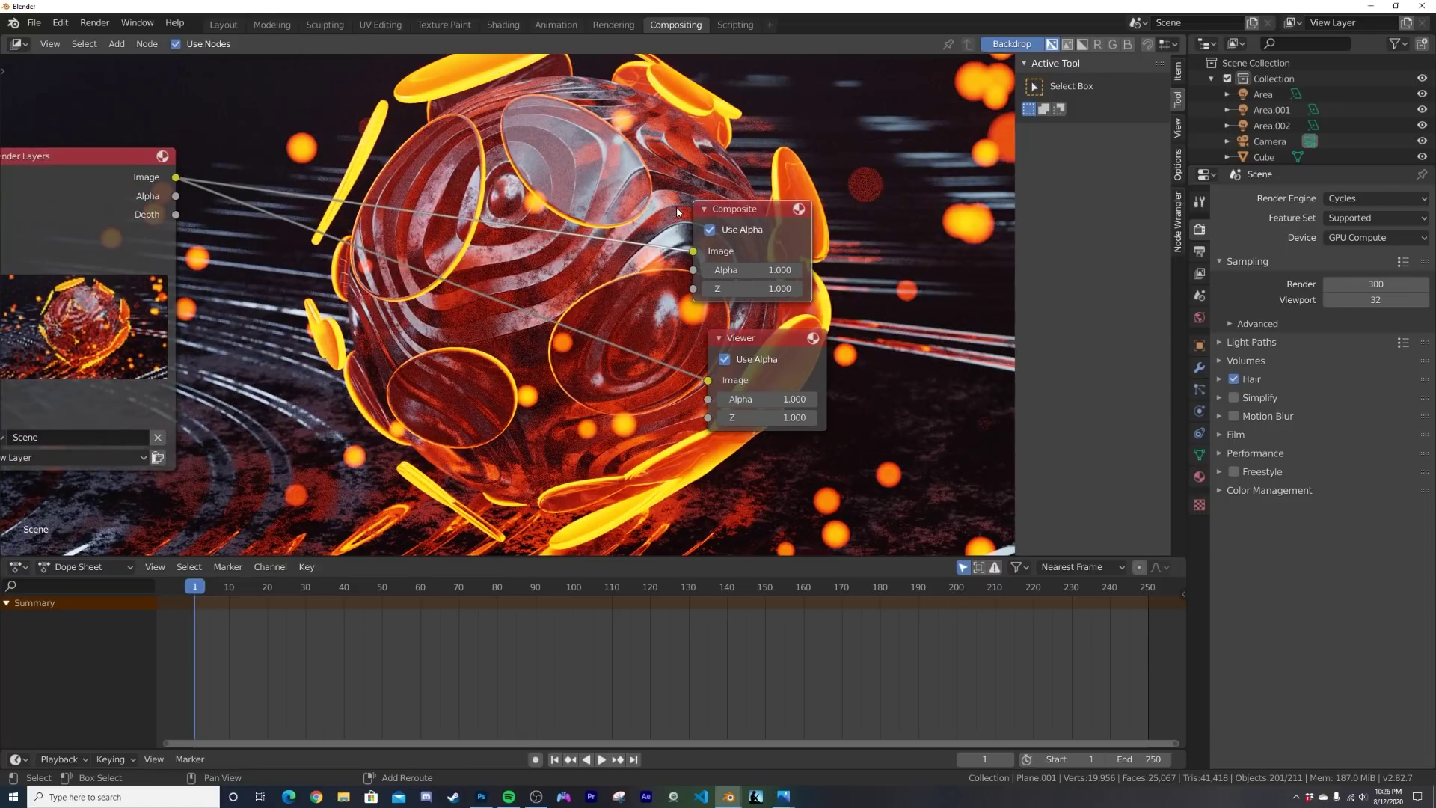
Step: Join the Composite and Viewer links through a shared reroute point and fit the render backdrop to the node editor
right_click_drag(688, 356, 688, 356, "shift")
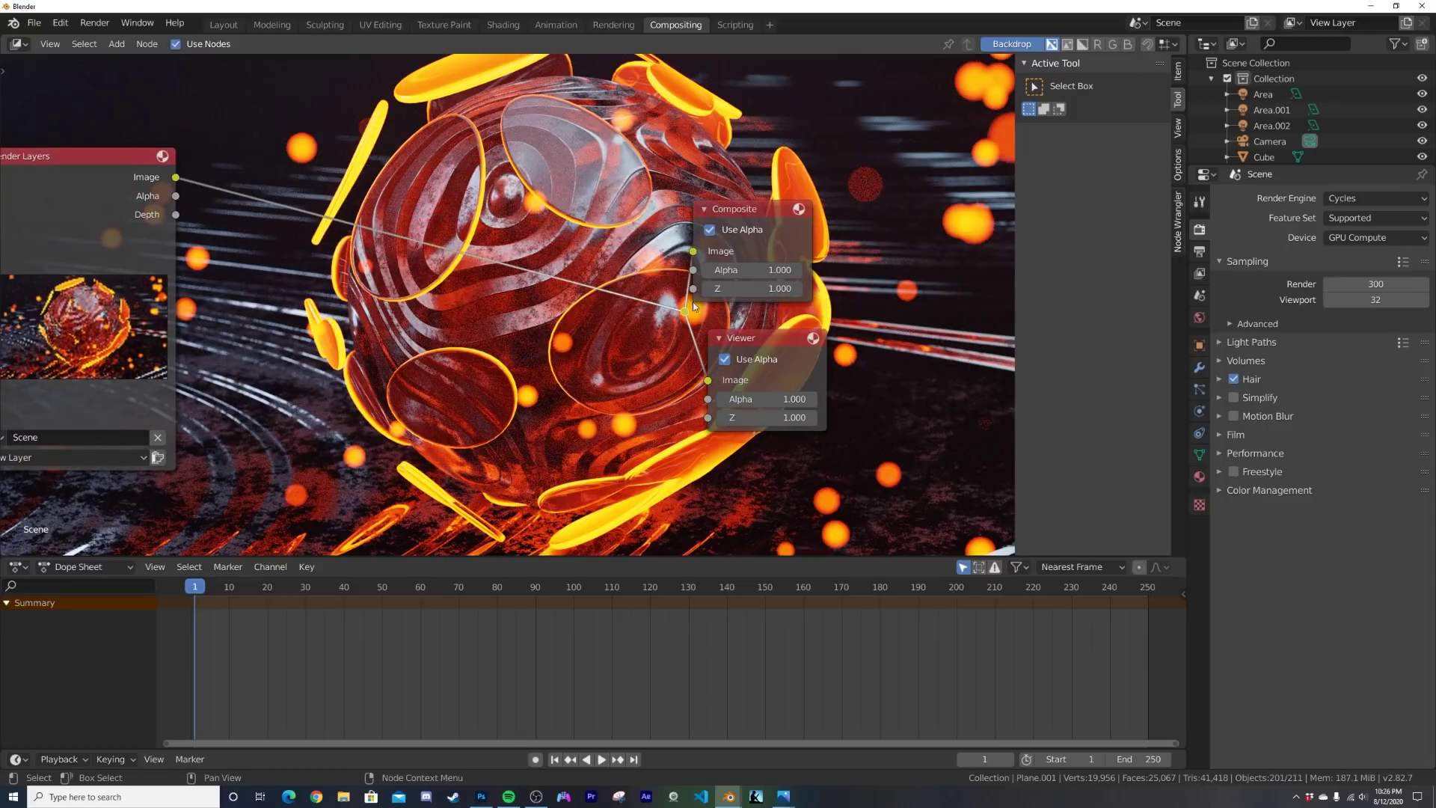
left_click_drag(686, 310, 632, 298)
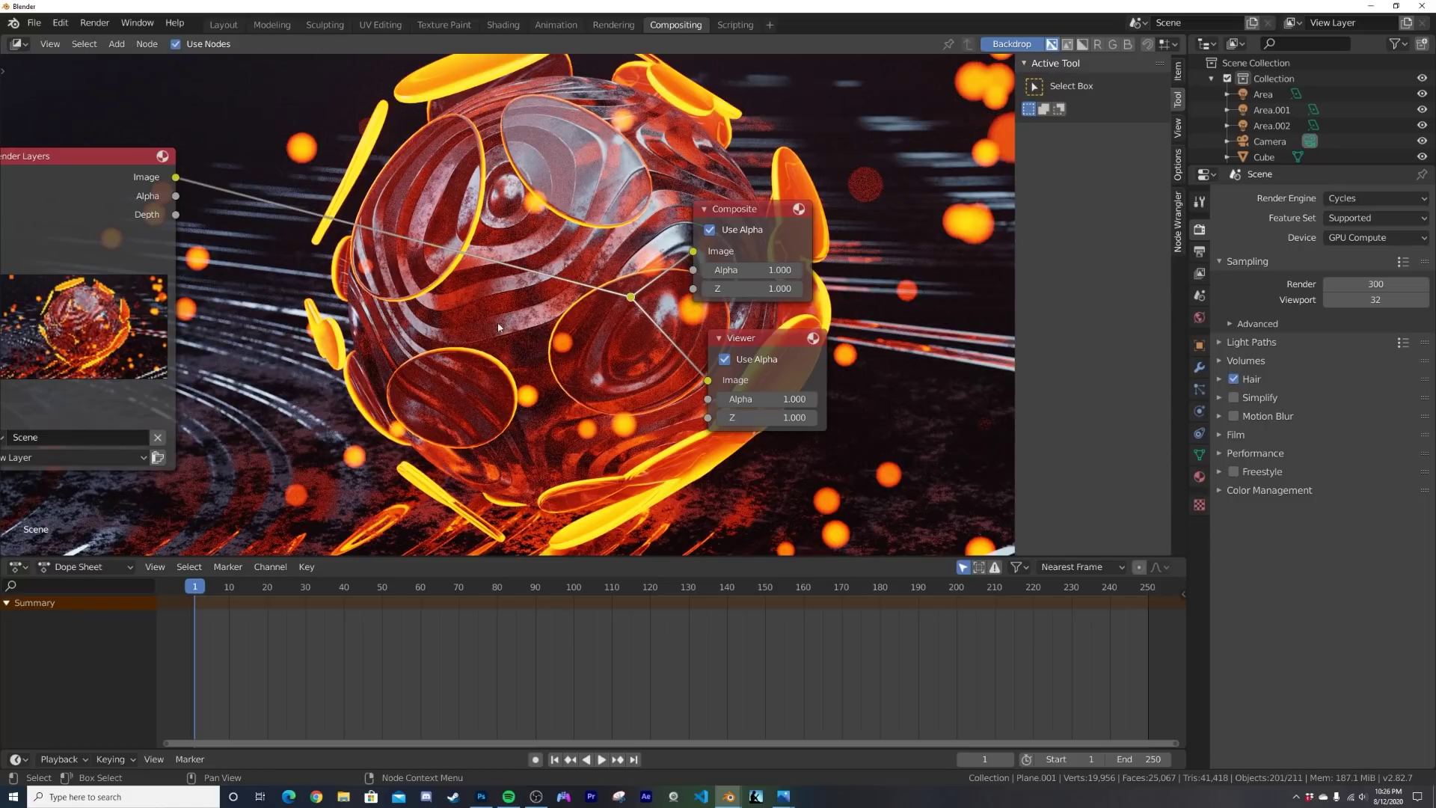
mouse_move(740, 217)
left_mouse_down()
mouse_move(757, 191)
mouse_move(763, 212)
left_mouse_up()
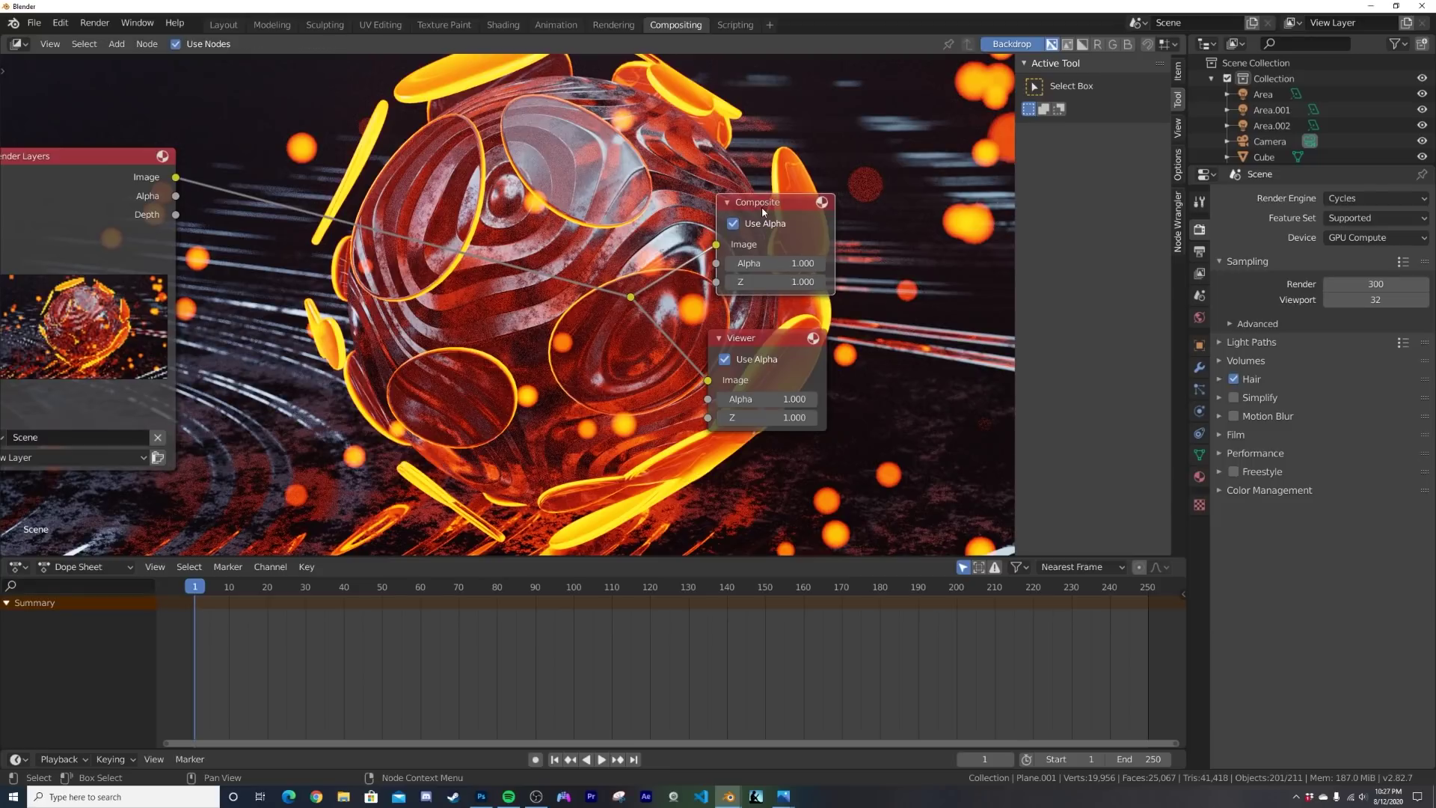
left_click(1177, 128)
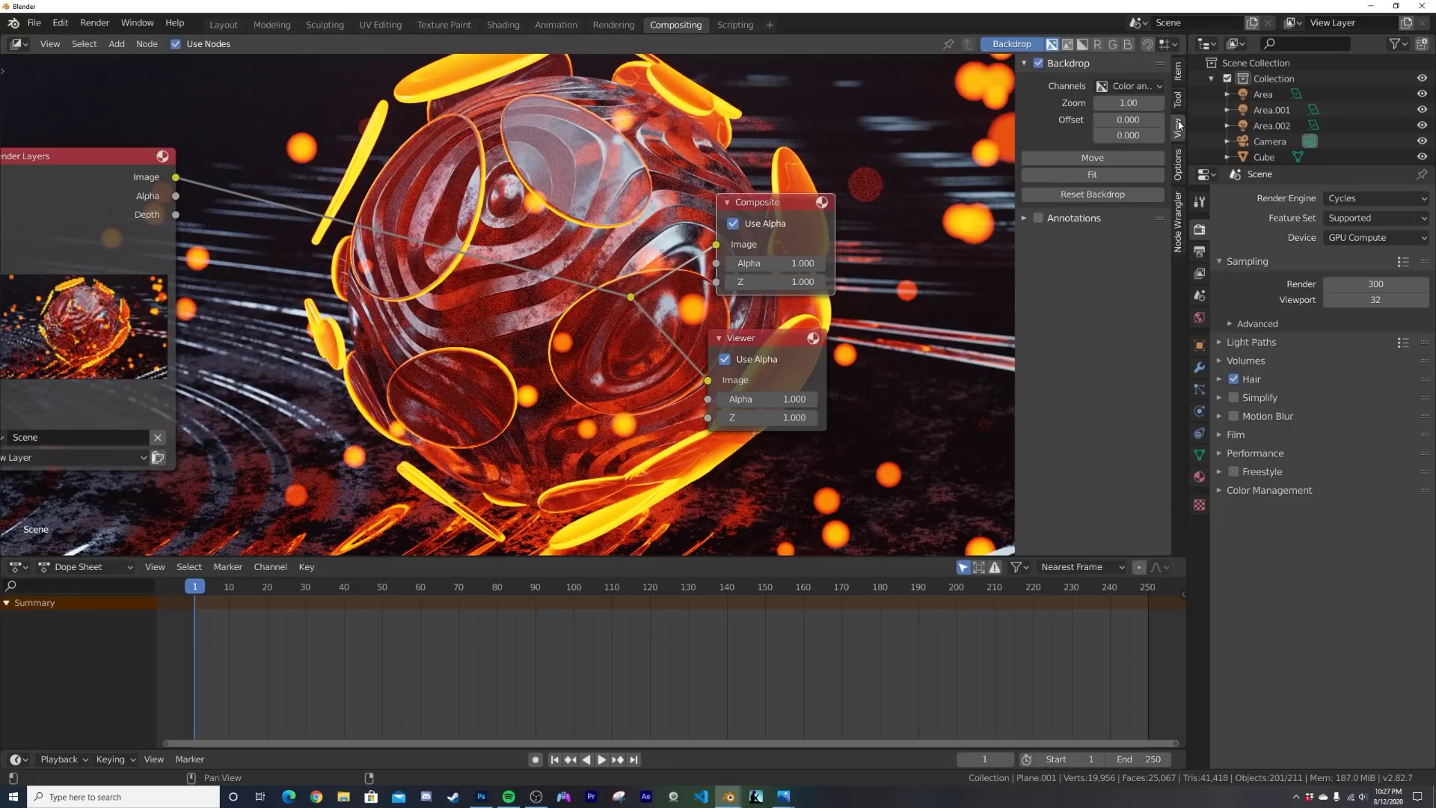
left_click(1092, 174)
Step: Insert a Glare node between Render Layers and the reroute point and set its type to Fog Glow
key("shift+a")
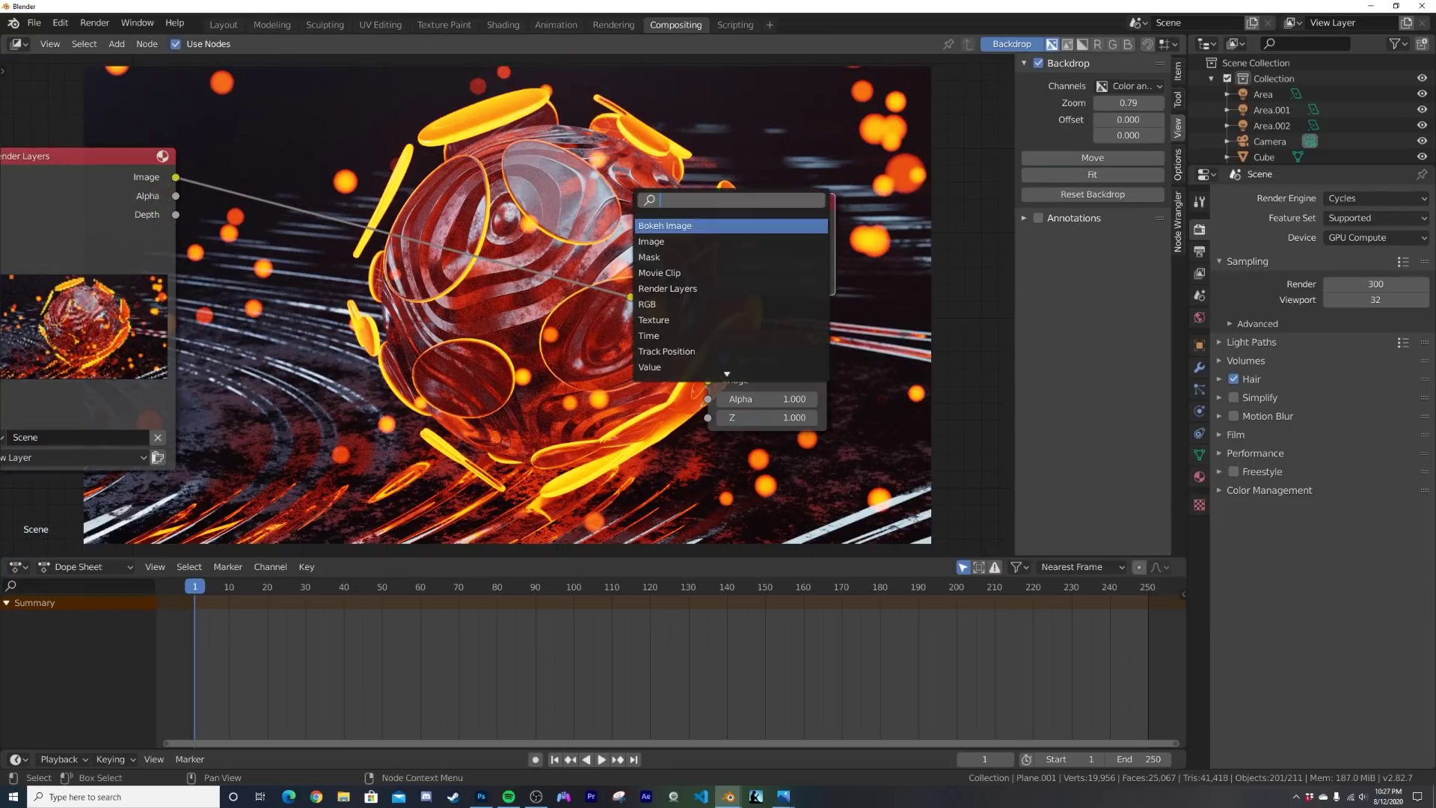
type("glare")
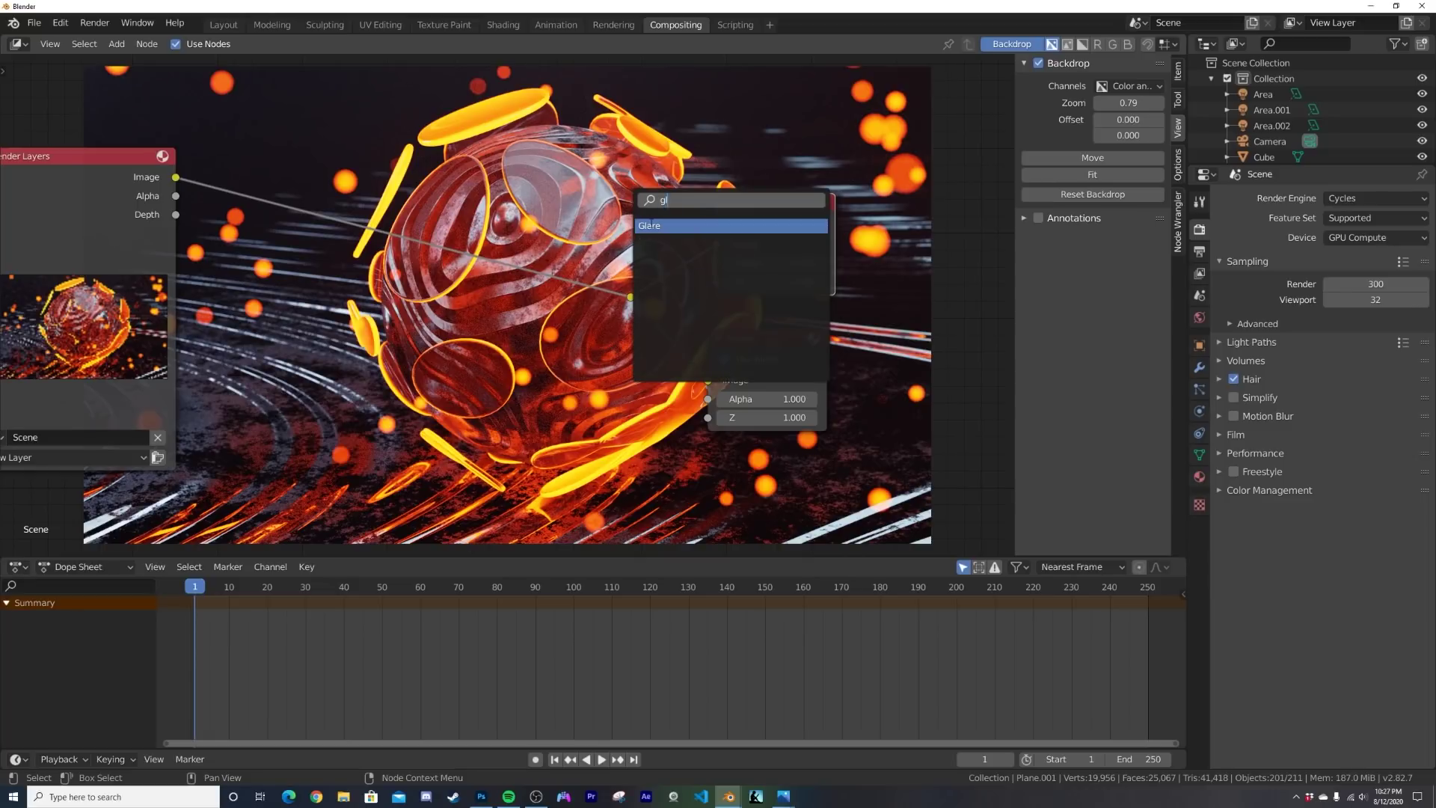
key("Return")
left_click(447, 233)
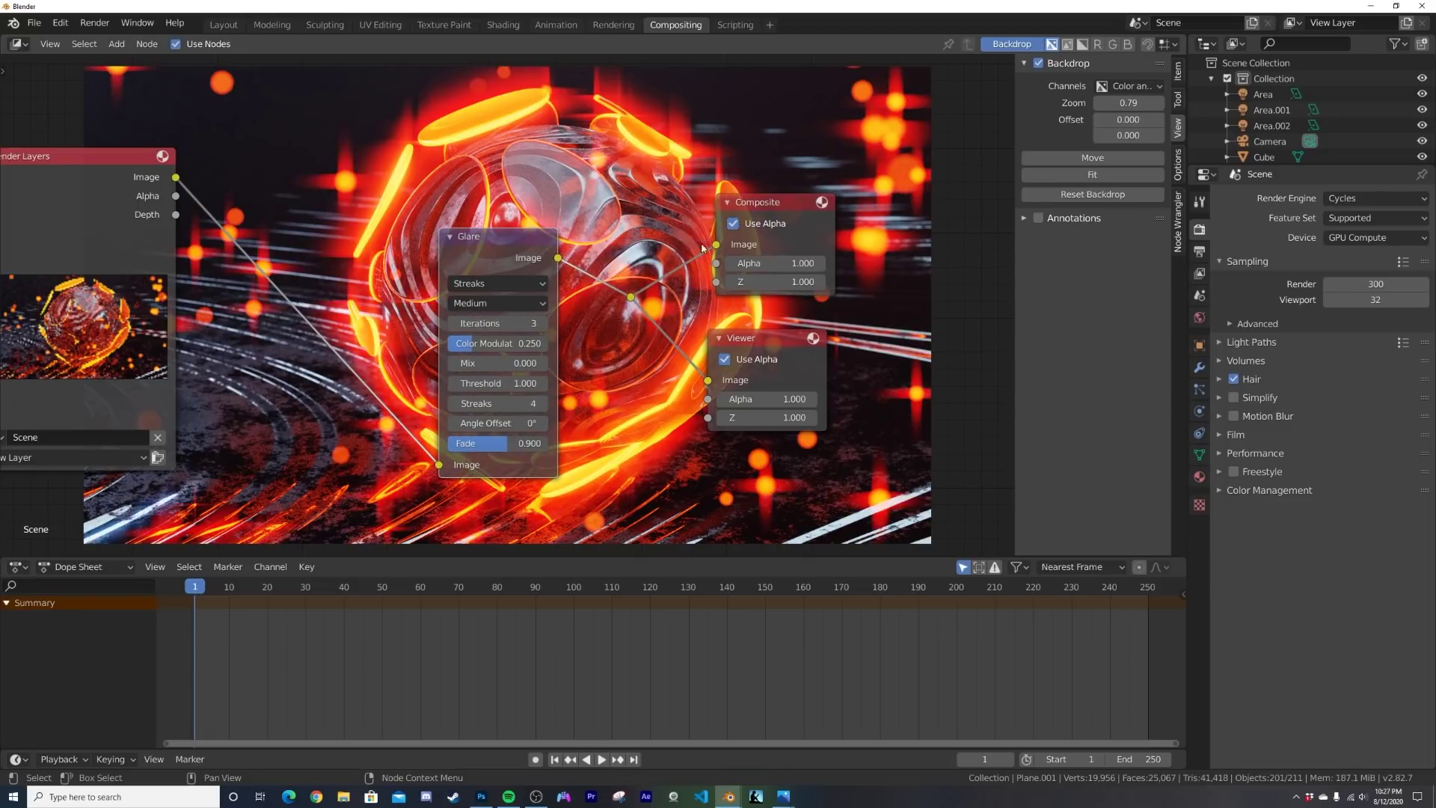
left_click(495, 283)
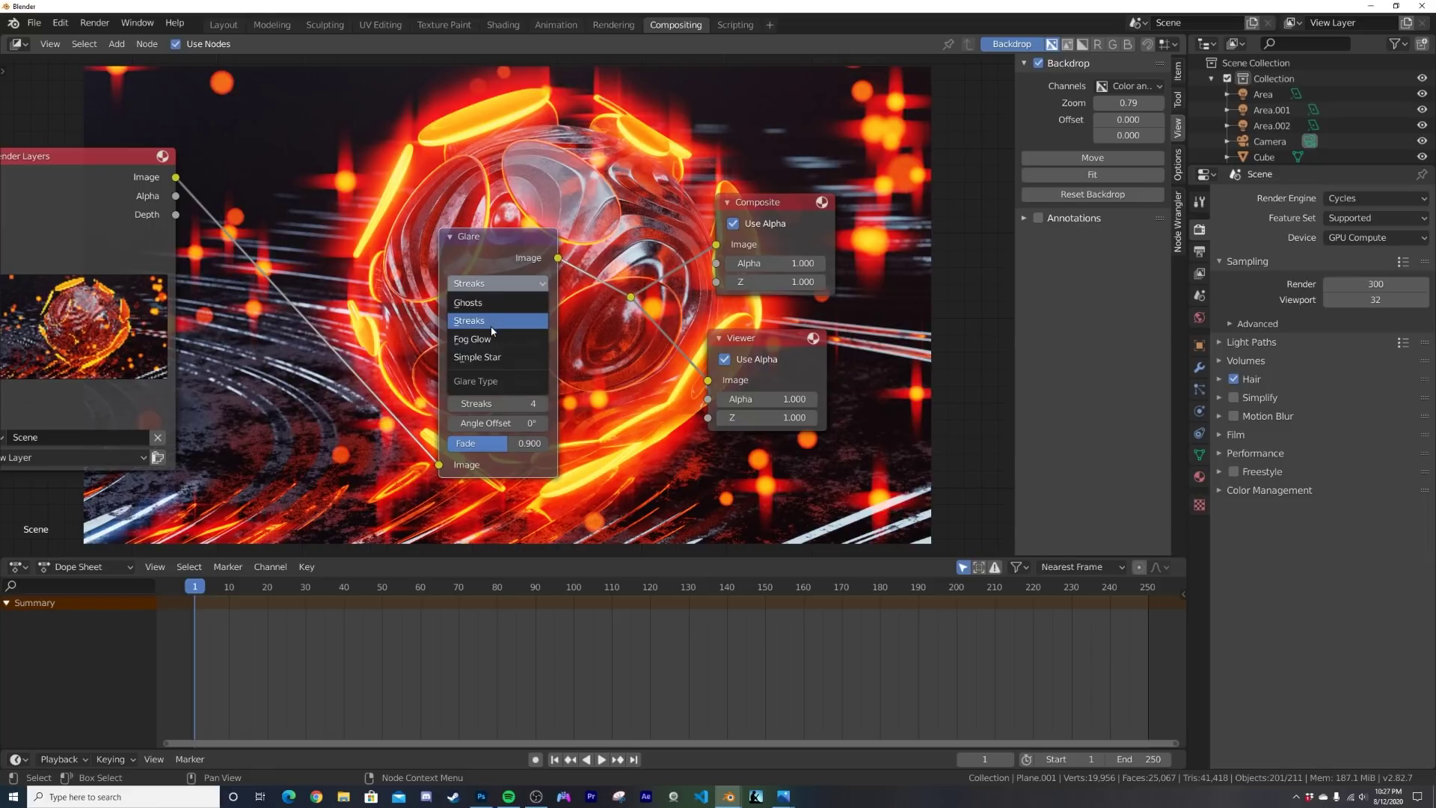
left_click(487, 338)
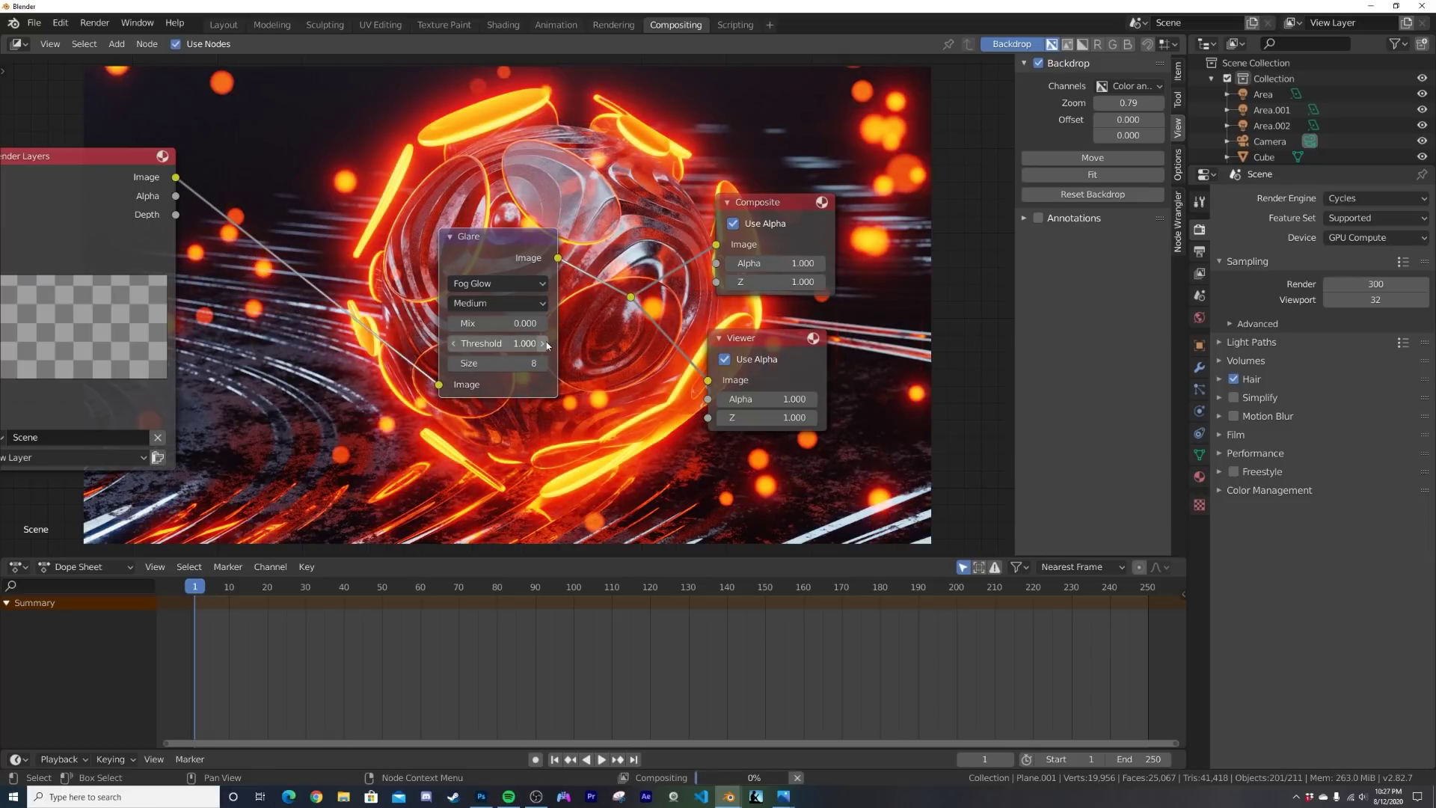
Step: Set the Glare node's mix to -0.7 and its quality to High
left_click(457, 327)
left_click(457, 327)
left_click(457, 327)
left_click(457, 327)
left_click(505, 306)
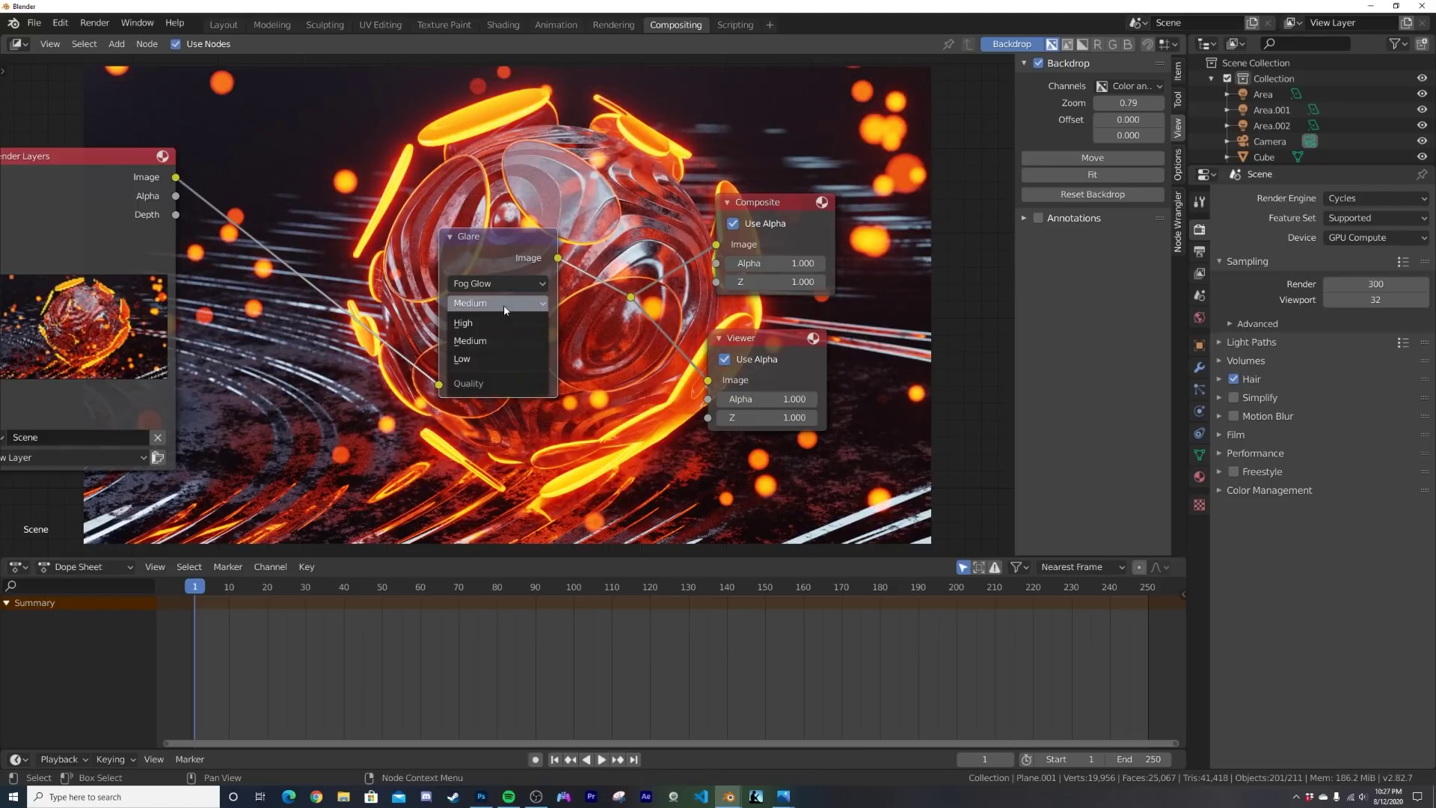
left_click(487, 322)
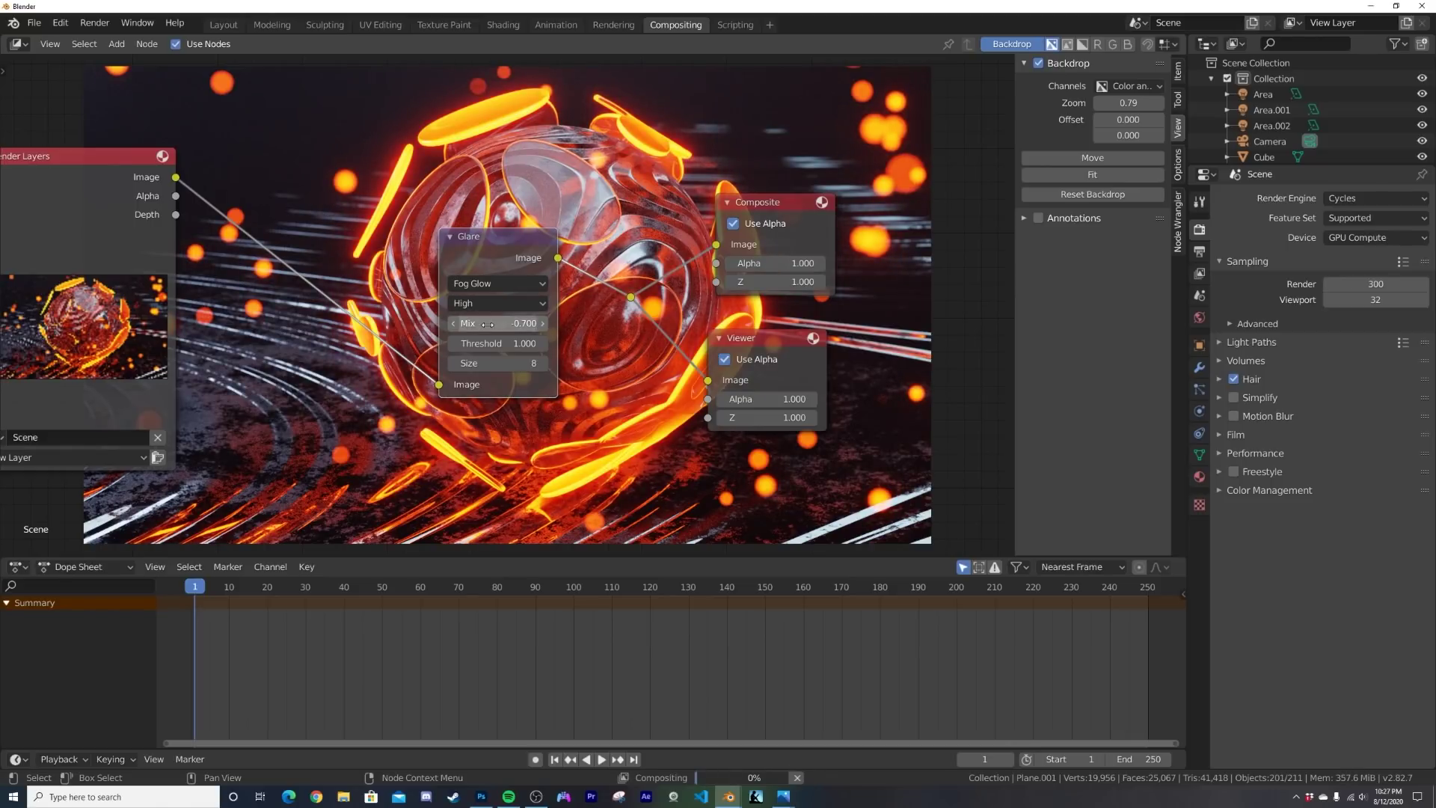
Step: Mute and unmute the Glare node to compare the render with and without the glow
middle_click_drag(633, 250, 381, 334)
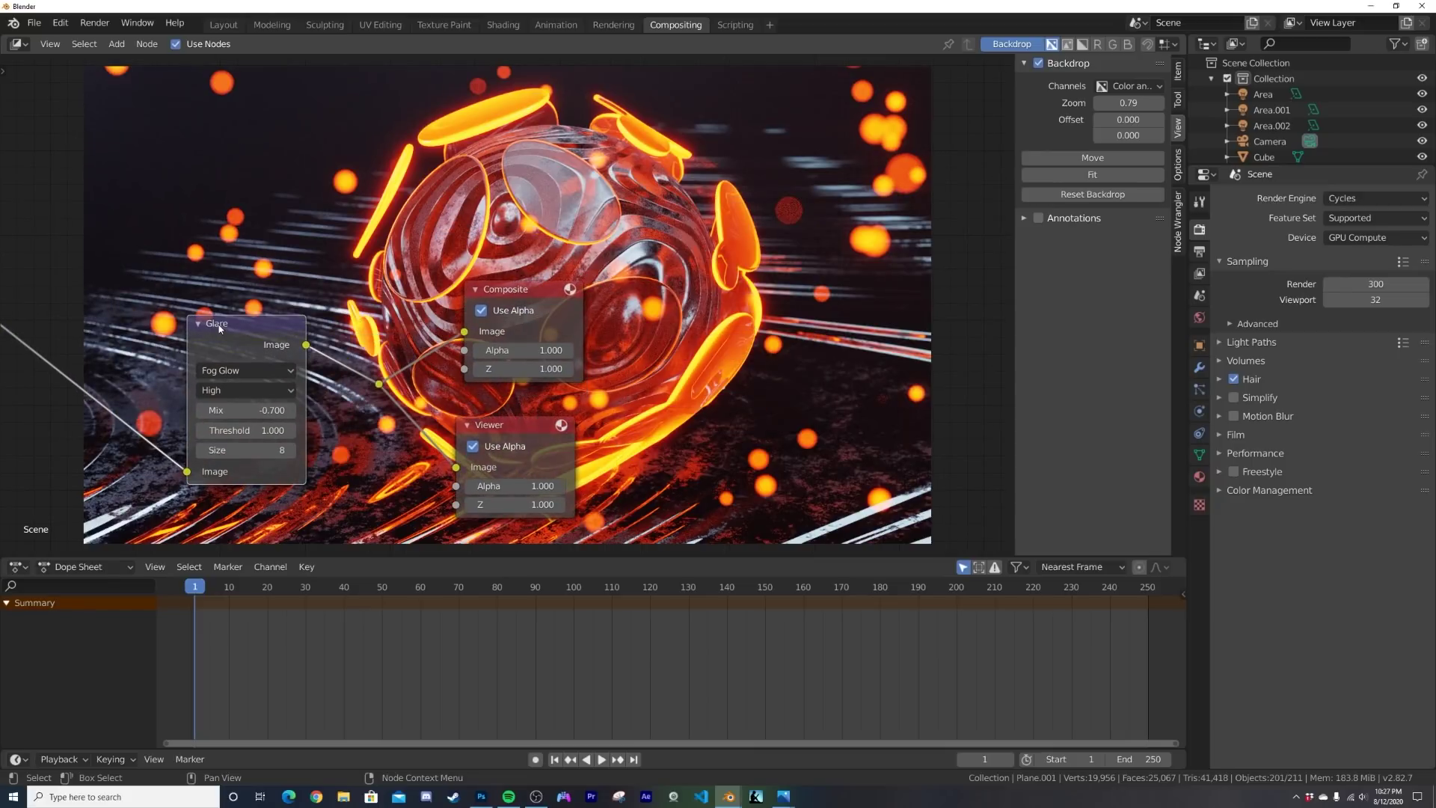
key("m")
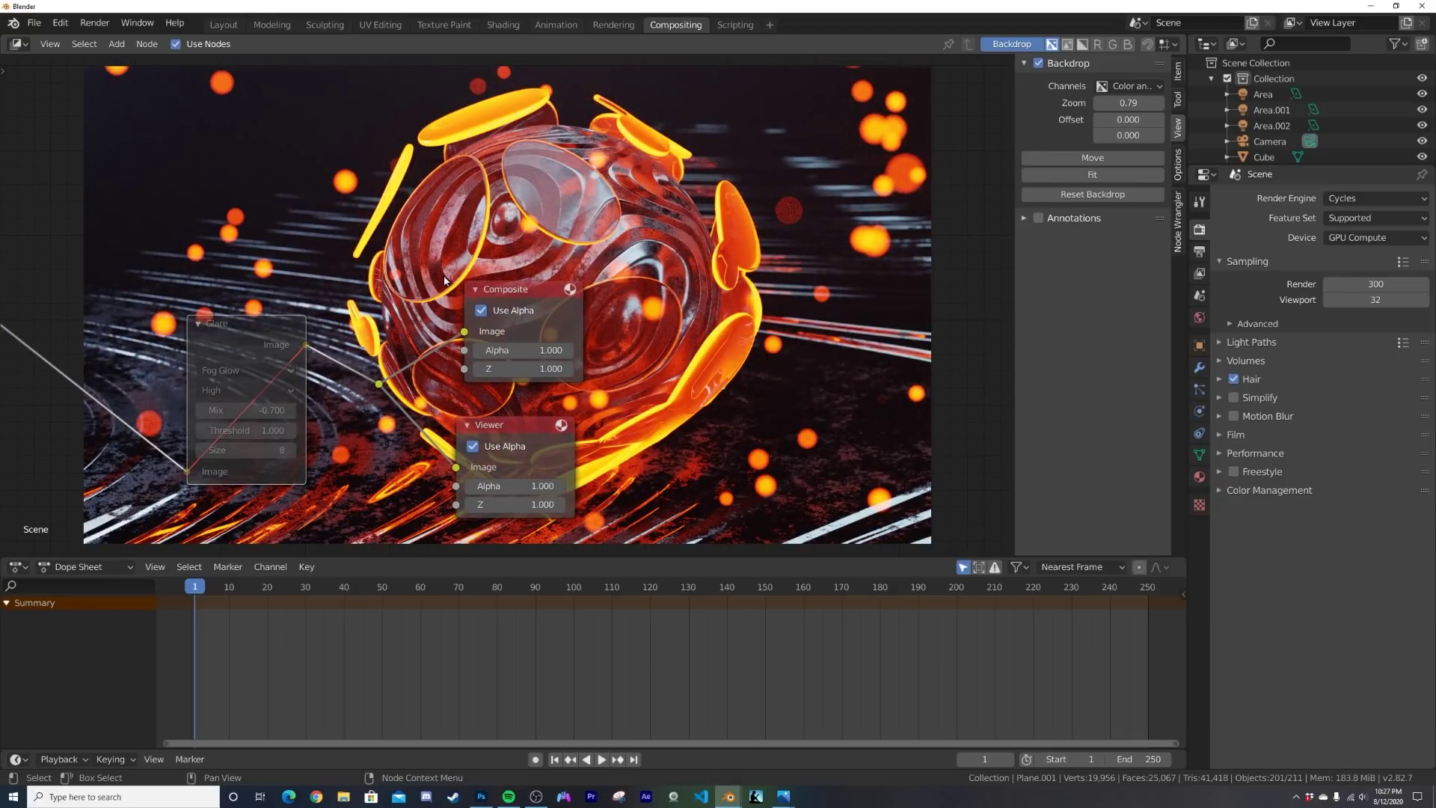
key("m")
Step: Add a Lens Distortion node on the link between Render Layers and the Glare node
middle_click_drag(730, 280, 898, 249)
scroll(516, 306, "down", 3)
middle_click_drag(516, 307, 554, 311)
key("shift+a")
left_click(424, 205)
type("le")
key("Down")
key("Down")
key("Down")
key("Down")
key("Return")
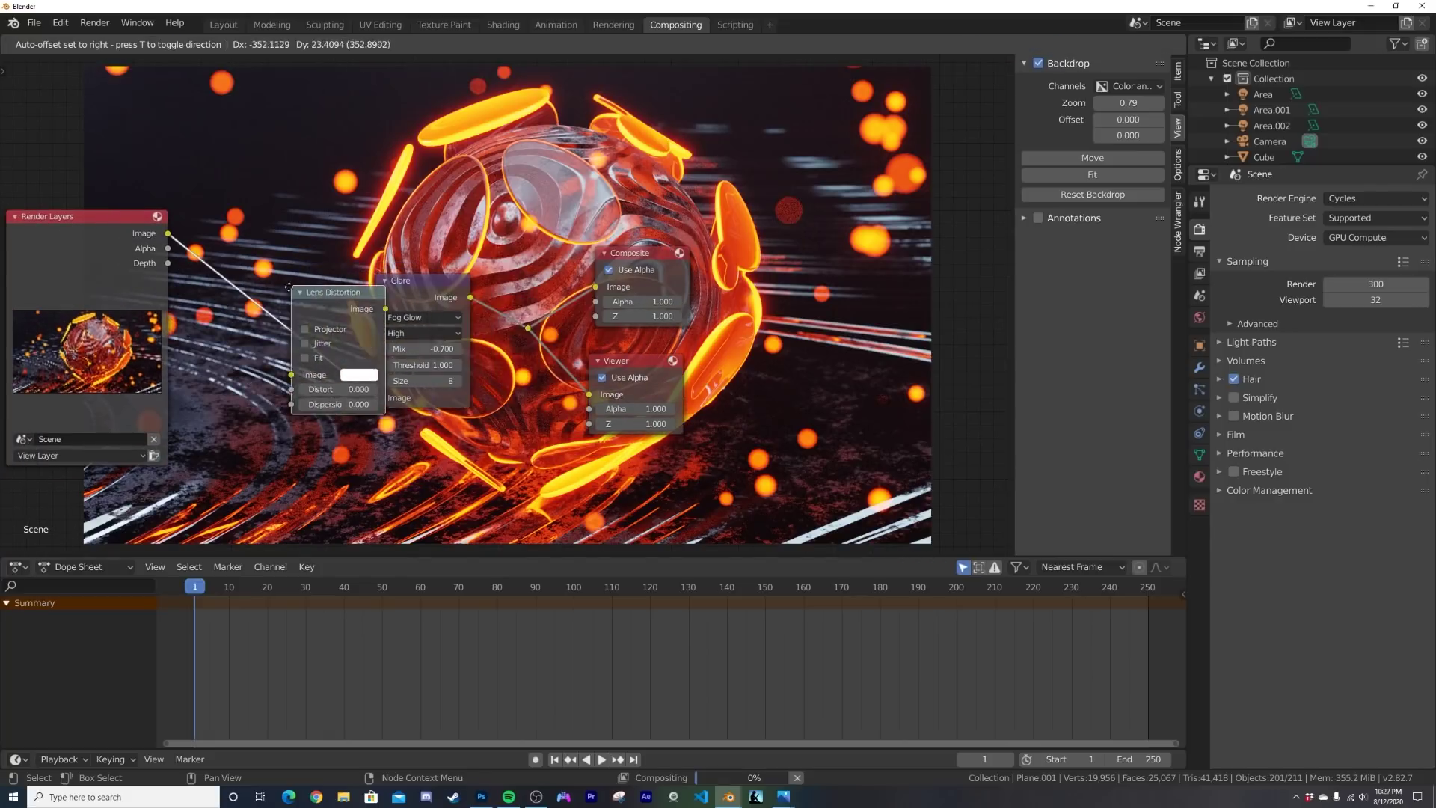
left_click(333, 448)
Step: Try a dispersion of 0.1 on the Lens Distortion node and settle on 0.05
left_click(310, 422)
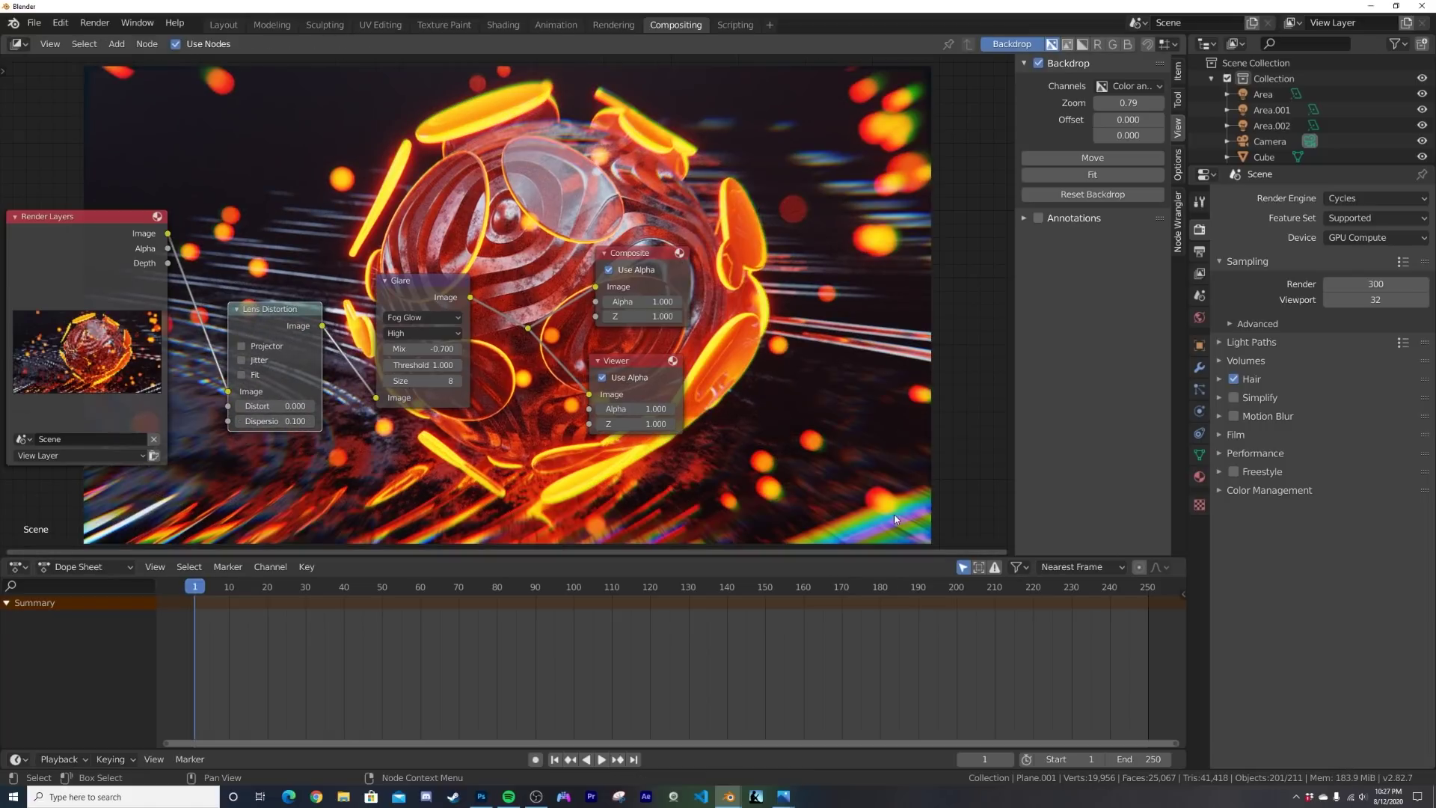
scroll(686, 374, "down", 2)
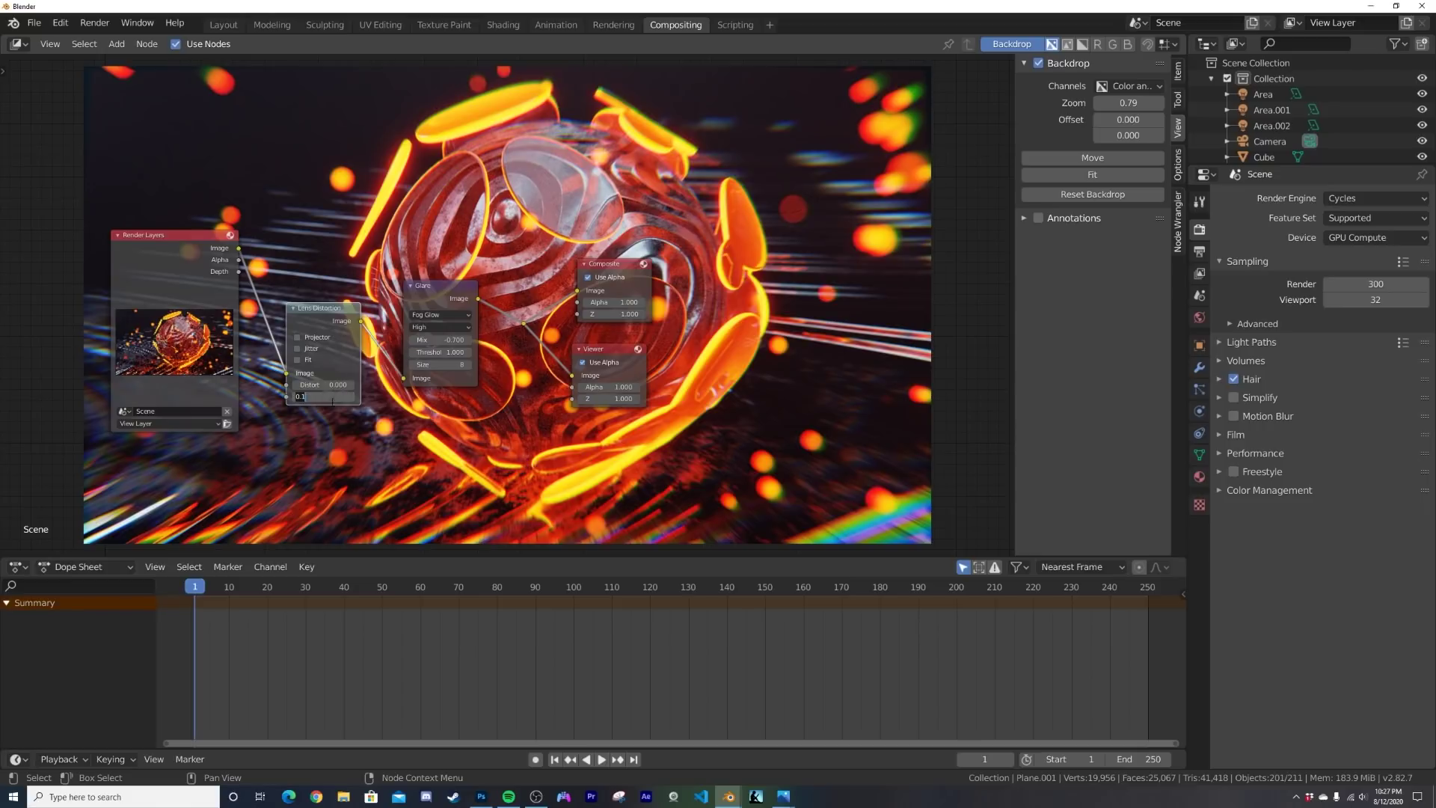
key("Return")
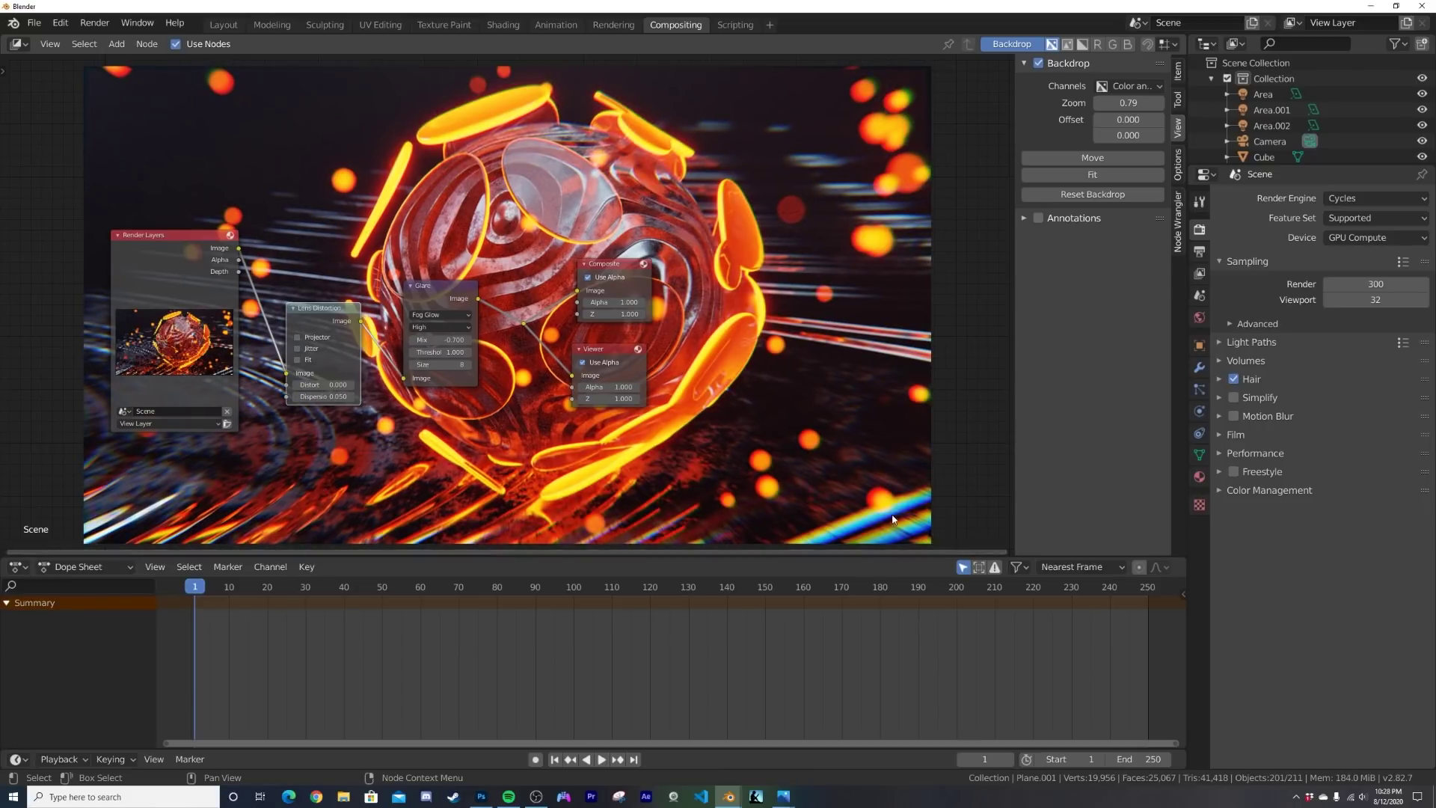
middle_click_drag(638, 472, 603, 509)
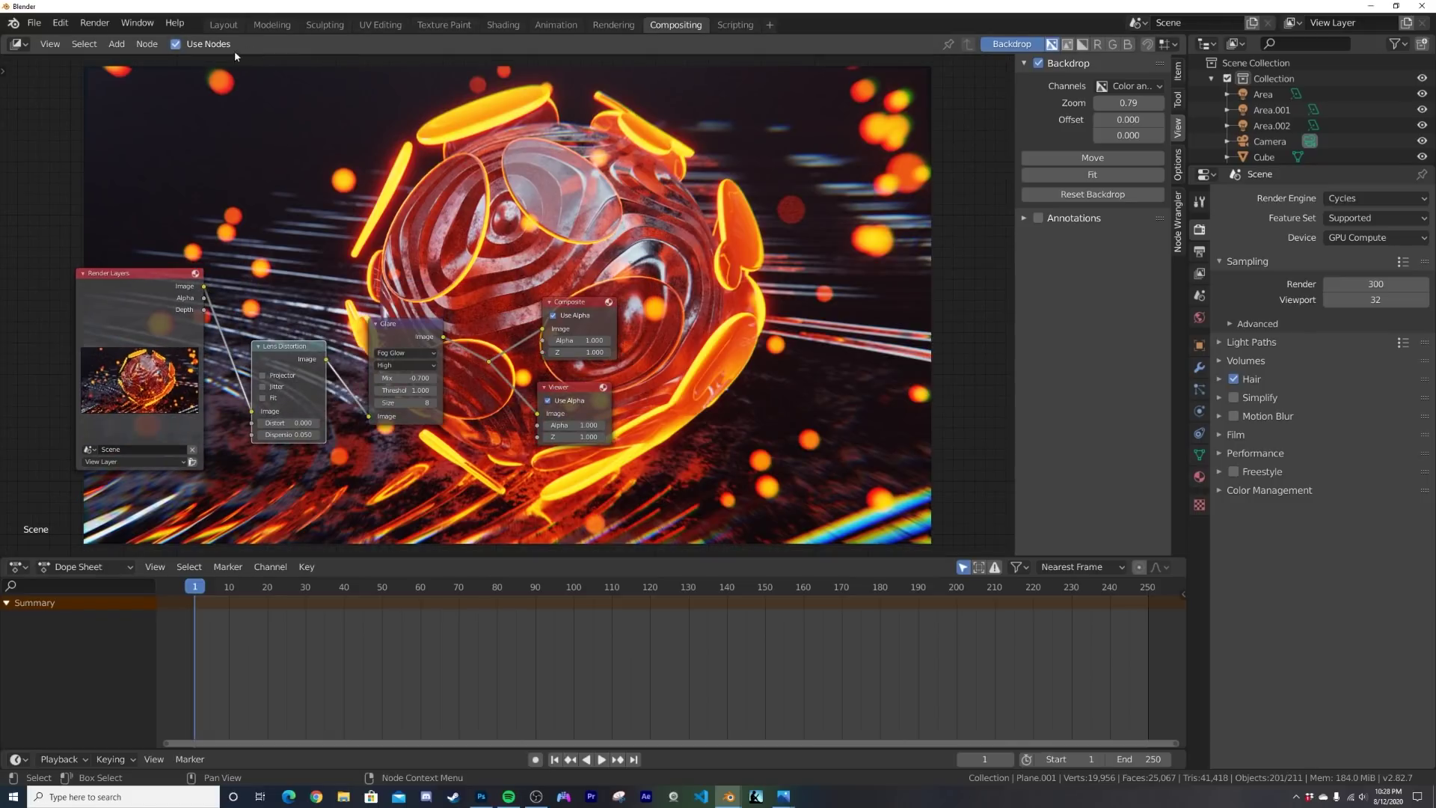
Step: Select the camera in the Layout workspace and move it back about 0.6 m along its local Z axis
left_click(223, 24)
left_click(1269, 141)
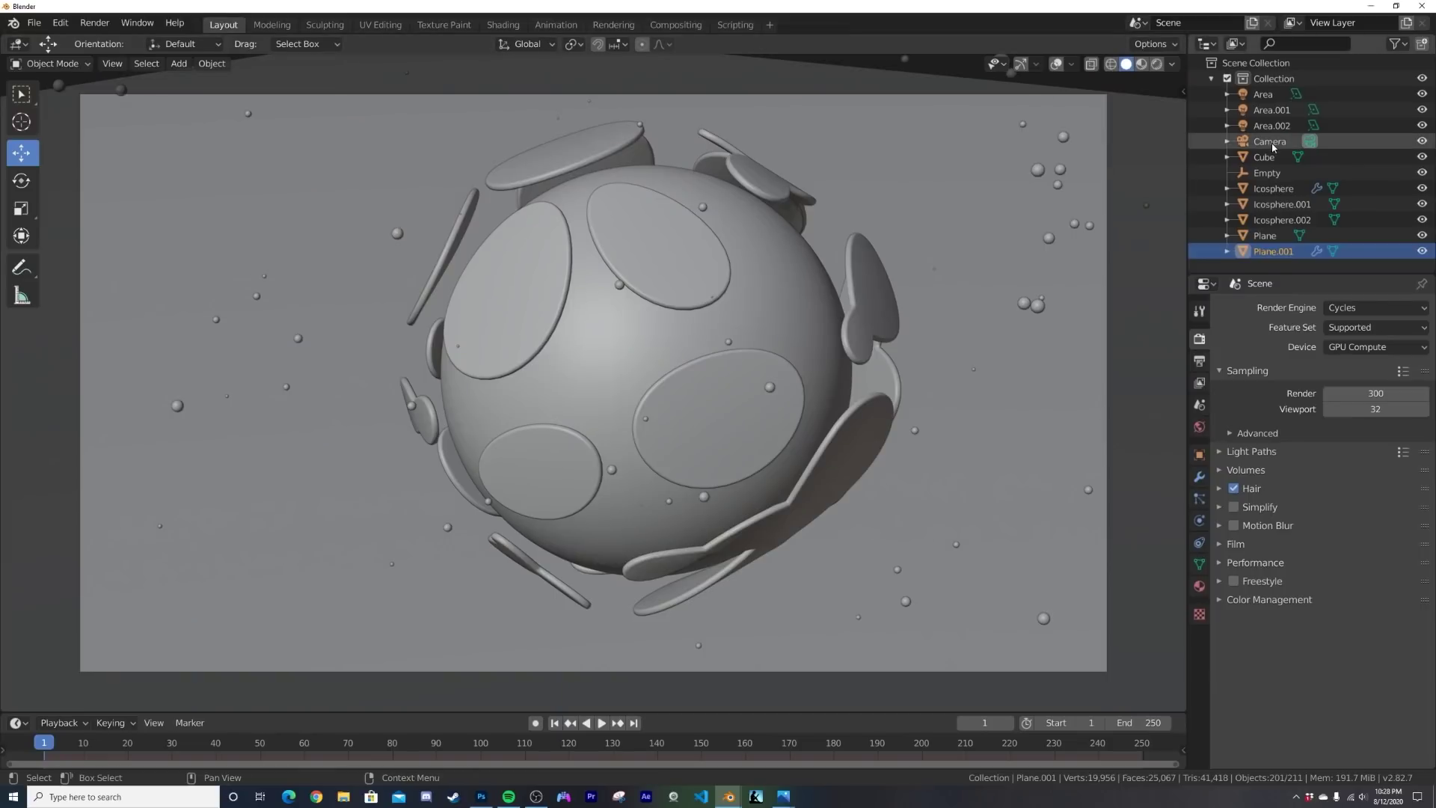
key("g")
key("z")
key("z")
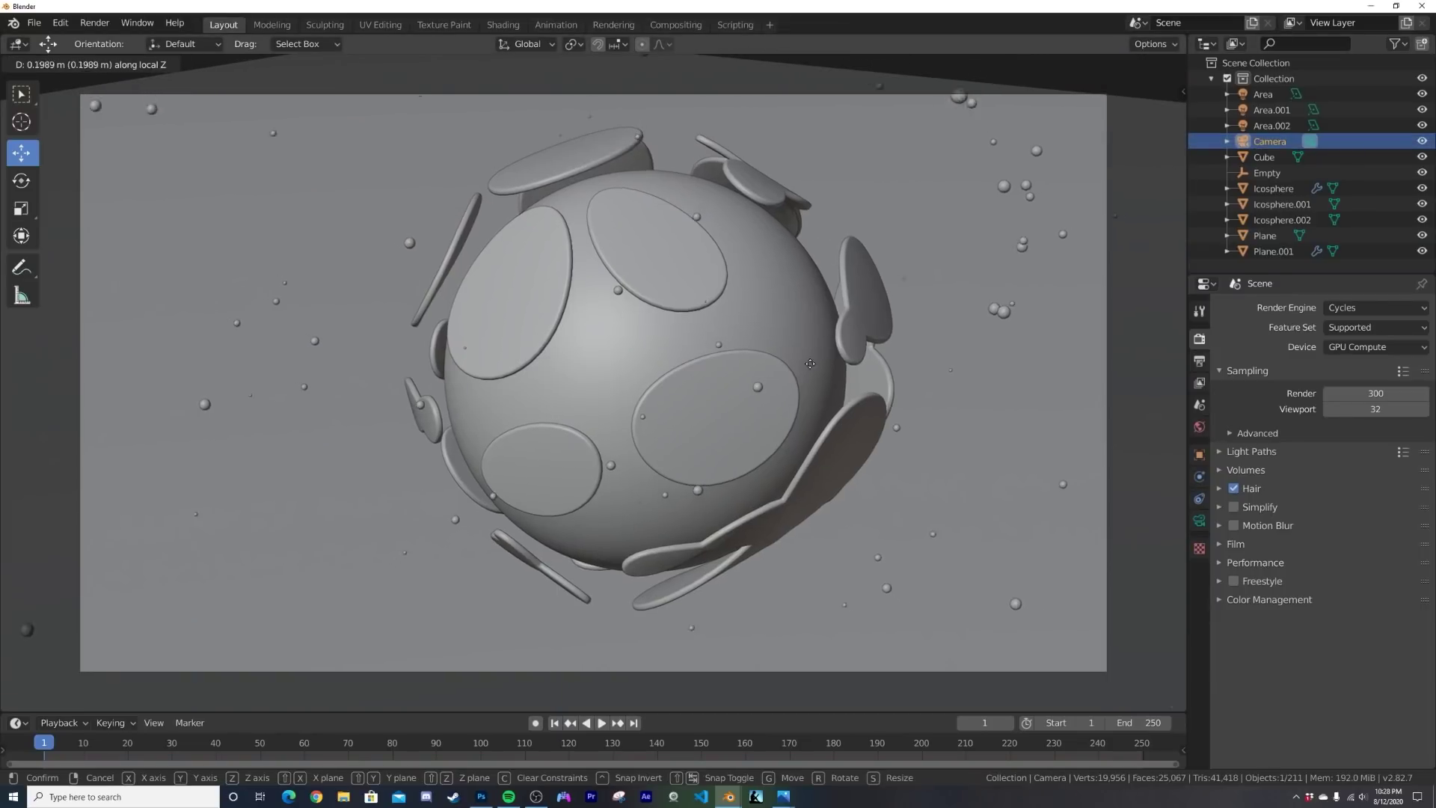
left_click(816, 419)
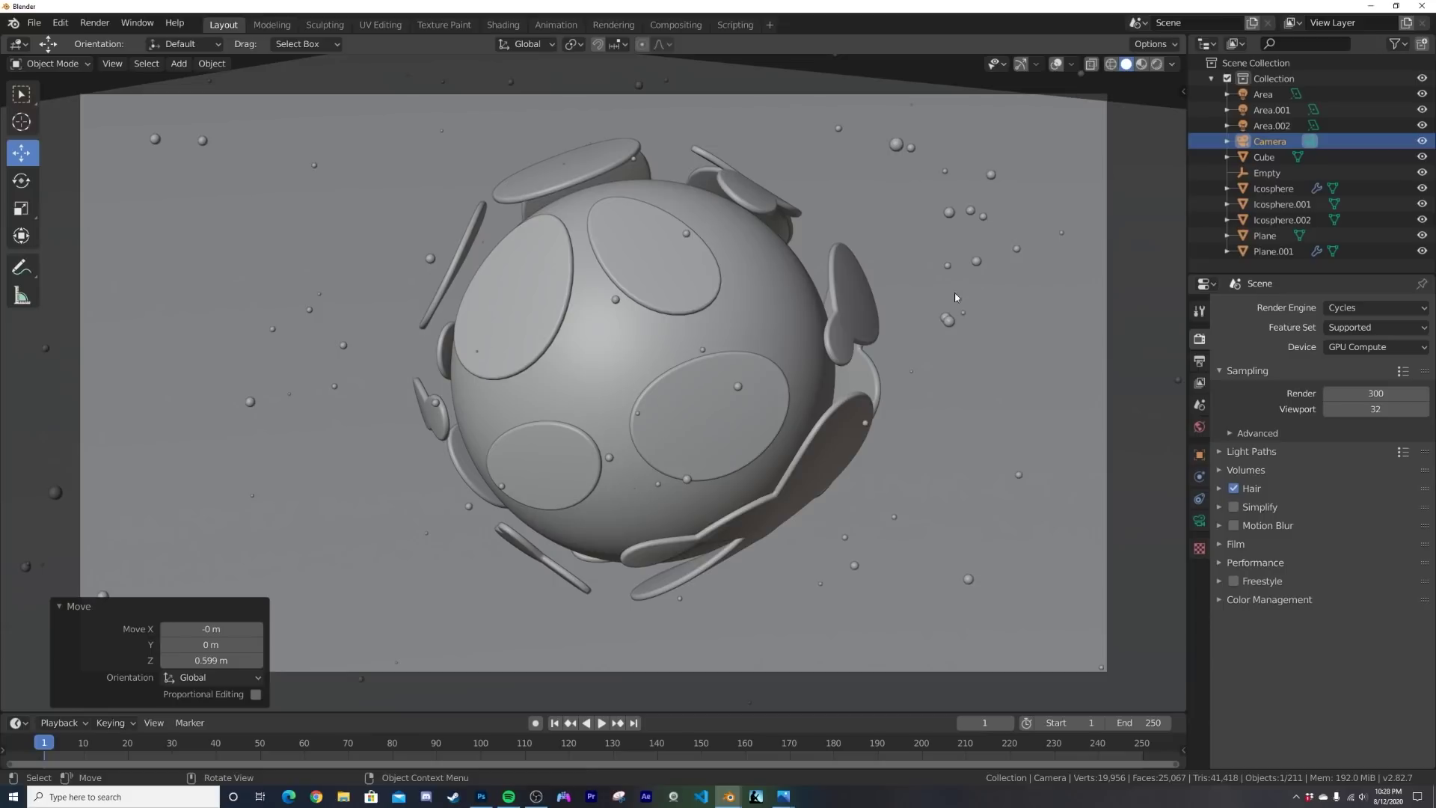
Step: Move the camera further back along its local Z axis and shift it slightly to reframe the sphere
key("g")
key("z")
key("z")
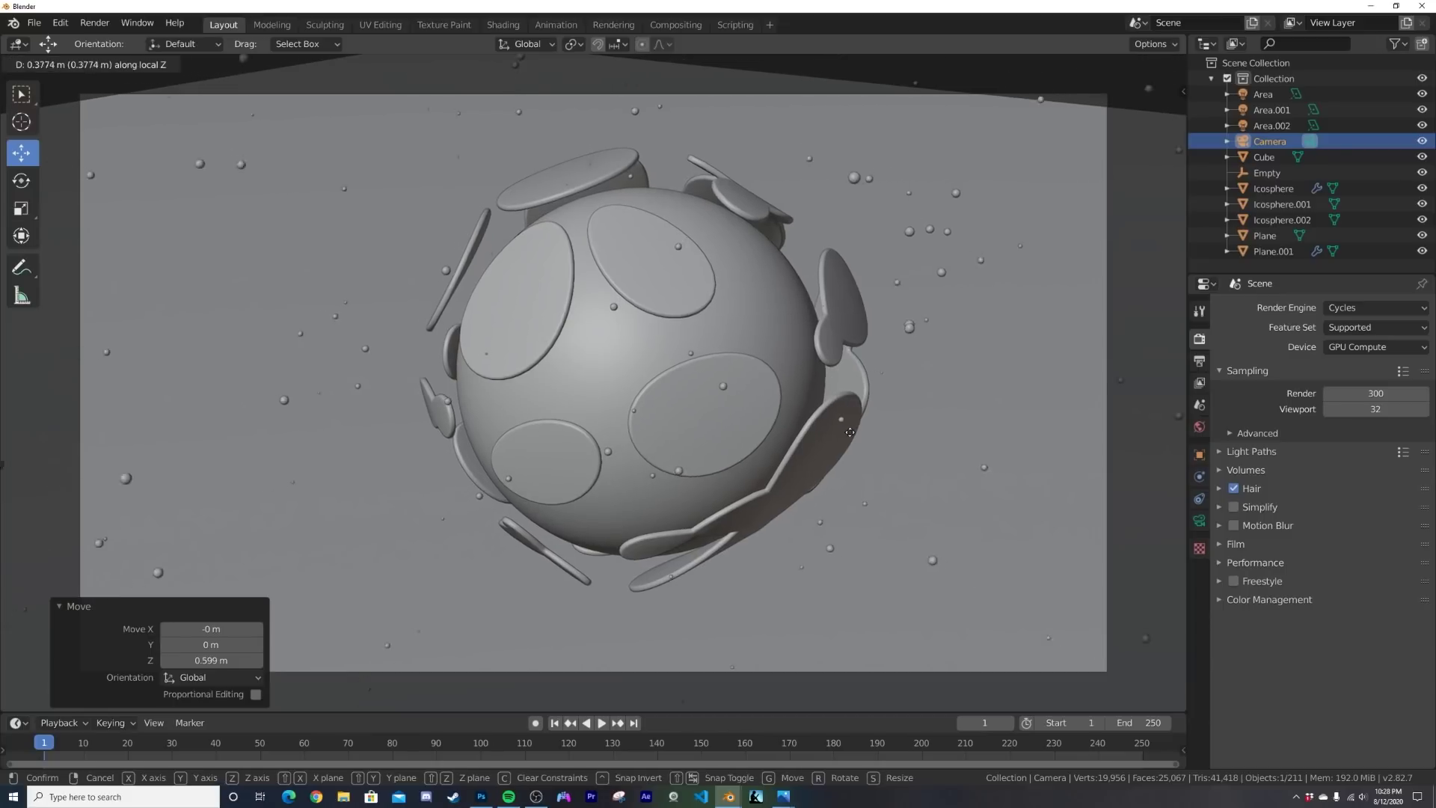
left_click(968, 352)
left_click(919, 360)
right_click(919, 360)
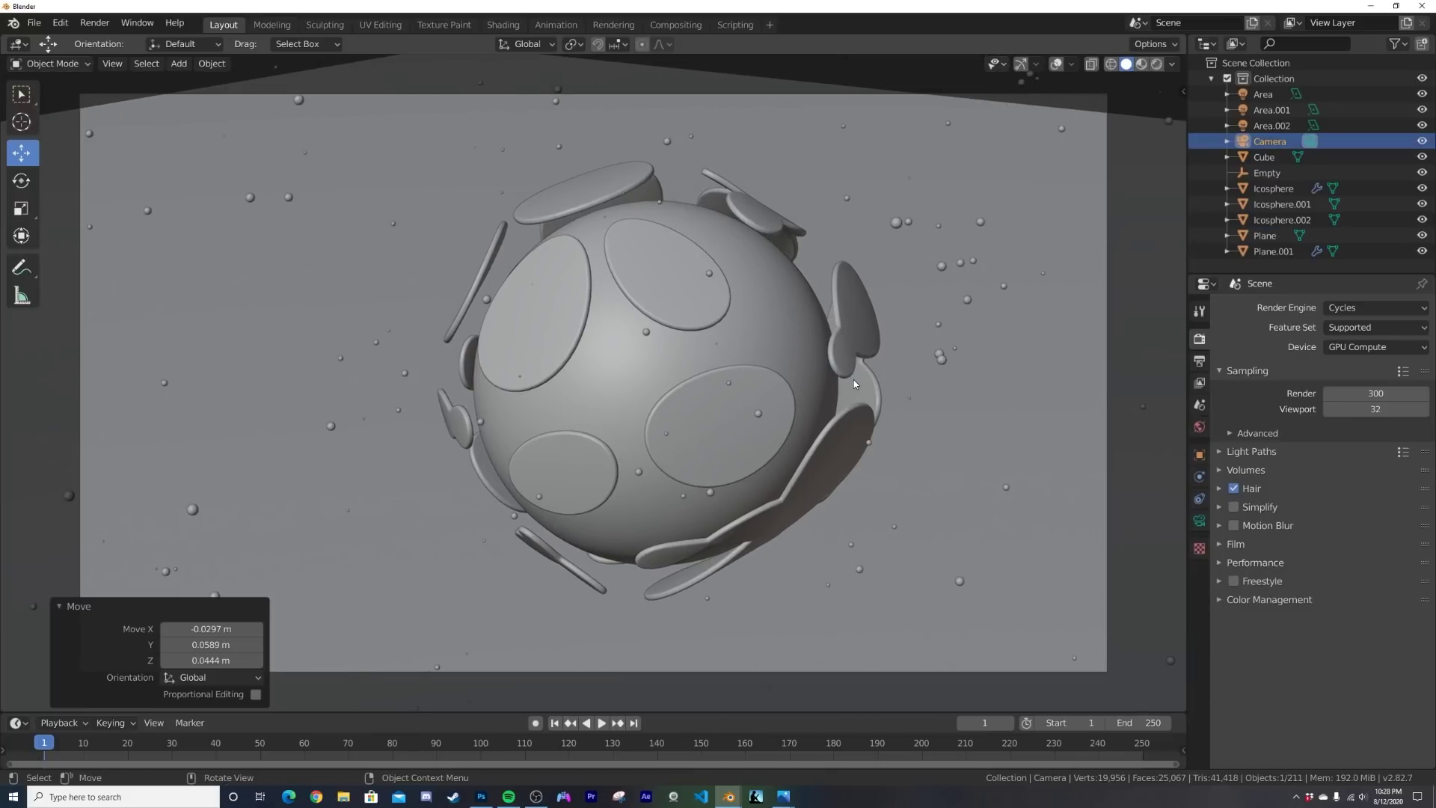
Step: Switch the viewport to Rendered shading and hide the Cube object
key("z")
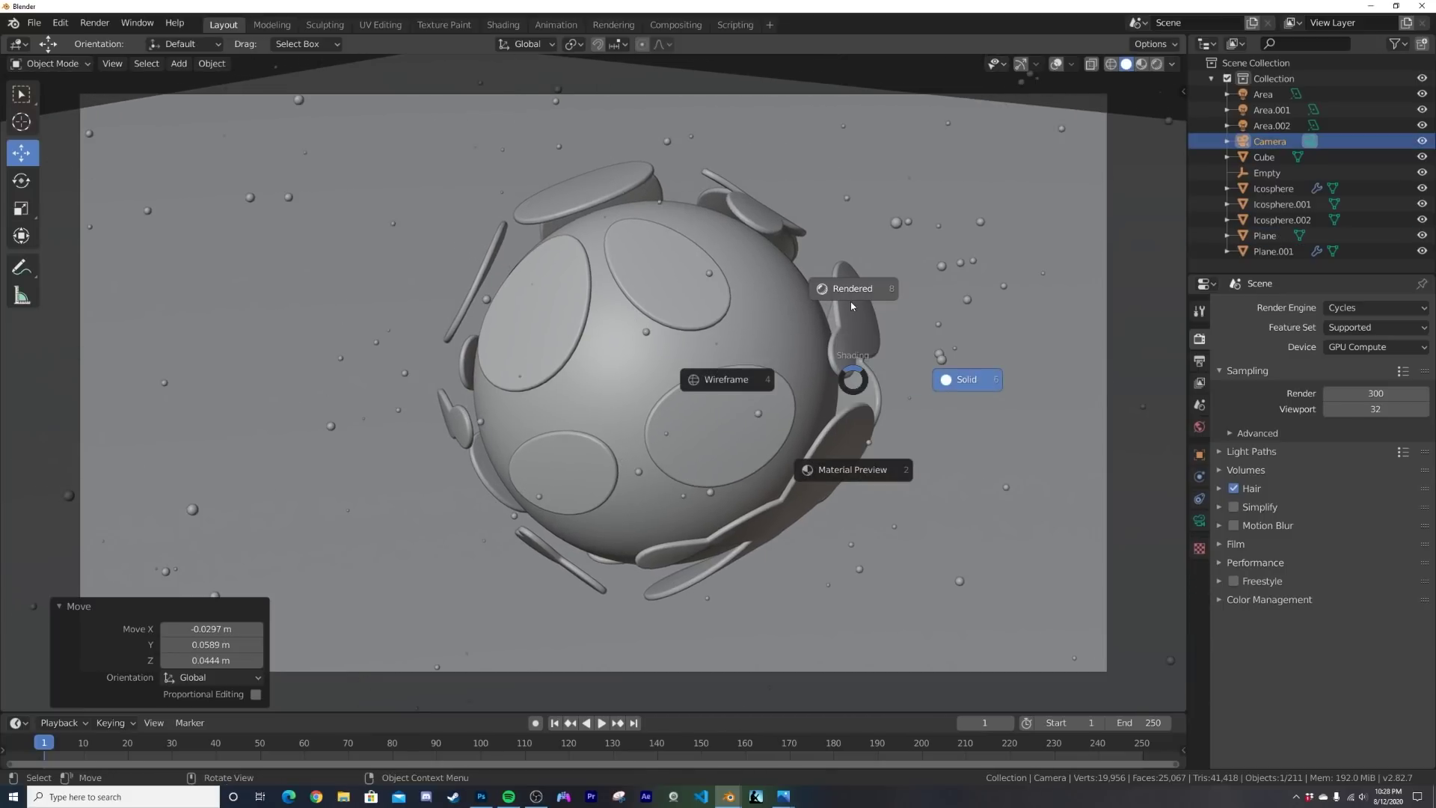
left_click(851, 302)
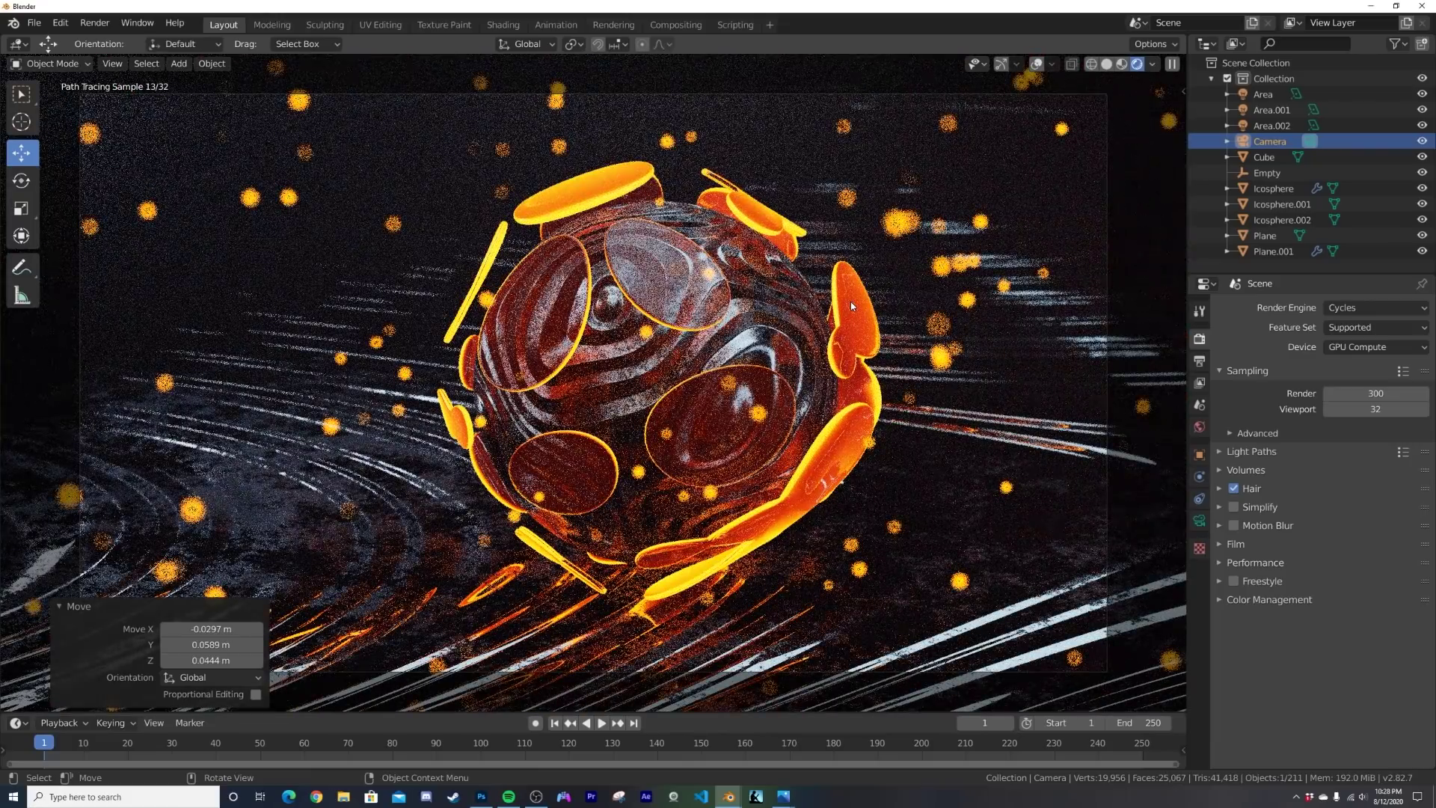
scroll(695, 409, "up", 3)
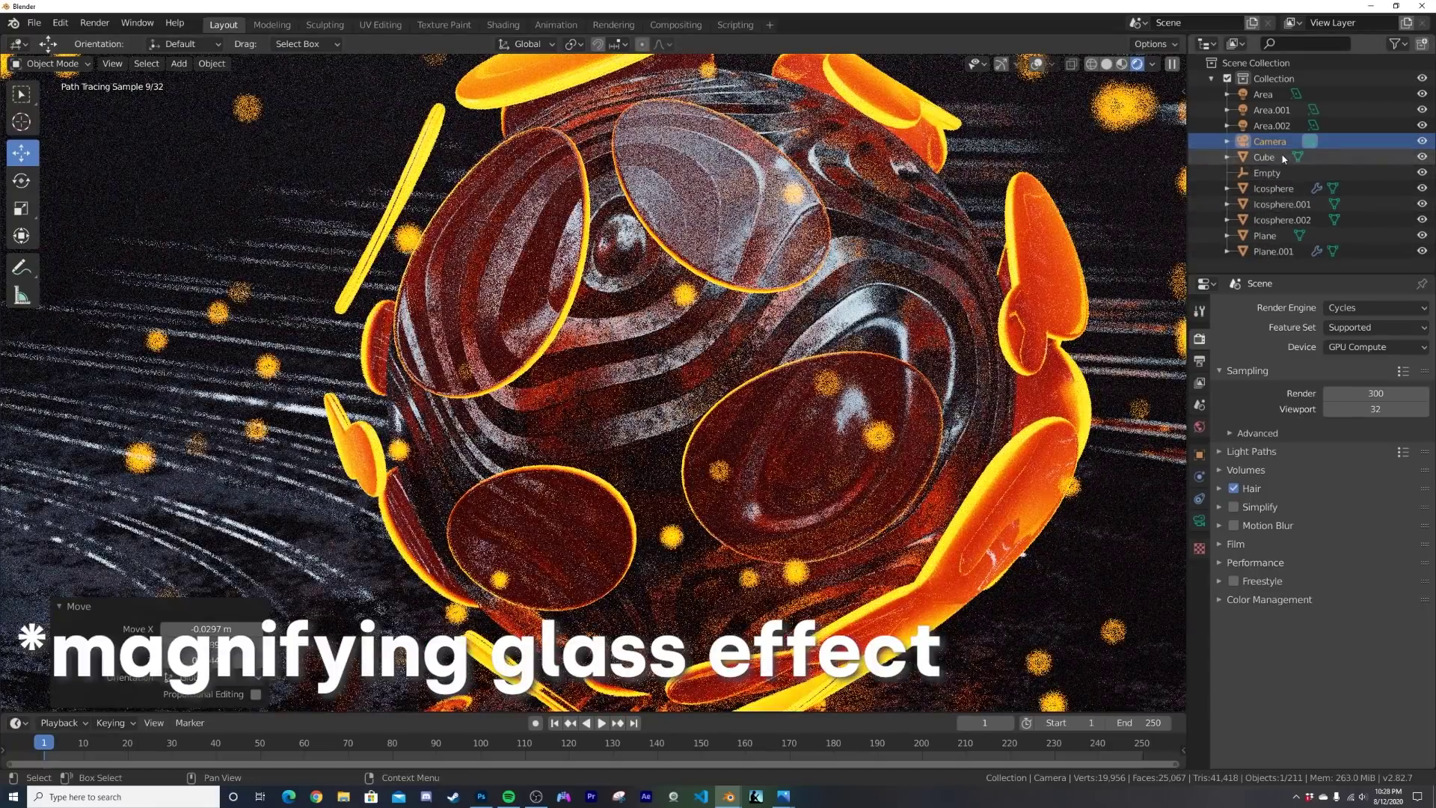
left_click(1272, 157)
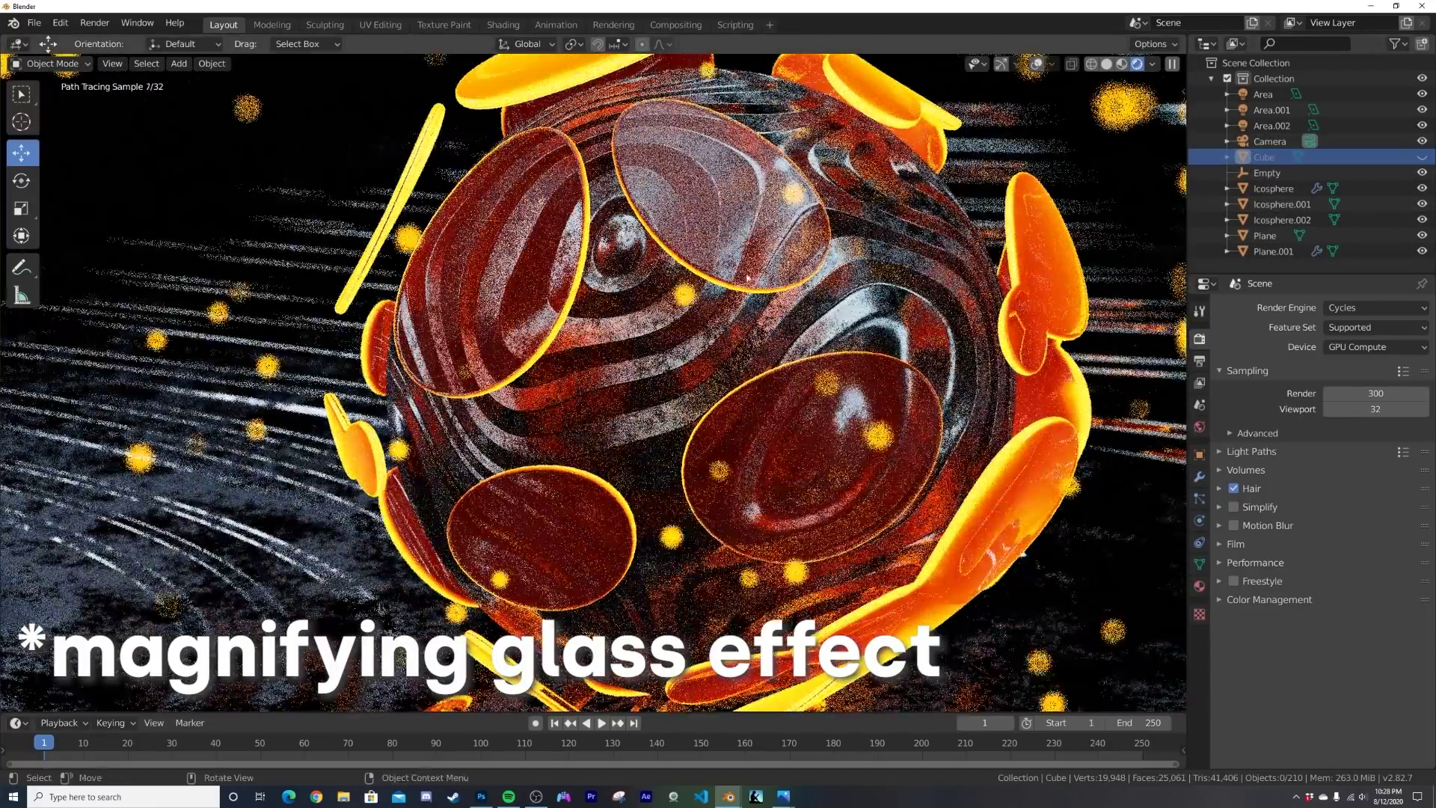
Step: Select the Icosphere that forms the glass discs, hide it and show it again
left_click(751, 218)
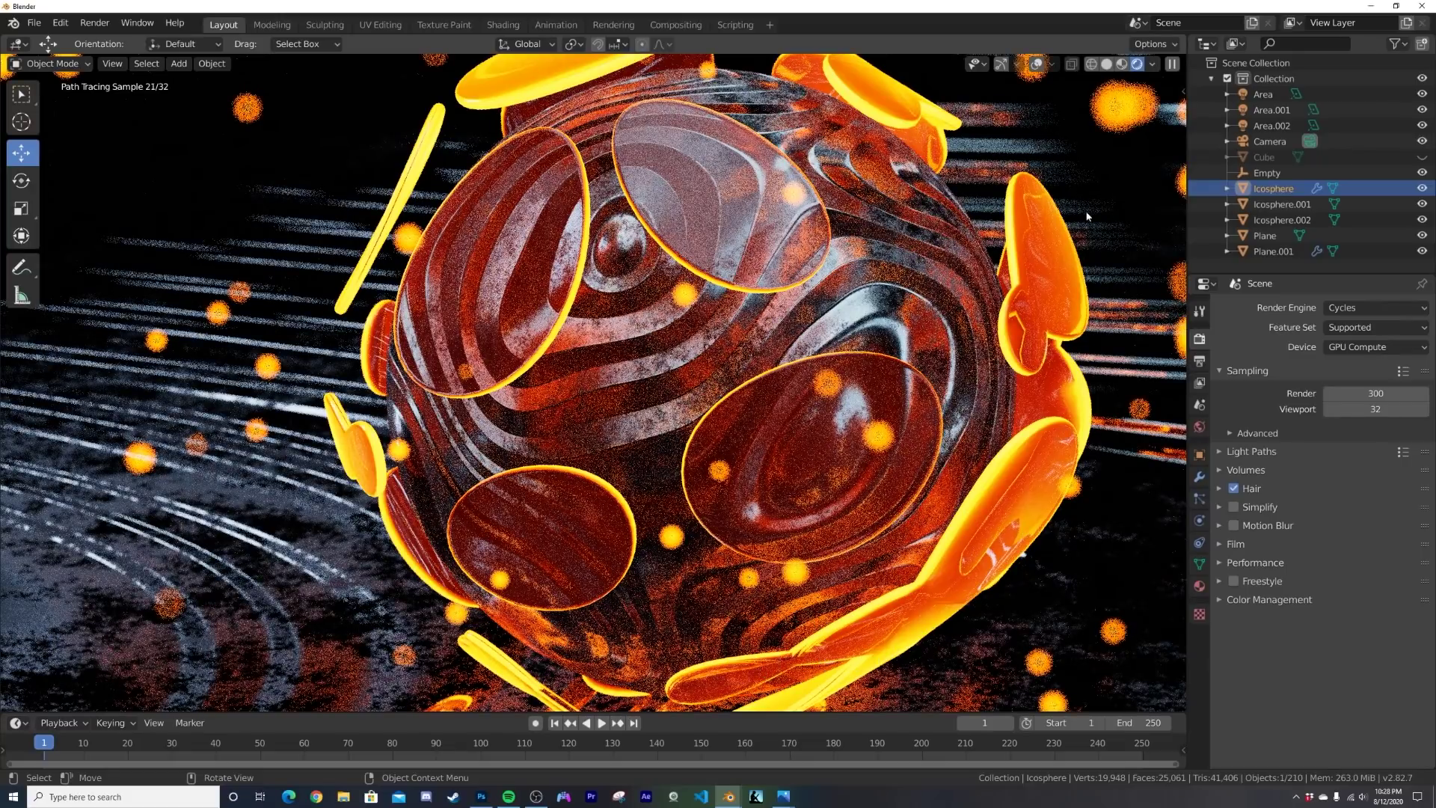
left_click(1422, 189)
left_click(1422, 188)
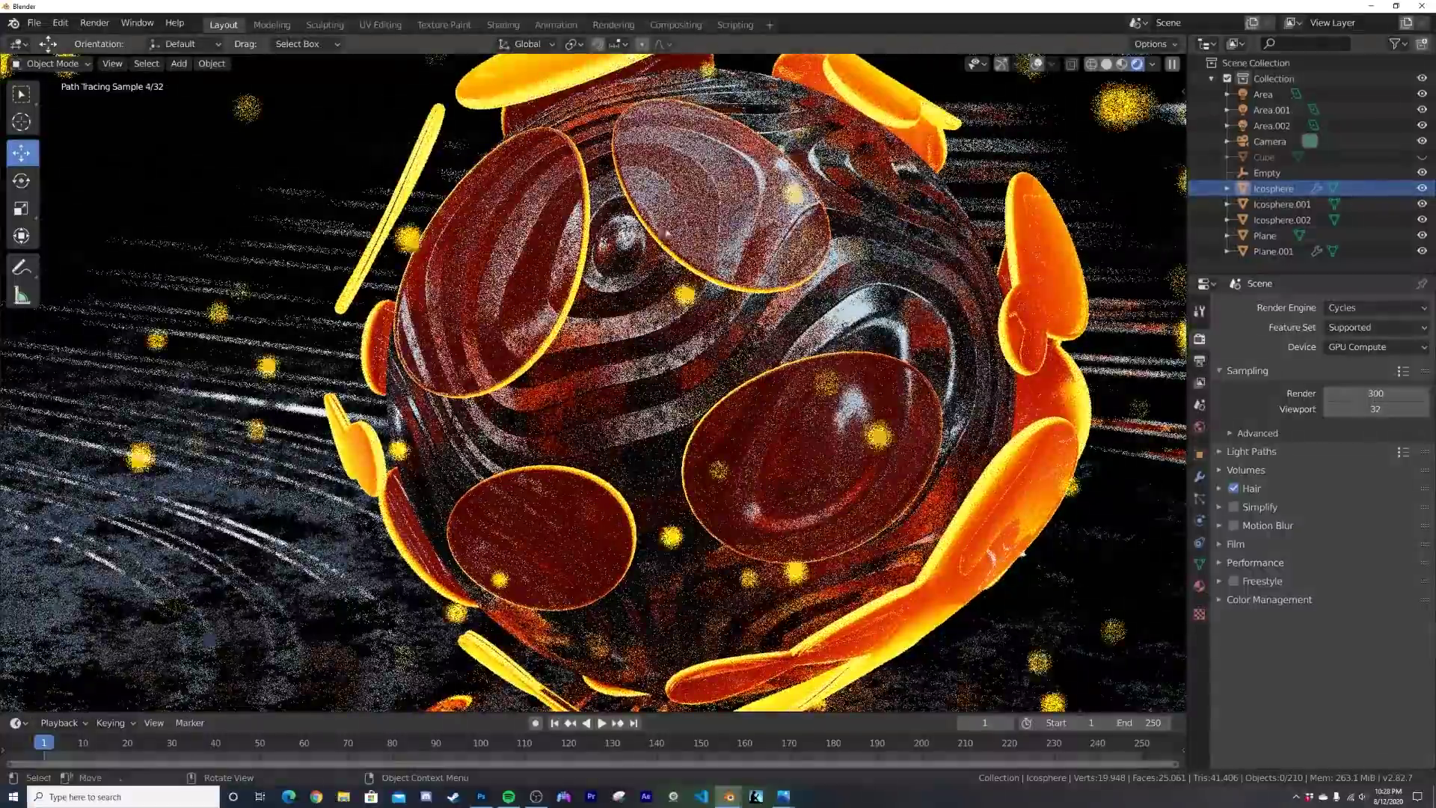
Step: Open the disc material in the Shading workspace and try raising its IOR to about 4.03
left_click(503, 25)
scroll(696, 275, "up", 5)
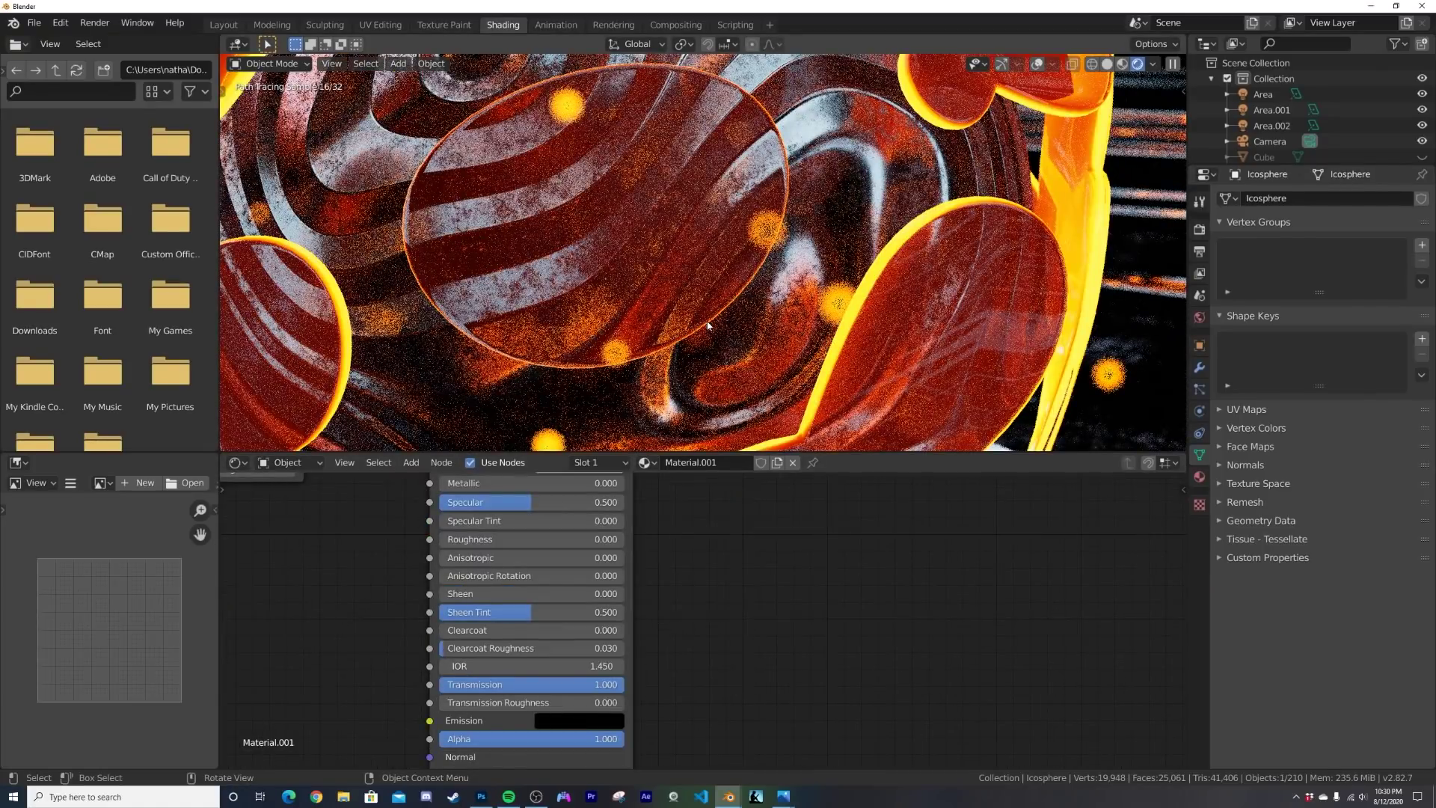
middle_click_drag(583, 645, 548, 723)
left_click(547, 678)
left_click_drag(643, 447, 643, 429)
middle_click_drag(511, 718, 551, 606)
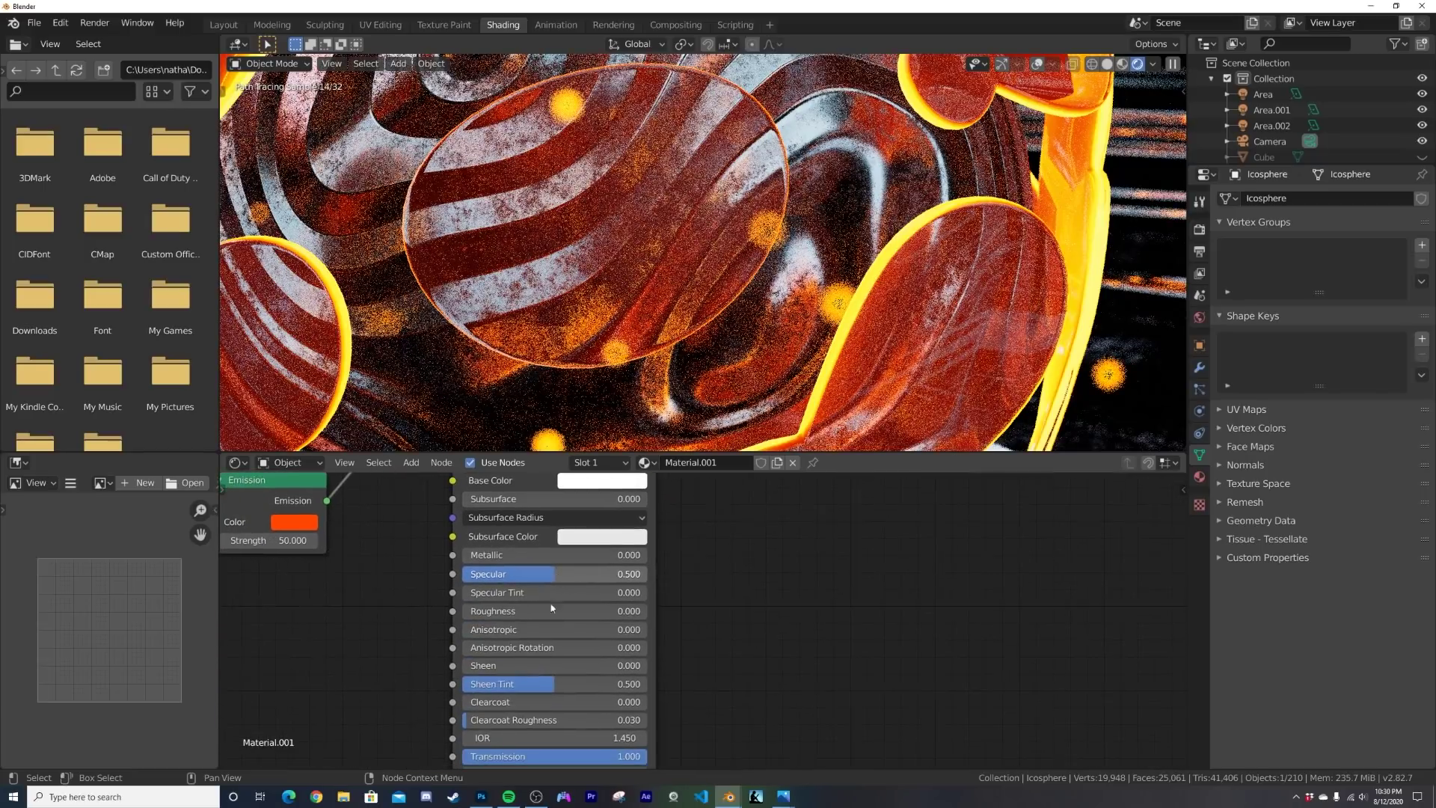
middle_click_drag(539, 668, 545, 604)
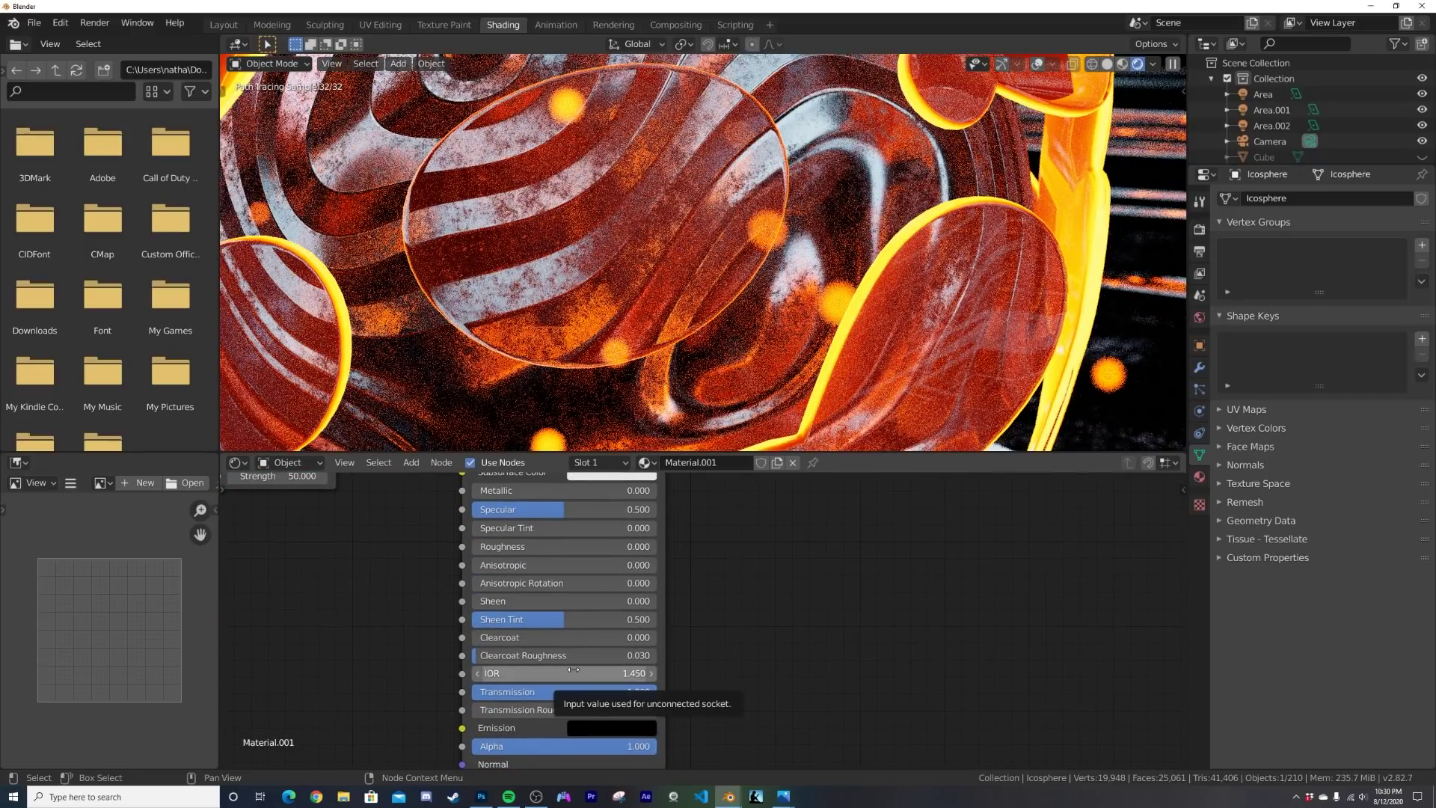
left_click_drag(573, 670, 830, 669)
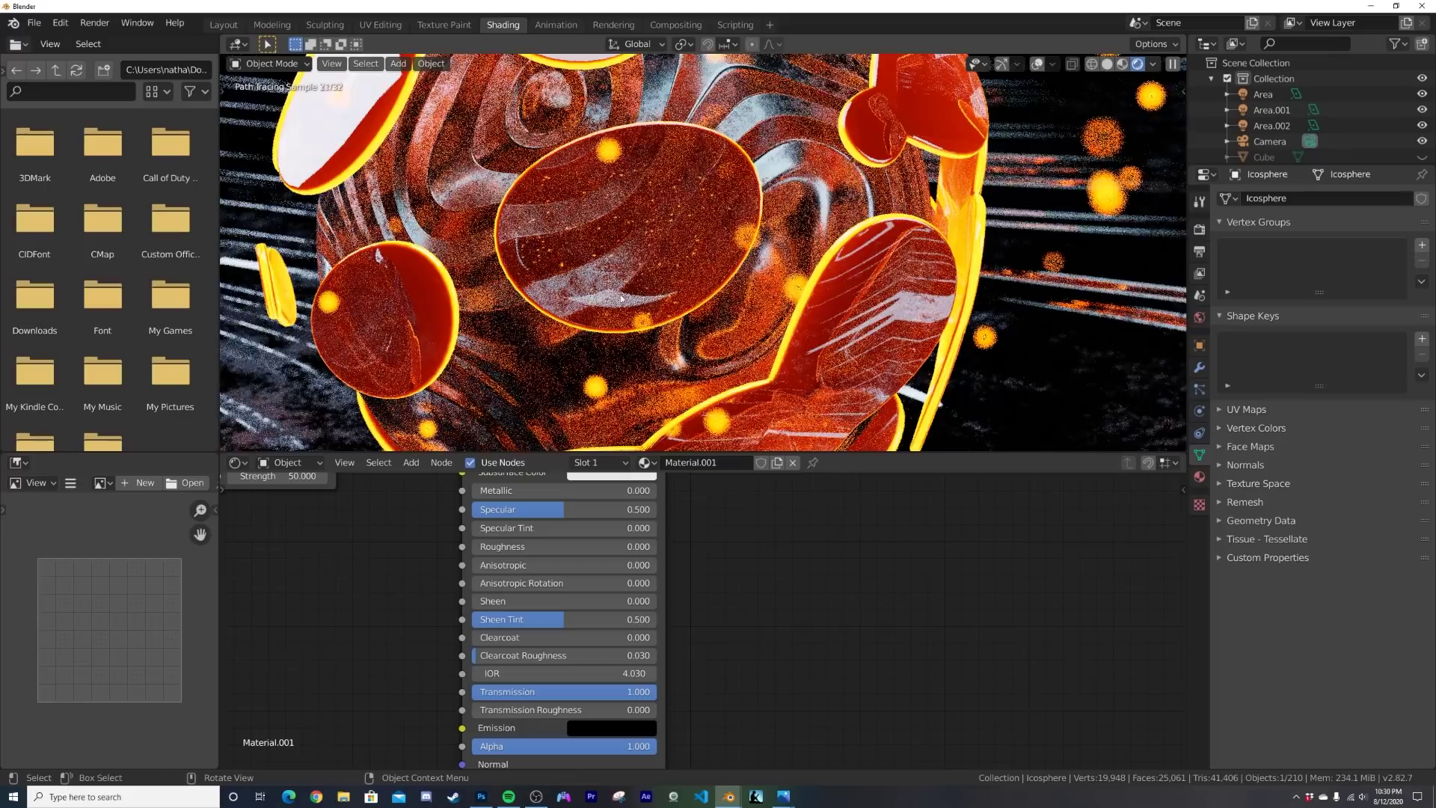
Step: Try lowering the disc material's IOR to 3.45 and check the refraction in the rendered view
scroll(620, 293, "up", 3)
left_click_drag(622, 673, 532, 673)
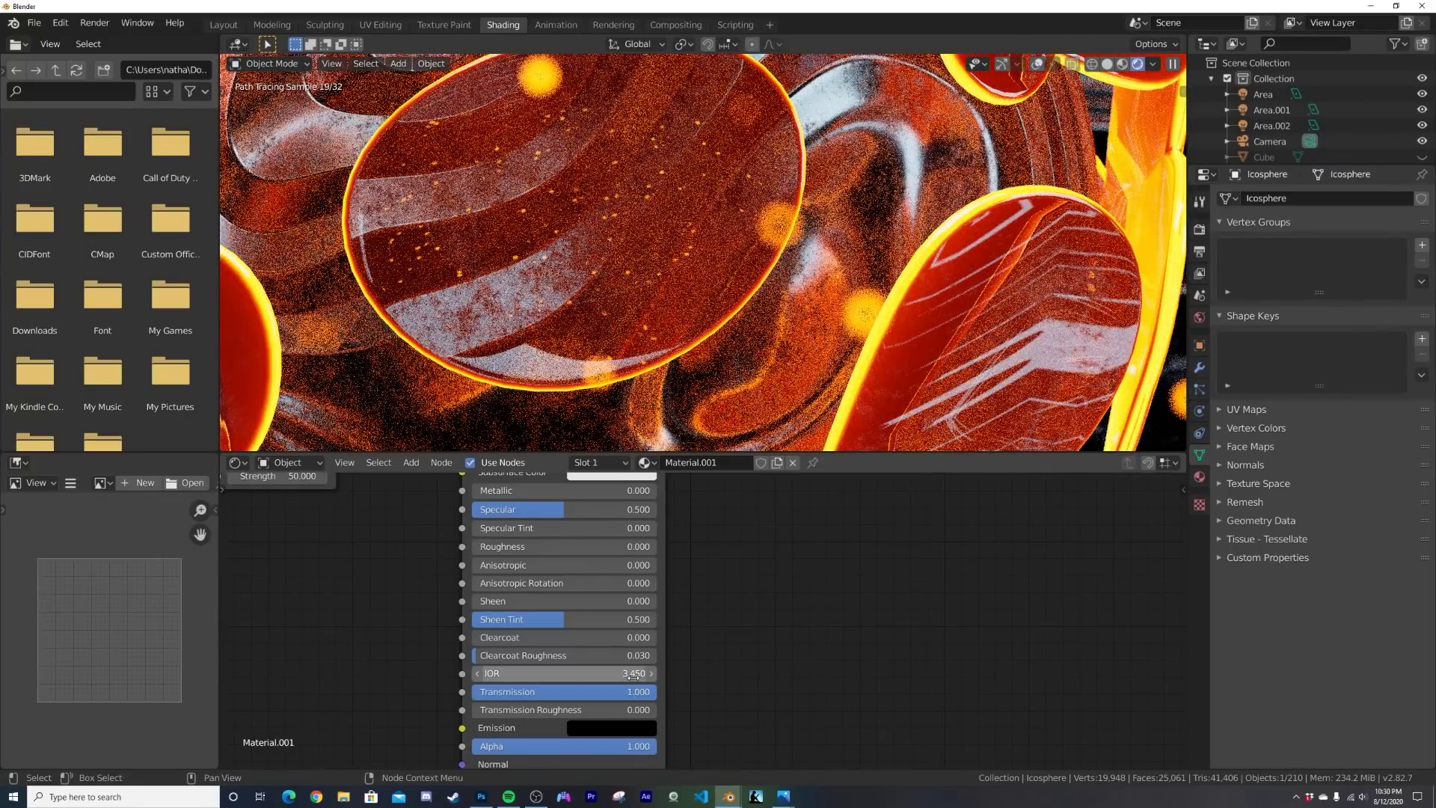
scroll(604, 226, "down", 8)
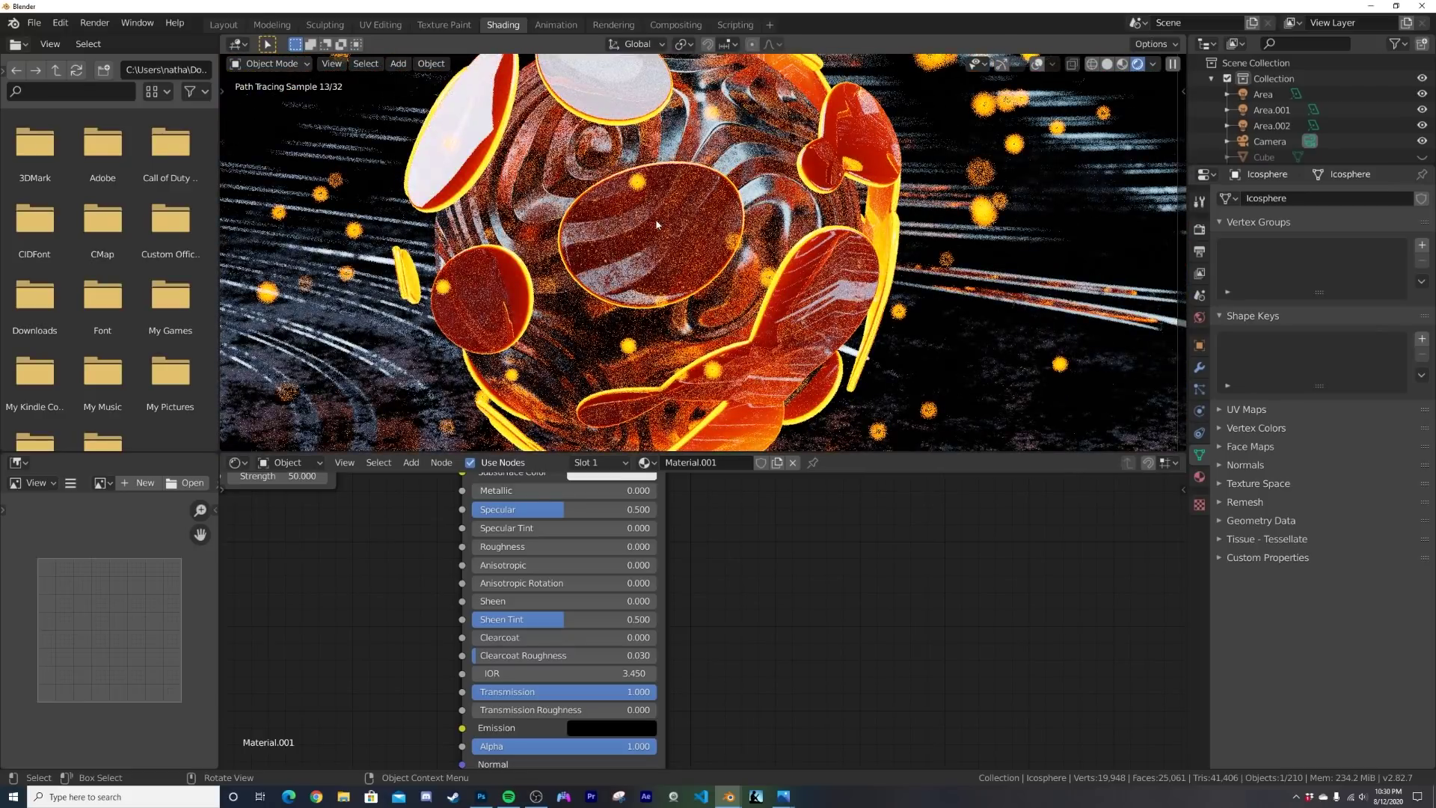
Step: Hide and show the Plane object, and hide Plane.001 to remove the floating particles from the view
scroll(1316, 112, "down", 3)
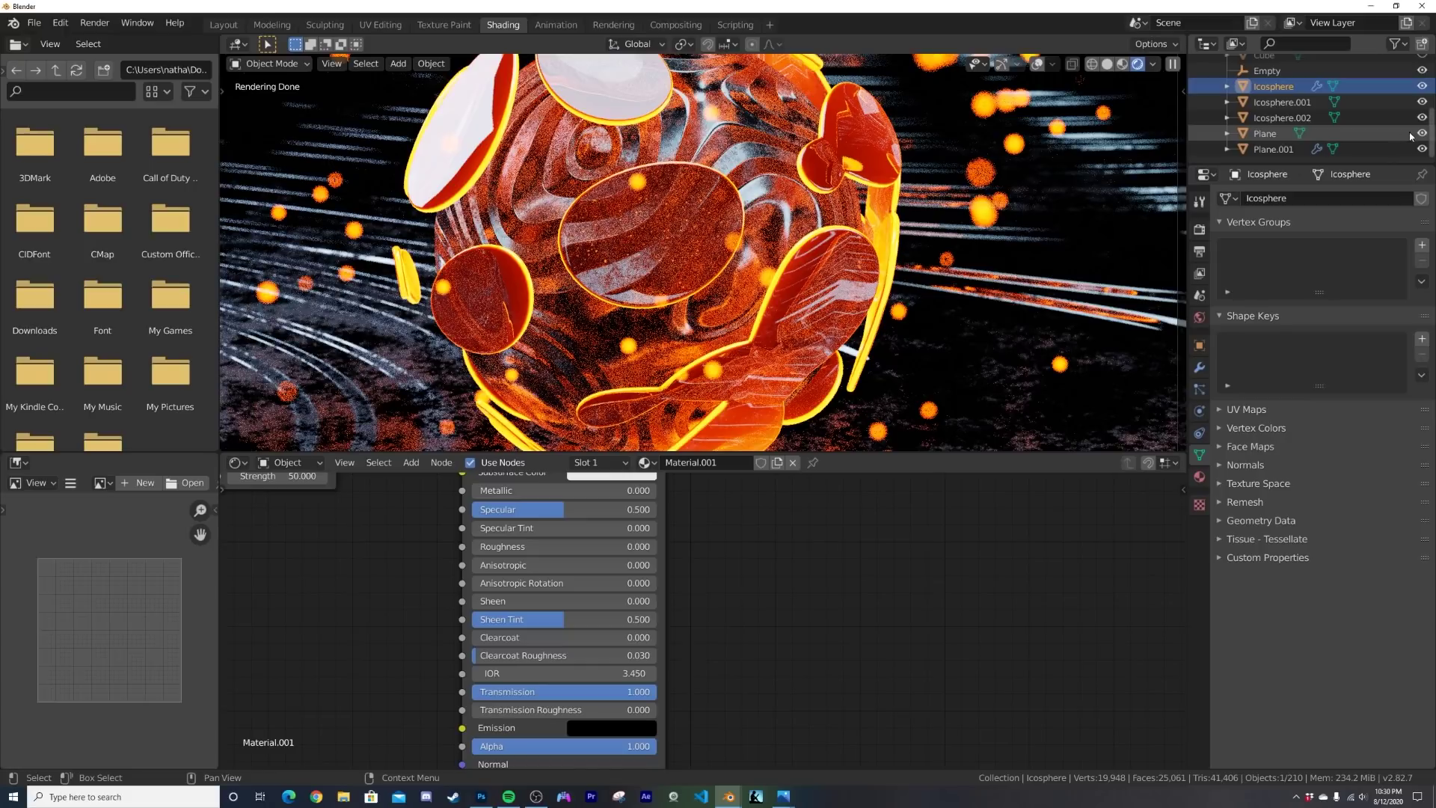
left_click(1422, 133)
left_click(1422, 133)
left_click(1421, 149)
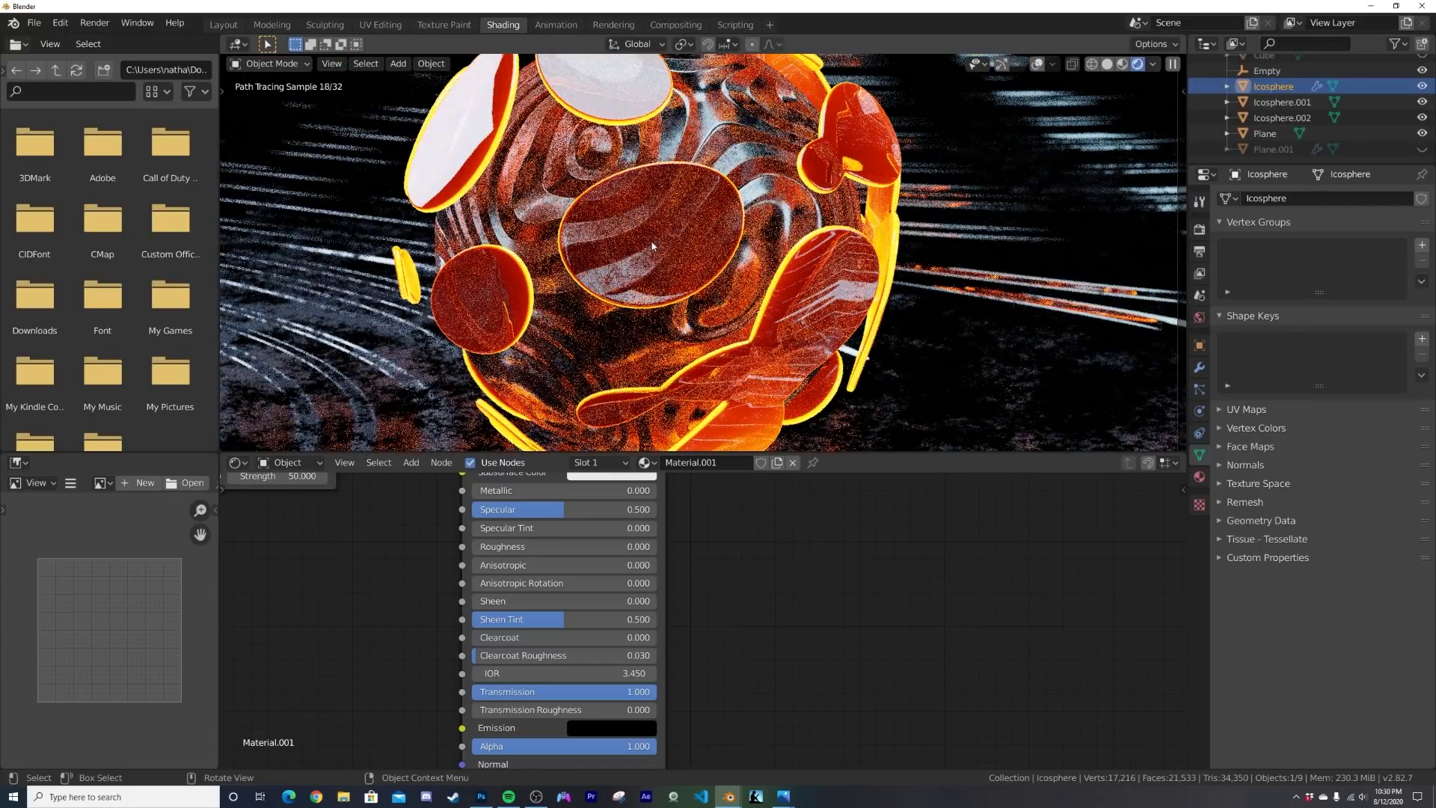
scroll(651, 245, "down", 5)
scroll(632, 239, "up", 5)
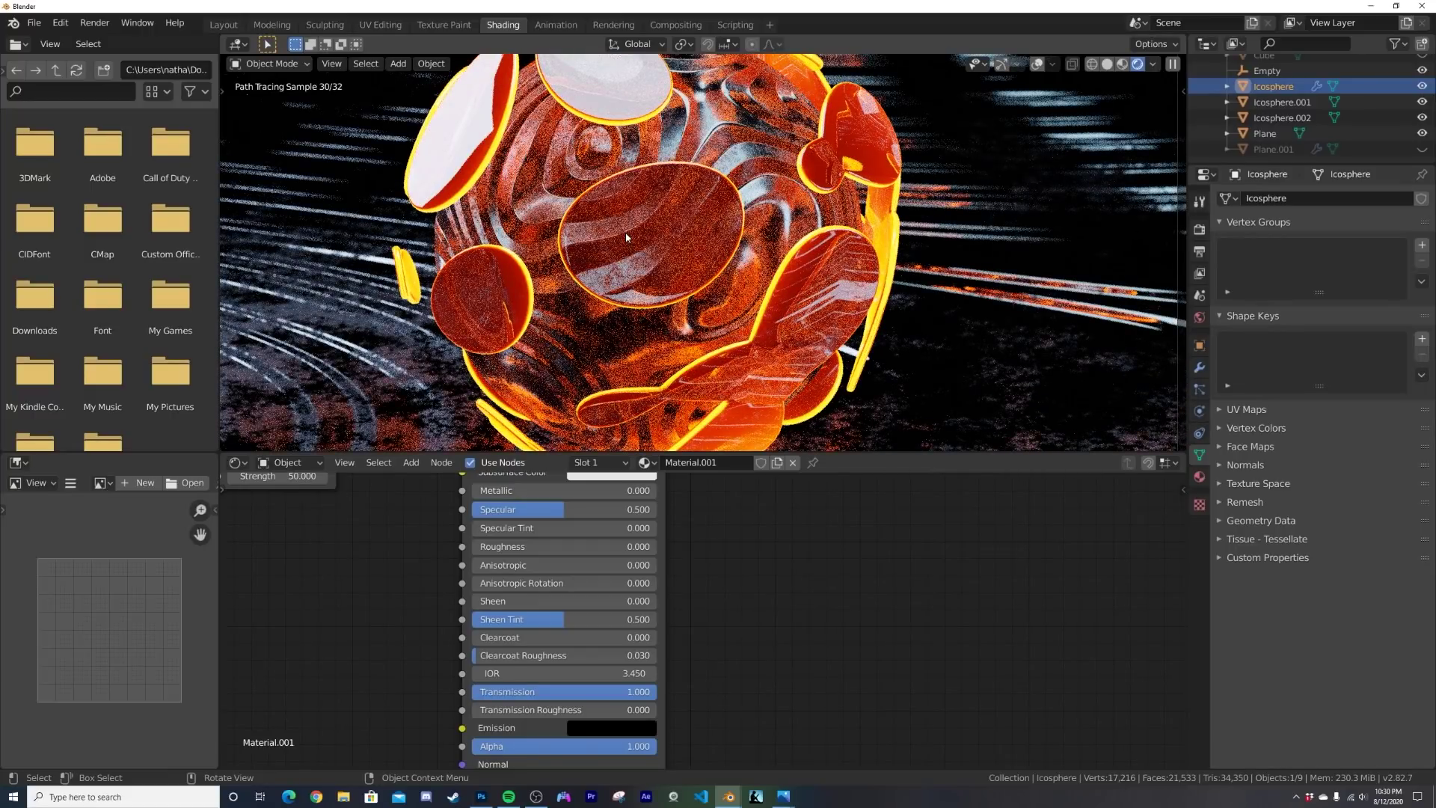
middle_click_drag(627, 238, 627, 128)
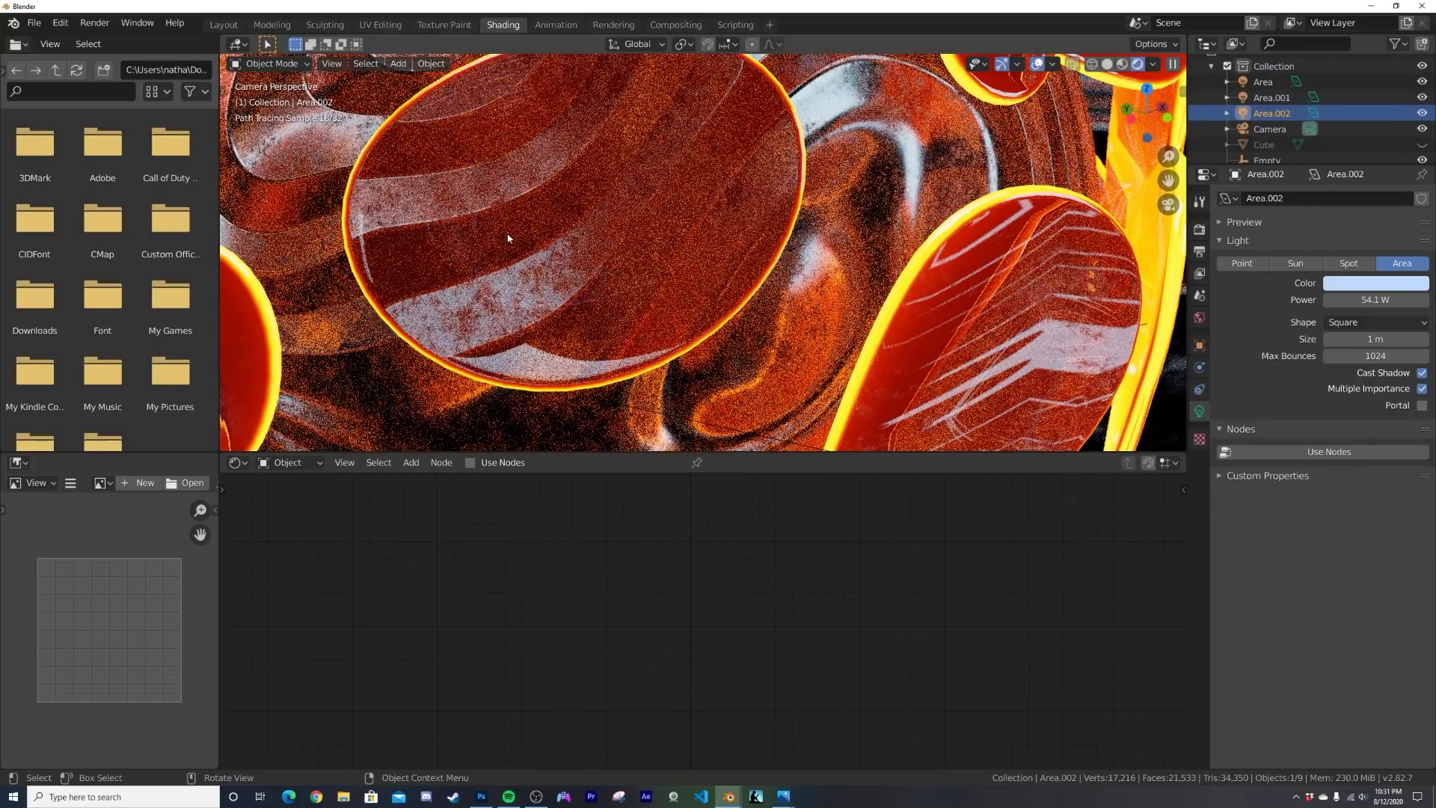
Step: Select the glass discs again and set their material's IOR to 1.45
scroll(634, 233, "down", 5)
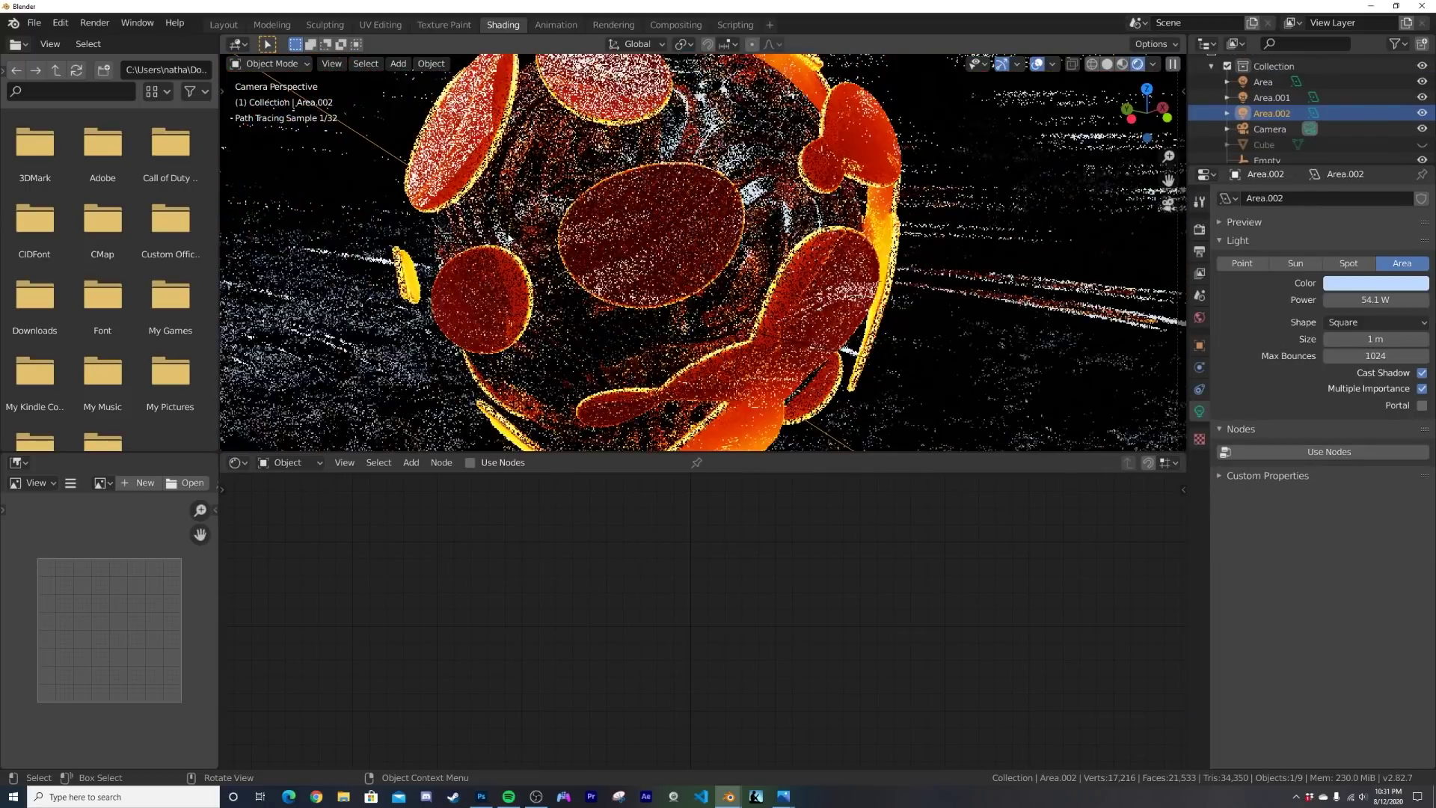
scroll(634, 234, "down", 1)
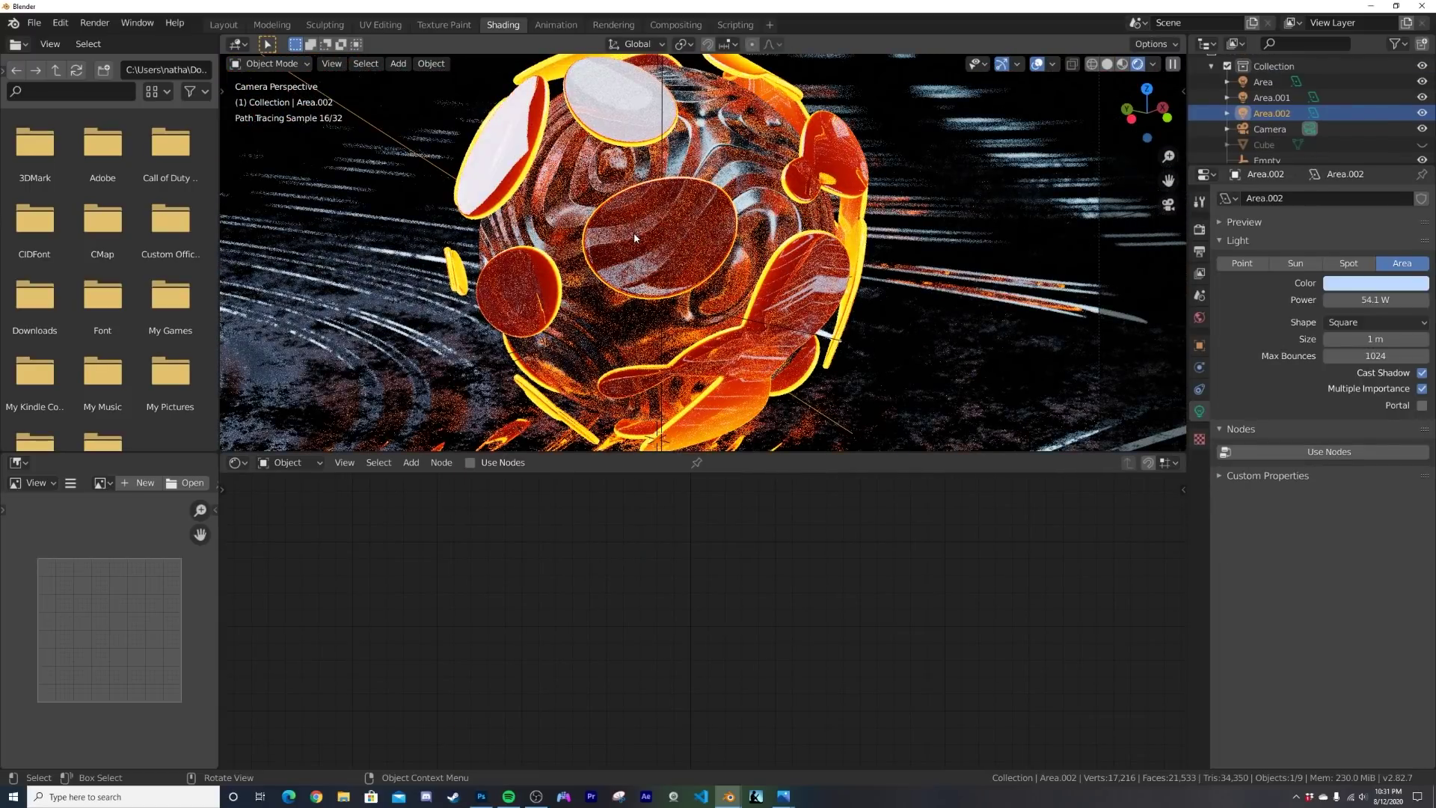
scroll(634, 237, "up", 4)
left_click(634, 238)
left_click(612, 674)
type("1.4")
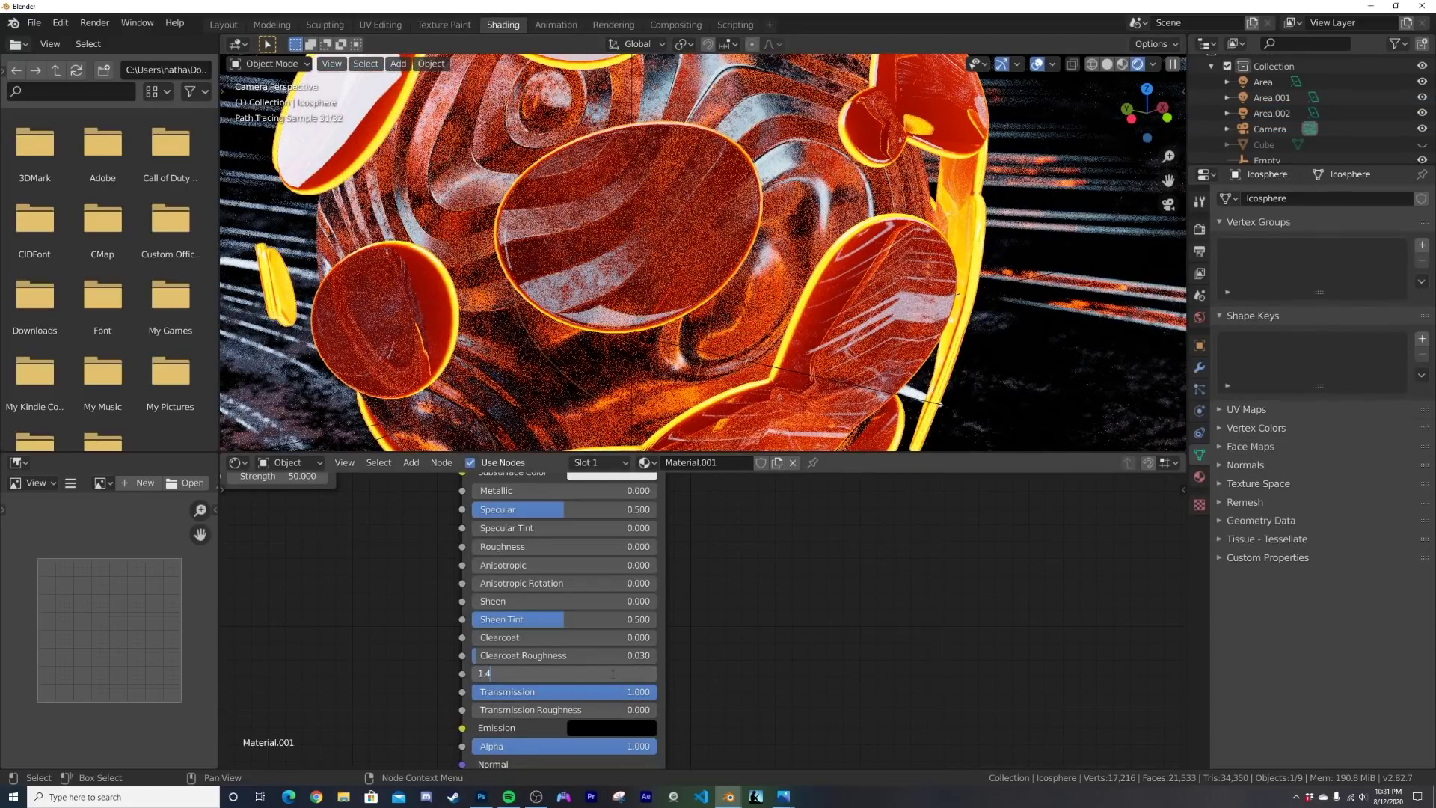
type("5")
key("Return")
scroll(703, 252, "down", 4)
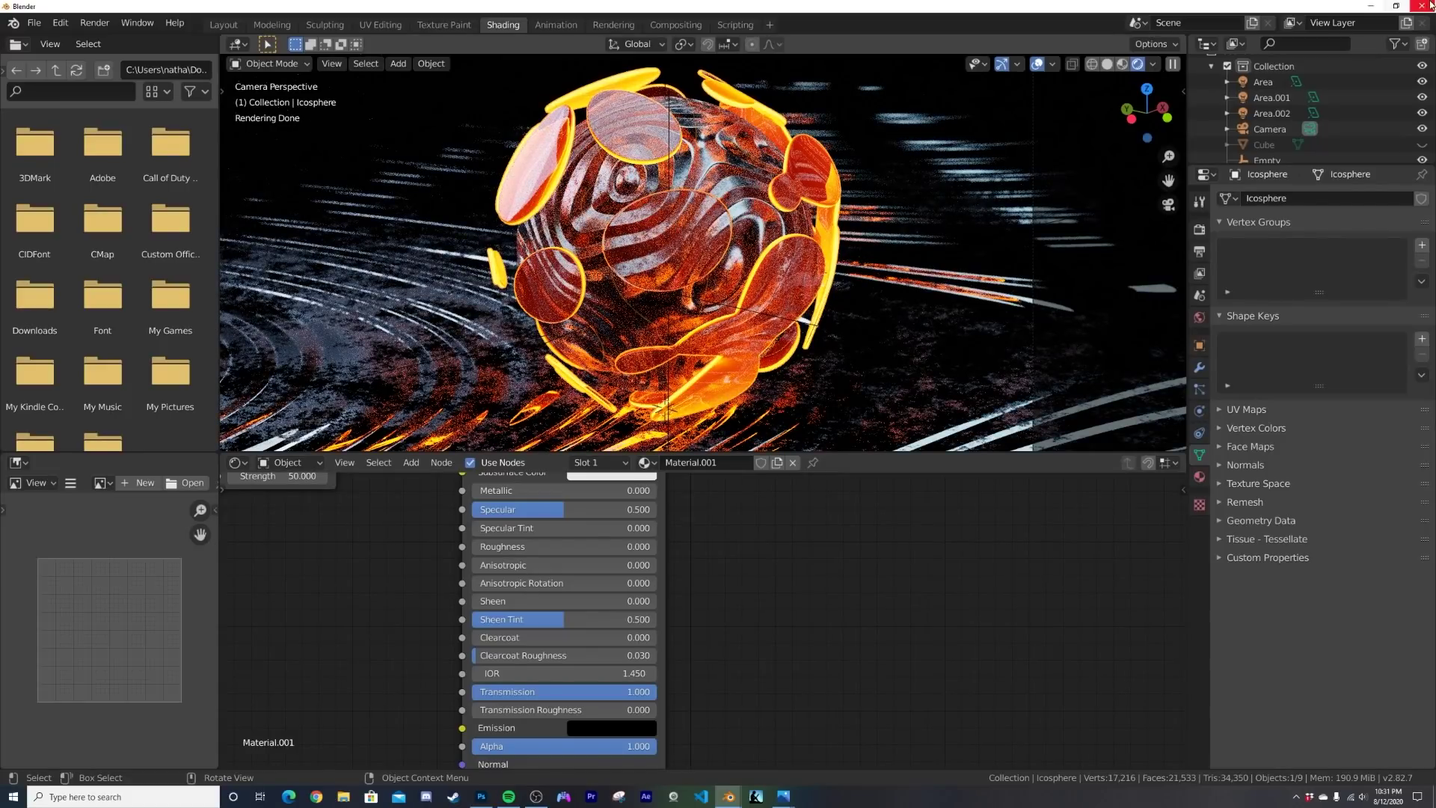
Step: Minimize Blender and open the image assasa.jpg from the desktop in Photos
left_click(1376, 6)
double_click(188, 187)
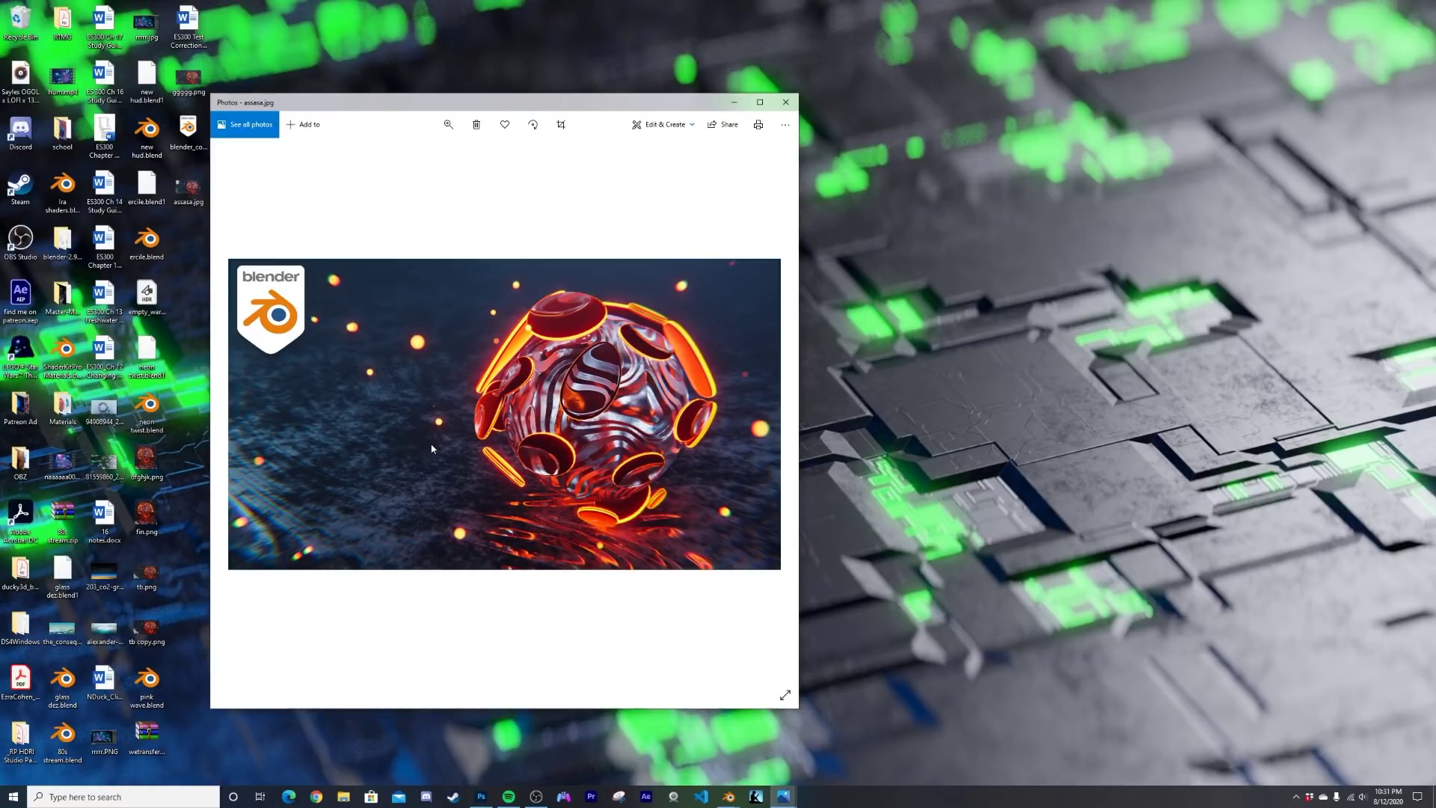
Step: Enlarge the reference image assasa.jpg in Photos to examine its glass discs and glow
scroll(432, 448, "down", 1)
scroll(622, 513, "up", 1)
left_click(760, 102)
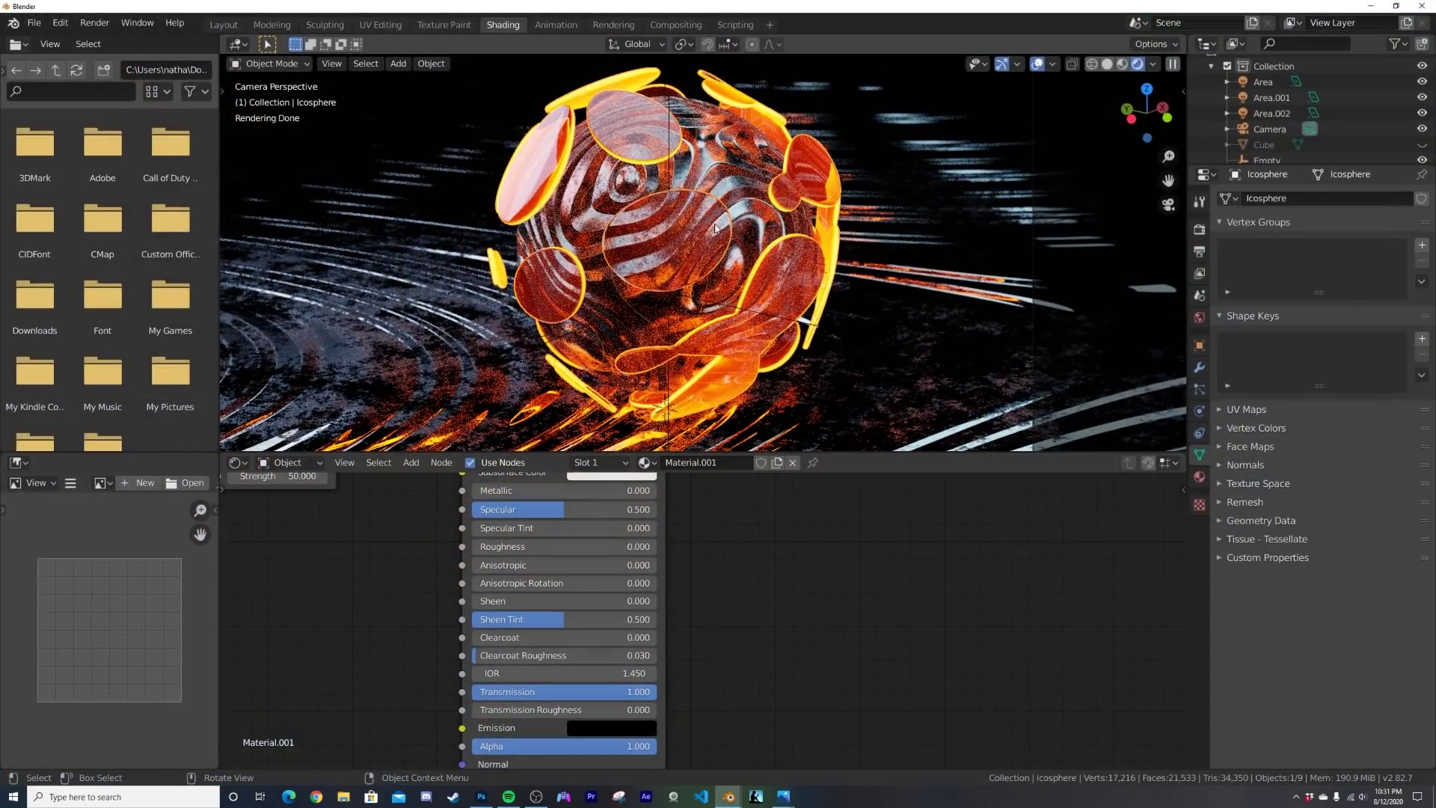
Step: Switch back to Blender, show the hidden Cube, and enable the view layer's Denoising Data pass
left_click(1421, 145)
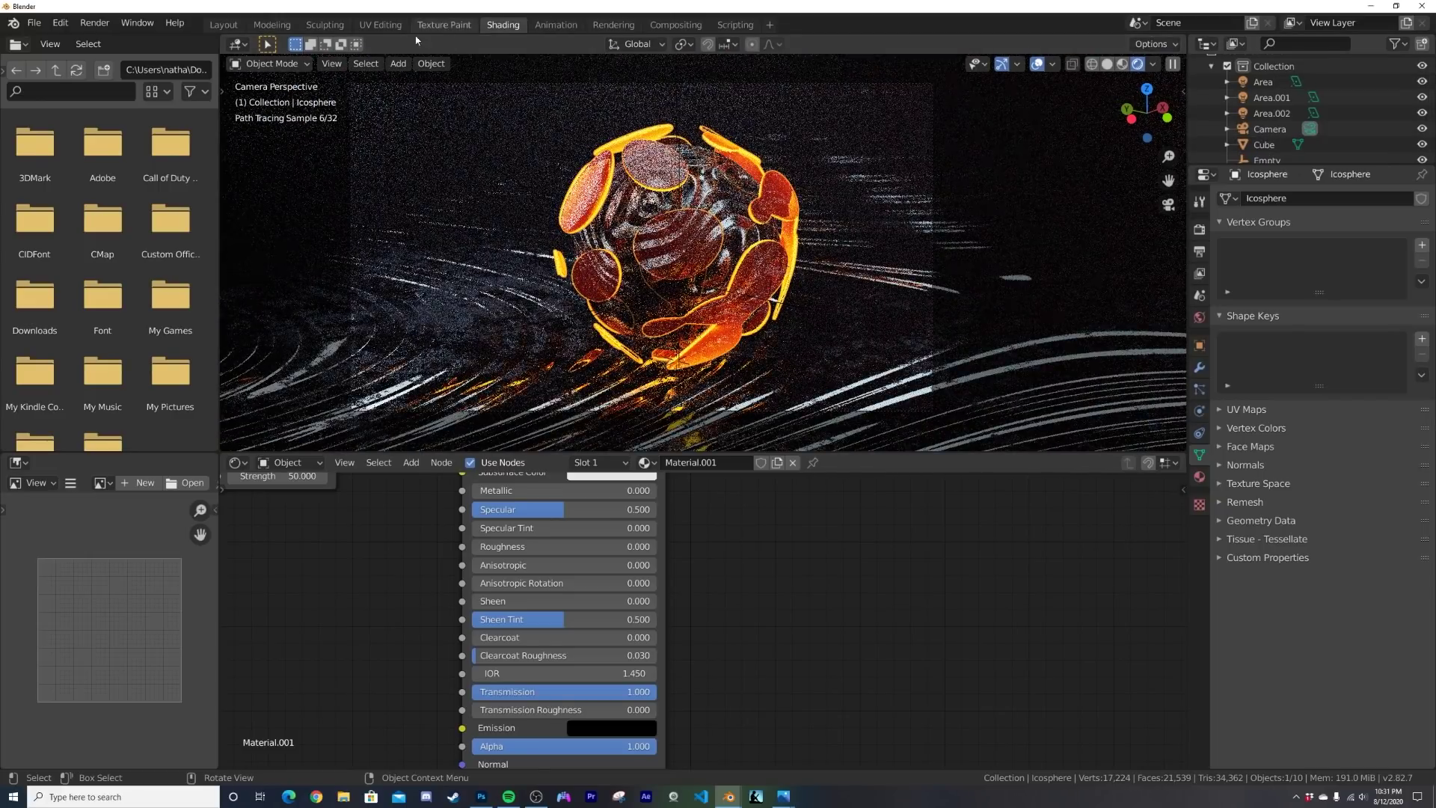
left_click(1199, 252)
left_click(1199, 273)
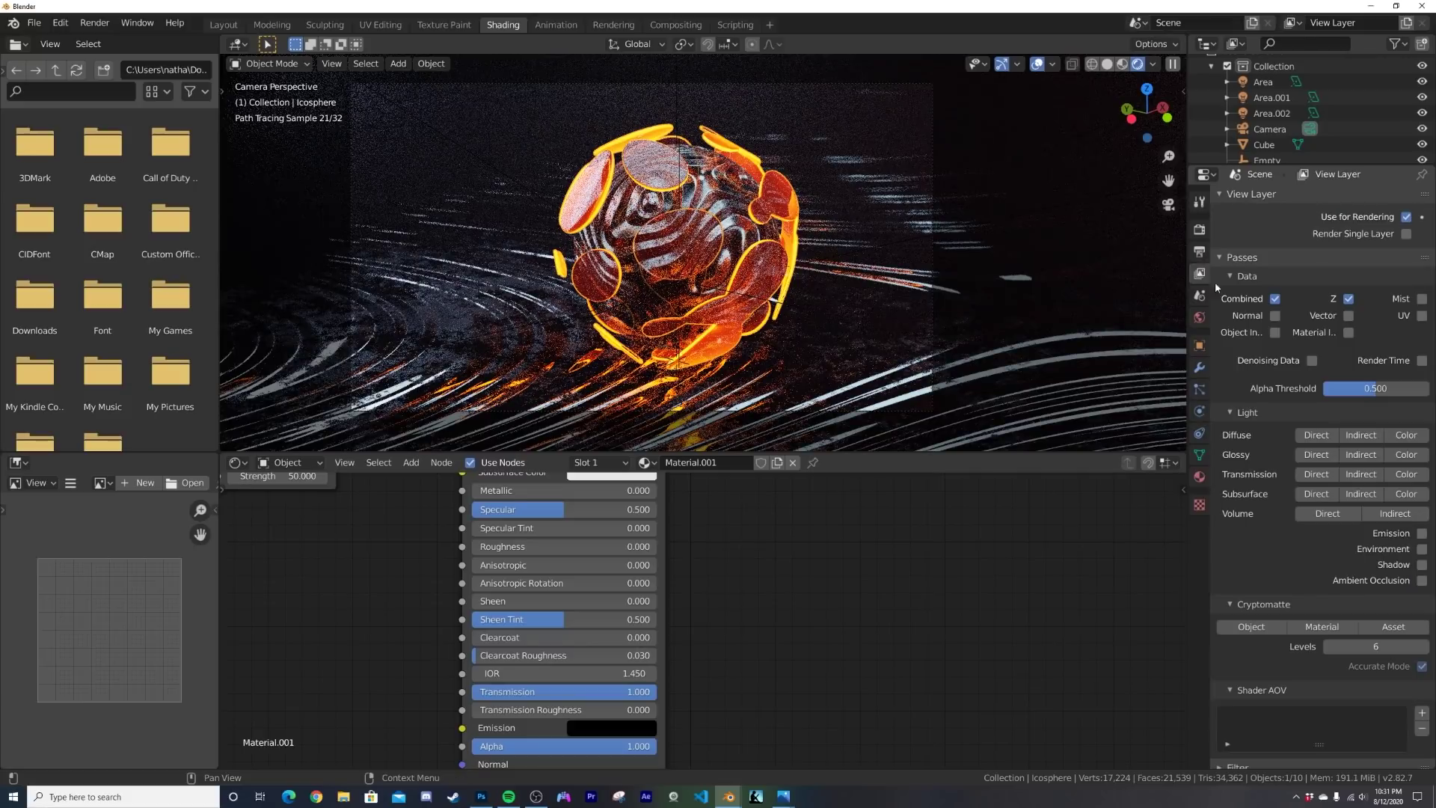
Step: Insert a Denoise node between the Render Layers and Lens Distortion nodes in the compositor
left_click(613, 25)
left_click(659, 27)
middle_click_drag(386, 342, 577, 301)
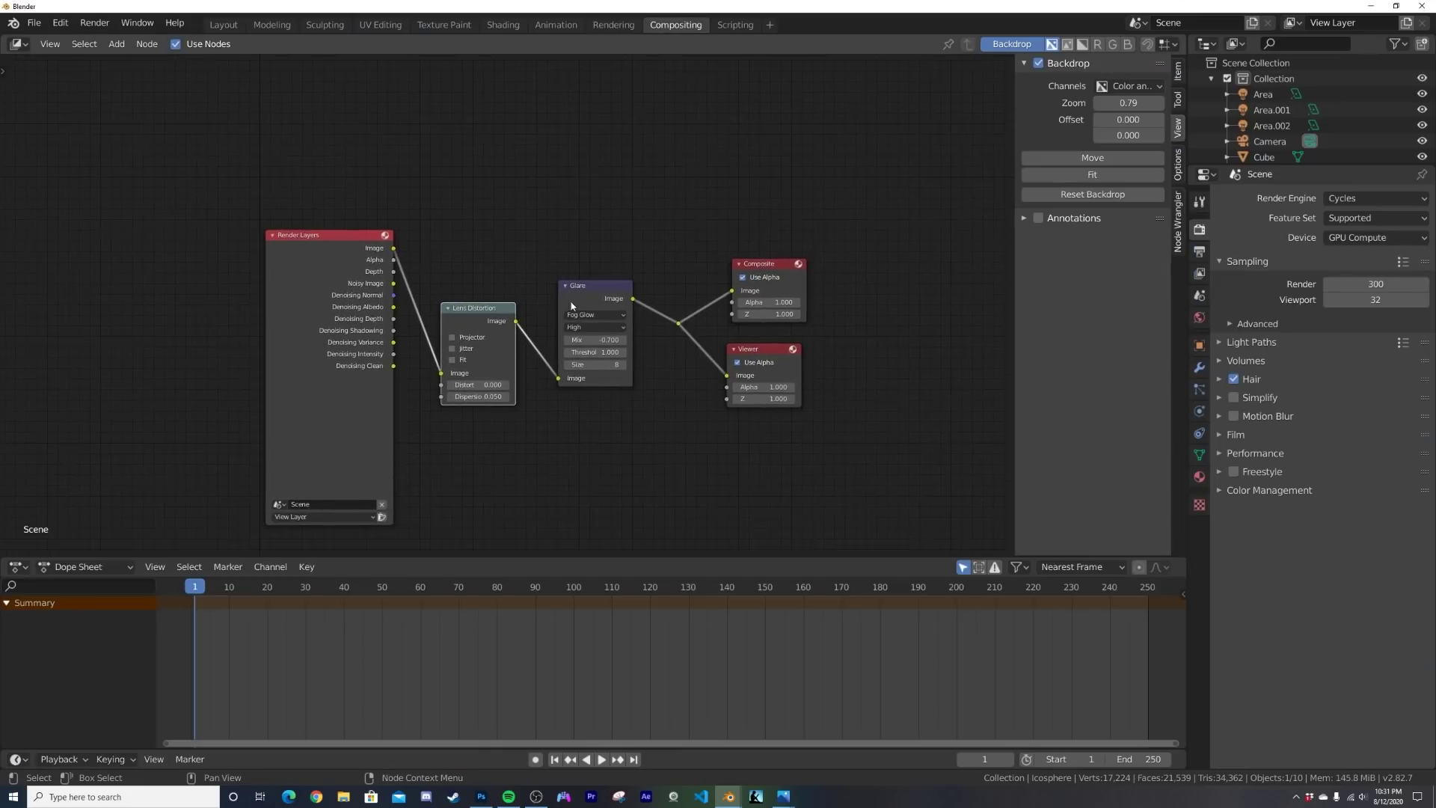
scroll(524, 290, "up", 1)
key("shift+a")
type("de")
key("Down")
key("Down")
key("Return")
left_click(419, 324)
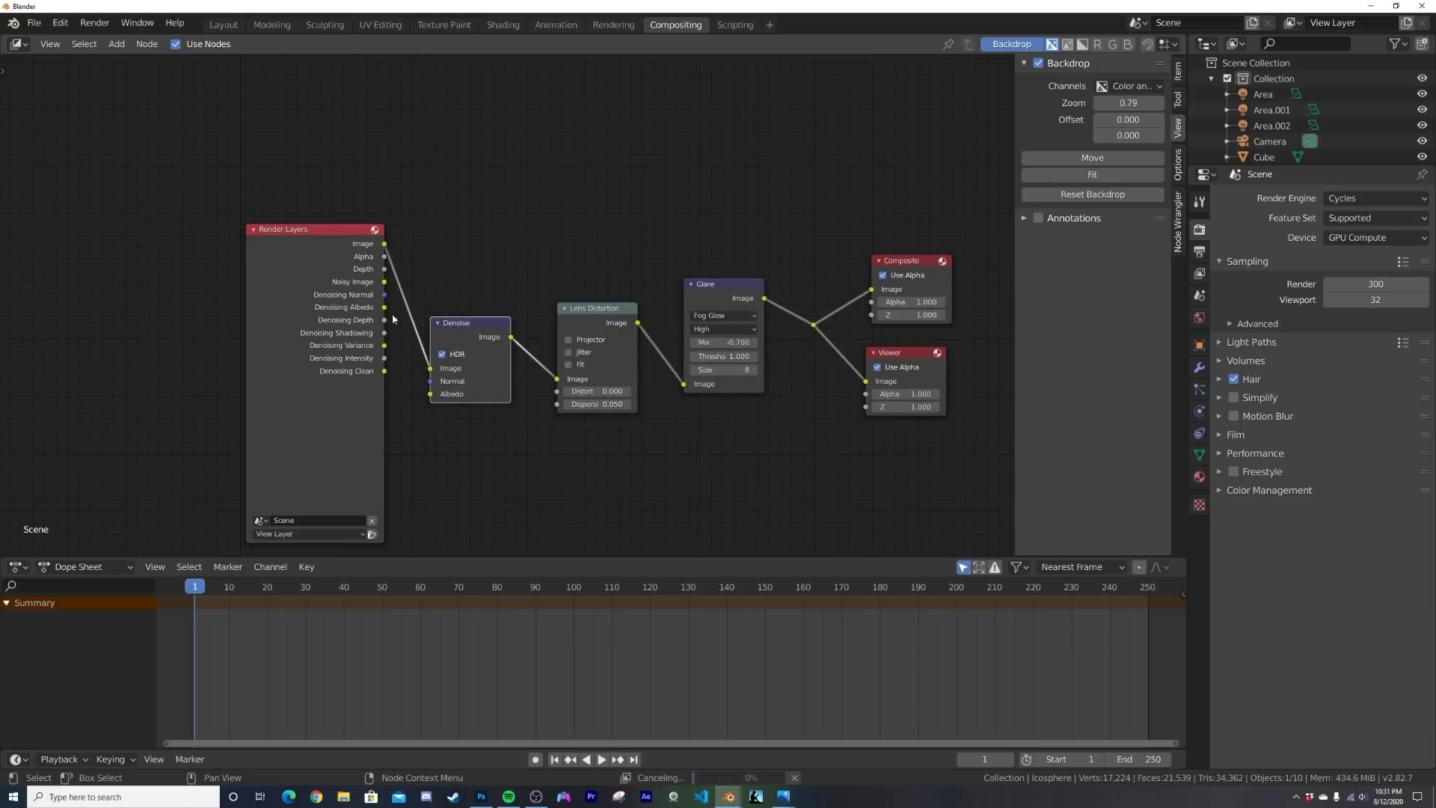
Step: Connect the Denoising Normal and Denoising Albedo outputs to the Denoise node's Normal and Albedo inputs
scroll(461, 341, "up", 2)
left_click_drag(433, 306, 502, 454)
left_click_drag(435, 346, 503, 475)
Step: Return to the Layout workspace and set the Cycles render samples to 800
middle_click_drag(560, 277, 429, 285)
scroll(430, 285, "down", 4)
left_click(223, 26)
left_click(1376, 393)
type("8")
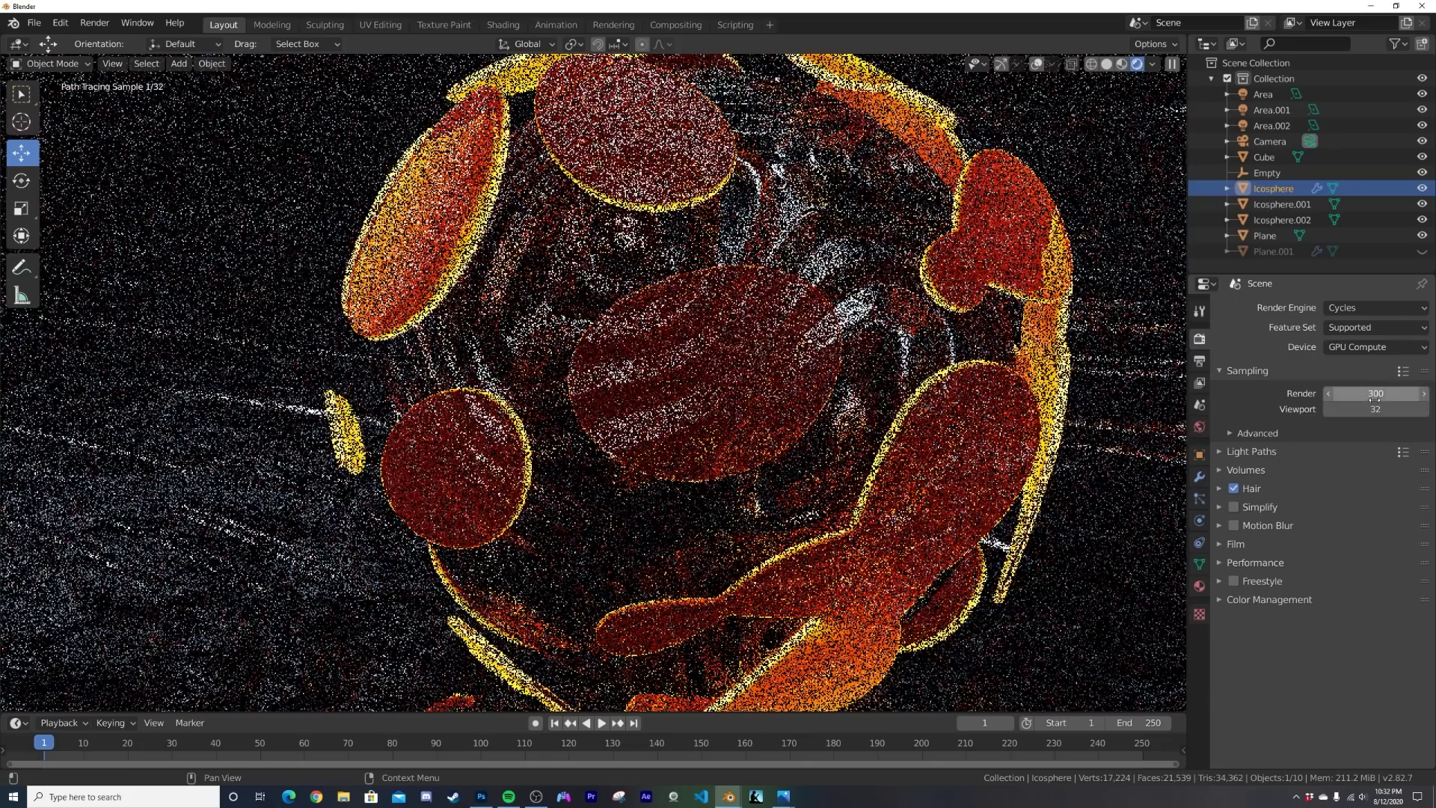
type("00")
key("Return")
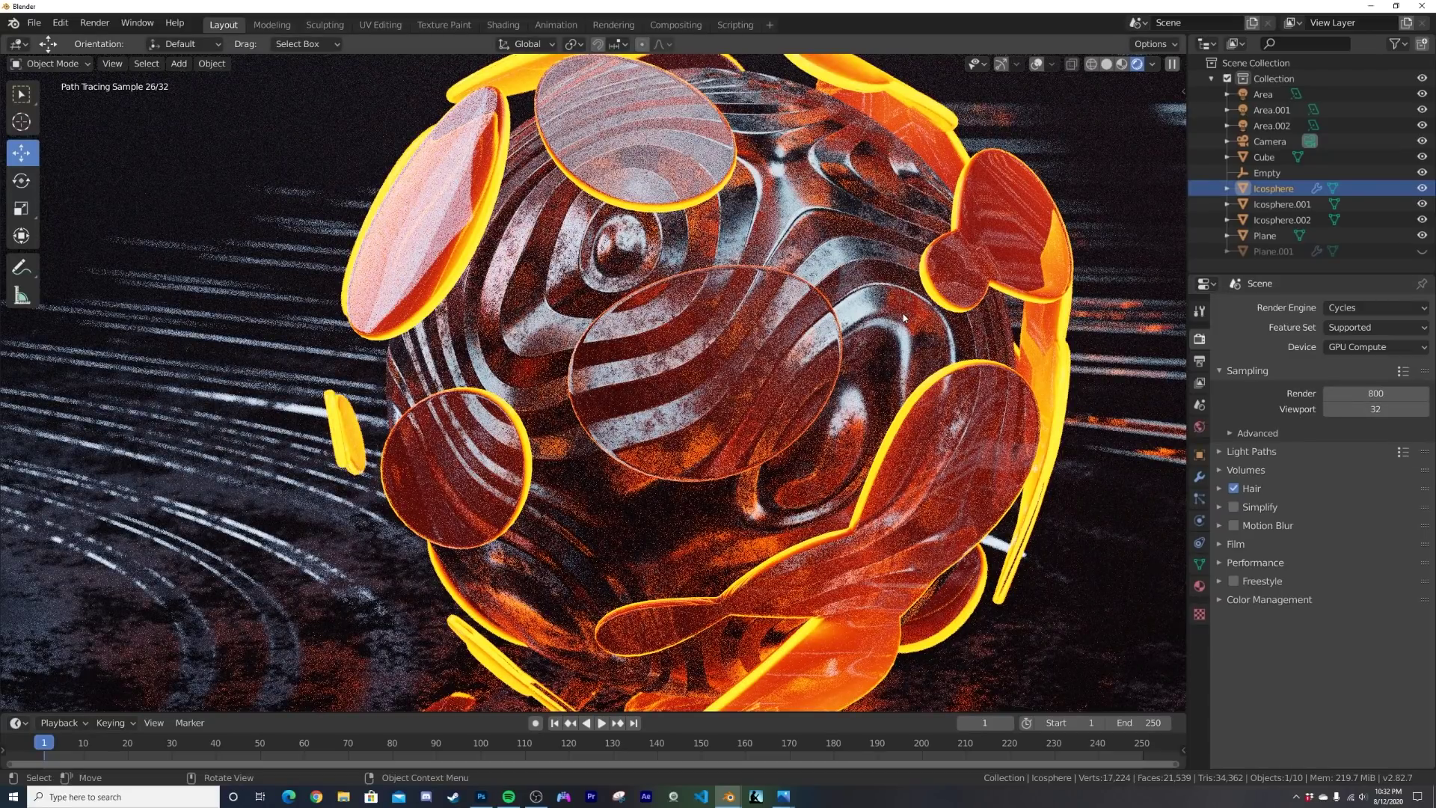
Step: Show the Plane.001 particles again, then render the image and inspect the whole result
scroll(904, 318, "down", 4)
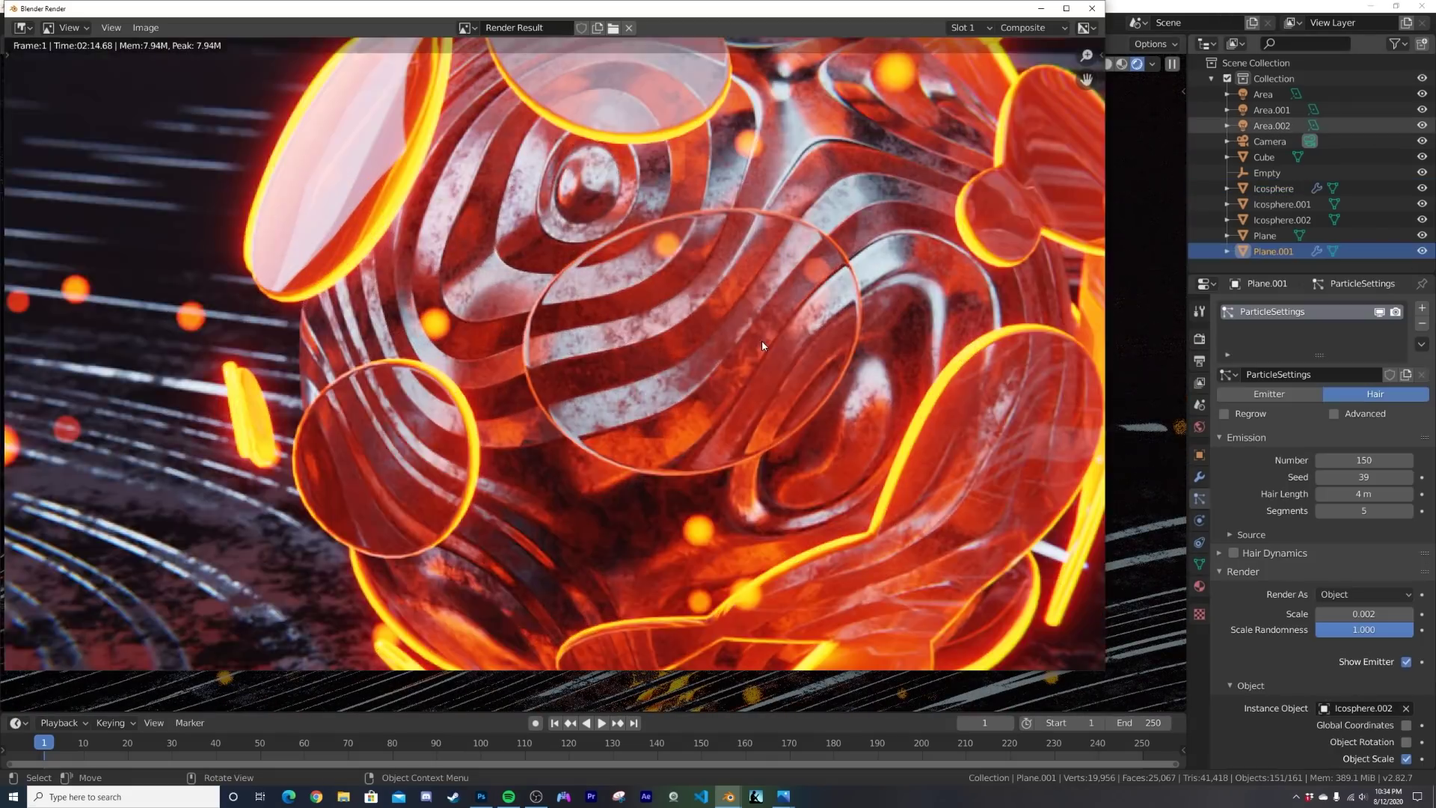
scroll(761, 345, "down", 4)
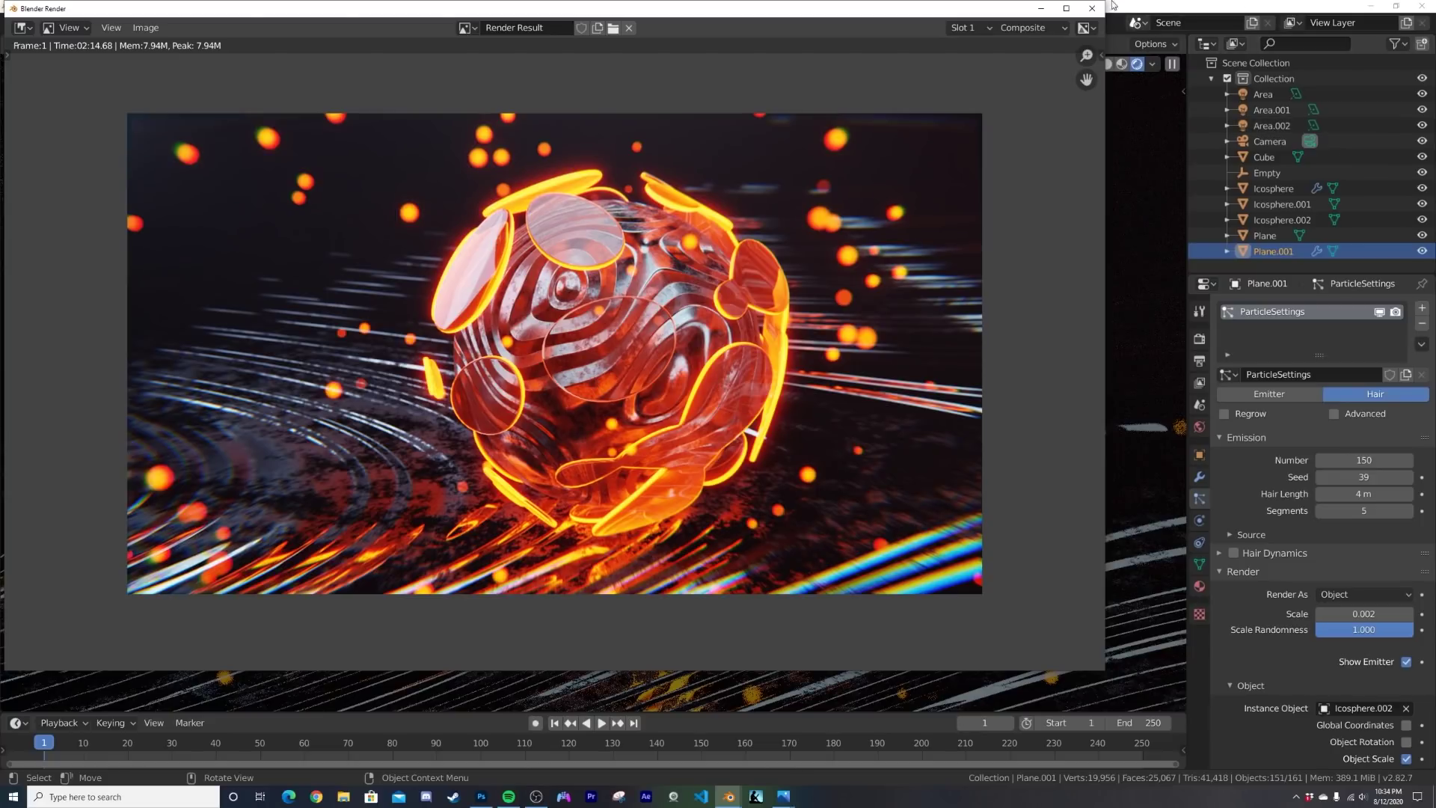
key("Escape")
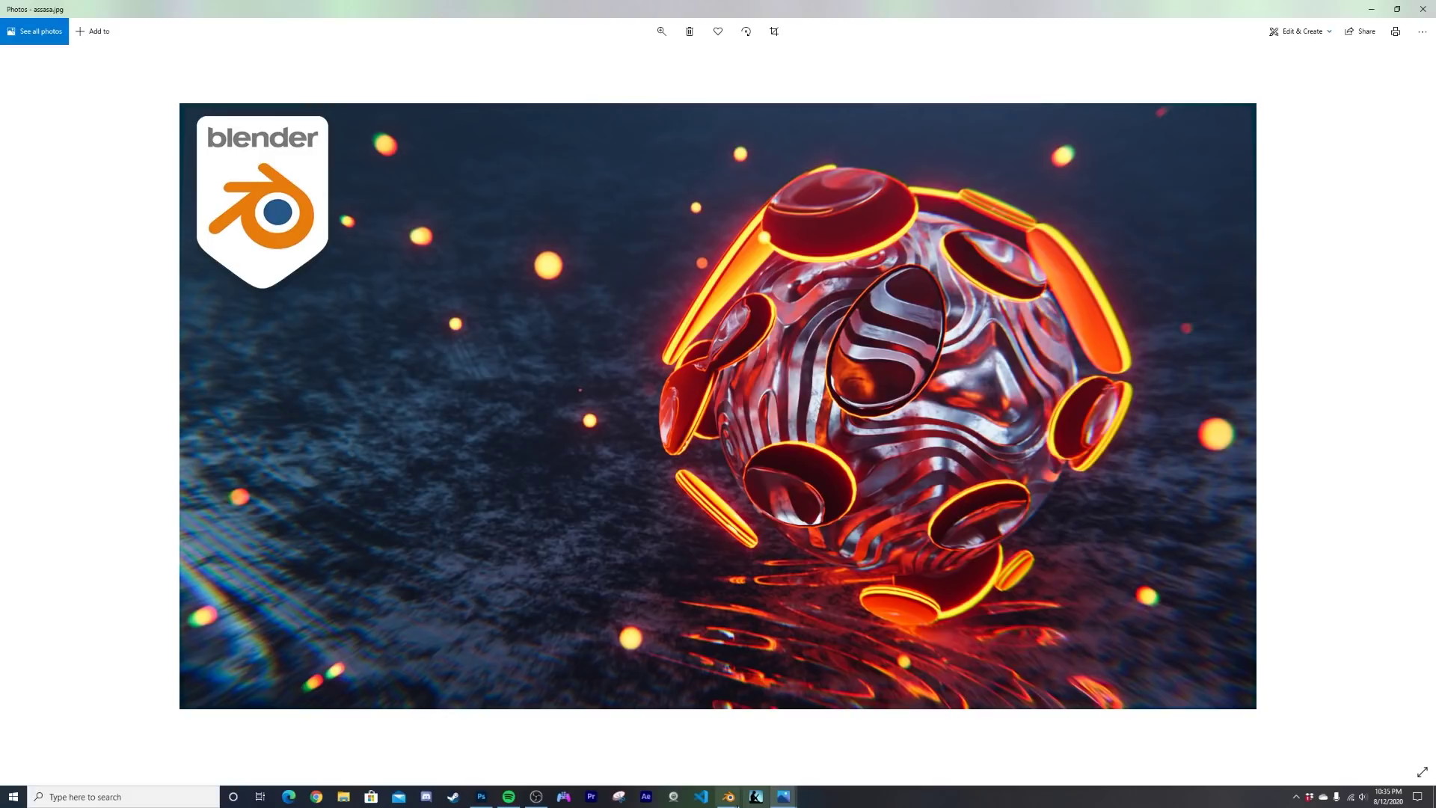
Step: Switch from the reference image in Photos back to the main Blender window
mouse_move(729, 795)
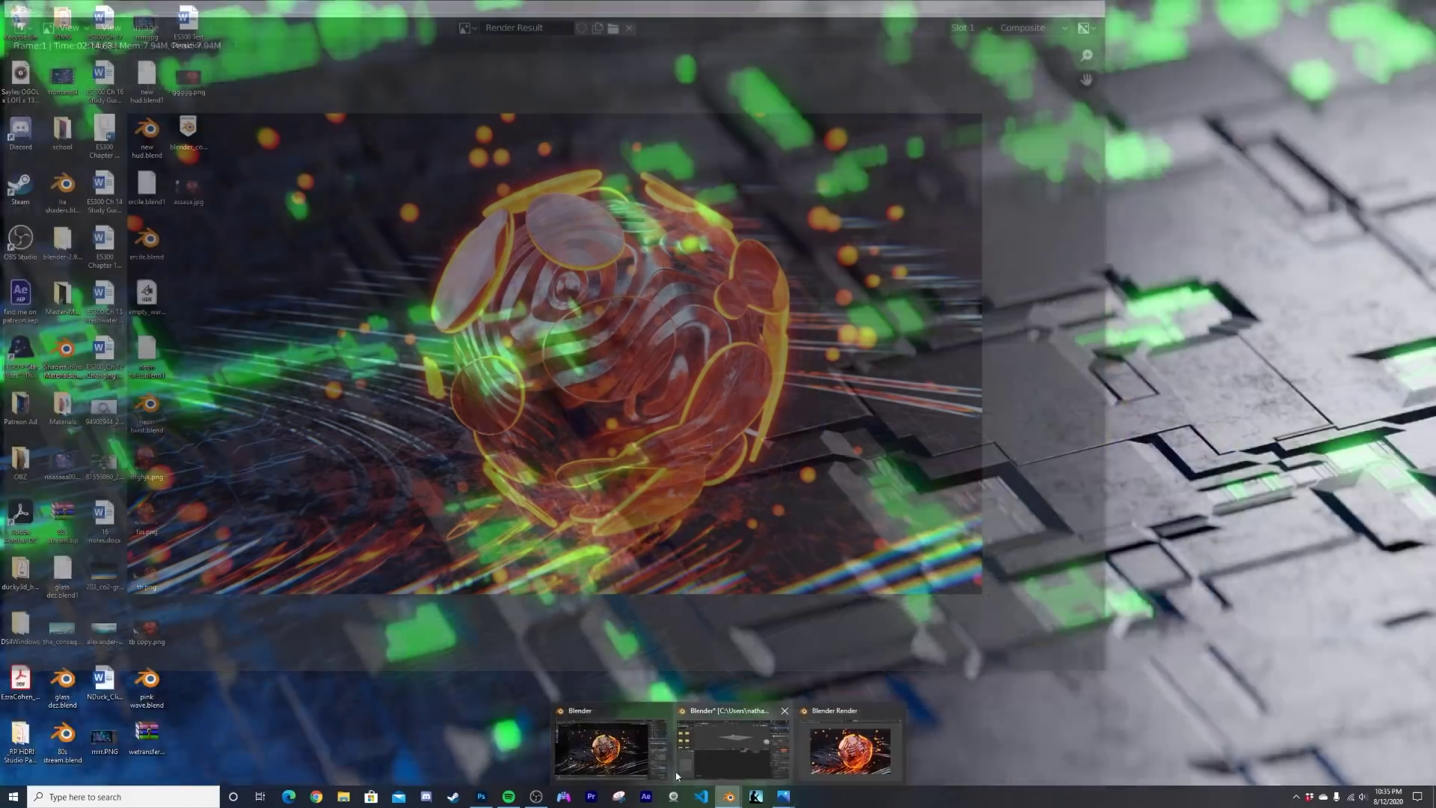
left_click(677, 775)
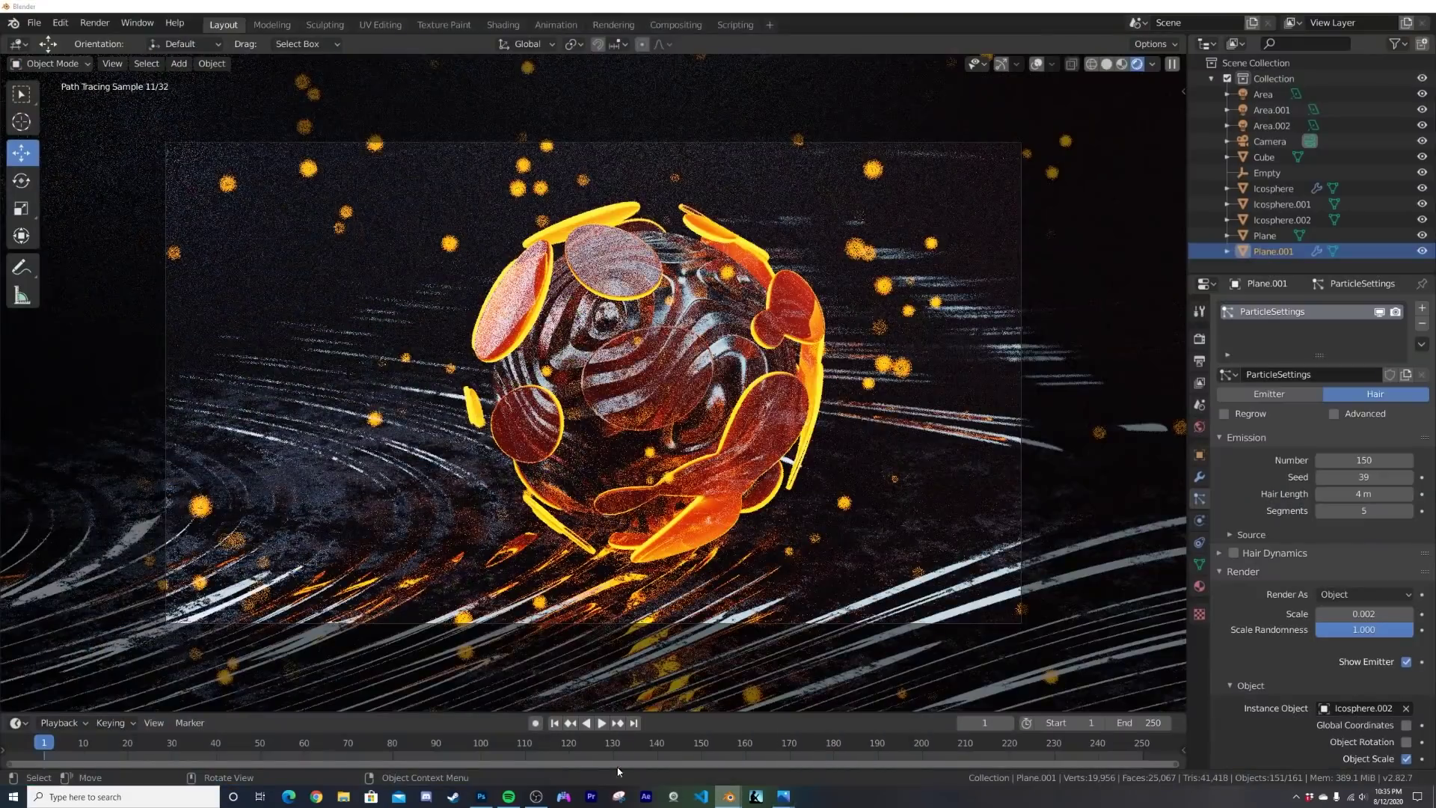